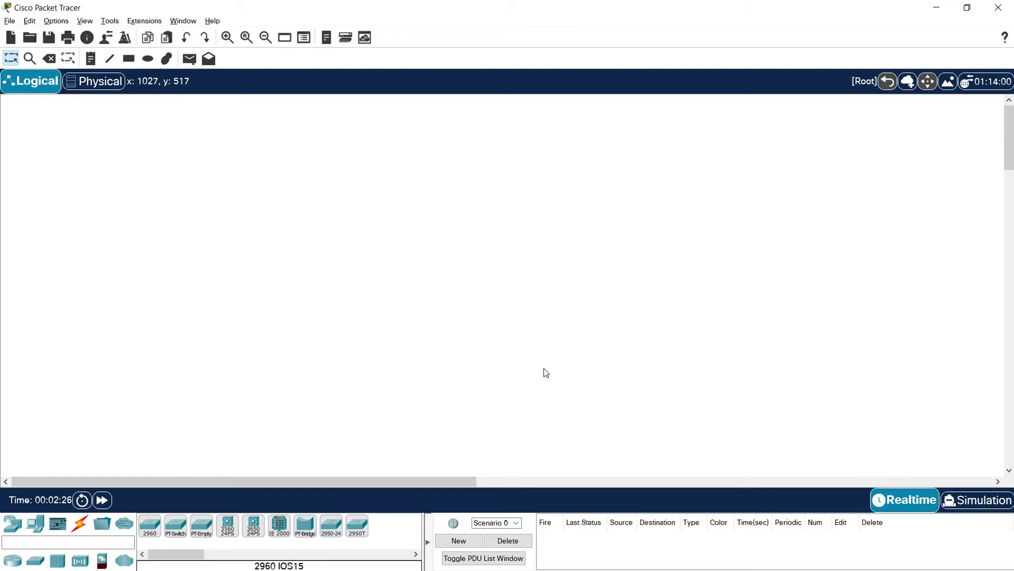
# Step: Place two 2960 switches side by side near the middle of the workspace
pyautogui.click(32, 564)
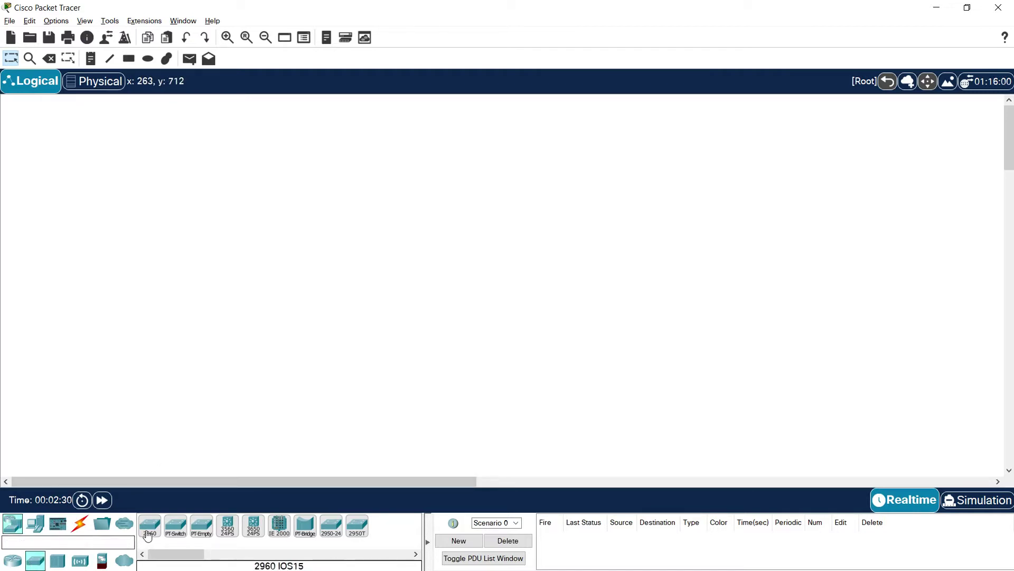
pyautogui.moveTo(150, 527); pyautogui.dragTo(148, 534)
pyautogui.click(348, 272)
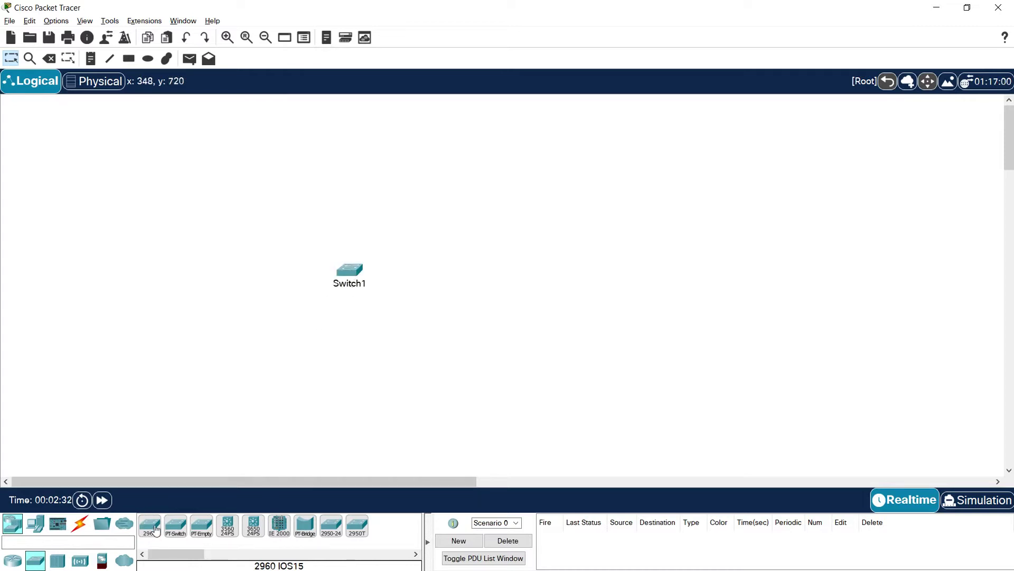
pyautogui.click(465, 271)
# Step: Rename the first switch as S1
pyautogui.moveTo(355, 271); pyautogui.dragTo(341, 285)
pyautogui.click(357, 286)
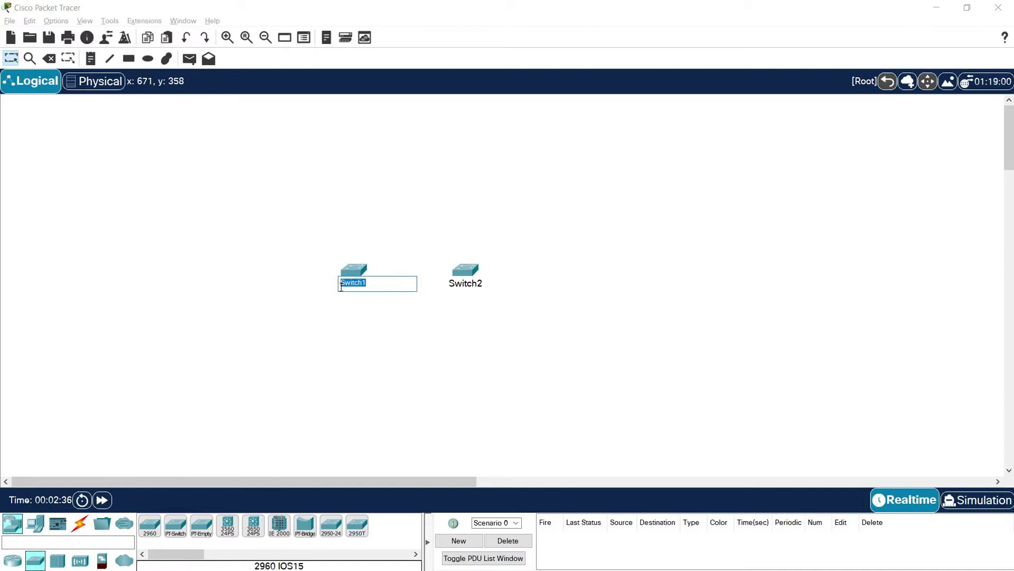
pyautogui.press('End')
pyautogui.hotkey('shift', 'Left')
pyautogui.hotkey('shift', 'Left')
pyautogui.hotkey('shift', 'Left')
pyautogui.hotkey('shift', 'Left')
pyautogui.hotkey('shift', 'Left')
pyautogui.hotkey('shift', 'Left')
pyautogui.write('1')
pyautogui.click(359, 343)
# Step: Rename the second switch as S2
pyautogui.click(469, 284)
pyautogui.moveTo(477, 283)
pyautogui.mouseDown()
pyautogui.moveTo(463, 283)
pyautogui.moveTo(474, 275)
pyautogui.mouseUp()
pyautogui.write('2')
pyautogui.click(455, 333)
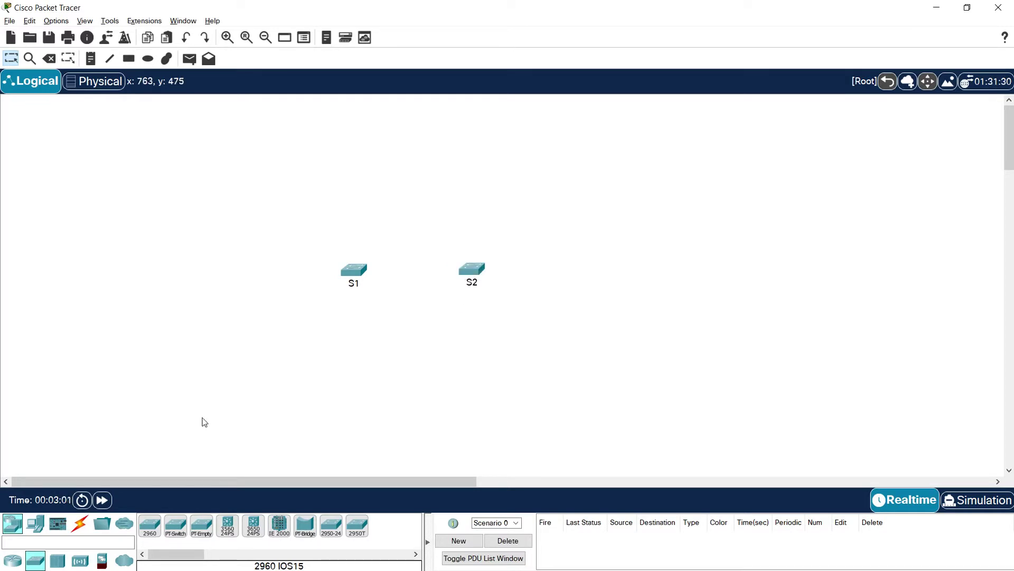
# Step: Place four PCs around the switches, two on the outer side of S1 and two on the outer side of S2
pyautogui.click(35, 525)
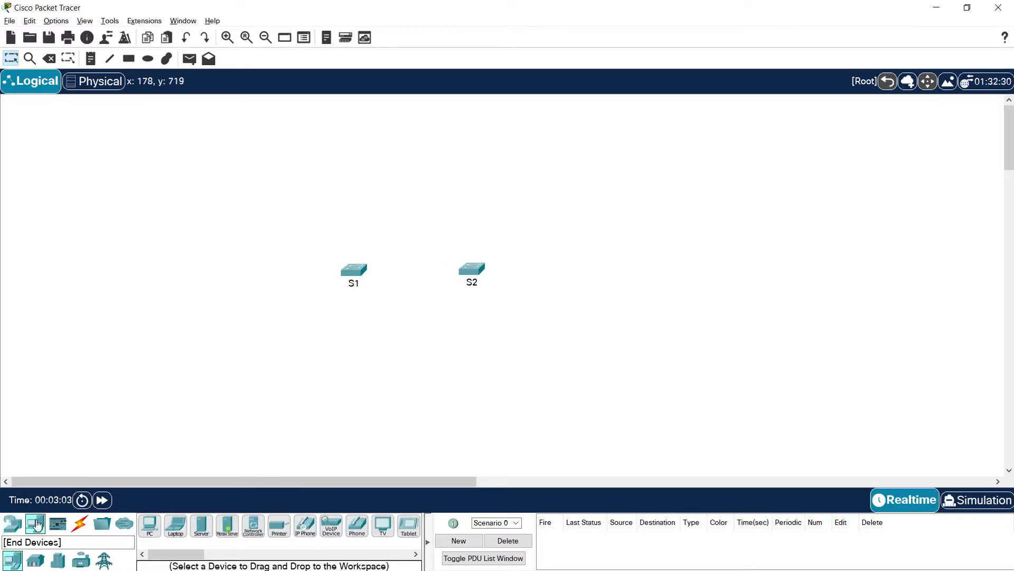
pyautogui.click(149, 535)
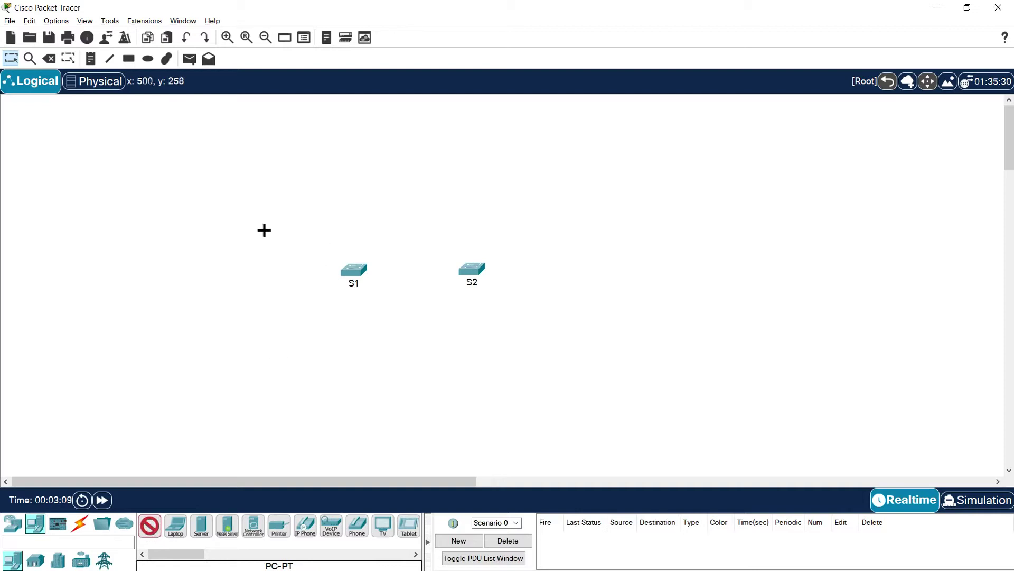
pyautogui.click(265, 227)
pyautogui.click(262, 328)
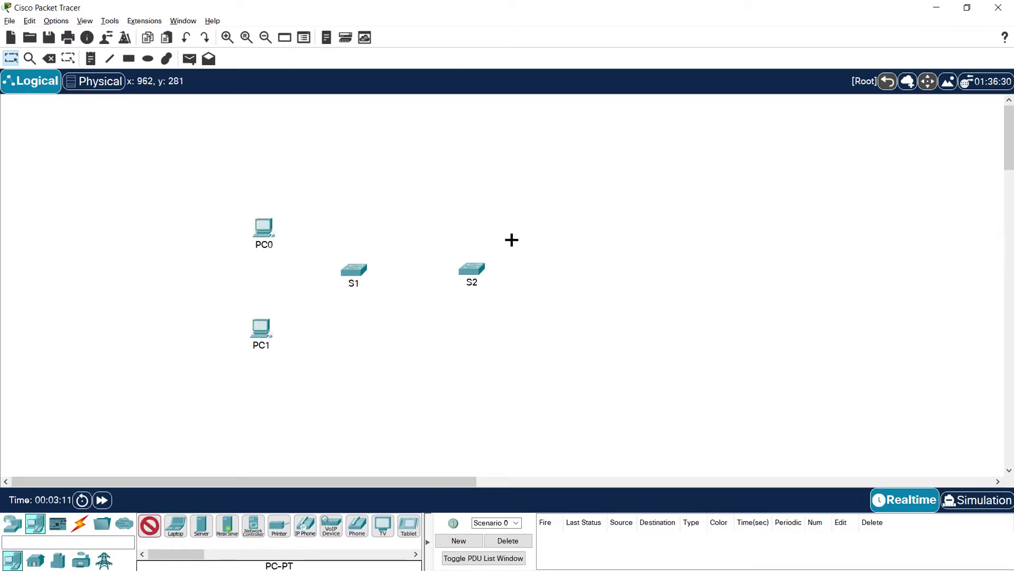
pyautogui.click(549, 209)
pyautogui.click(556, 324)
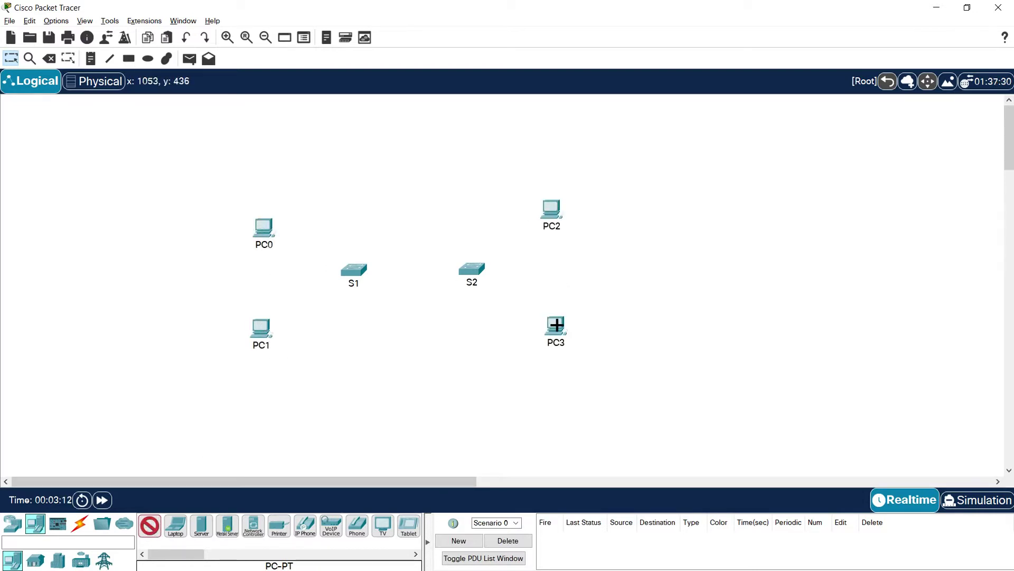
pyautogui.press('Escape')
# Step: Rename the upper PC beside S1 as Staff-PC1 and copy the new name
pyautogui.click(265, 245)
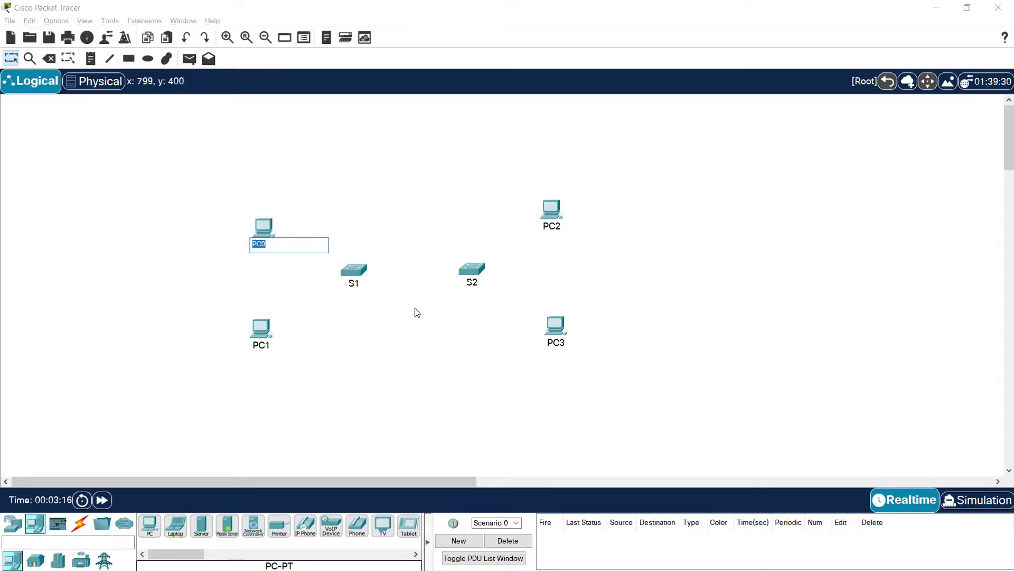
pyautogui.write('Staff-PC')
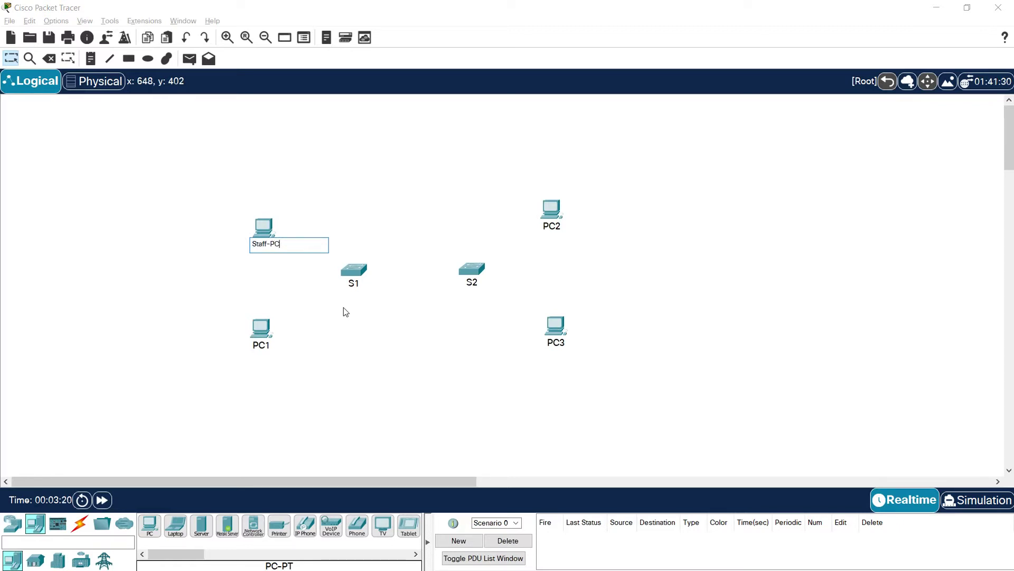
pyautogui.write('1')
pyautogui.hotkey('ctrl', 'a')
pyautogui.hotkey('ctrl', 'c')
# Step: Rename the upper PC beside S2 as Staff-PC2, reusing the copied name
pyautogui.click(550, 227)
pyautogui.hotkey('ctrl', 'v')
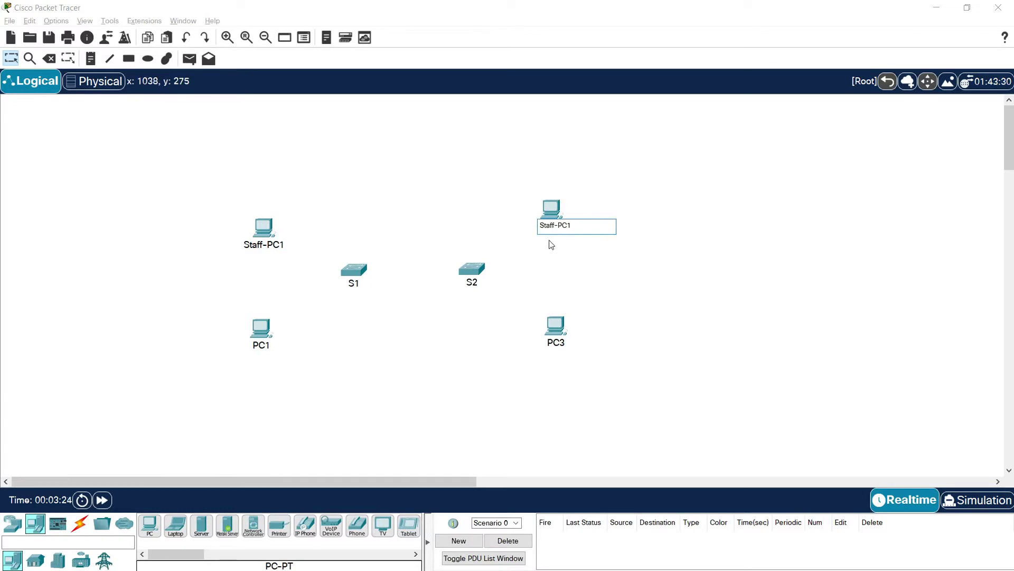
pyautogui.press('BackSpace')
pyautogui.write('2')
# Step: Rename the lower PC beside S1 as Management-PC1 and select the whole name for reuse
pyautogui.click(258, 349)
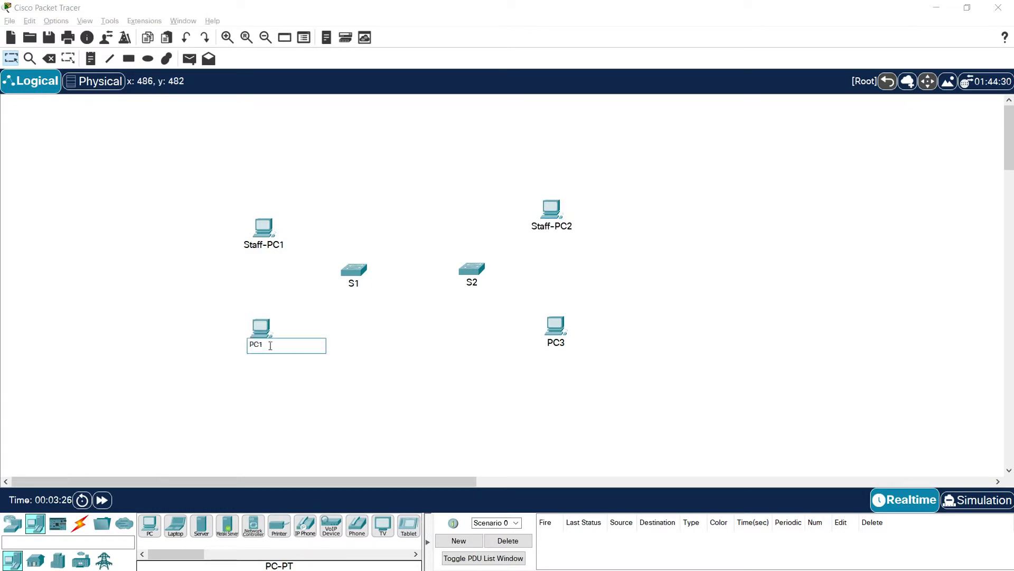
pyautogui.hotkey('ctrl', 'a')
pyautogui.write('Management-PC1')
pyautogui.hotkey('ctrl', 'a')
# Step: Rename the lower PC beside S2 as Management-PC2 and shift it slightly away from the switch
pyautogui.click(555, 348)
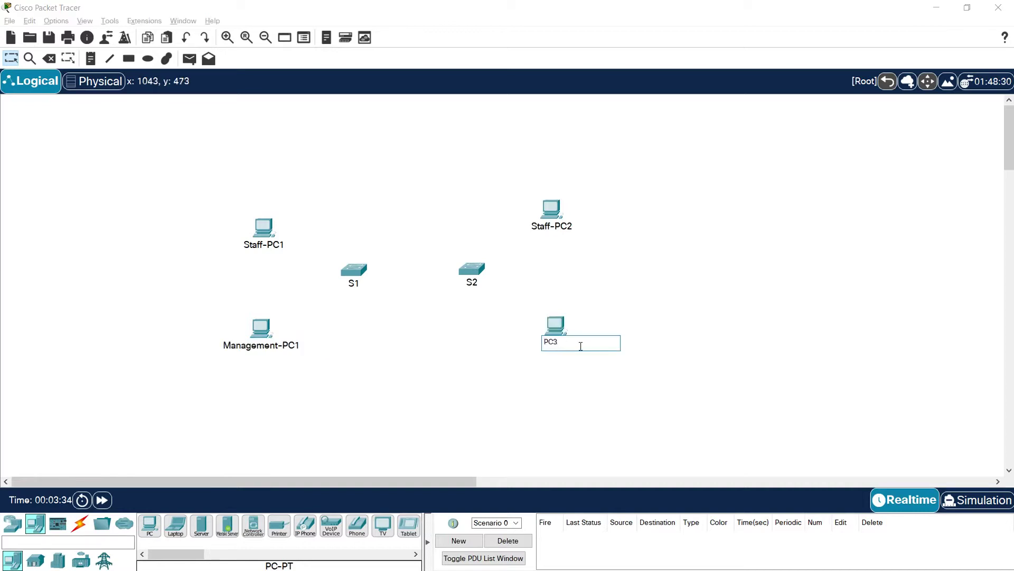
pyautogui.hotkey('ctrl', 'a')
pyautogui.hotkey('ctrl', 'v')
pyautogui.press('BackSpace')
pyautogui.write('2')
pyautogui.press('Return')
pyautogui.moveTo(555, 328); pyautogui.dragTo(563, 330)
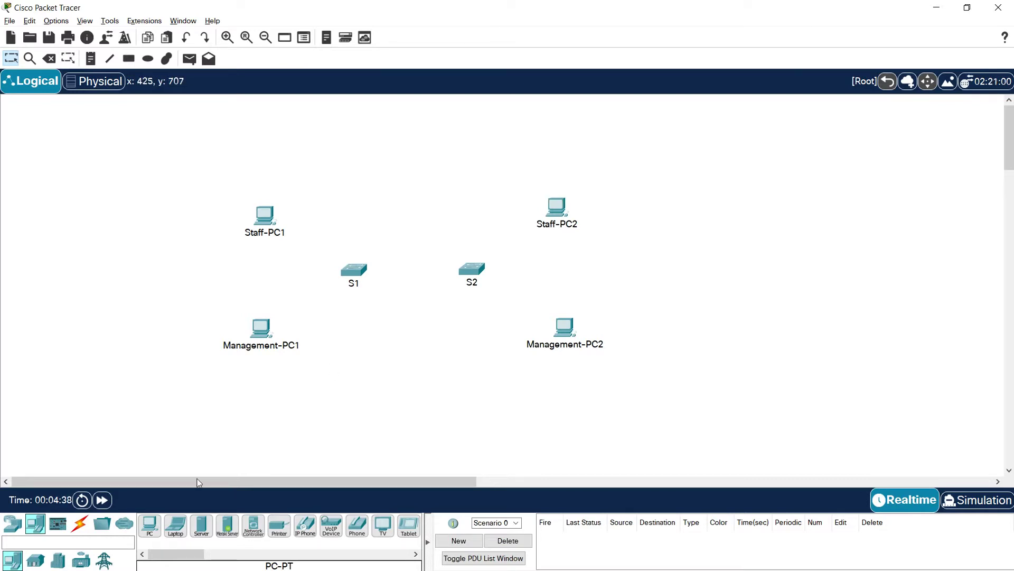
# Step: Connect S1 GigabitEthernet0/1 to S2 GigabitEthernet0/1 with a copper cross-over cable
pyautogui.click(79, 524)
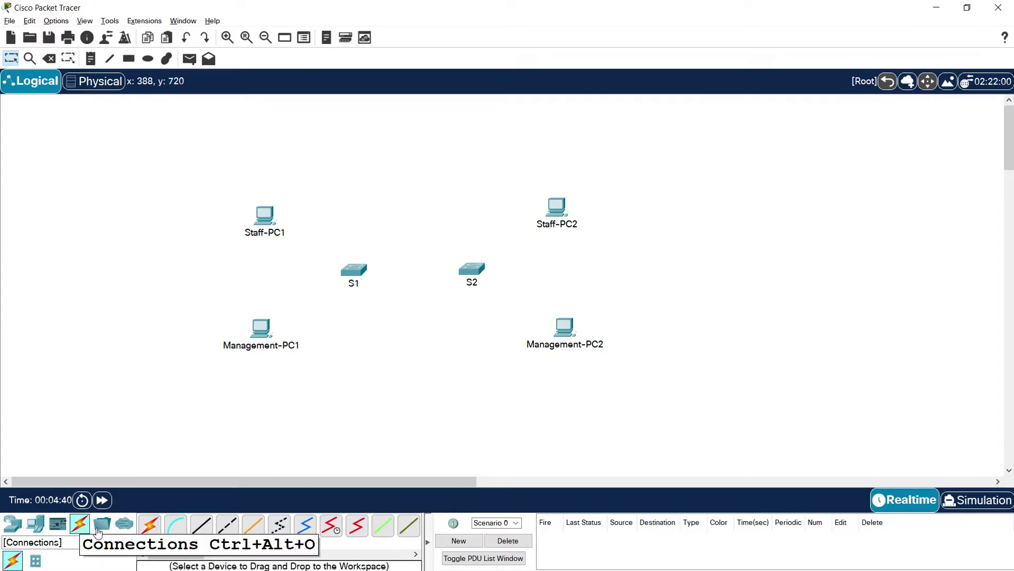
pyautogui.click(227, 534)
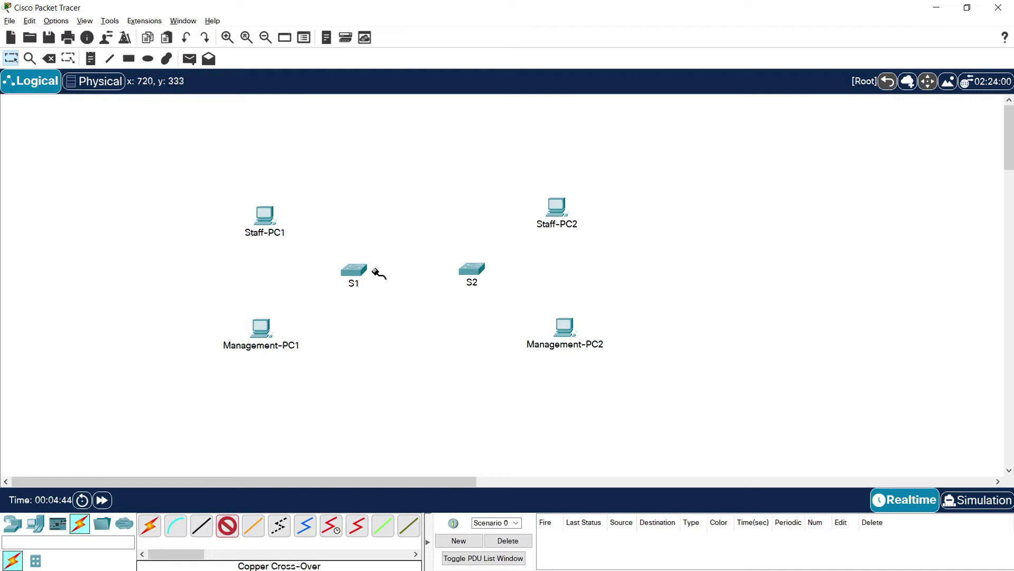
pyautogui.click(360, 271)
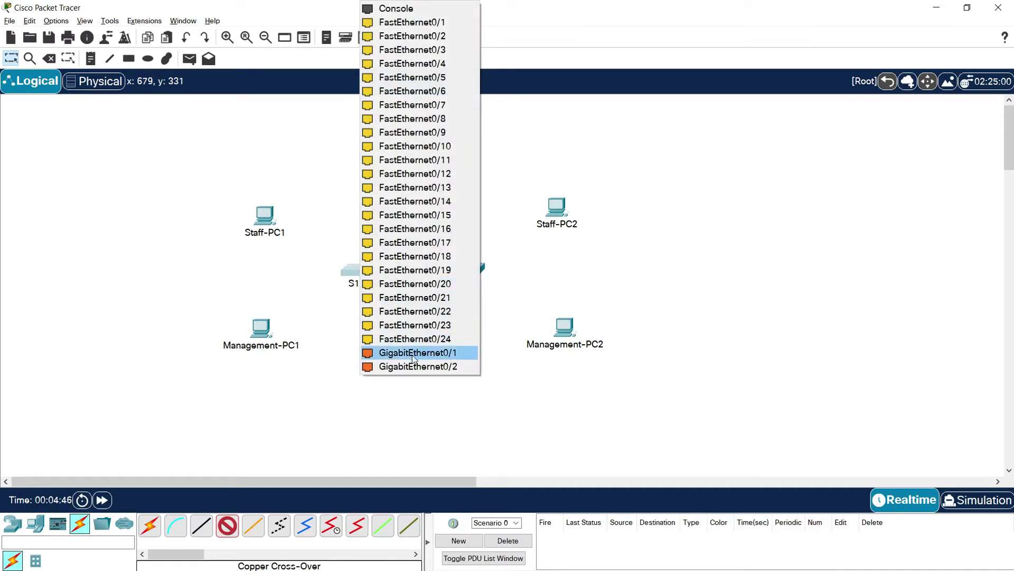
pyautogui.click(434, 359)
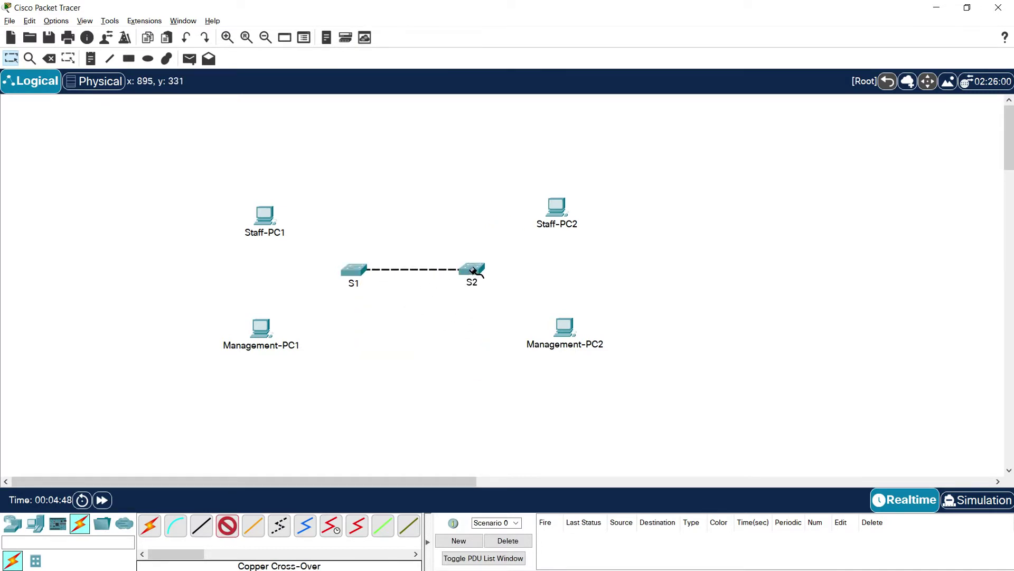
pyautogui.click(474, 270)
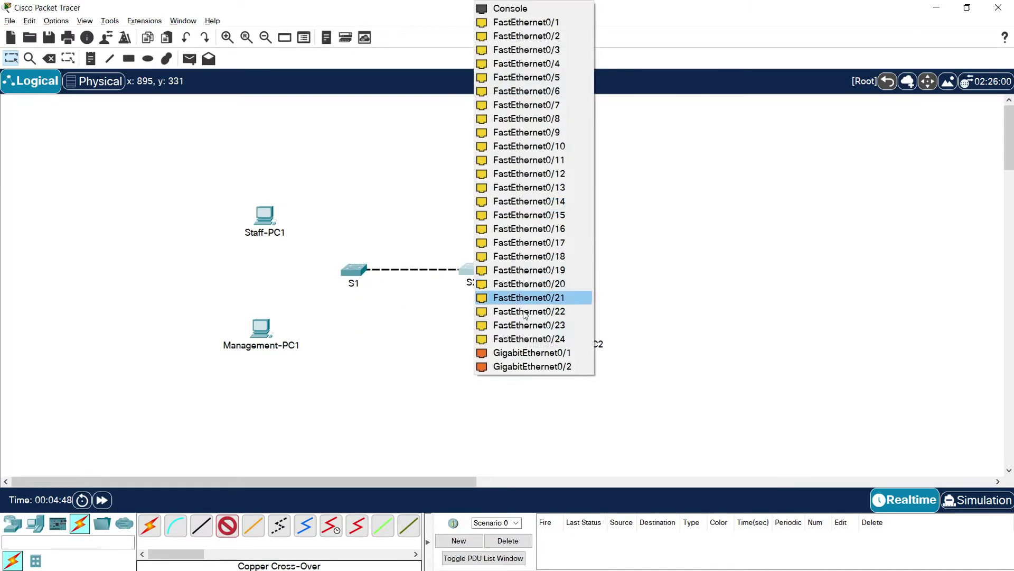
pyautogui.click(534, 353)
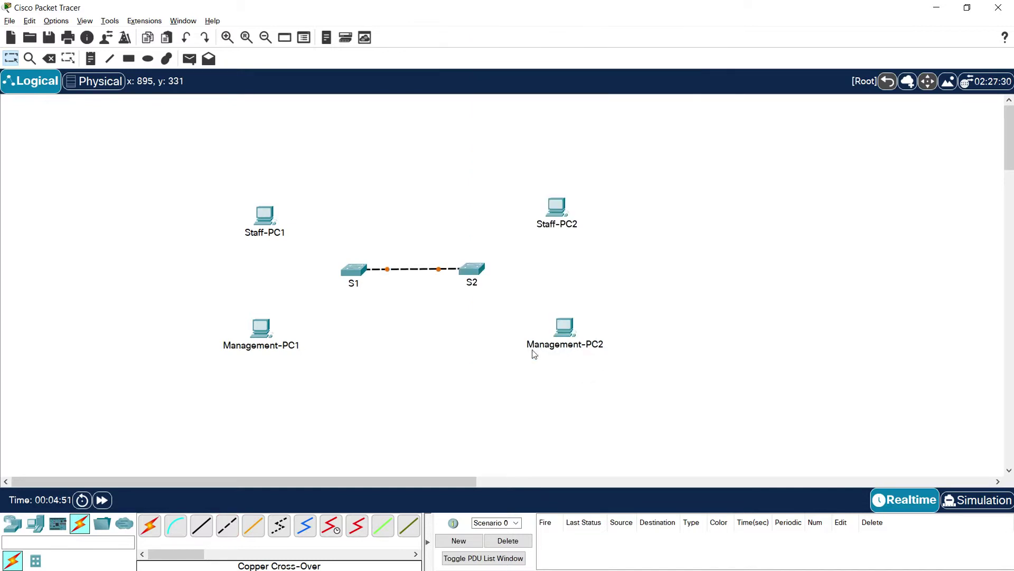
# Step: Connect S1 FastEthernet0/1 to Staff-PC1 FastEthernet0 with a copper straight-through cable
pyautogui.click(206, 532)
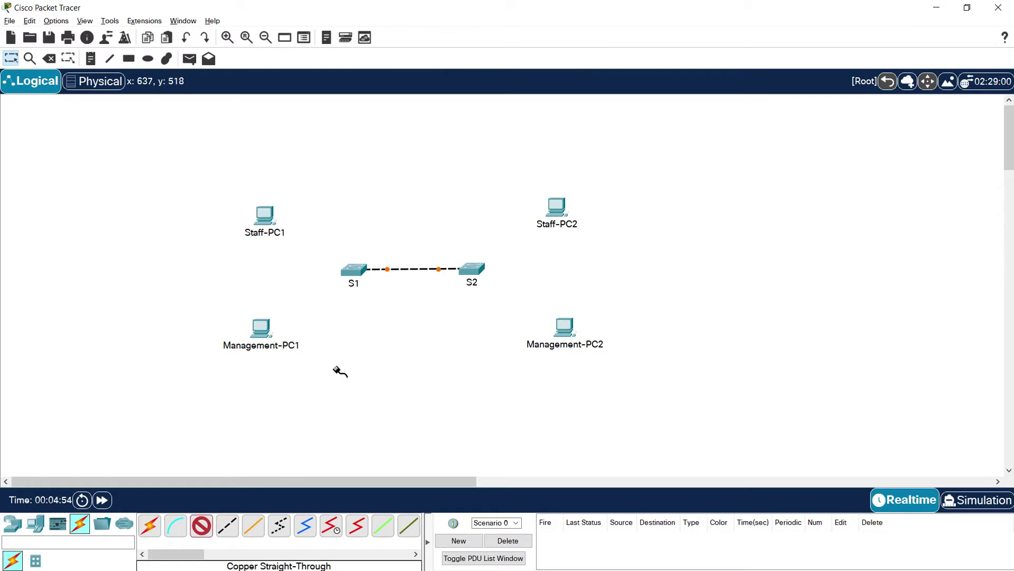
pyautogui.click(355, 270)
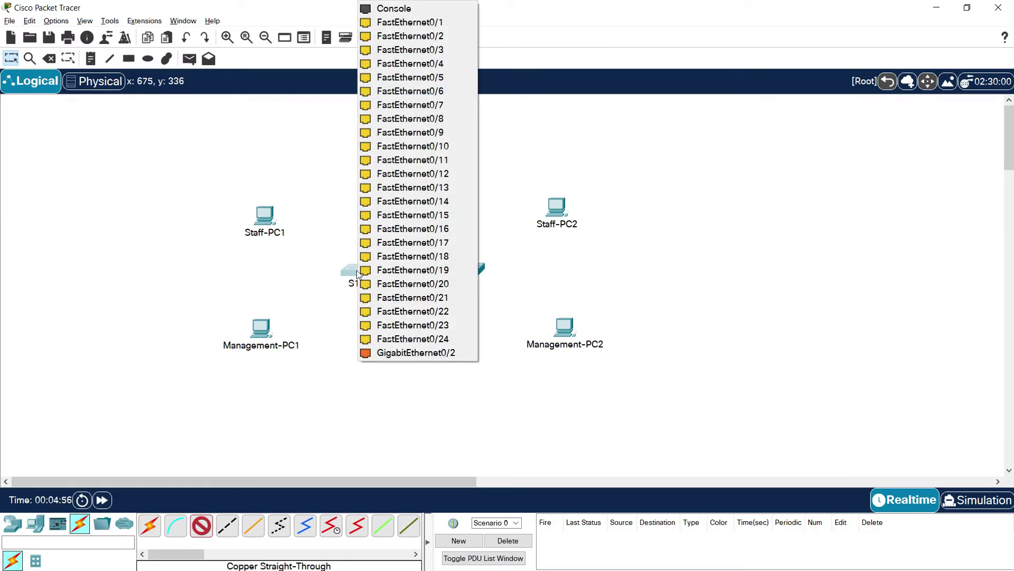
pyautogui.click(418, 25)
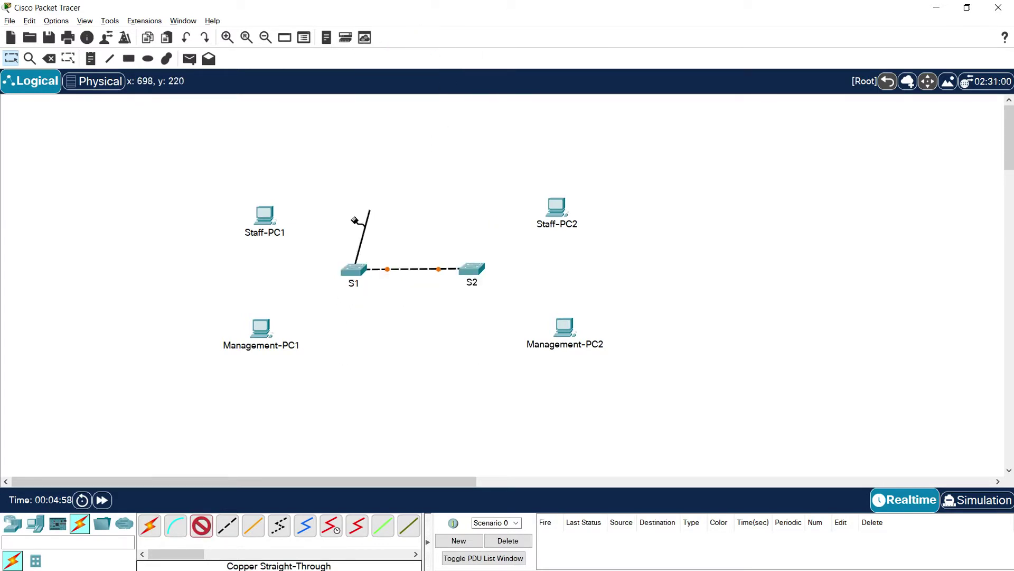
pyautogui.click(262, 216)
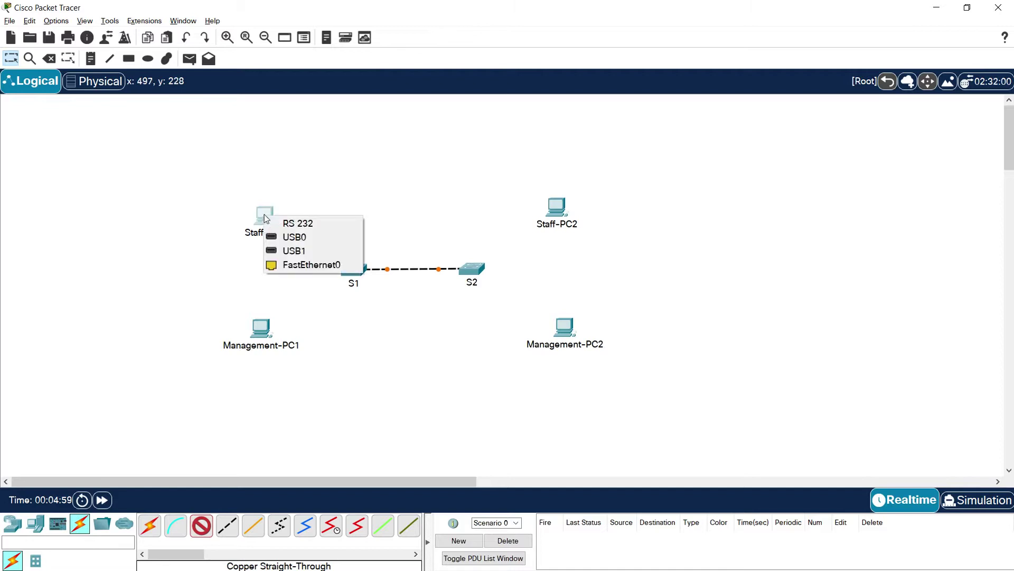
pyautogui.click(304, 264)
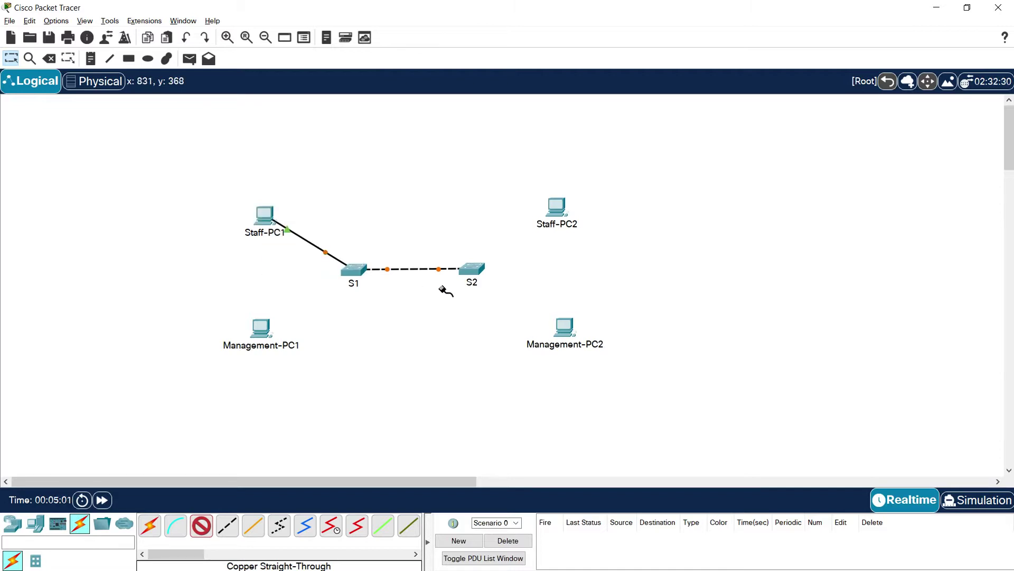
# Step: Connect S2 FastEthernet0/1 to Staff-PC2 FastEthernet0 with a copper straight-through cable
pyautogui.click(472, 271)
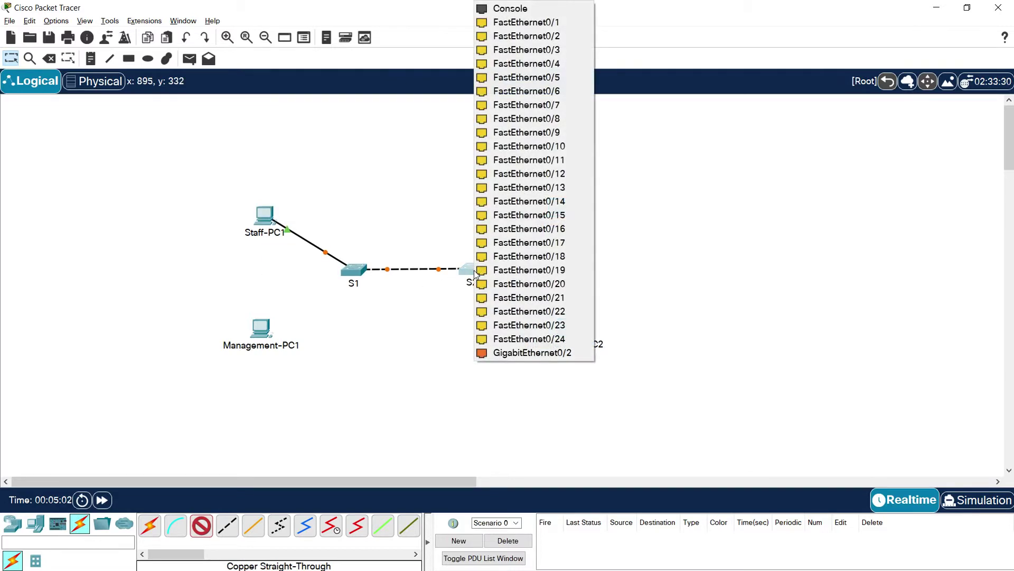
pyautogui.click(524, 27)
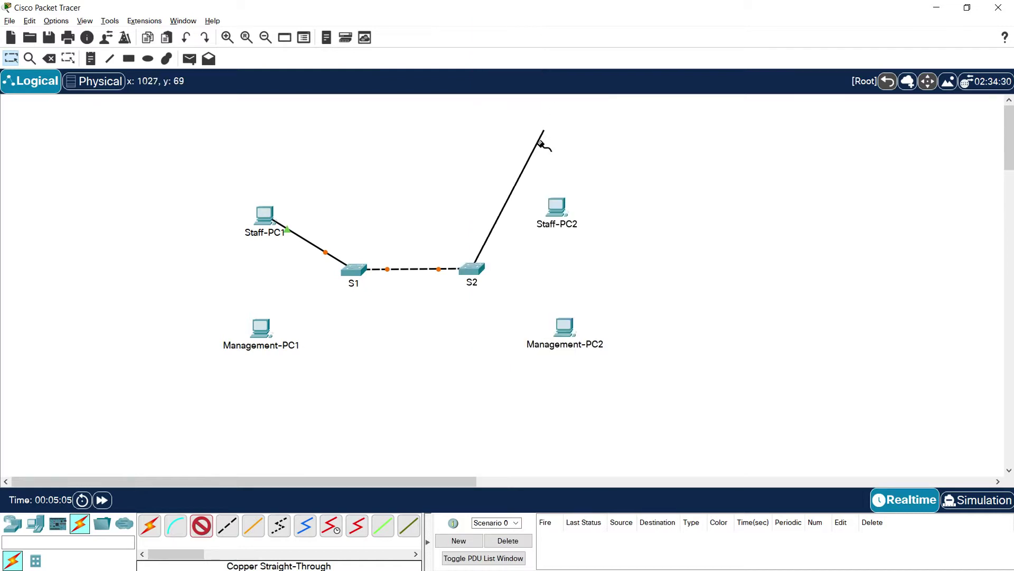
pyautogui.click(558, 208)
pyautogui.click(581, 256)
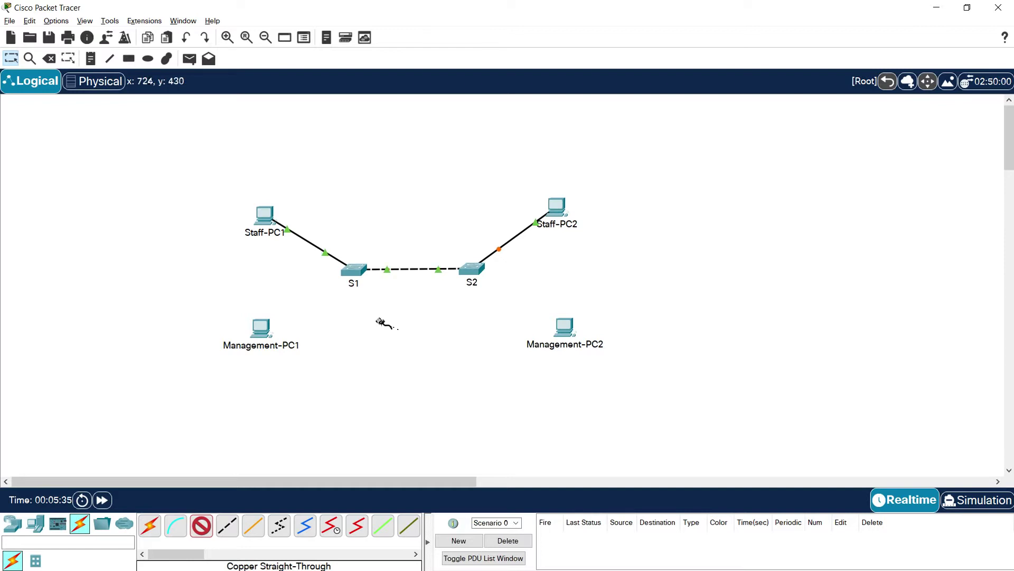
# Step: Connect S1 FastEthernet0/7 to Management-PC1 FastEthernet0 with a copper straight-through cable
pyautogui.click(355, 275)
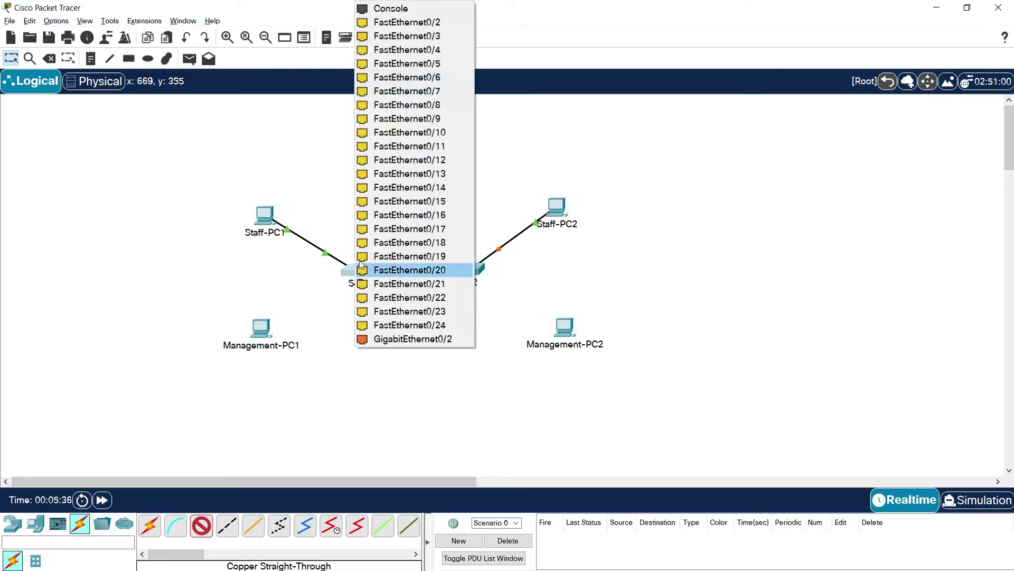
pyautogui.click(408, 92)
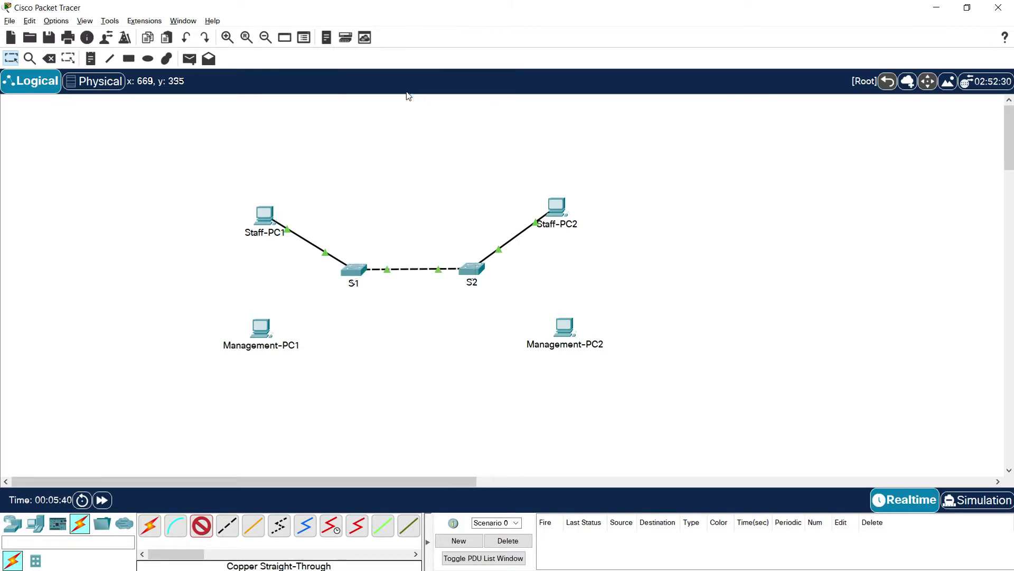
pyautogui.click(263, 330)
pyautogui.click(288, 379)
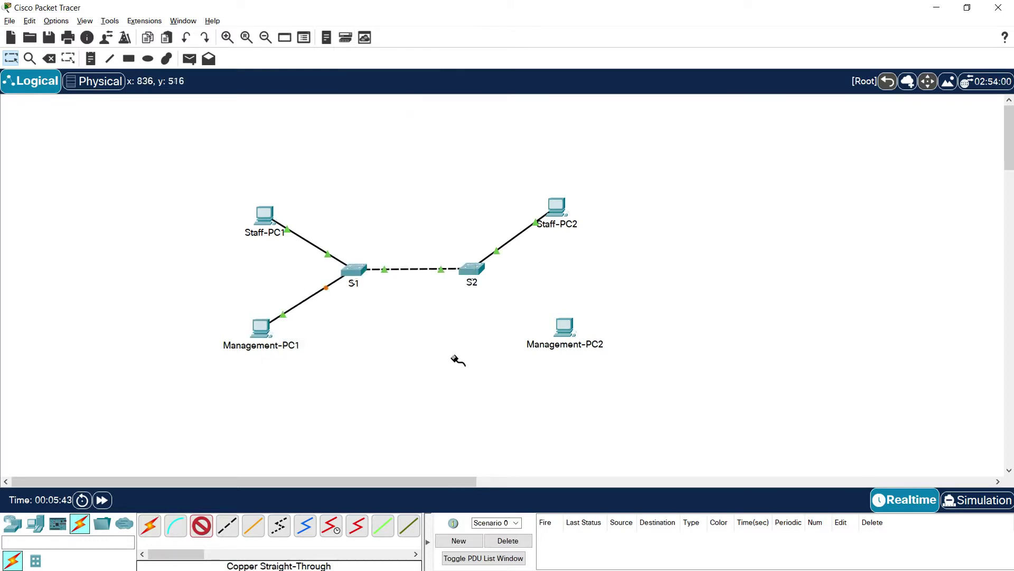
# Step: Connect S2 FastEthernet0/7 to Management-PC2 FastEthernet0 with a copper straight-through cable
pyautogui.click(473, 270)
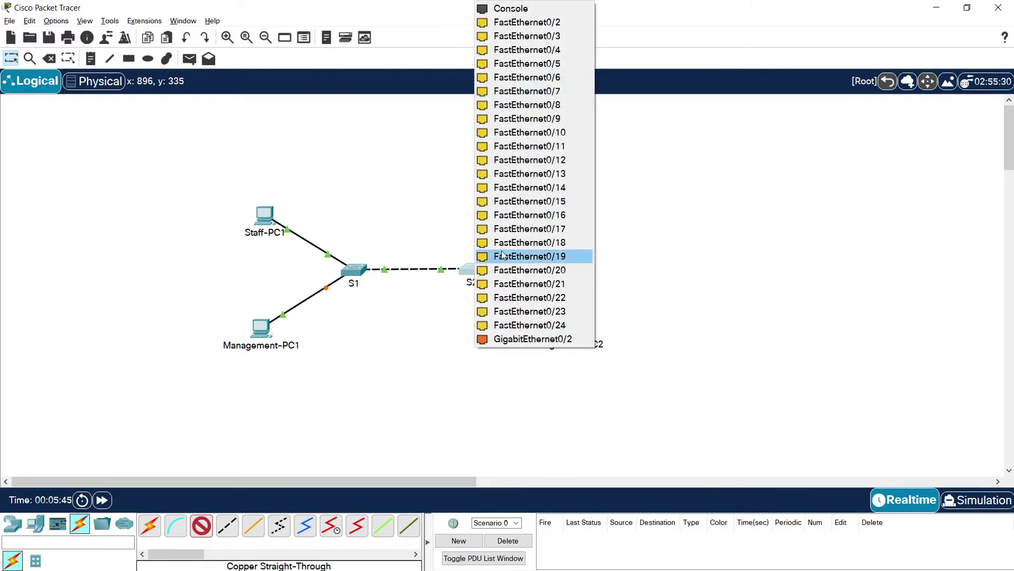
pyautogui.click(519, 94)
pyautogui.click(565, 325)
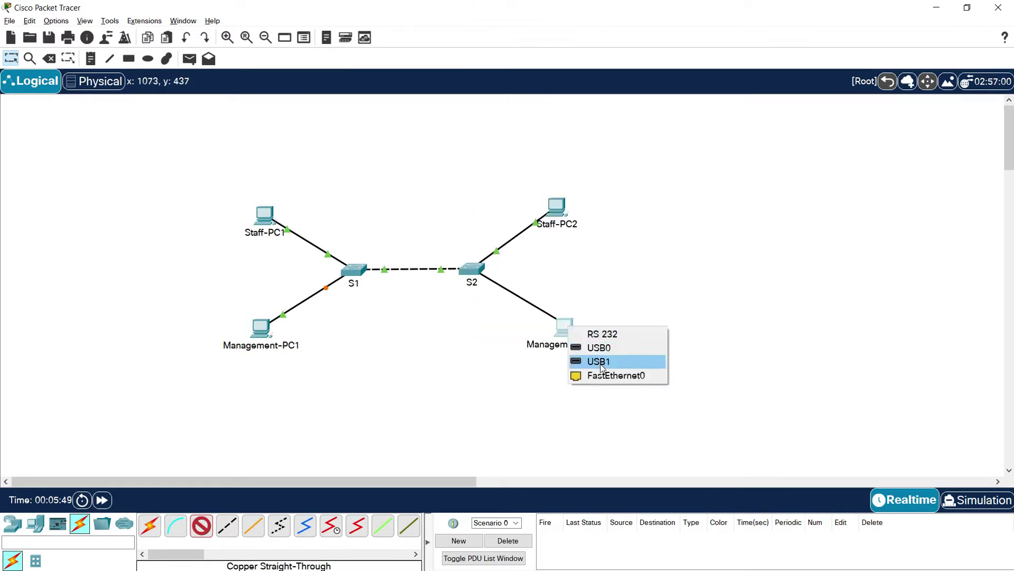
pyautogui.click(605, 376)
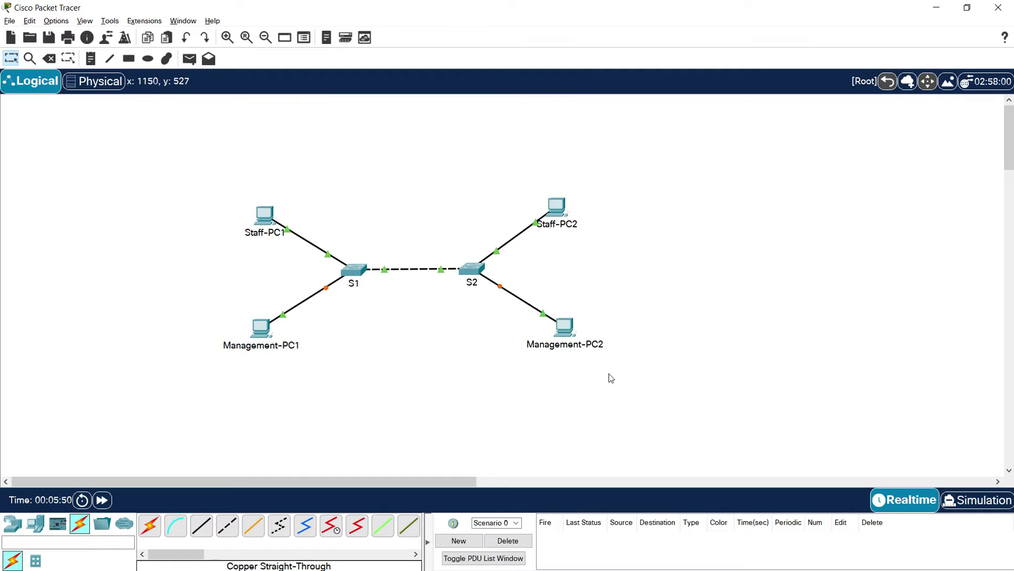
# Step: Add a VLAN 15 text note below Staff-PC1 and place a copy of it below Staff-PC2
pyautogui.click(90, 58)
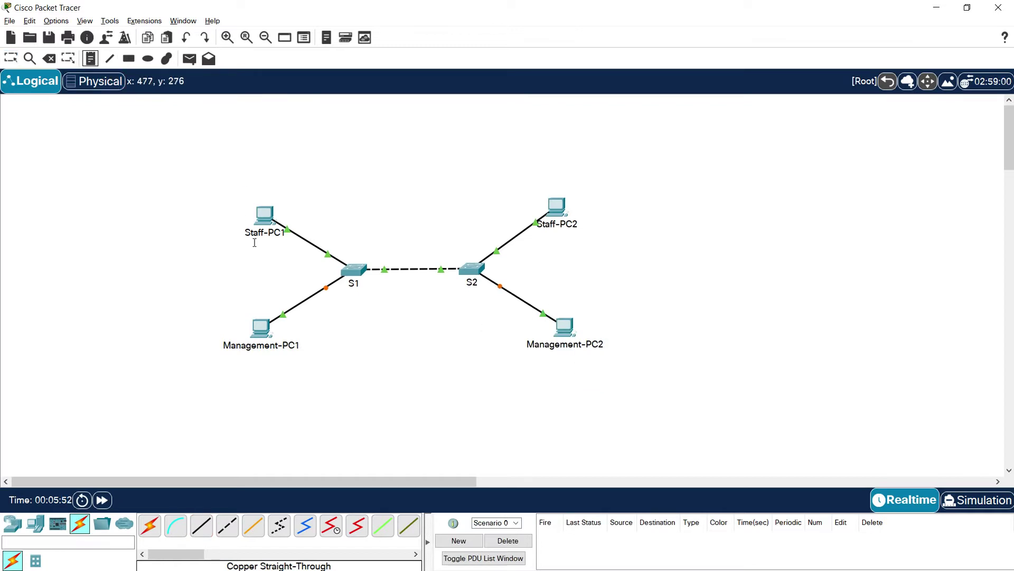
pyautogui.click(251, 243)
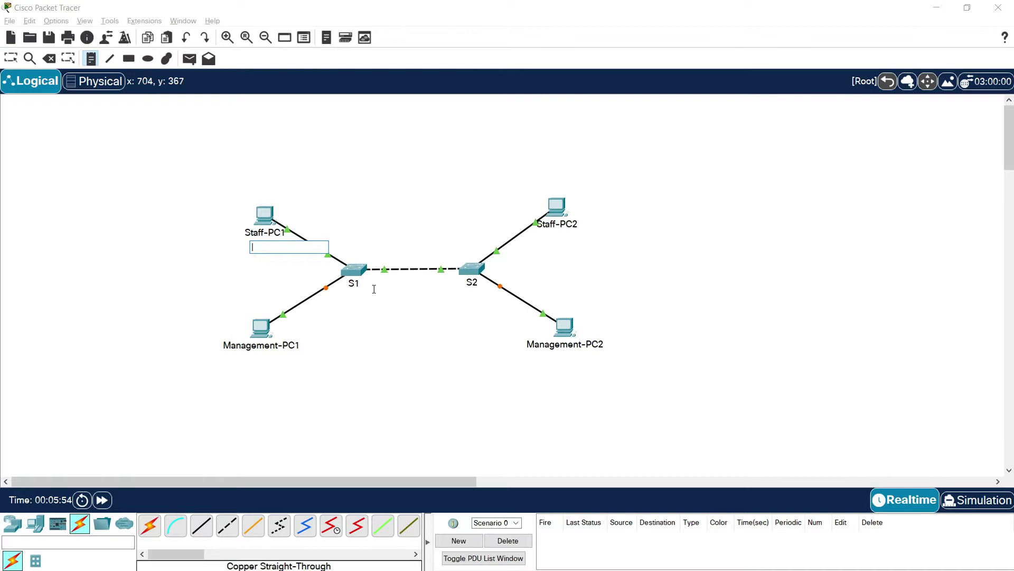
pyautogui.write('VLAN 15')
pyautogui.press('Escape')
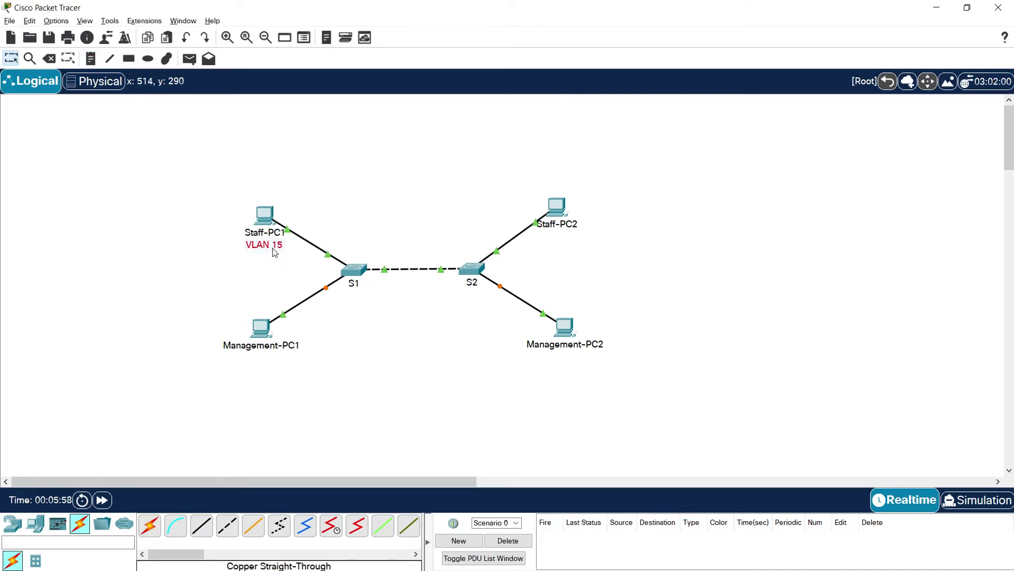
pyautogui.moveTo(276, 256); pyautogui.dragTo(560, 253)
# Step: Copy the VLAN 15 note below Management-PC1, change the copy's text to VLAN 25, and duplicate it below Management-PC2
pyautogui.moveTo(259, 248); pyautogui.dragTo(258, 362)
pyautogui.doubleClick(259, 358)
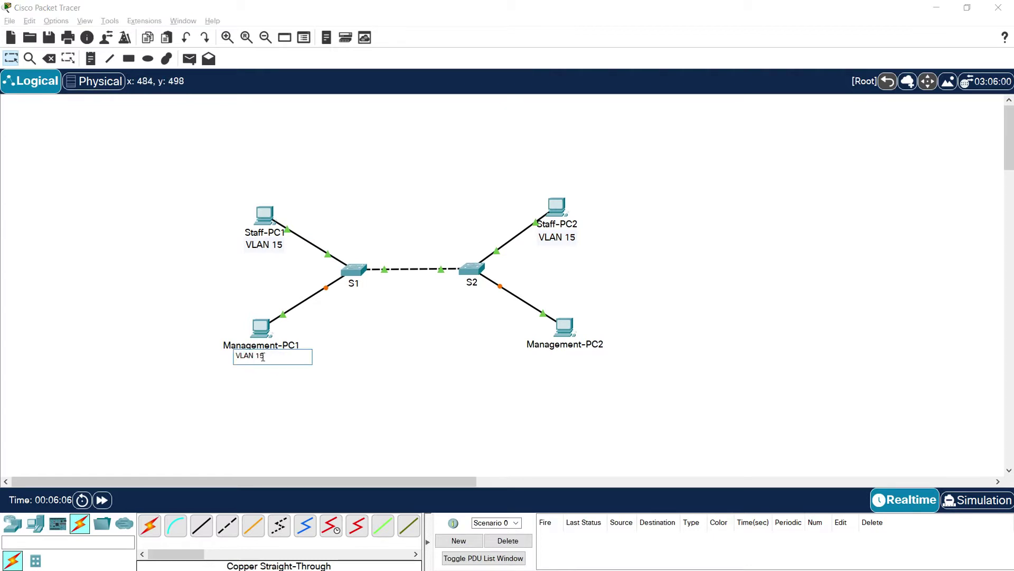
pyautogui.press('BackSpace')
pyautogui.write('2')
pyautogui.click(315, 379)
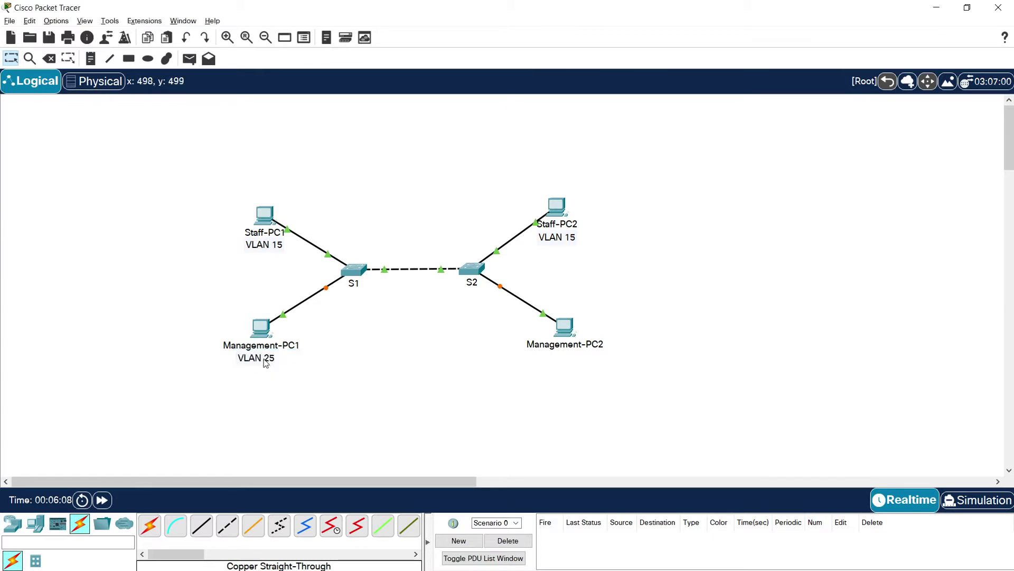
pyautogui.moveTo(267, 361); pyautogui.dragTo(572, 361)
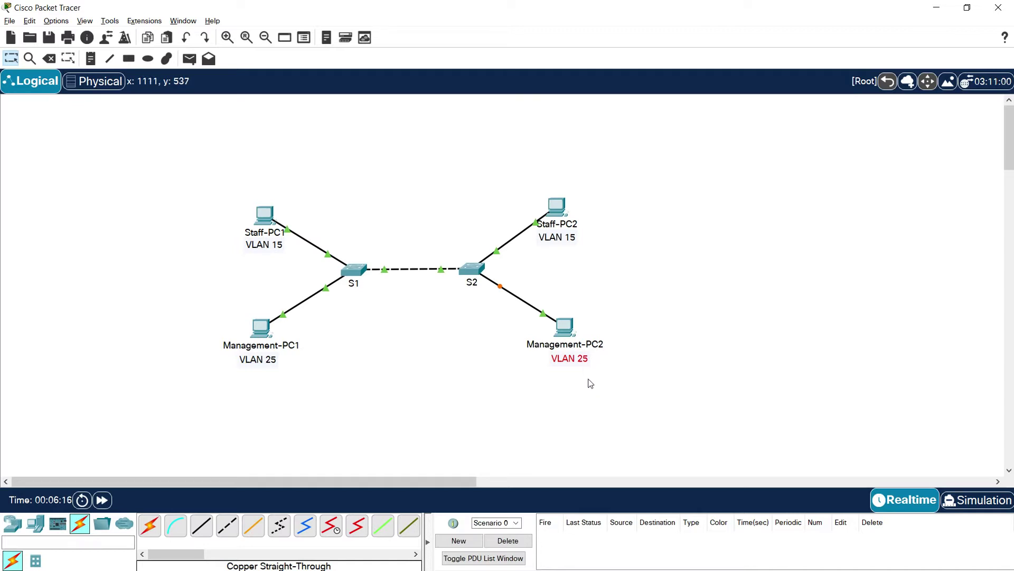
# Step: Switch to the Lab20 - Addressing Table workbook in Excel and enter VLAN ID 15 with the name Staff in row 3
pyautogui.hotkey('alt', 'Tab')
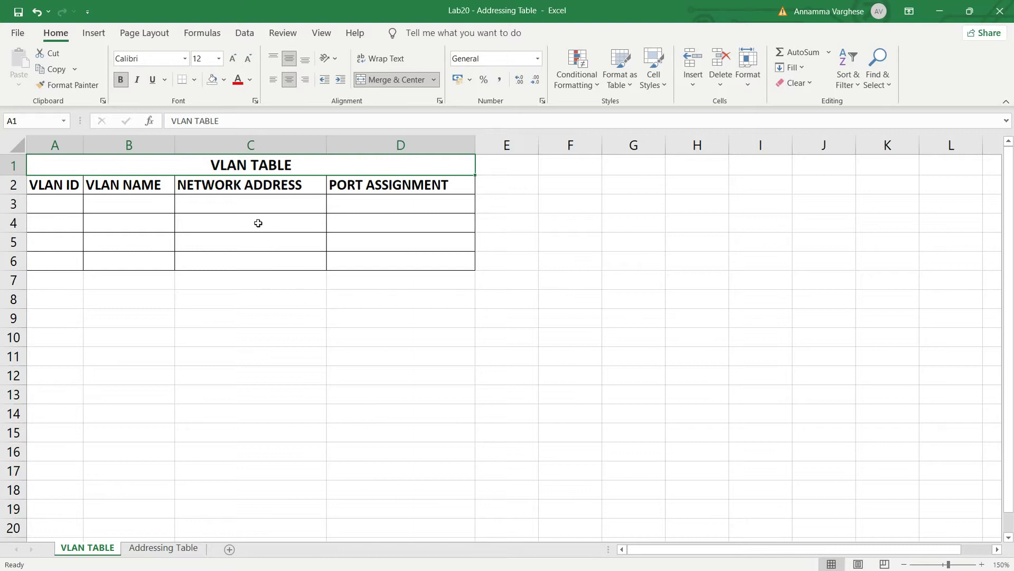
pyautogui.click(55, 207)
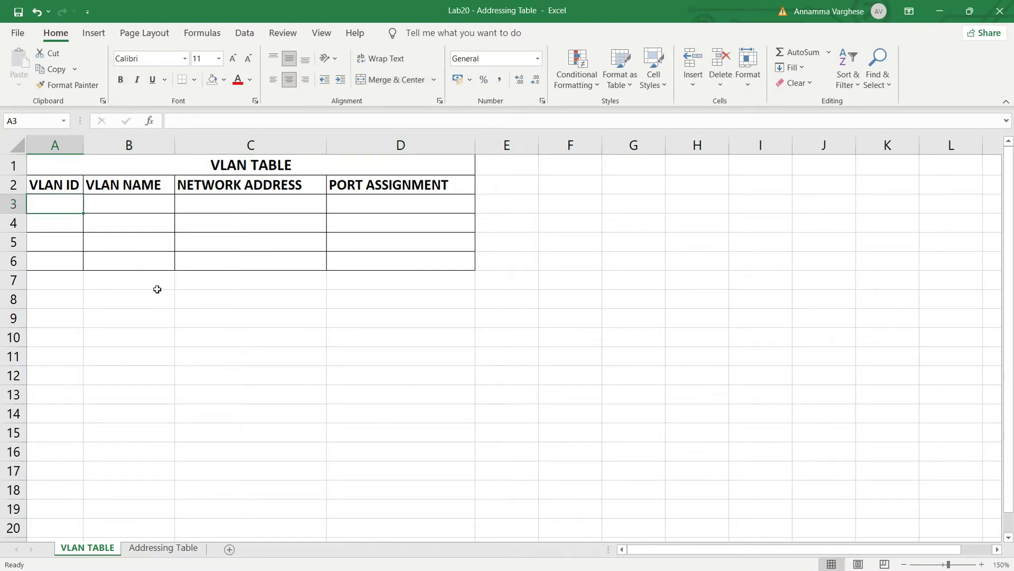
pyautogui.write('15')
pyautogui.click(132, 206)
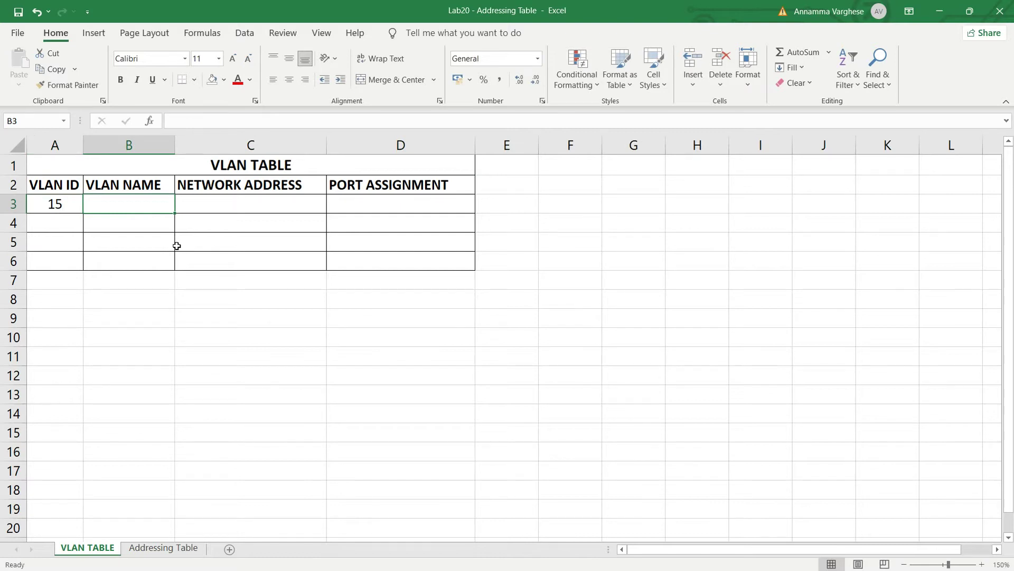
pyautogui.write('Staff')
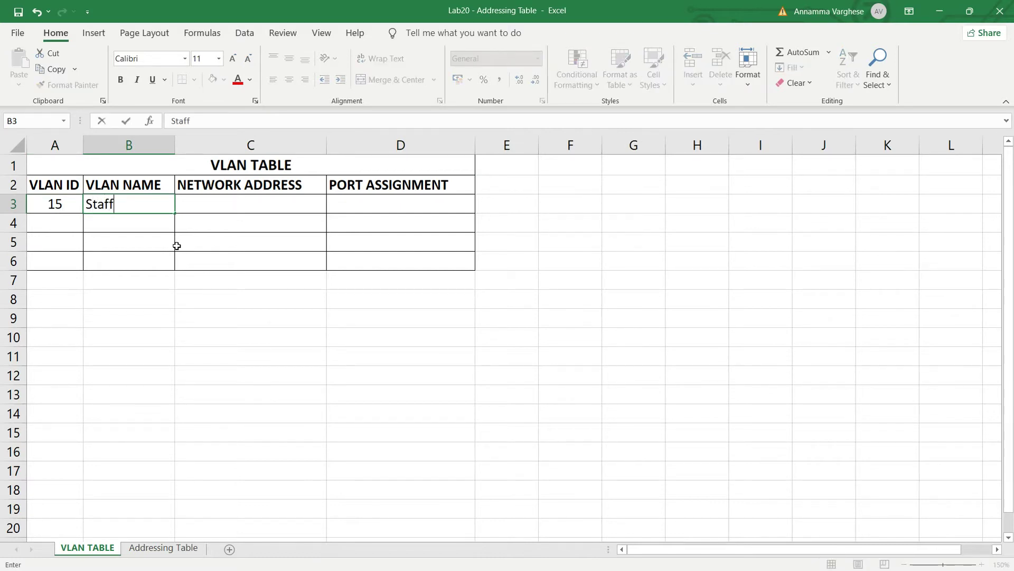
# Step: Enter 2001:DB8:ACAD:15::/64 as the network address of the Staff VLAN
pyautogui.click(222, 206)
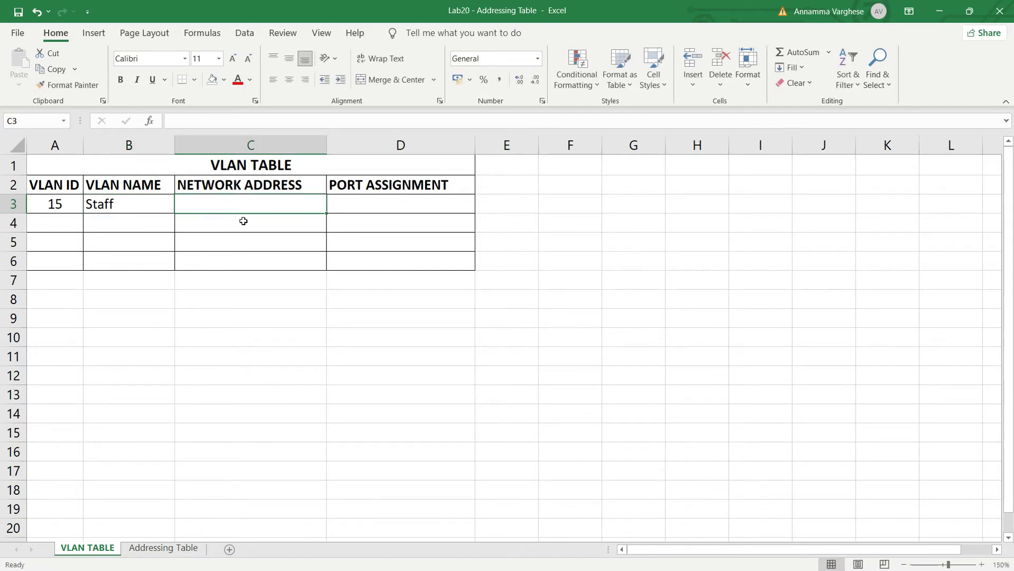
pyautogui.write('2001:DB8')
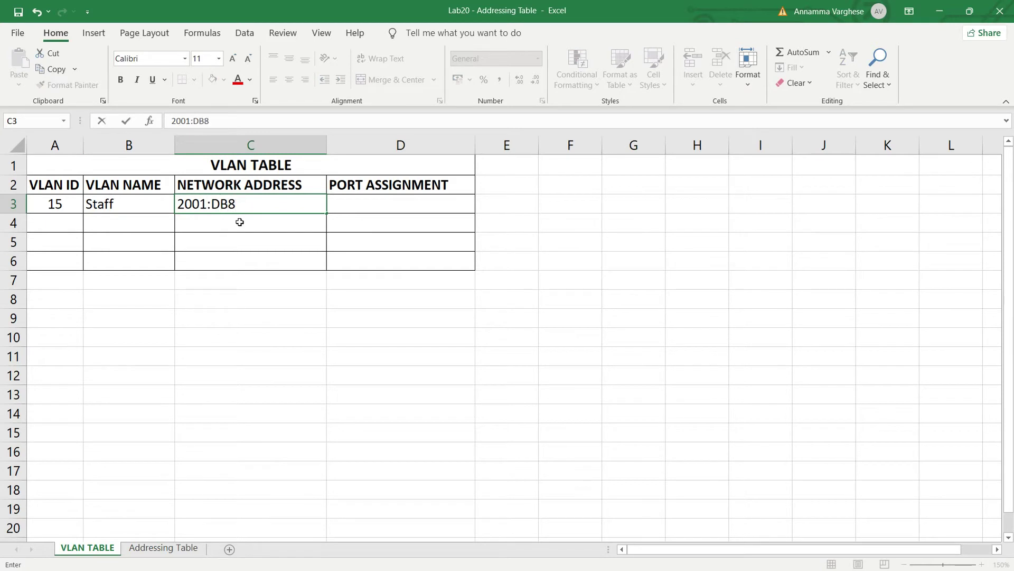
pyautogui.write(':ACAD:15')
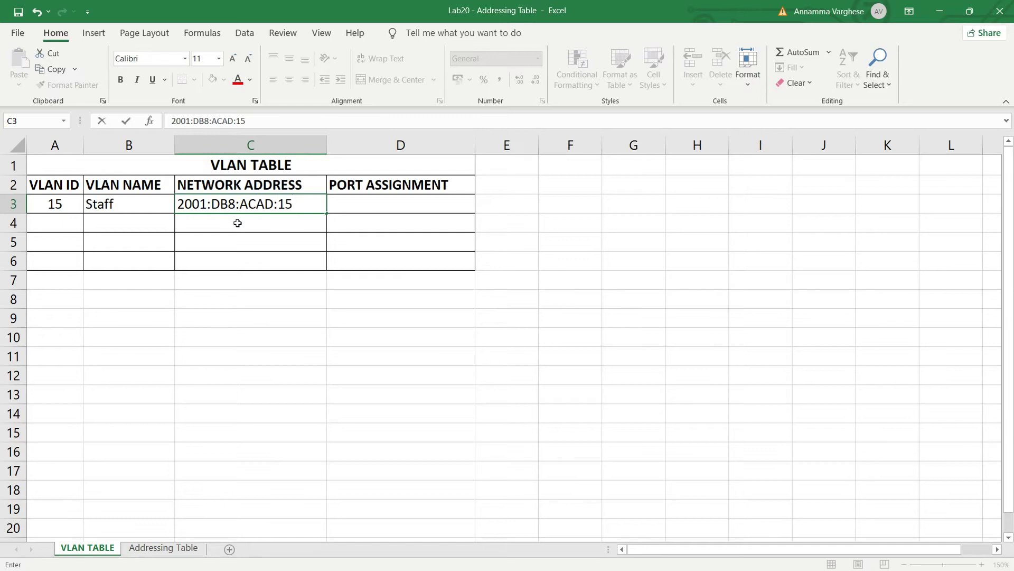
pyautogui.write('::/64')
# Step: Enter "S1, S2: Fa0/1-6" as the port assignment of the Staff VLAN
pyautogui.click(365, 202)
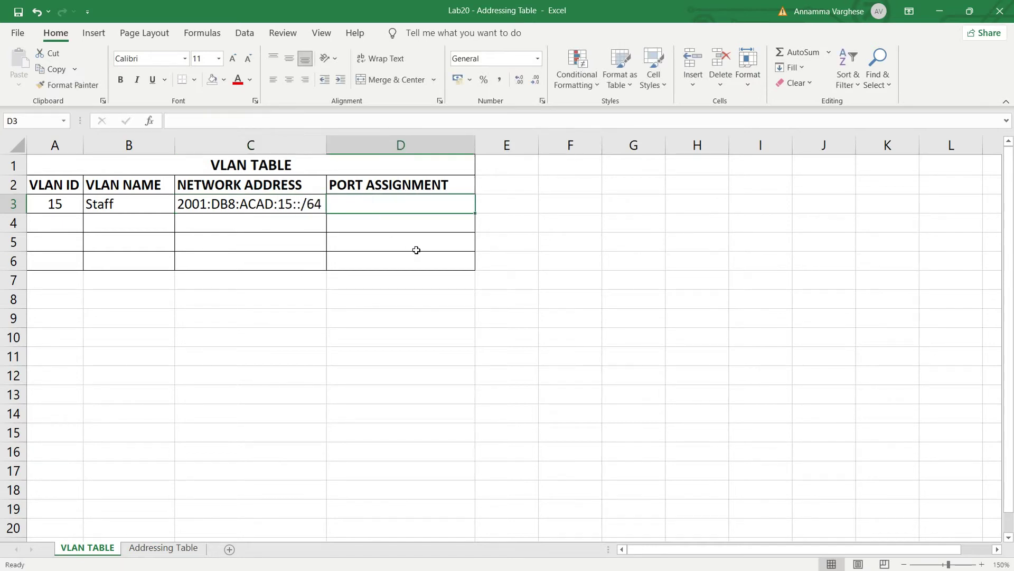
pyautogui.write('S1')
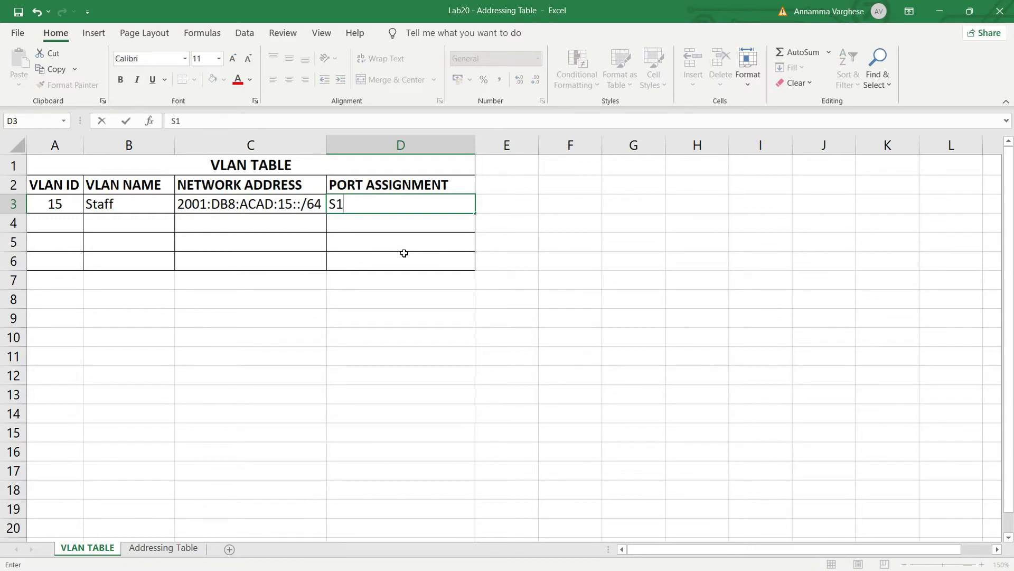
pyautogui.write(', S2: Fa0/')
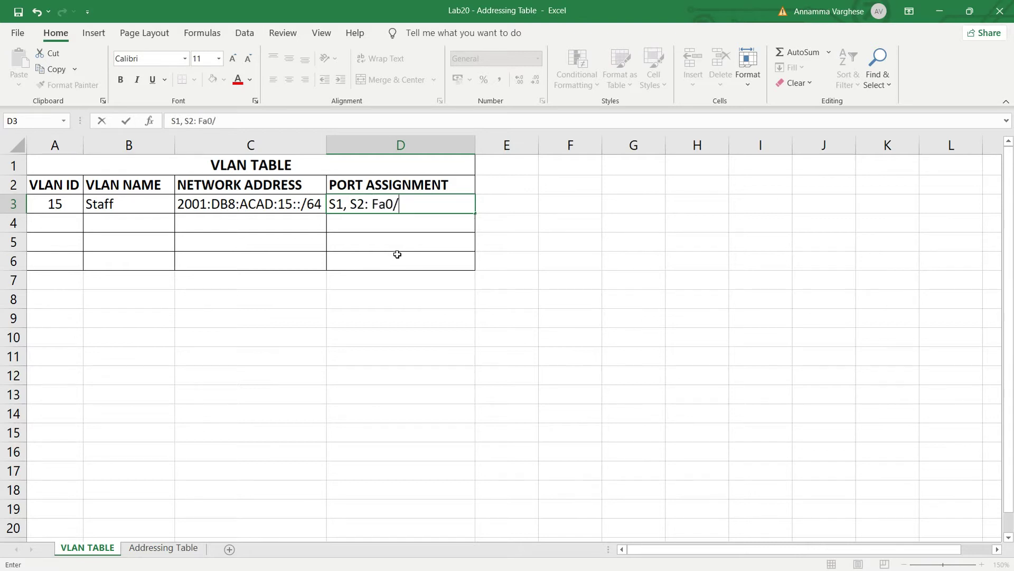
pyautogui.write('1-6')
pyautogui.press('Return')
# Step: Enter VLAN ID 25 with the name Management in row 4 of the VLAN table
pyautogui.click(57, 228)
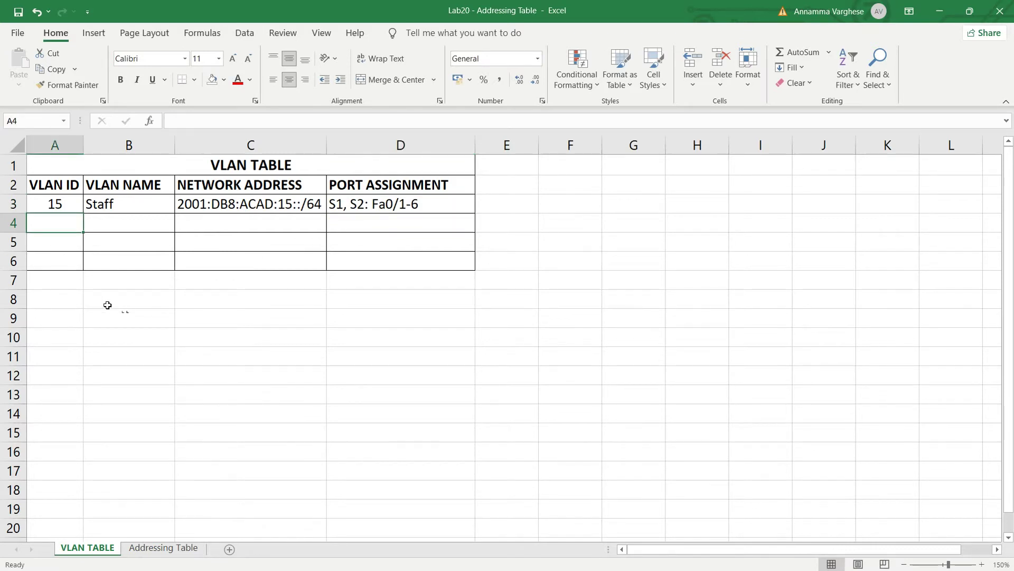
pyautogui.write('25')
pyautogui.click(131, 230)
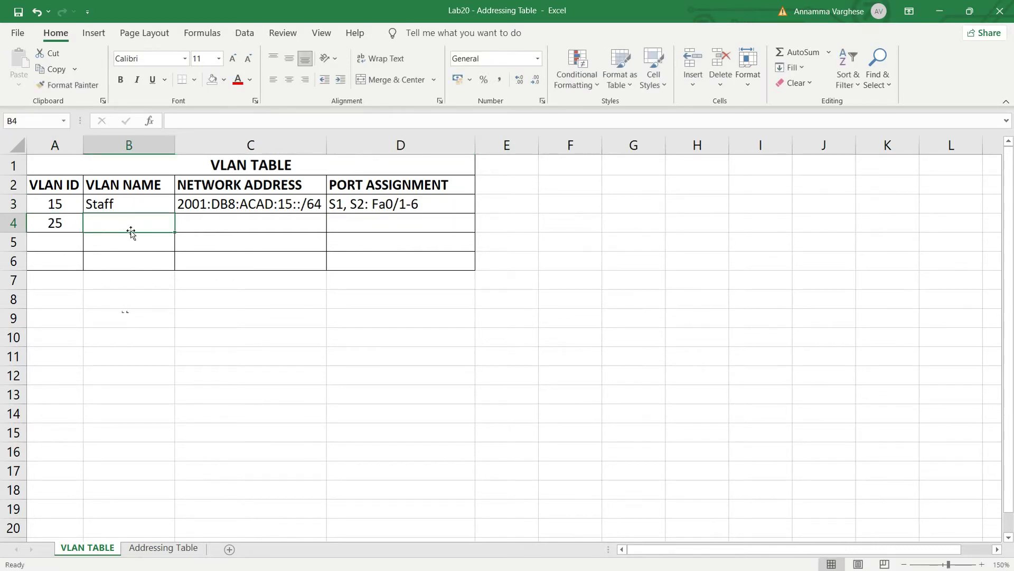
pyautogui.write('Man')
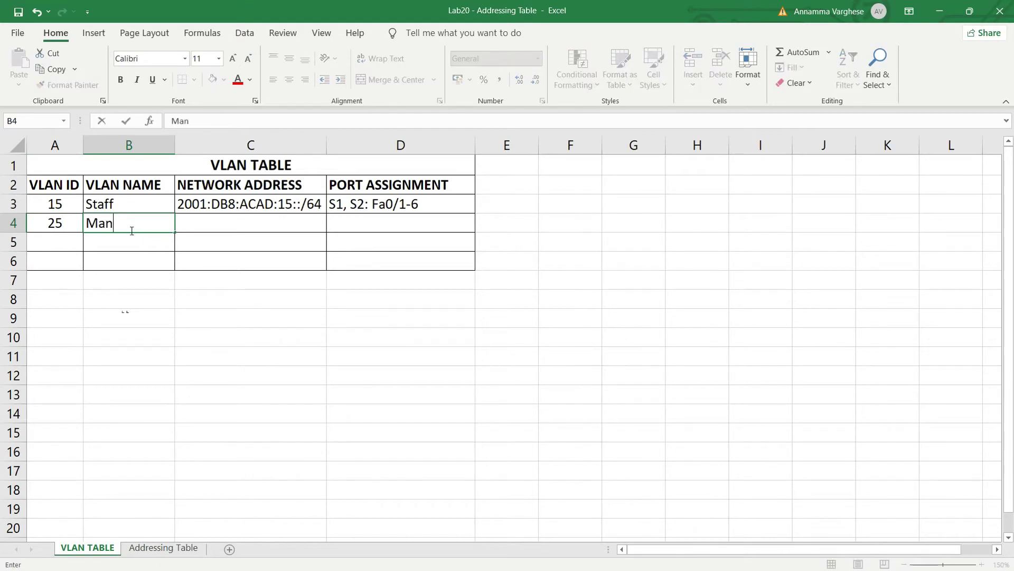
pyautogui.write('agement')
# Step: Enter 2001:DB8:ACAD:25::/64 as the network address of the Management VLAN
pyautogui.press('Tab')
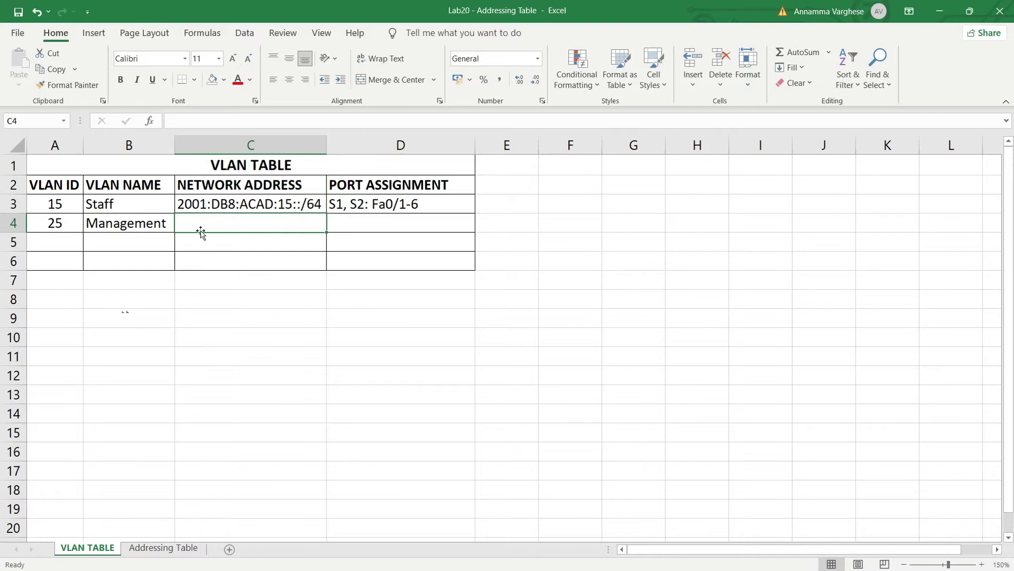
pyautogui.write('2001')
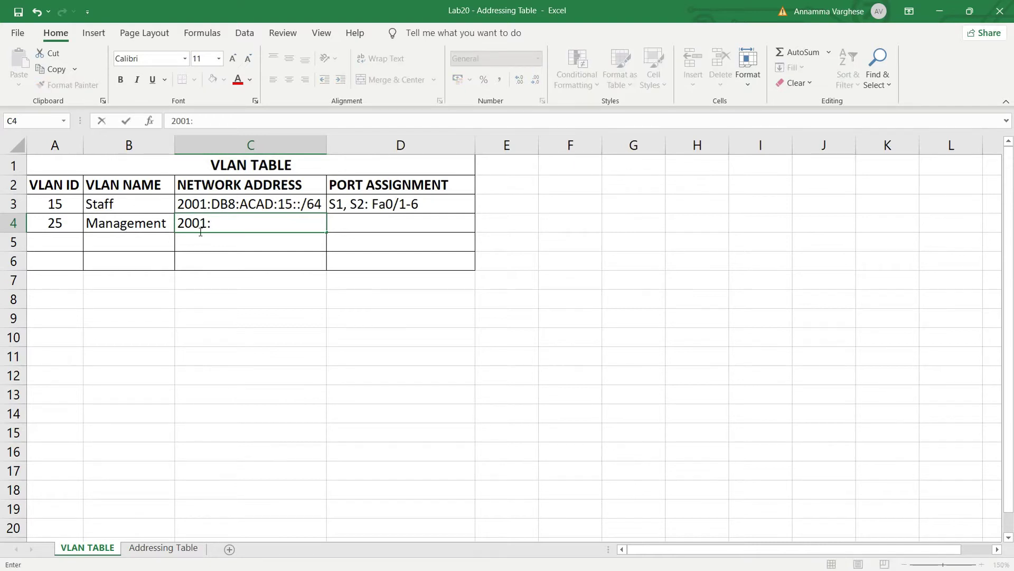
pyautogui.write(':DB8:A')
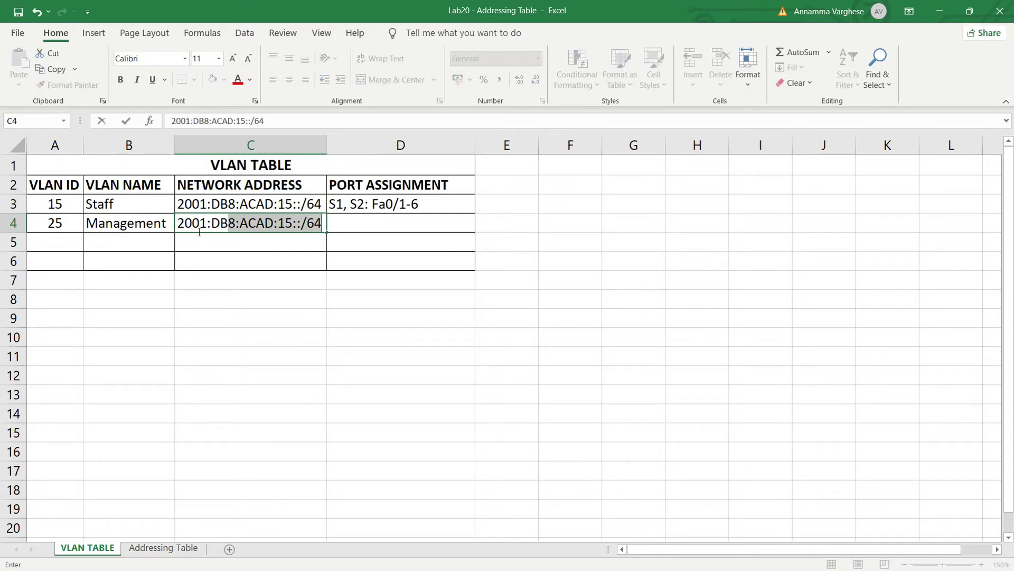
pyautogui.write('CAD')
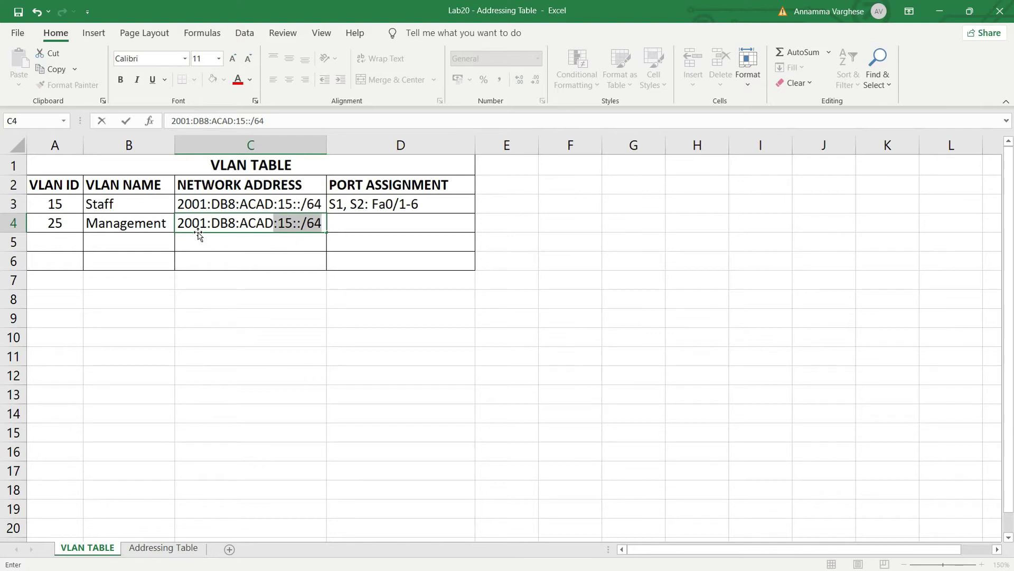
pyautogui.write(':25')
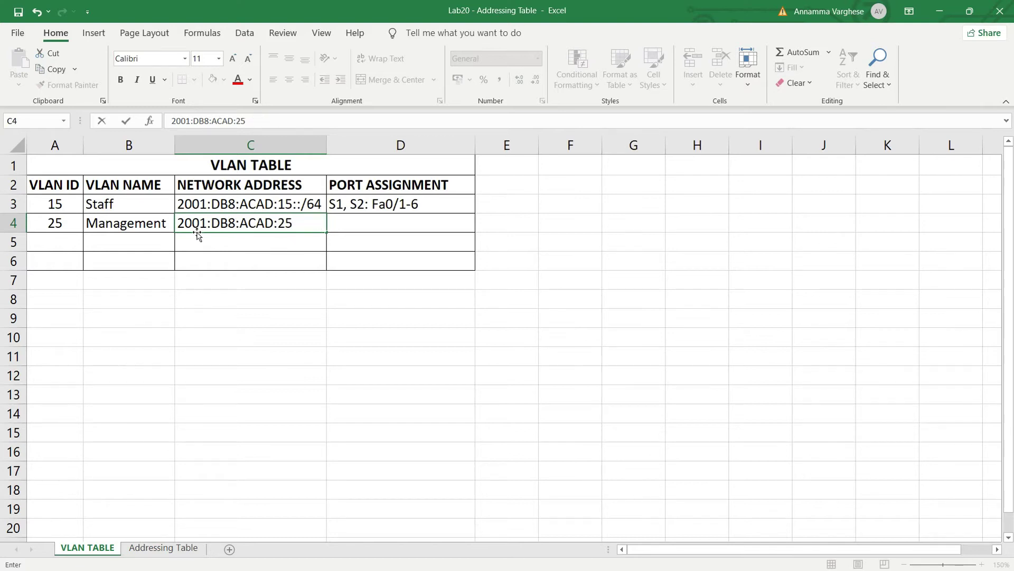
pyautogui.write('::/64')
# Step: Enter "S1, S2: Fa0/7-12" as the port assignment of the Management VLAN
pyautogui.click(349, 223)
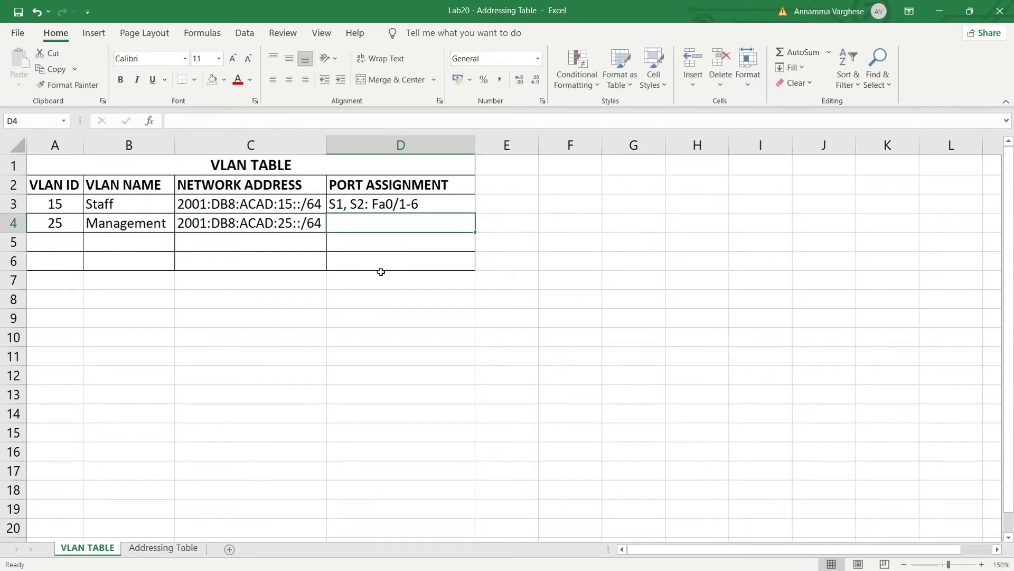
pyautogui.write('s')
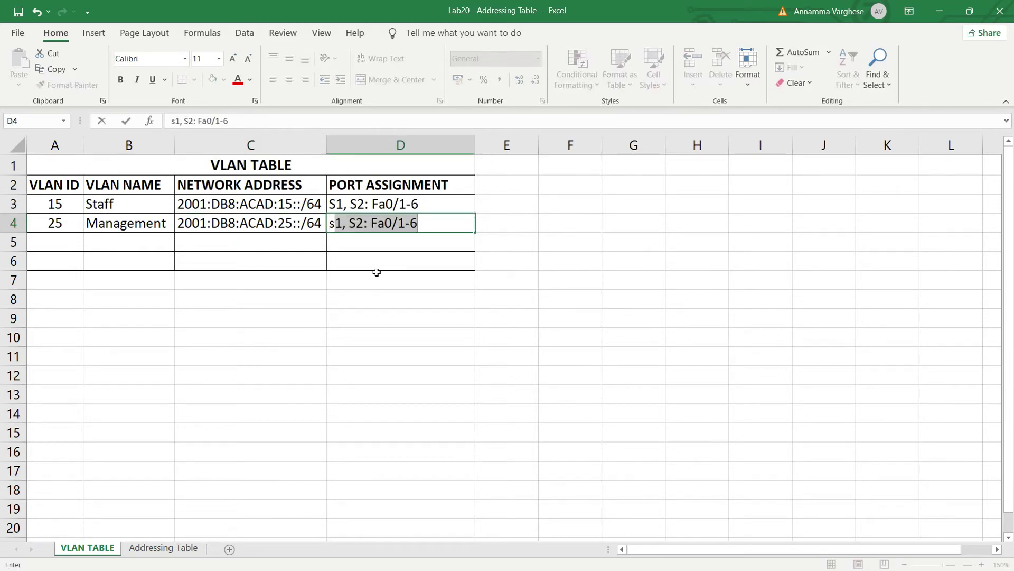
pyautogui.press('BackSpace')
pyautogui.press('BackSpace')
pyautogui.write('S1,')
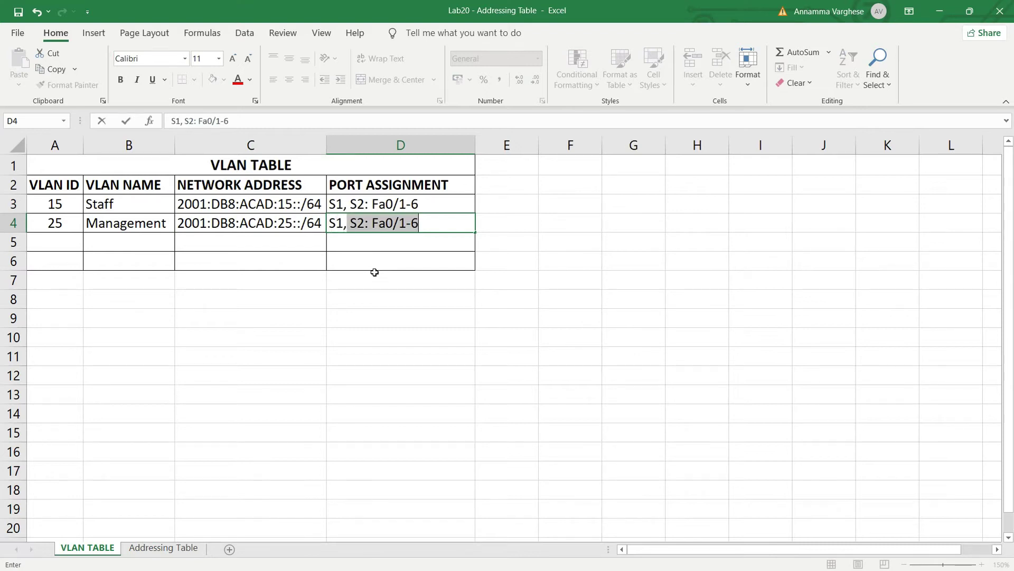
pyautogui.write(' S2: FAa')
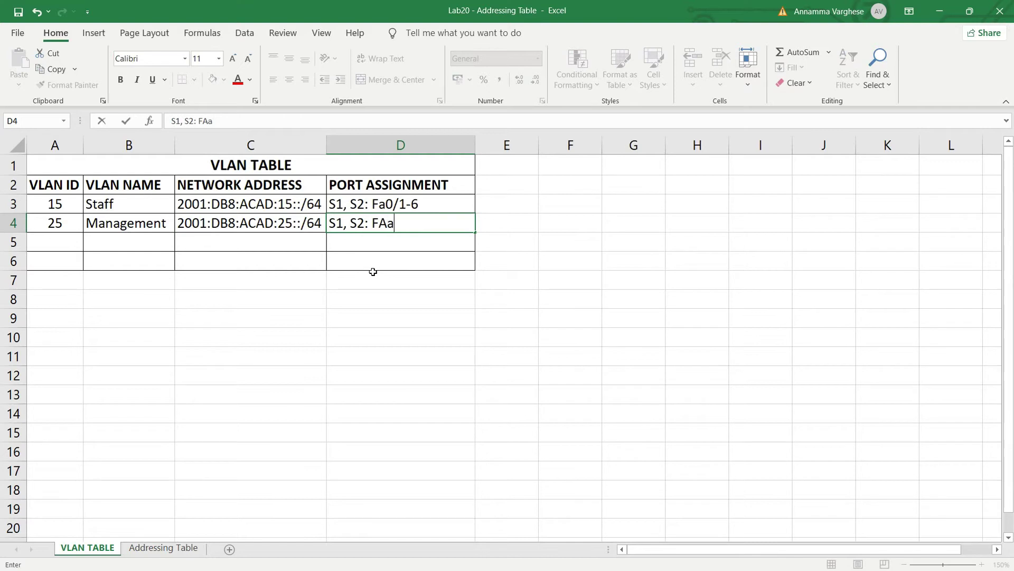
pyautogui.press('BackSpace')
pyautogui.press('BackSpace')
pyautogui.write('a0/7')
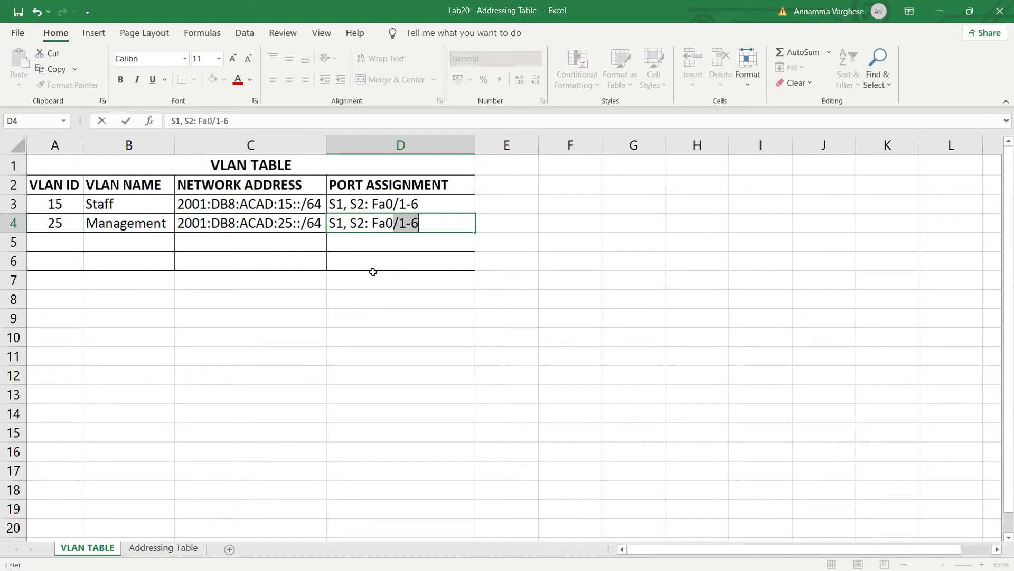
pyautogui.write('-12')
pyautogui.click(373, 272)
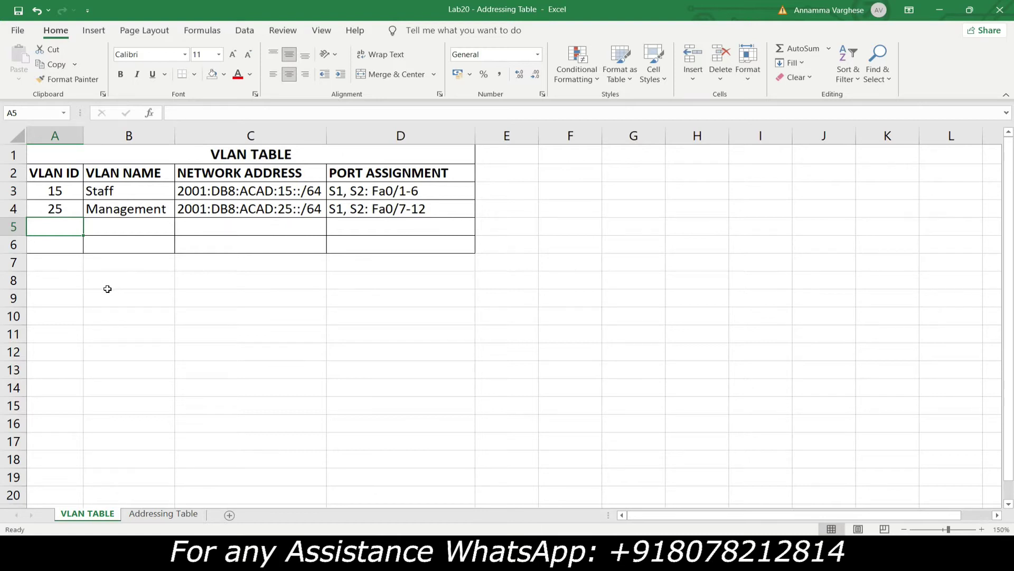
# Step: Enter VLAN ID 88 with the name Parking_Lot in row 5 of the VLAN table
pyautogui.write('88')
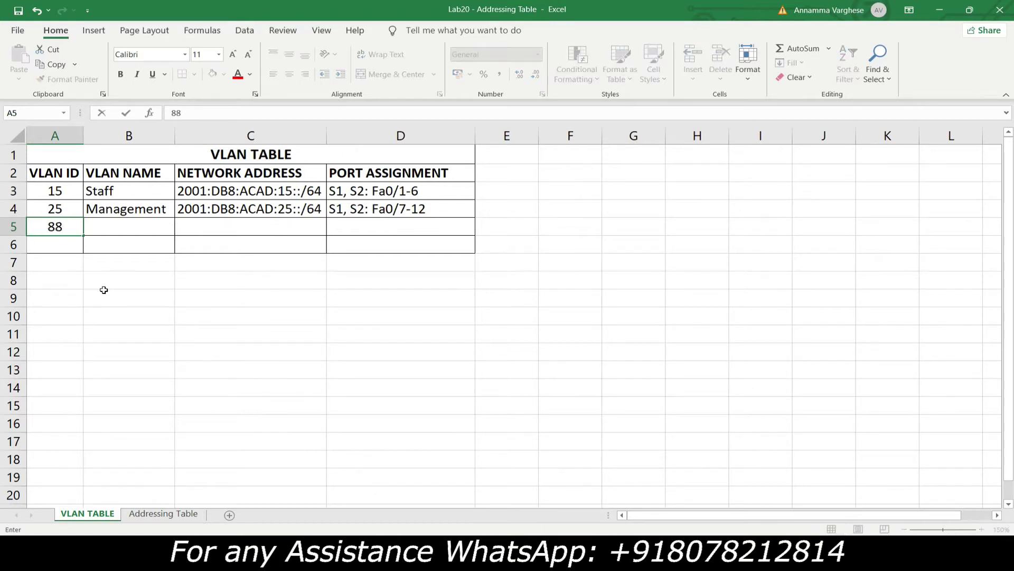
pyautogui.press('Return')
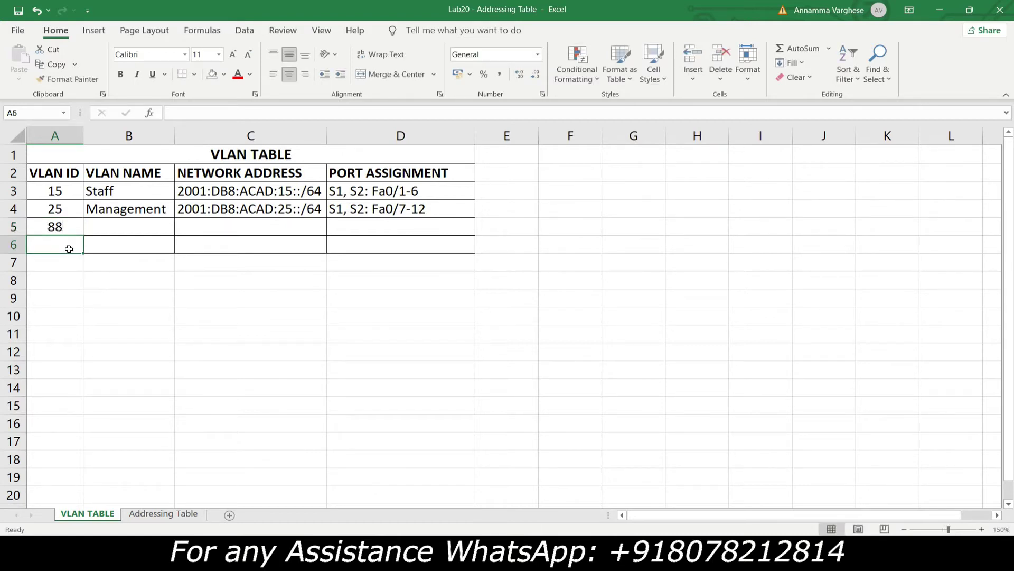
pyautogui.click(117, 223)
pyautogui.write('Un')
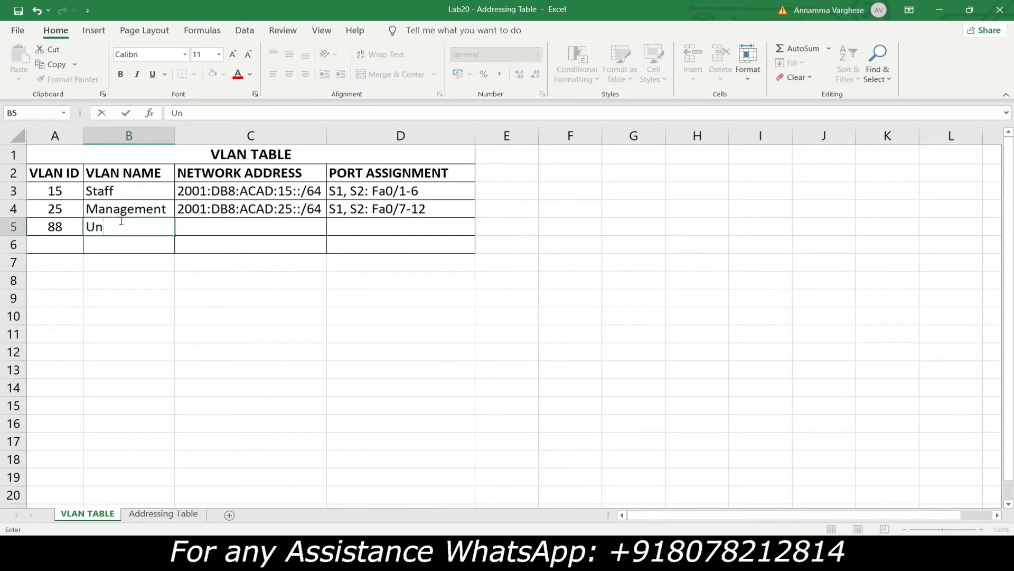
pyautogui.press('BackSpace')
pyautogui.press('BackSpace')
pyautogui.write('Parking_Lot')
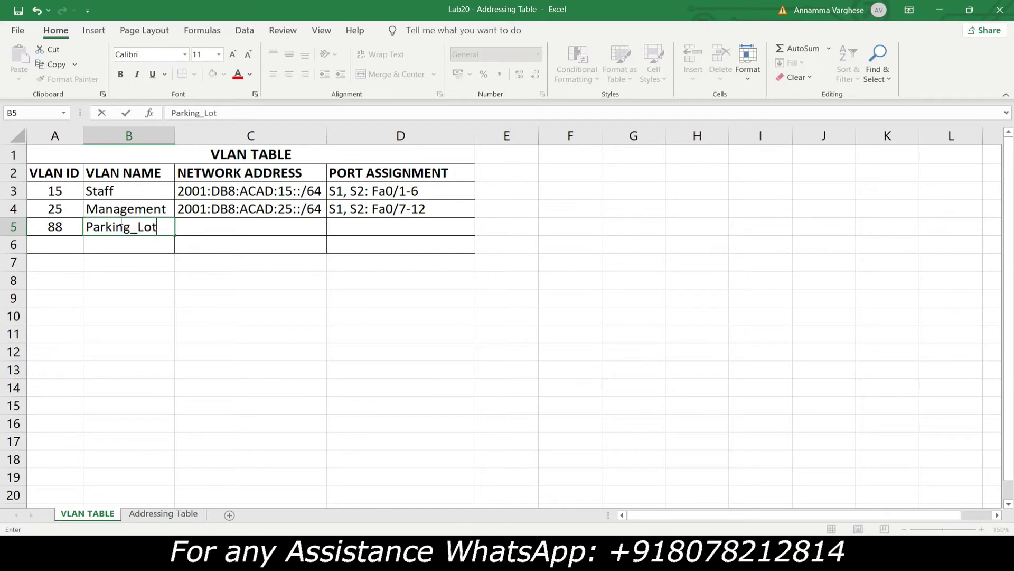
# Step: Enter VLAN ID 888 with the name Native in row 6 of the VLAN table
pyautogui.click(43, 246)
pyautogui.write('888')
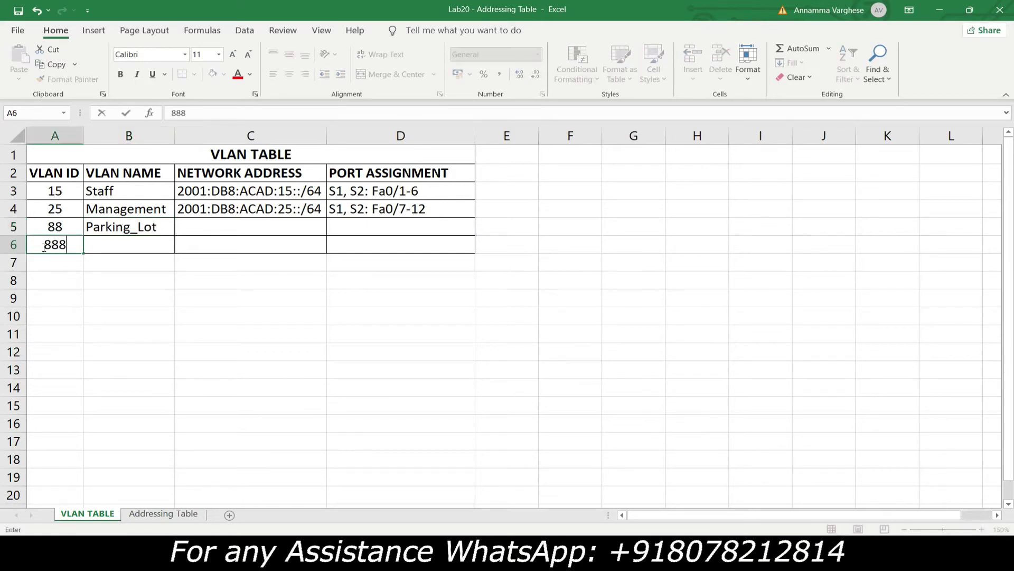
pyautogui.press('Tab')
pyautogui.write('N')
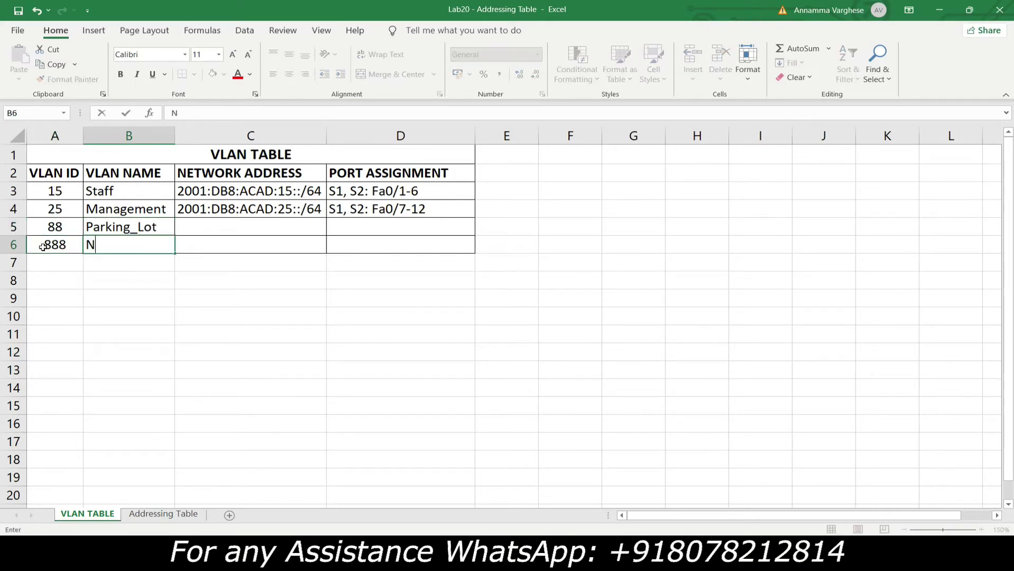
pyautogui.write('ative')
# Step: Enter "S1, S2: Fa0/13-24, G0/2" as the port assignment of the Parking_Lot VLAN
pyautogui.click(220, 225)
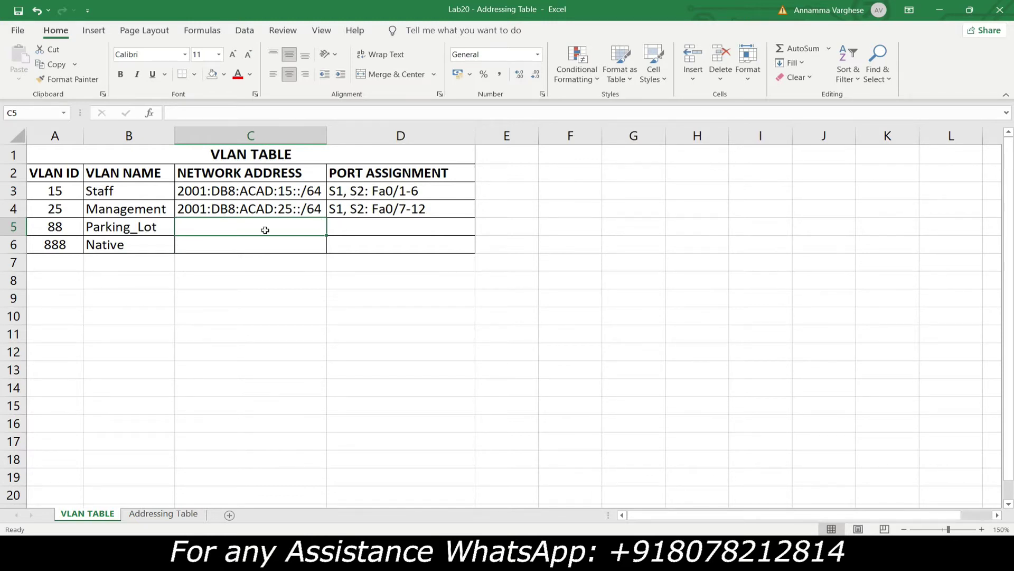
pyautogui.click(342, 231)
pyautogui.write('S')
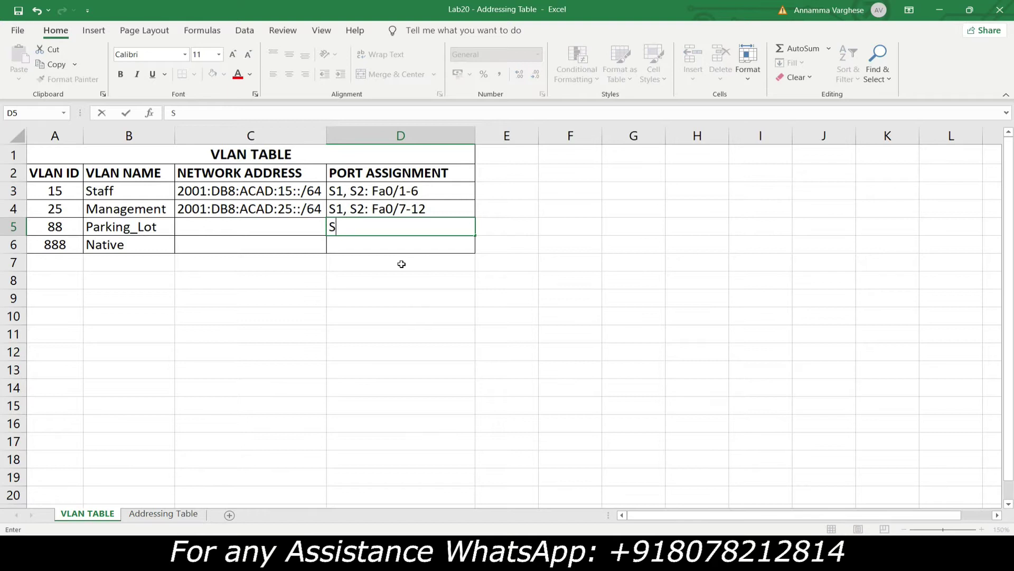
pyautogui.write('1, S2: Fa0')
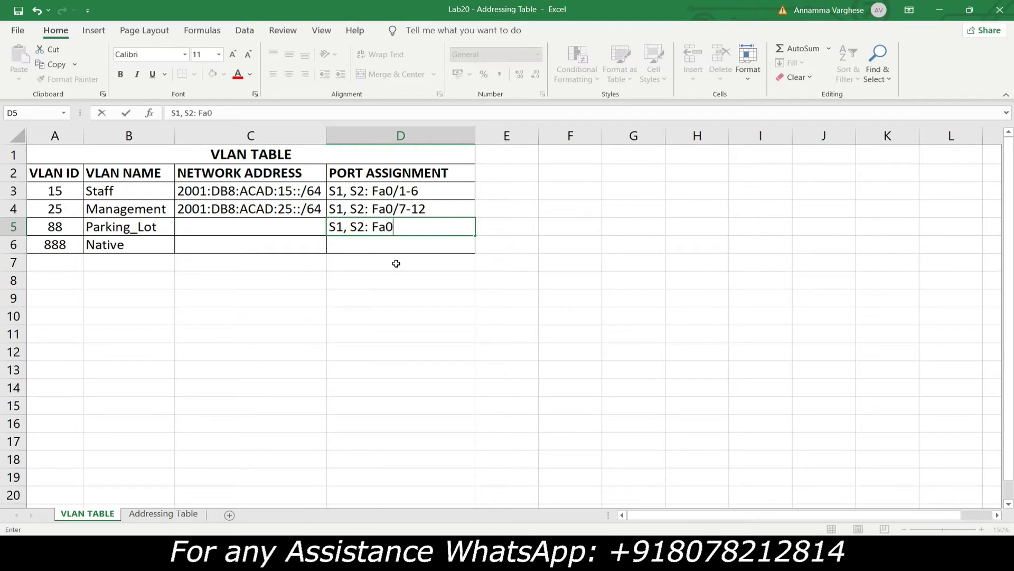
pyautogui.write('/16')
pyautogui.press('BackSpace')
pyautogui.write('3-24,')
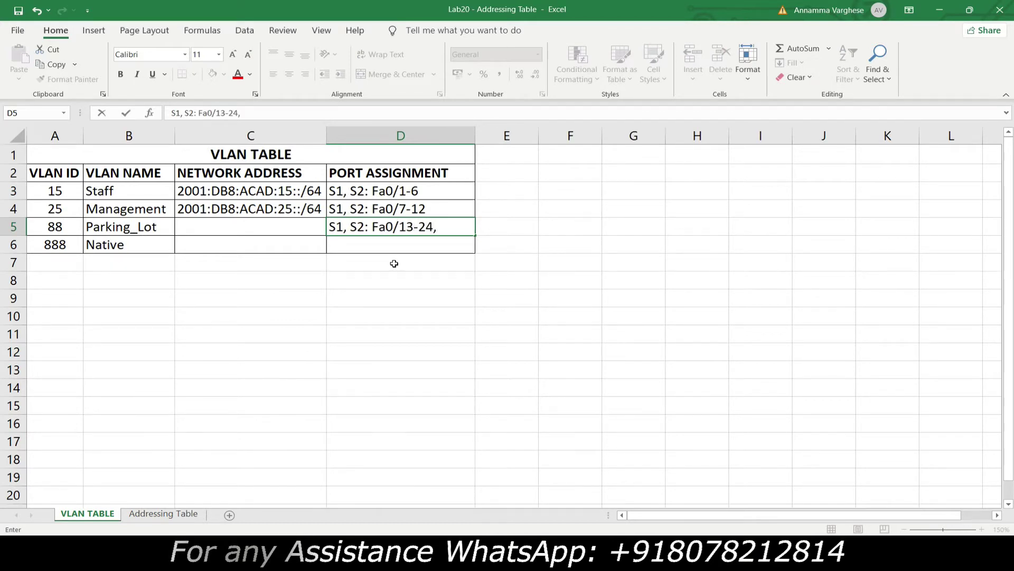
pyautogui.write(' G0/2')
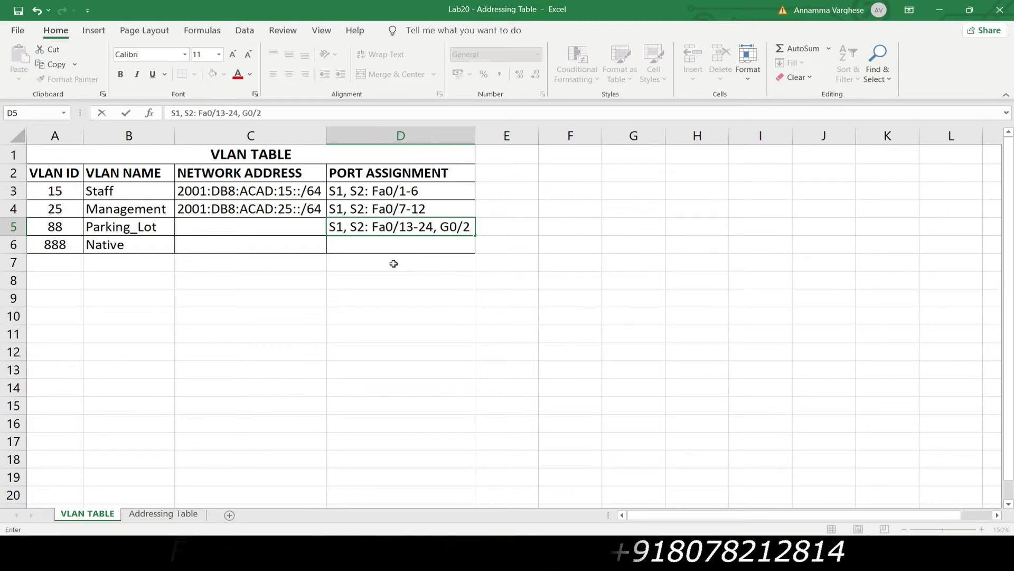
pyautogui.press('Return')
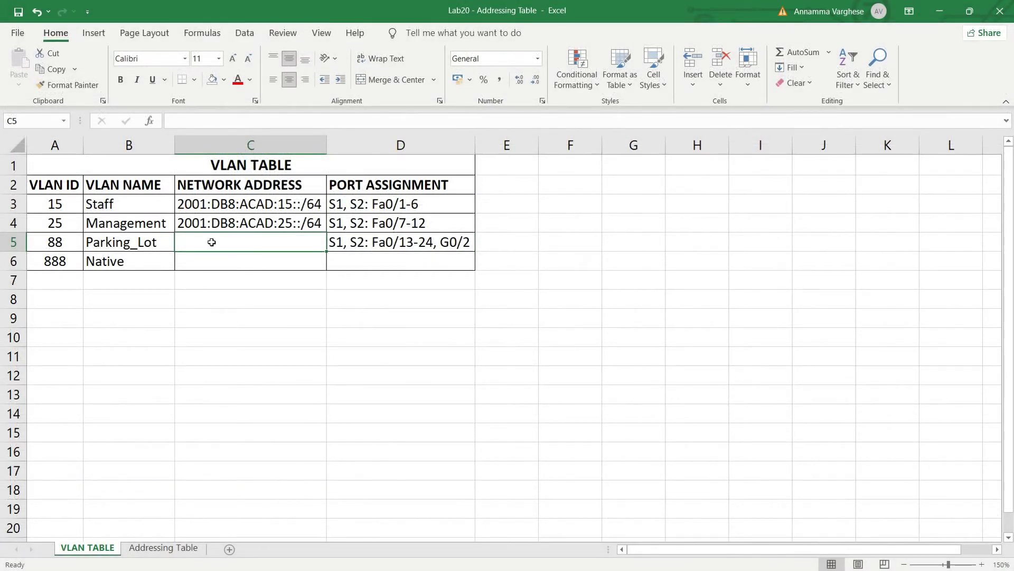
# Step: Enter NOT APPLICABLE as the network address of the Parking_Lot VLAN
pyautogui.write('NOT ')
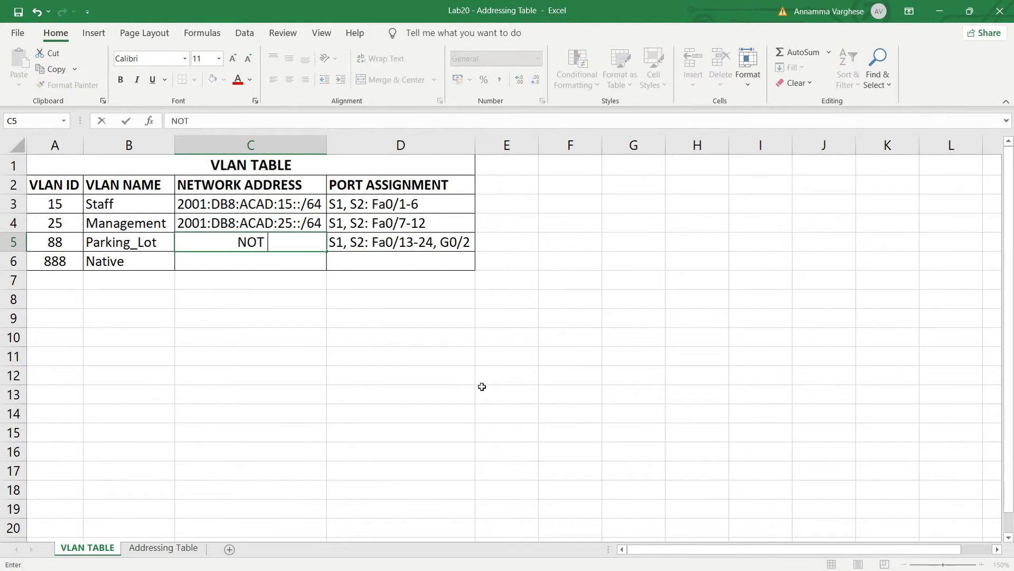
pyautogui.write('APPLICABLE')
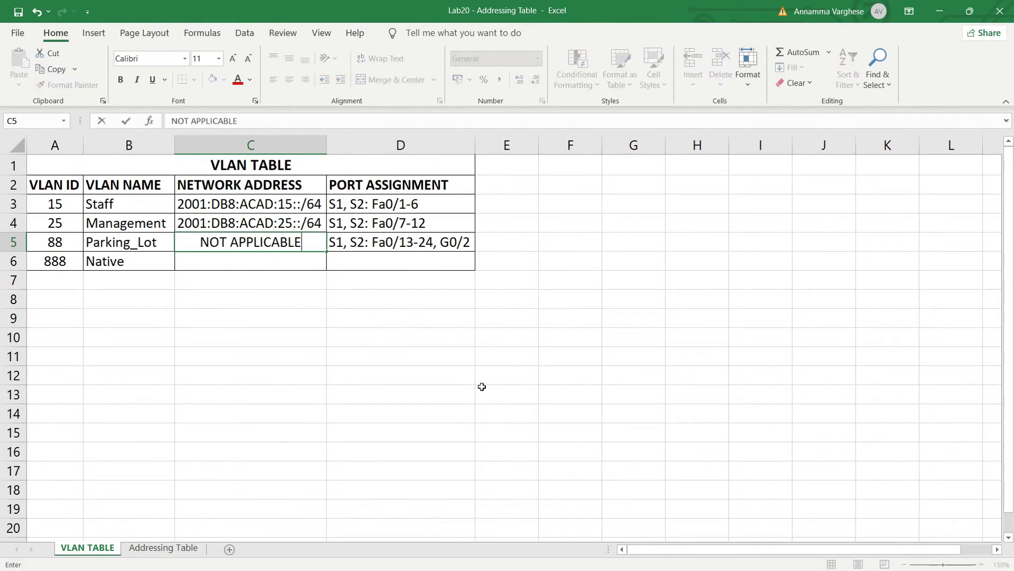
pyautogui.press('Return')
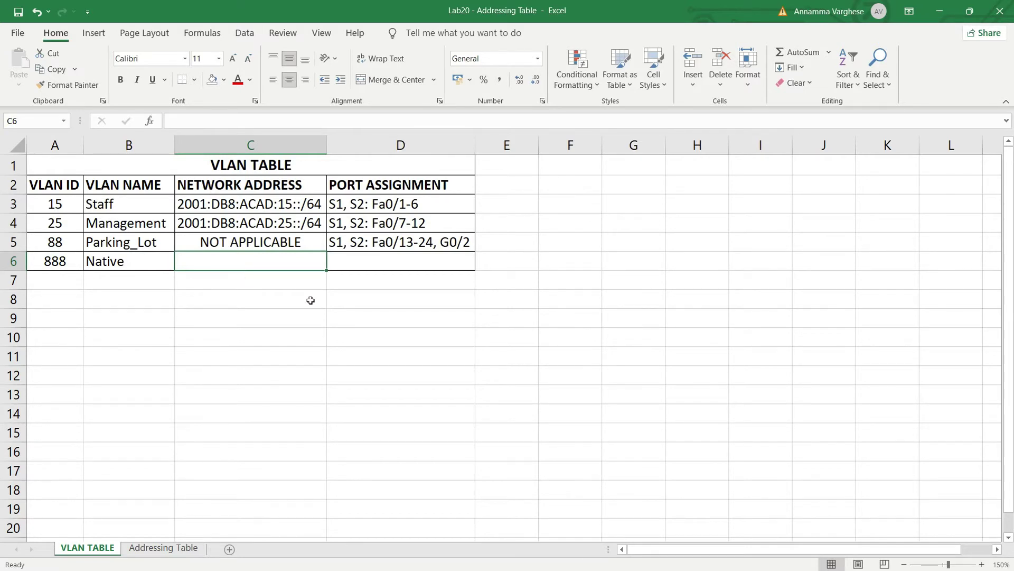
# Step: Enter TRUNK as the Native VLAN's network address and "S1, S2: G0/1" as its port assignment
pyautogui.write('TRUNK')
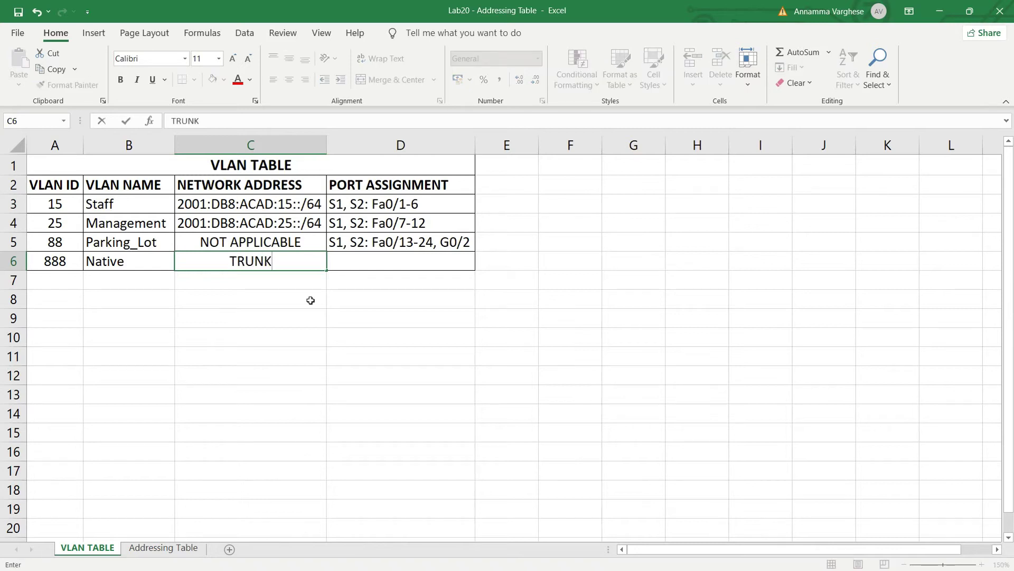
pyautogui.press('Tab')
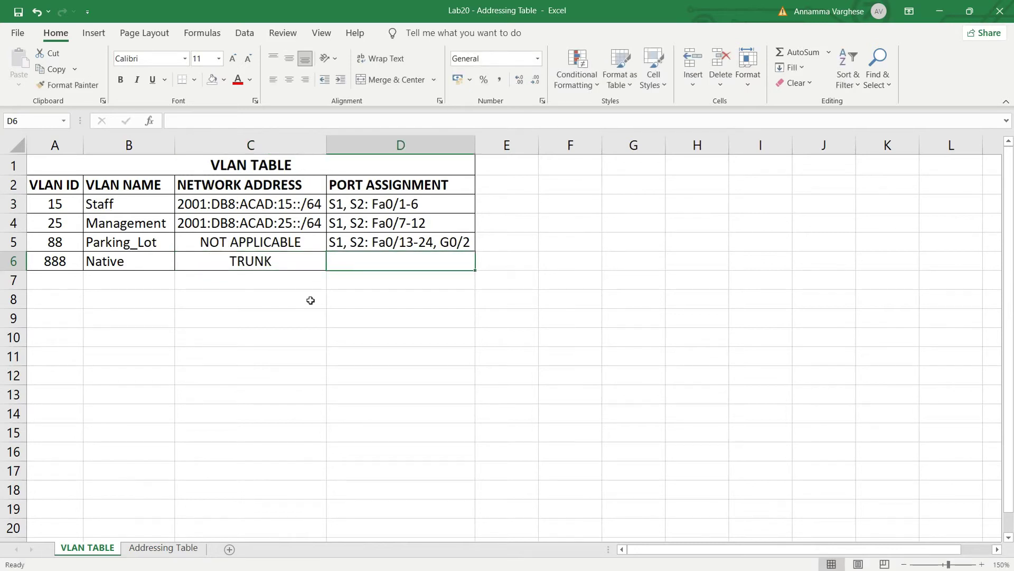
pyautogui.write('S1')
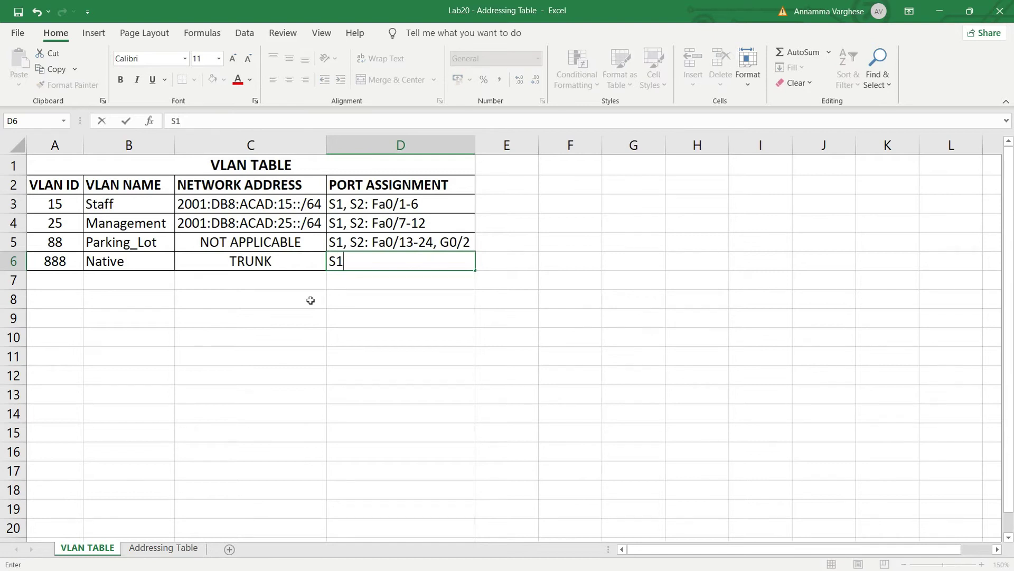
pyautogui.write(', S2: G0/1')
pyautogui.press('Return')
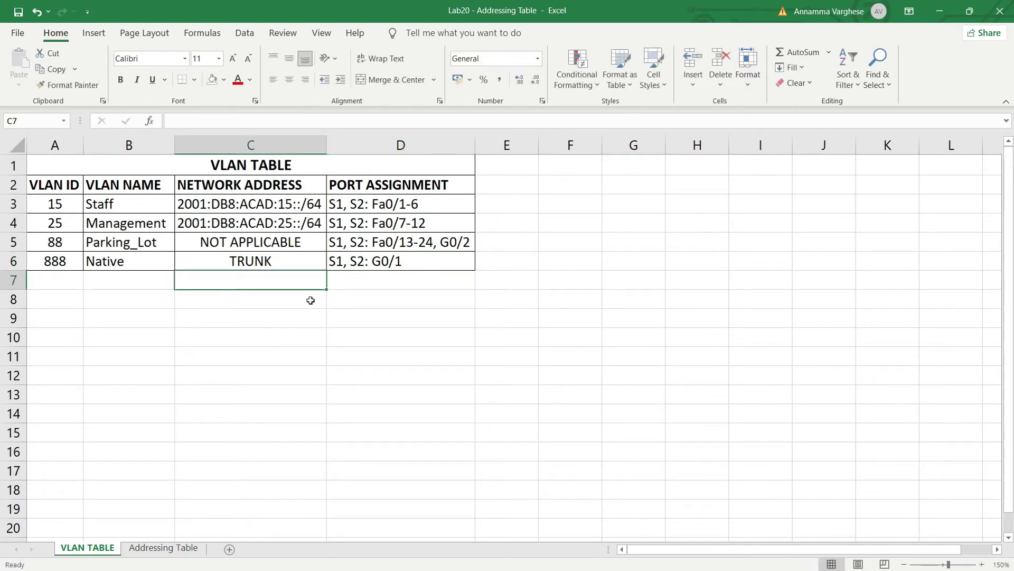
pyautogui.press('Right')
pyautogui.press('Right')
pyautogui.press('Right')
pyautogui.press('Right')
pyautogui.press('Down')
pyautogui.press('Down')
pyautogui.press('Down')
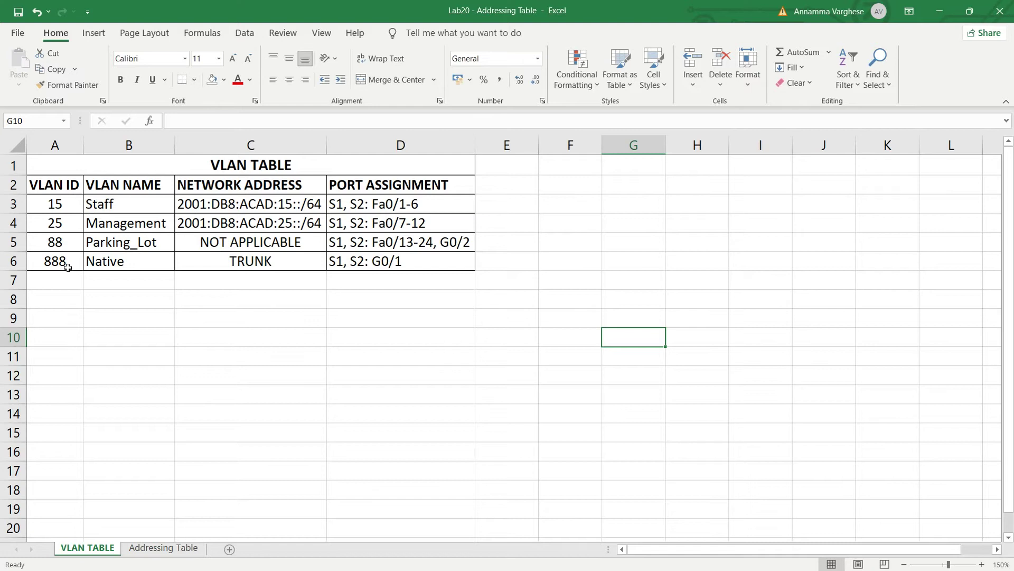
# Step: Enter S1 and S2 as the first two devices, in rows 3 and 4 of the Addressing Table sheet
pyautogui.click(169, 547)
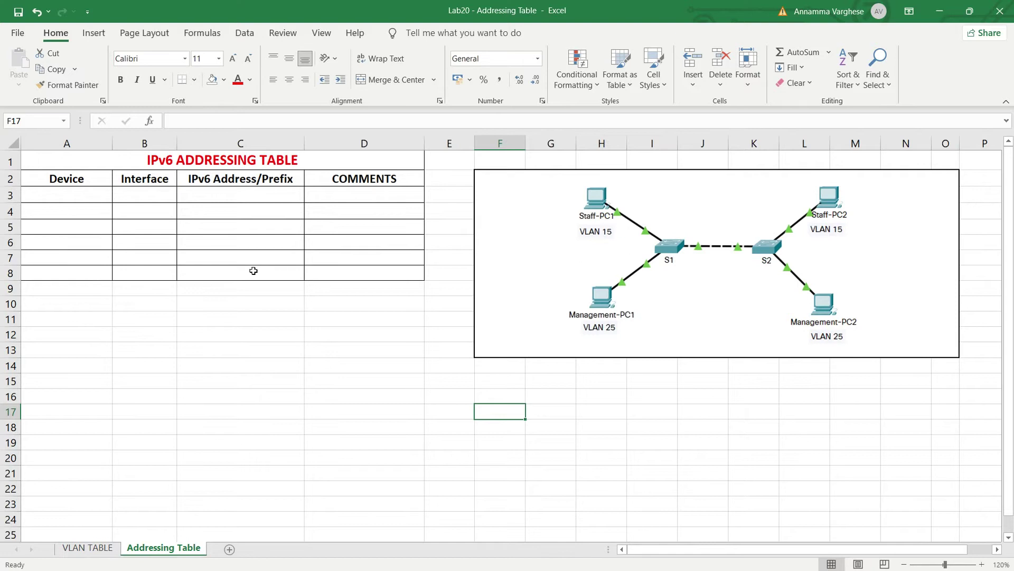
pyautogui.click(67, 197)
pyautogui.write('S1')
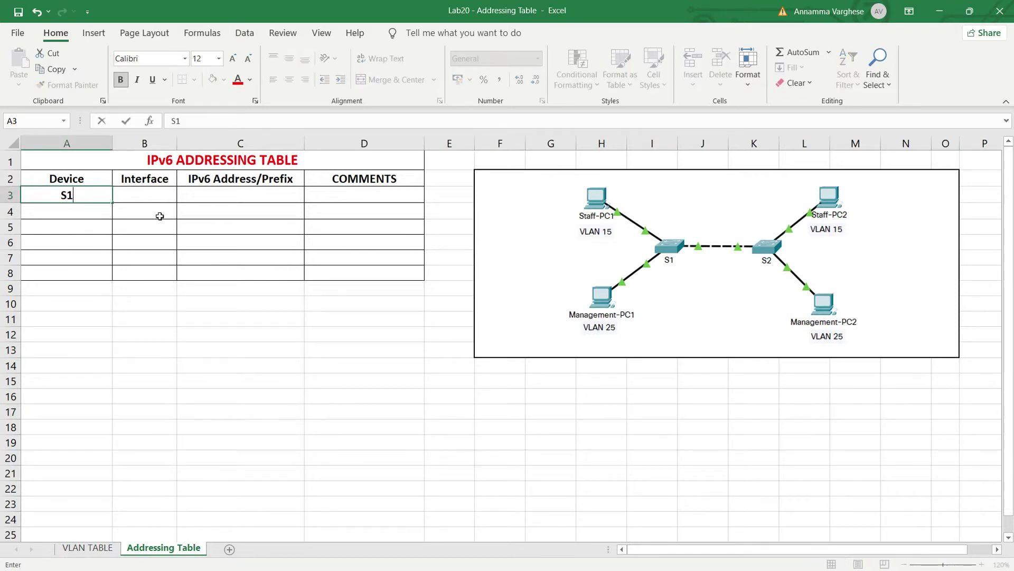
pyautogui.click(87, 213)
pyautogui.write('S2')
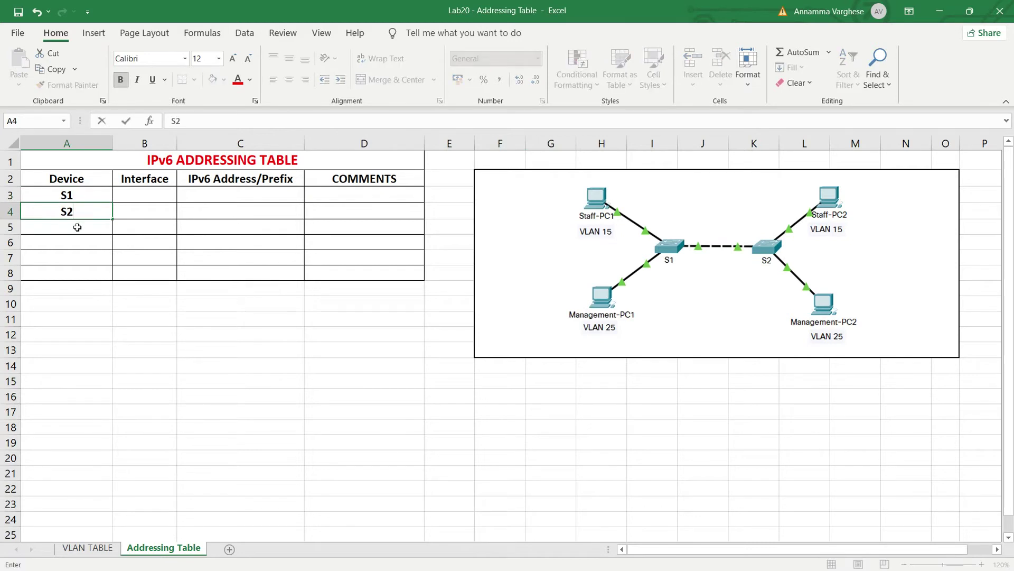
# Step: Enter Staff-PC1 and Staff-PC2 as devices in rows 5 and 6 of the IPv6 addressing table
pyautogui.click(77, 228)
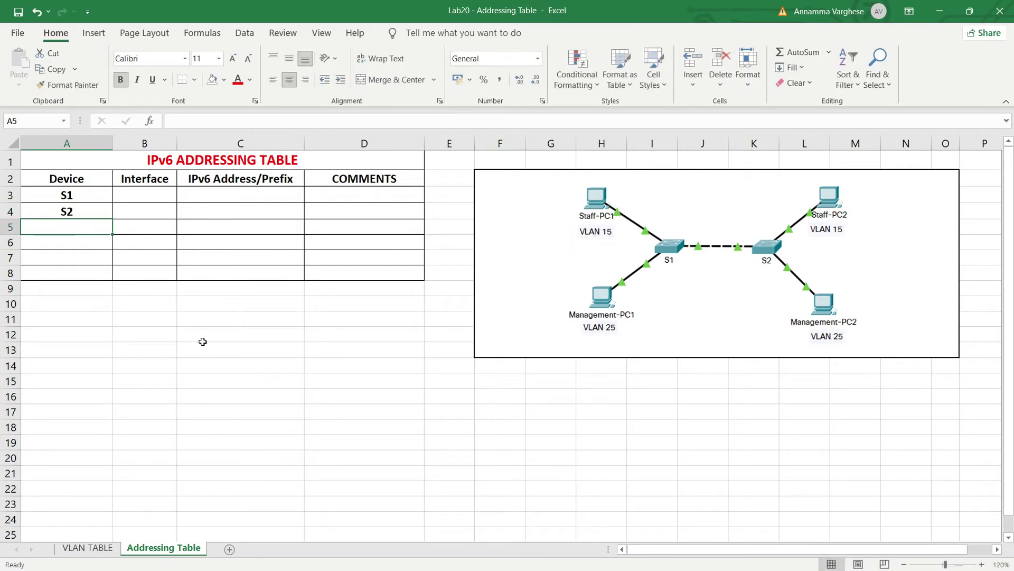
pyautogui.write('Staff')
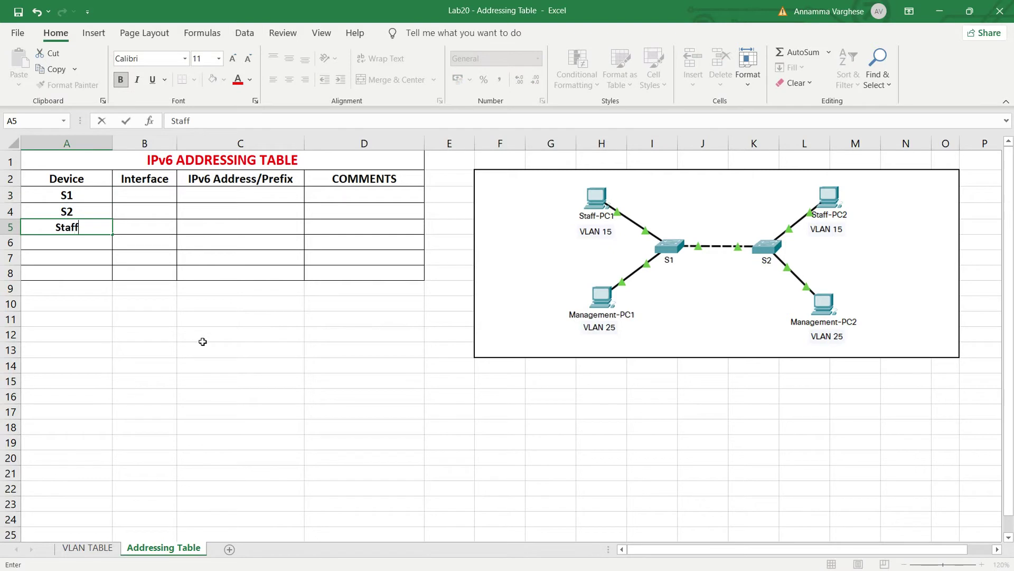
pyautogui.write('-PC1')
pyautogui.press('Return')
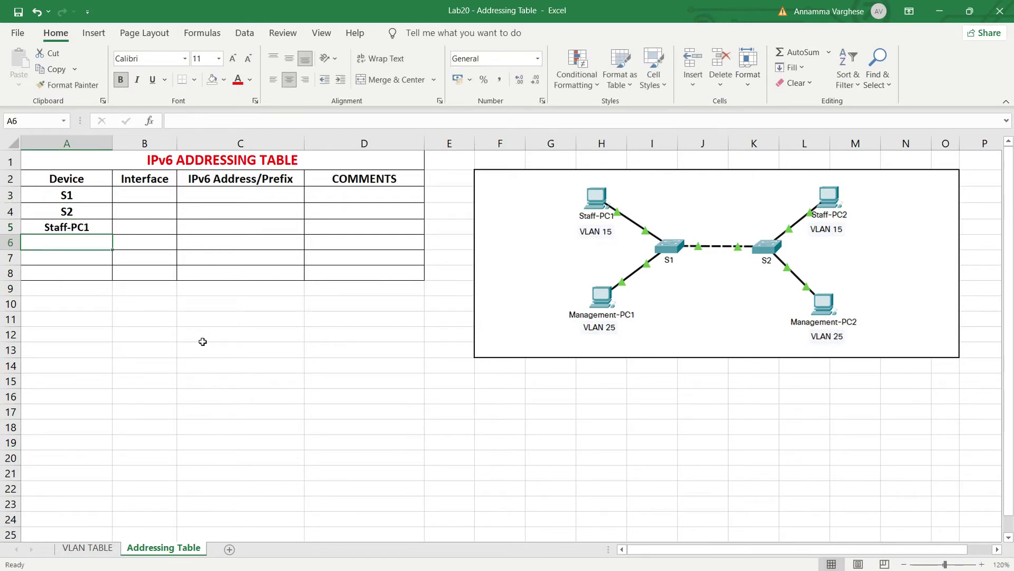
pyautogui.hotkey('ctrl', 'd')
pyautogui.doubleClick(101, 247)
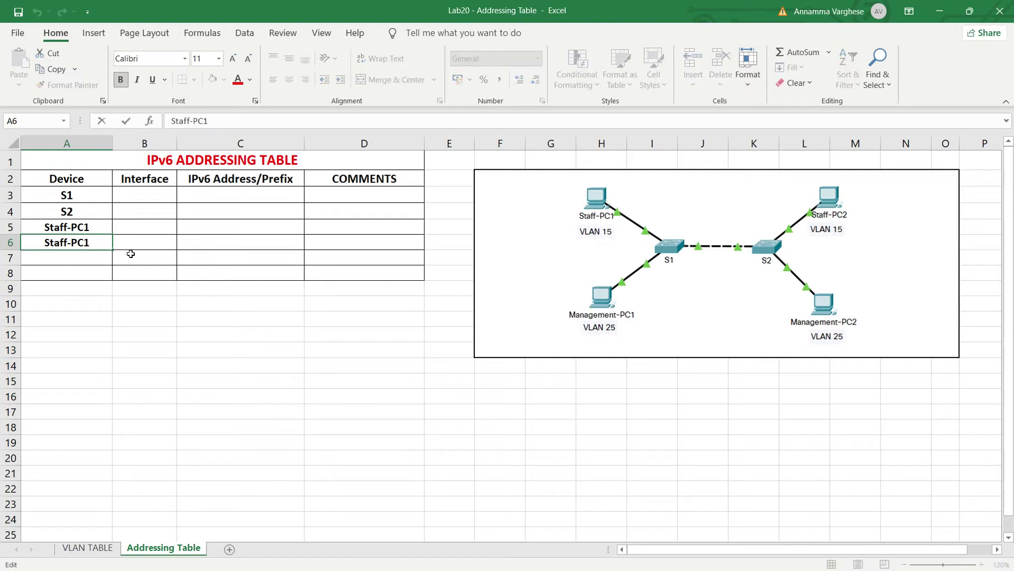
pyautogui.press('BackSpace')
pyautogui.write('2')
pyautogui.press('Return')
# Step: Enter Management-PC1 and Management-PC2 as devices in rows 7 and 8 of the IPv6 addressing table
pyautogui.write('M')
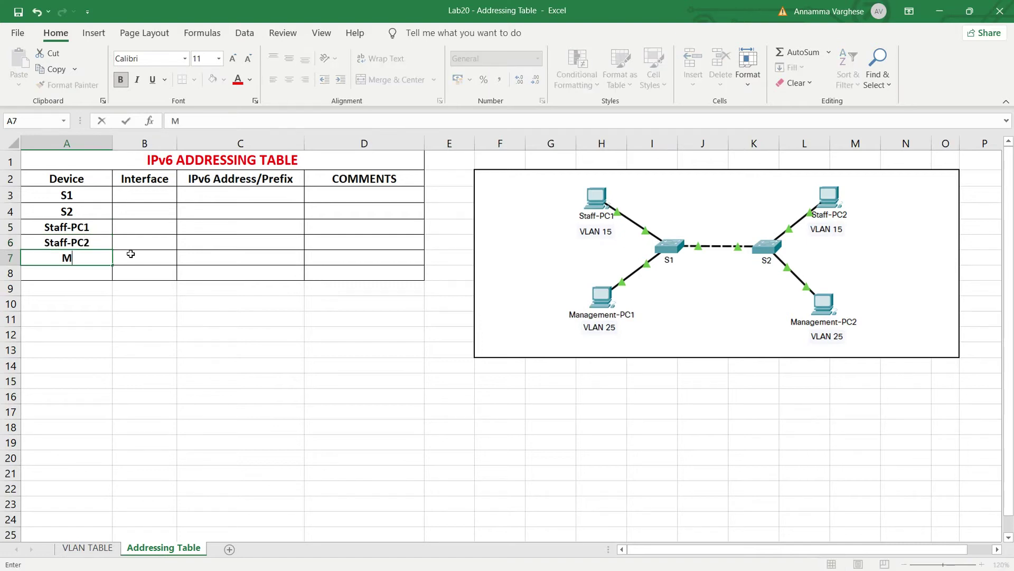
pyautogui.write('anagement')
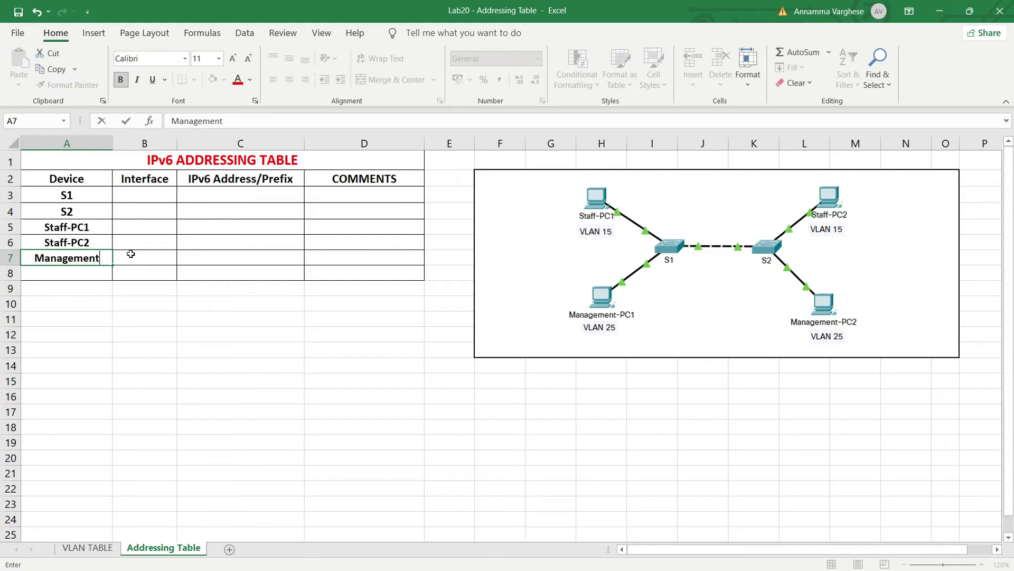
pyautogui.write('-PC')
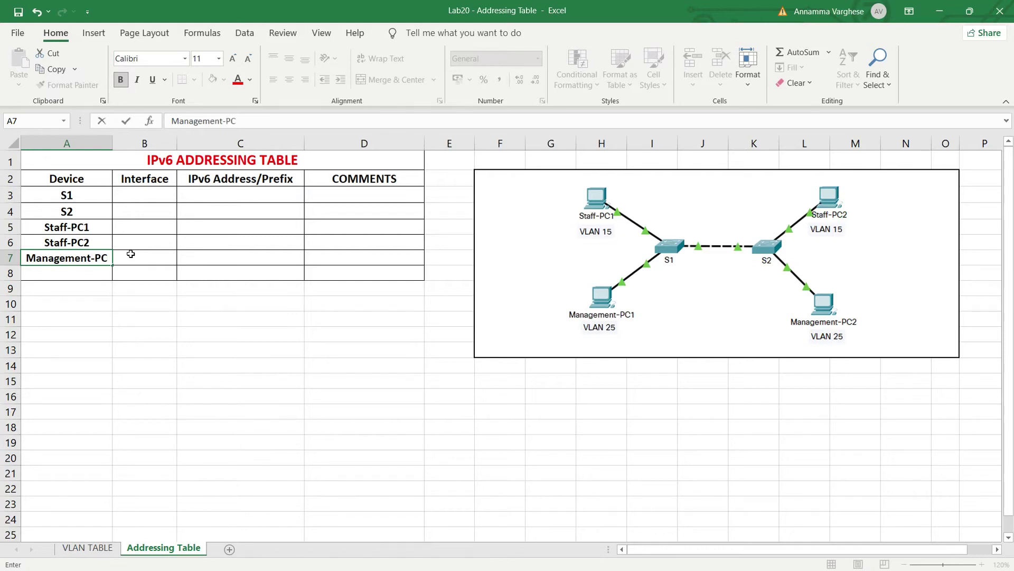
pyautogui.write('1')
pyautogui.press('Return')
pyautogui.hotkey('ctrl', 'd')
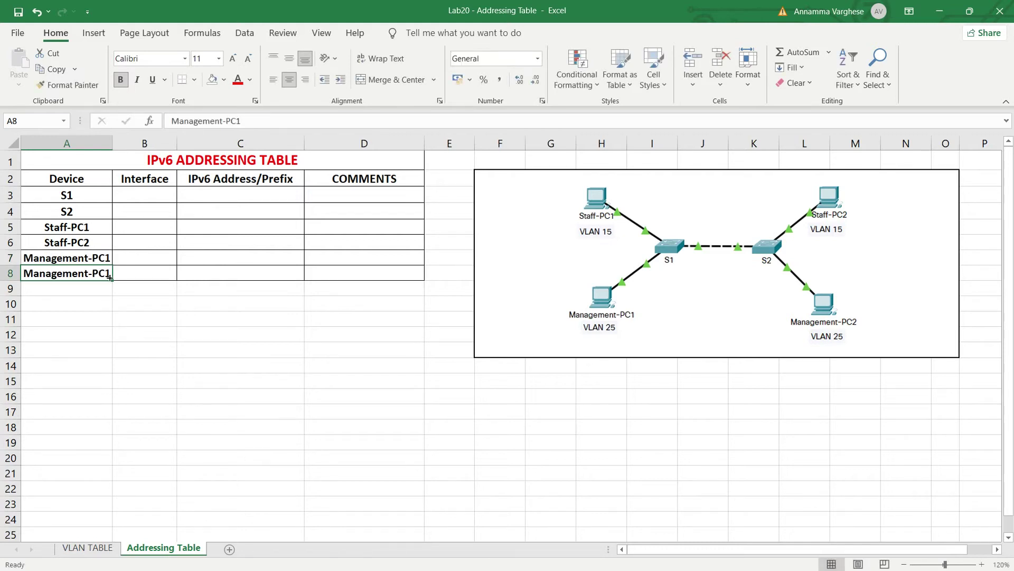
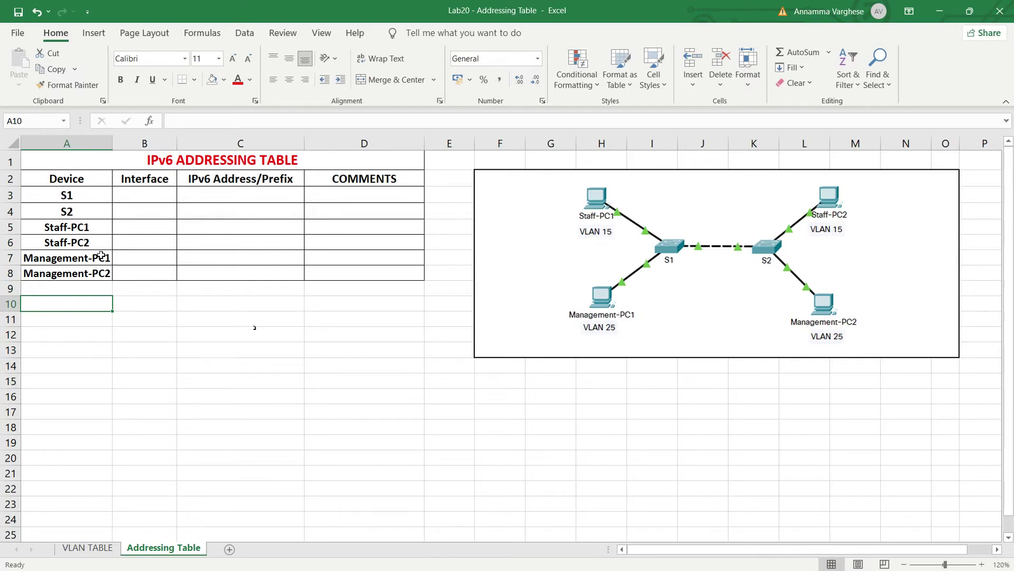
# Step: Enter VLAN 25 as the interface of device S1 in the IPv6 addressing table
pyautogui.click(72, 197)
pyautogui.click(136, 196)
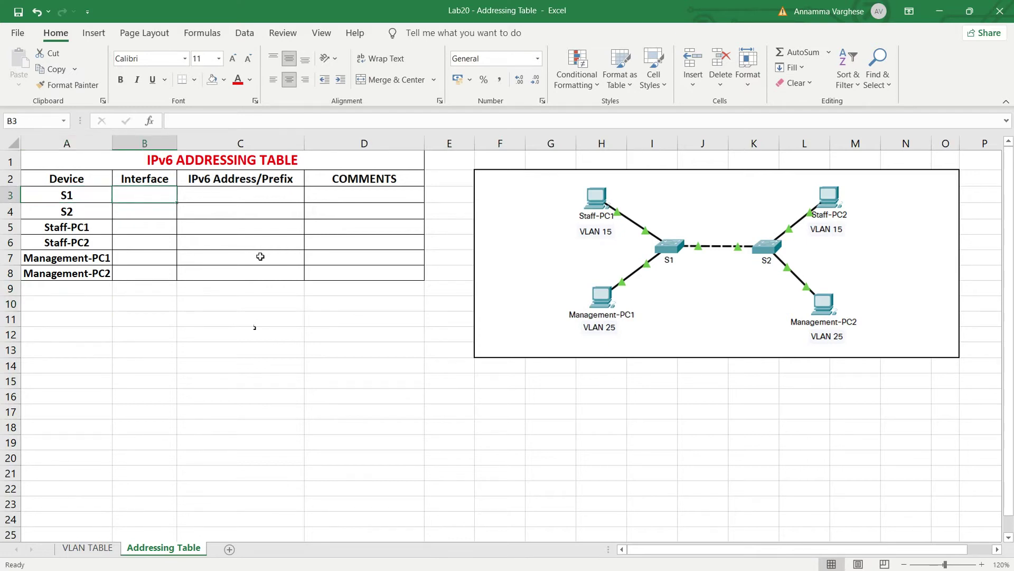
pyautogui.write('VLAN ')
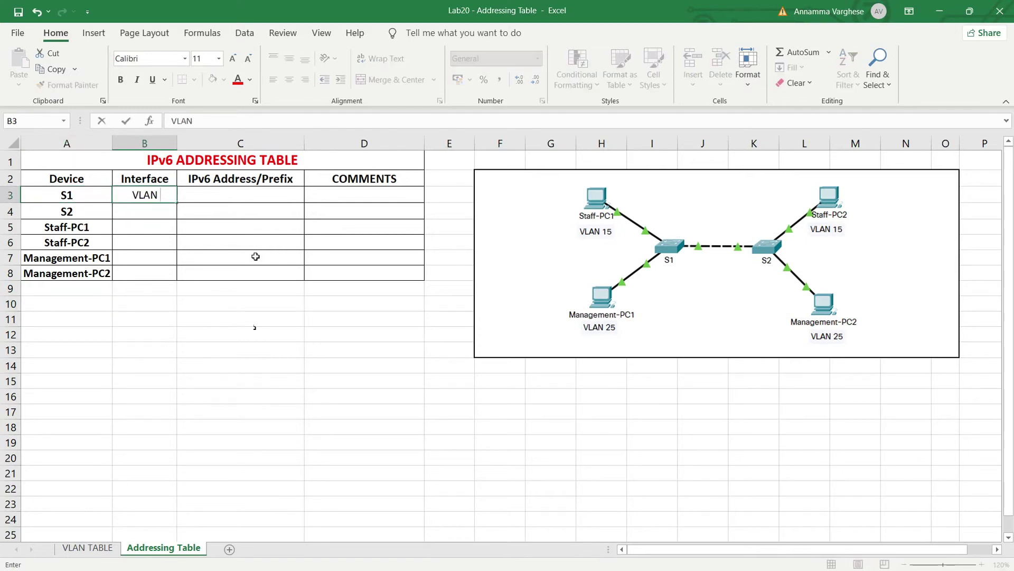
pyautogui.write('25')
# Step: Copy the Management VLAN's network address 2001:DB8:ACAD:25::/64 from the VLAN TABLE sheet into S1's IPv6 address cell on the Addressing Table sheet
pyautogui.click(256, 192)
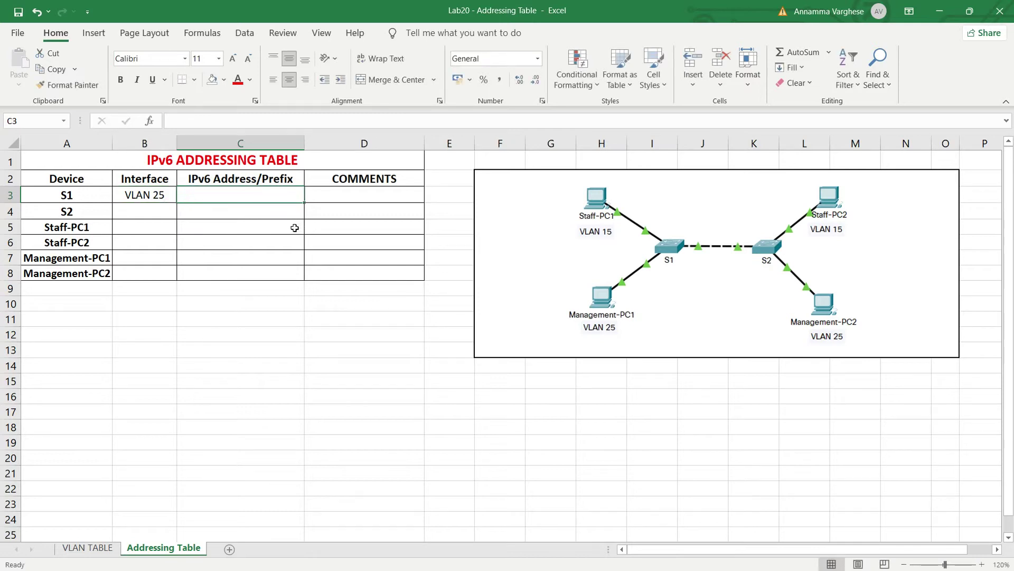
pyautogui.click(93, 548)
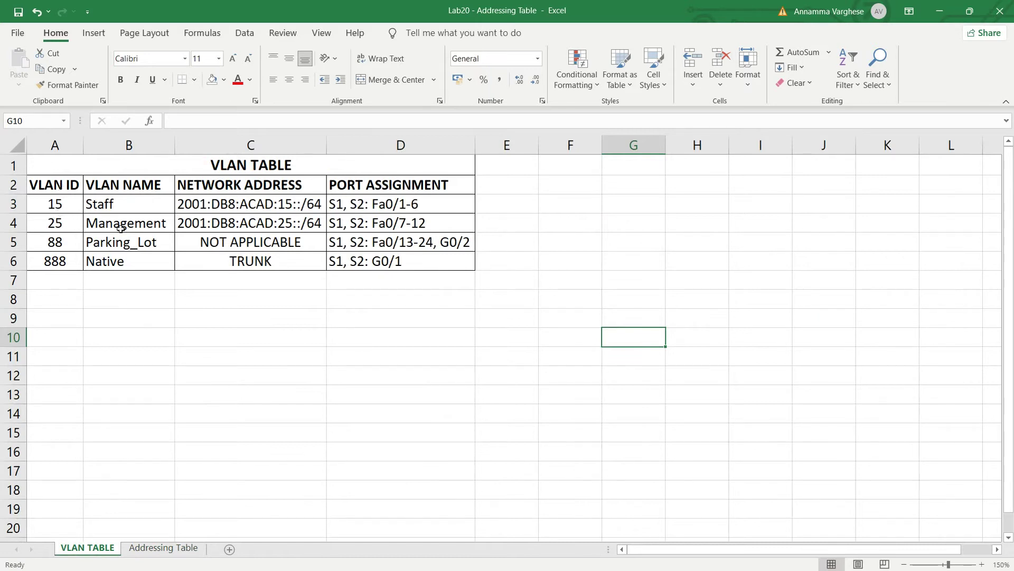
pyautogui.click(211, 225)
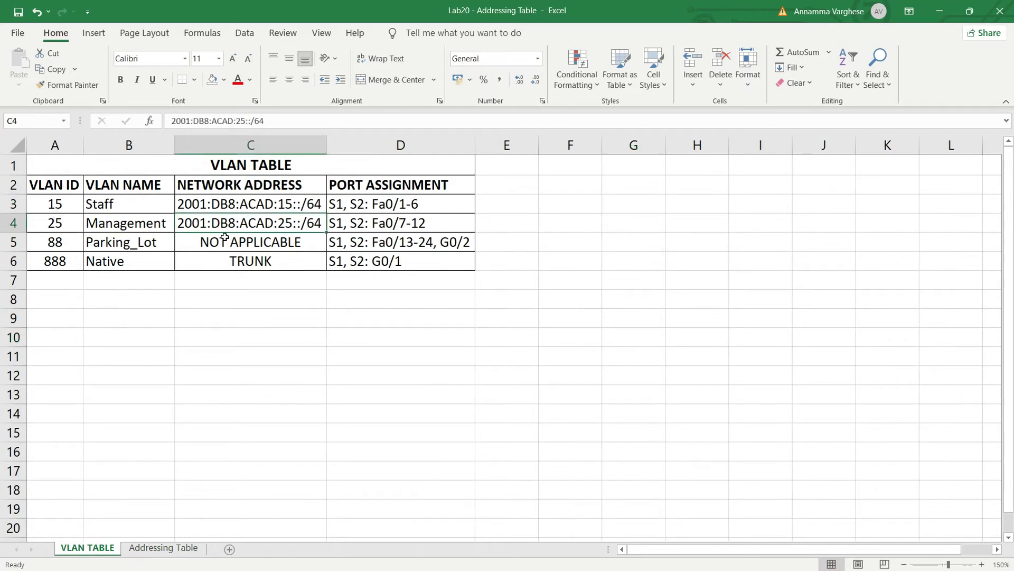
pyautogui.click(265, 121)
pyautogui.moveTo(257, 121); pyautogui.dragTo(171, 121)
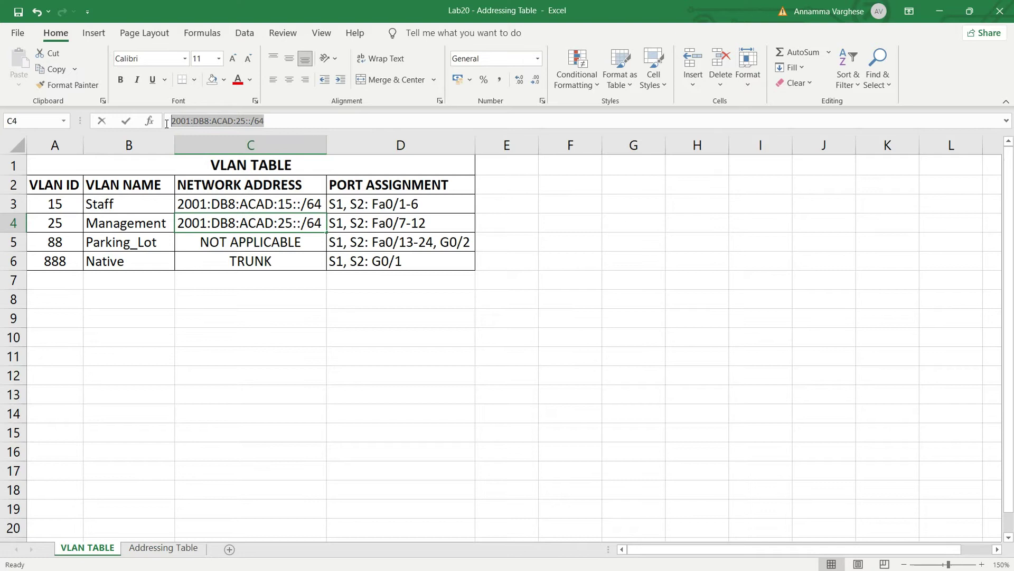
pyautogui.hotkey('ctrl', 'c')
pyautogui.click(164, 548)
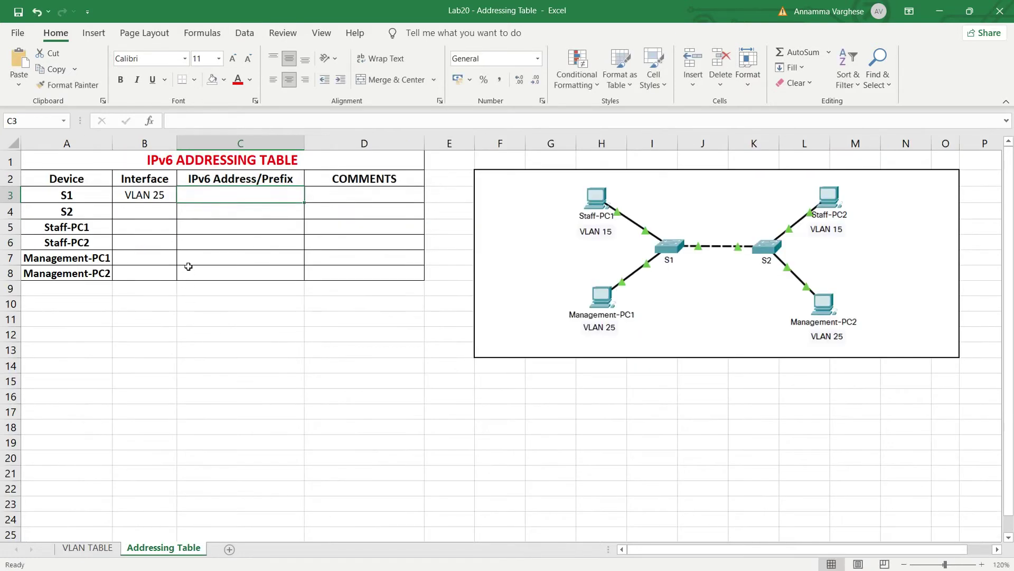
pyautogui.hotkey('ctrl', 'v')
pyautogui.click(248, 225)
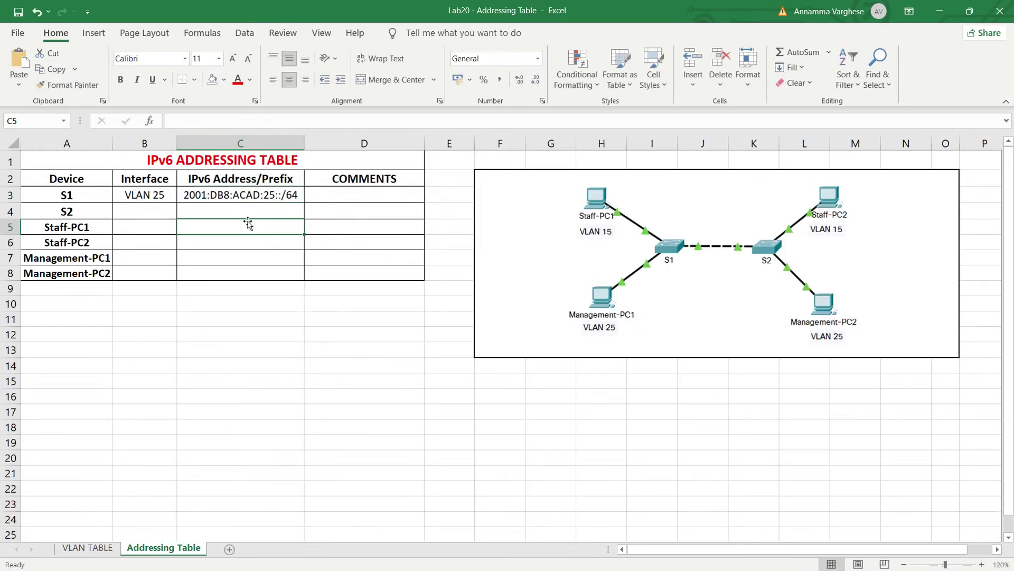
# Step: Change S1's IPv6 address to 2001:DB8:ACAD:25::1/64 and enter SVI as its comment
pyautogui.doubleClick(282, 195)
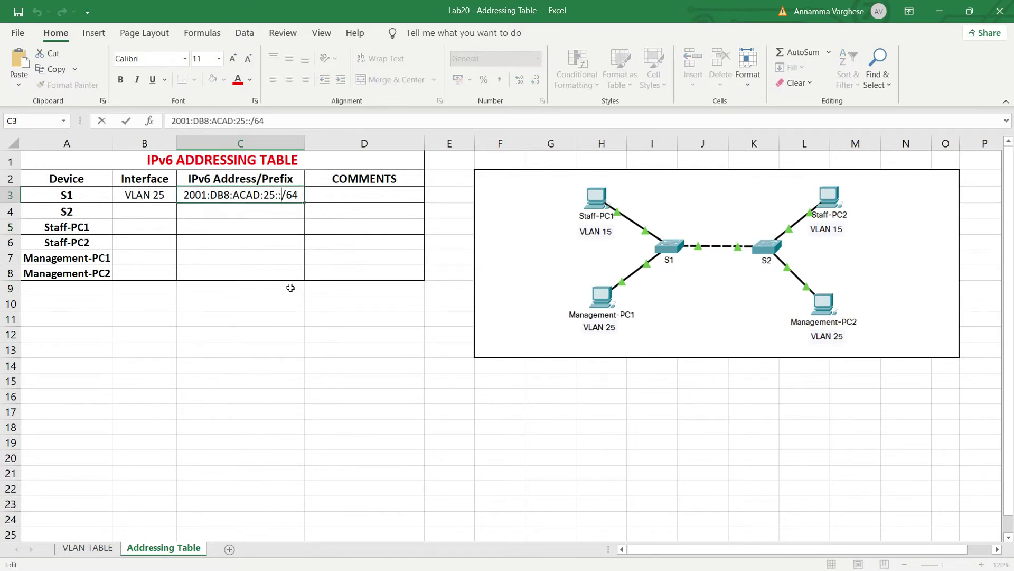
pyautogui.write('1')
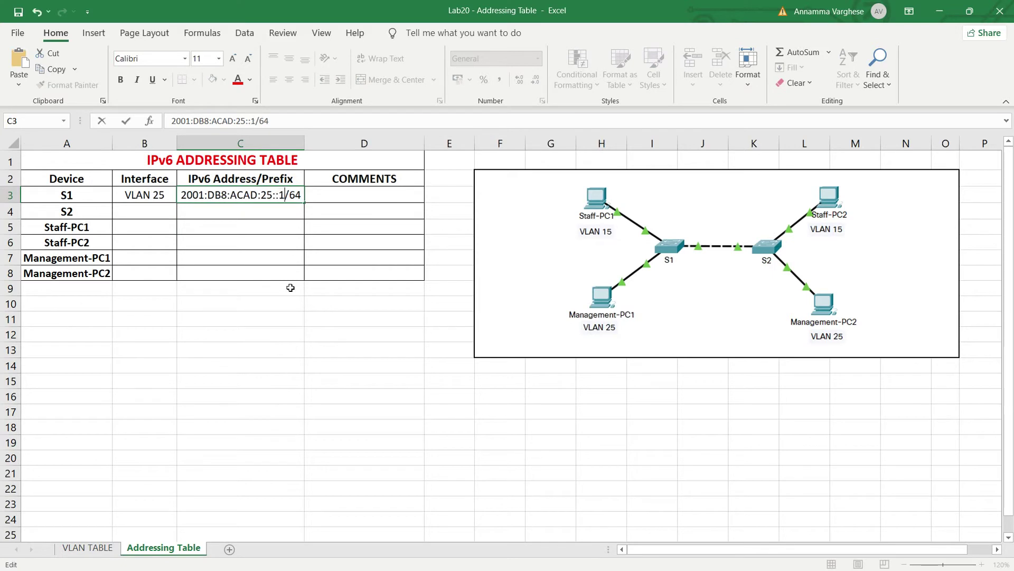
pyautogui.click(330, 196)
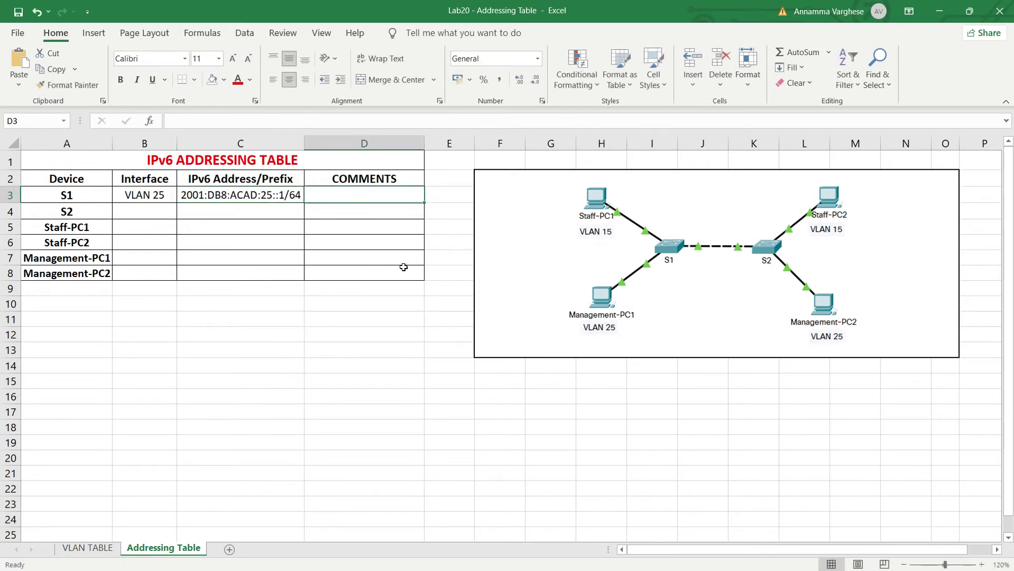
pyautogui.write('SVI')
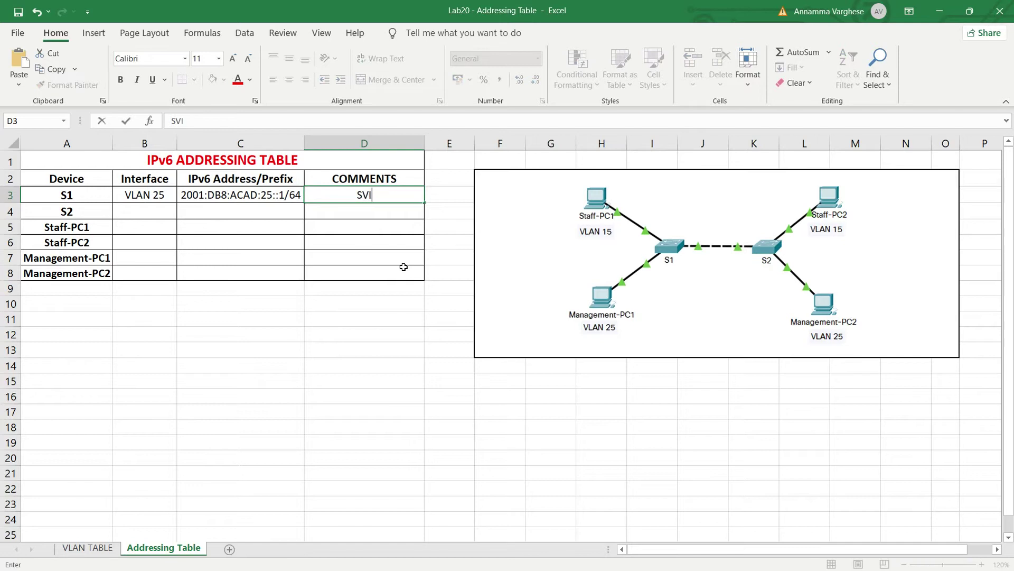
pyautogui.press('Return')
# Step: Enter VLAN 25 as the interface of device S2 in the IPv6 addressing table
pyautogui.click(144, 212)
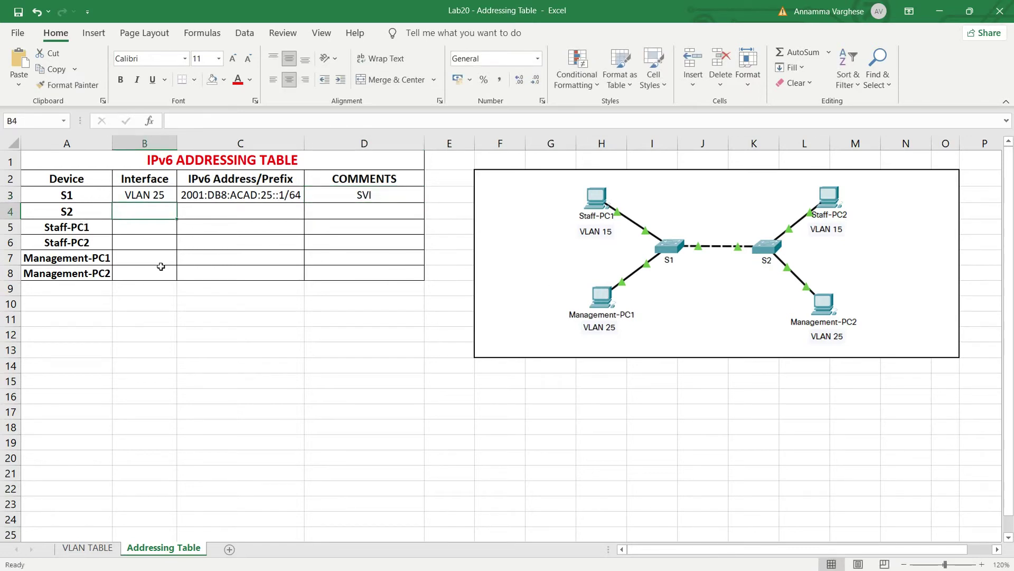
pyautogui.write('VLAN 2')
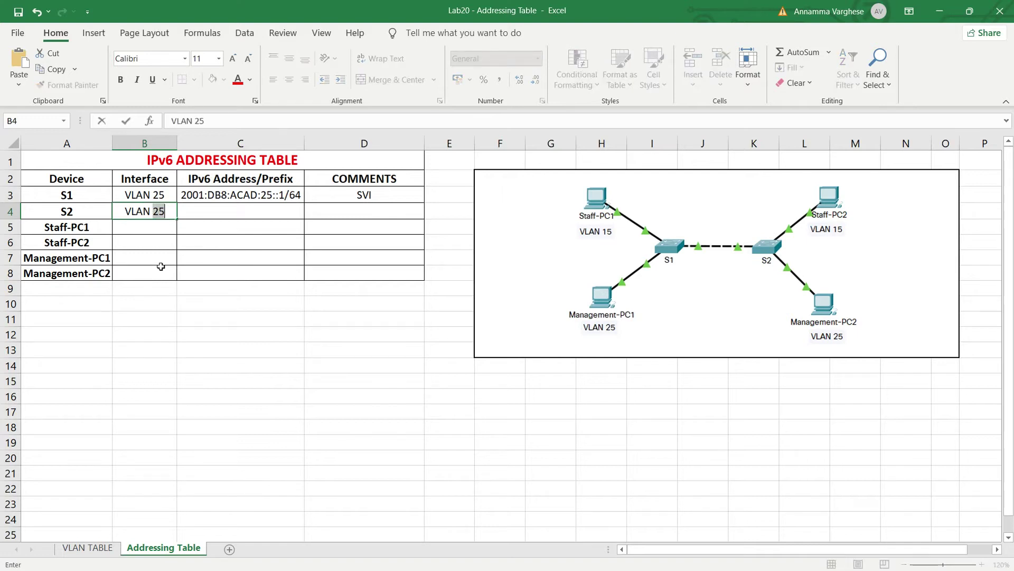
pyautogui.write('5')
pyautogui.press('Tab')
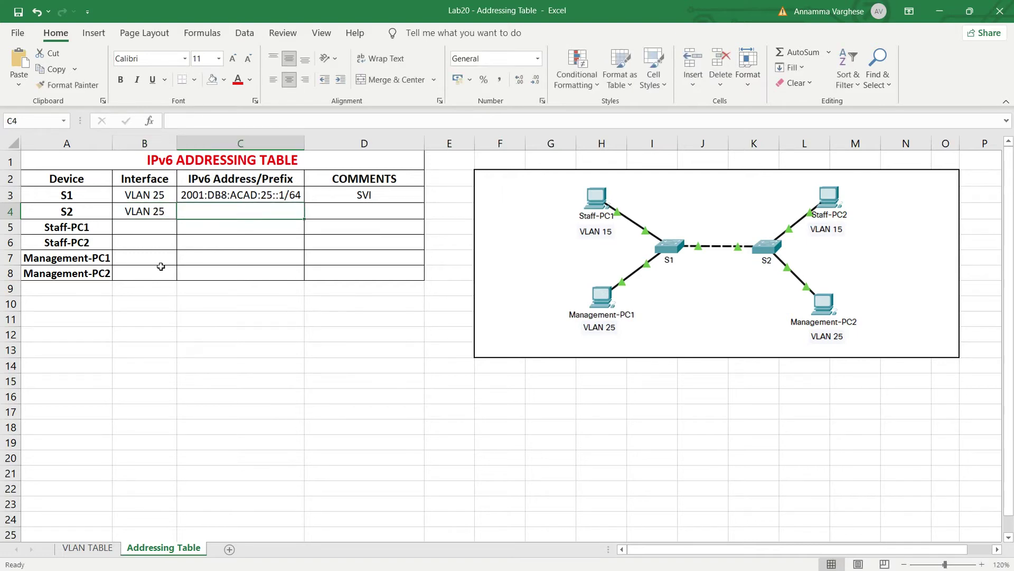
# Step: Fill in S2's IPv6 address as 2001:DB8:ACAD:25::2/64 and its comment as SVI, reusing S1's entries
pyautogui.hotkey('ctrl', 'd')
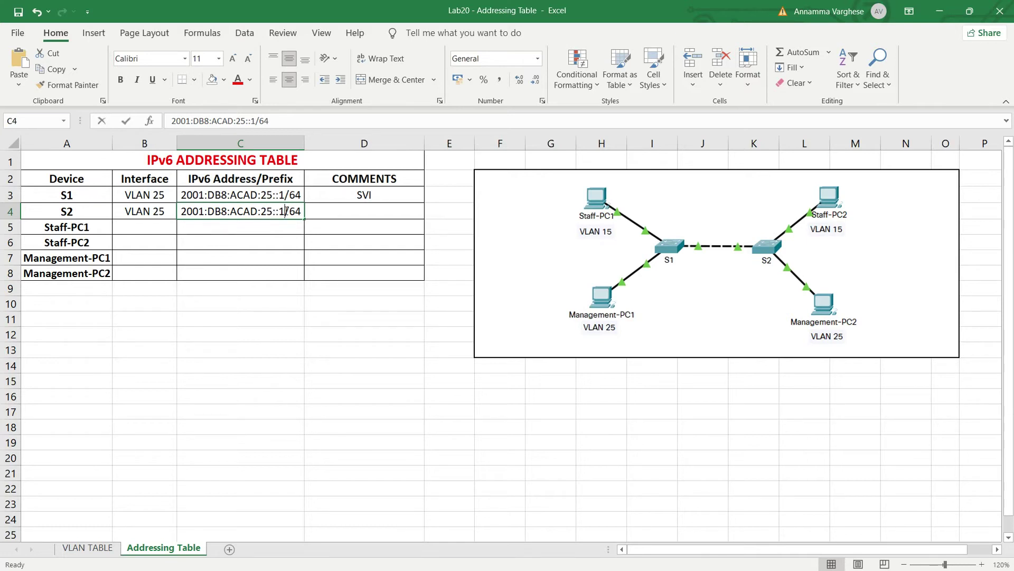
pyautogui.doubleClick(286, 211)
pyautogui.press('BackSpace')
pyautogui.write('2')
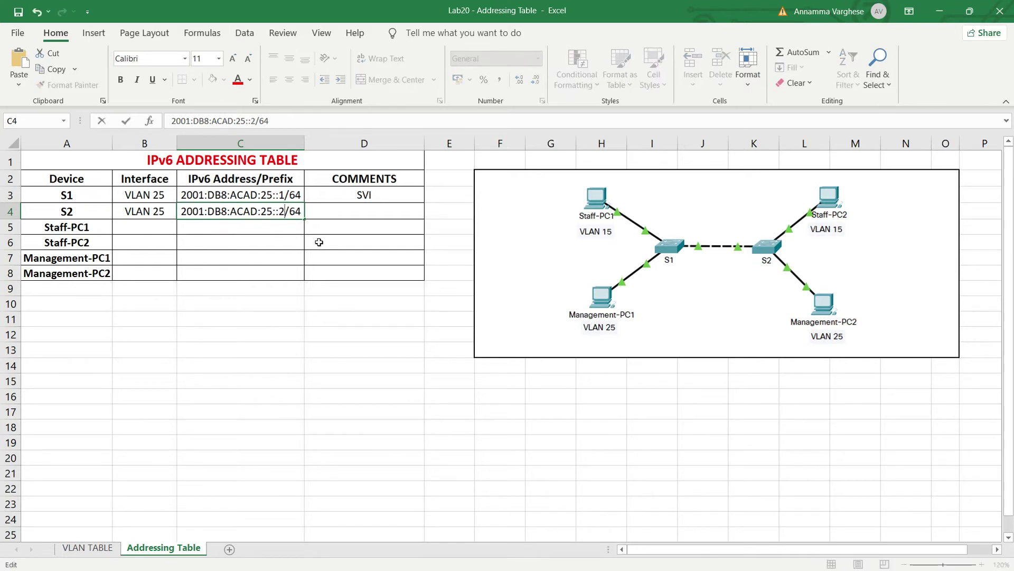
pyautogui.click(345, 211)
pyautogui.hotkey('ctrl', 'd')
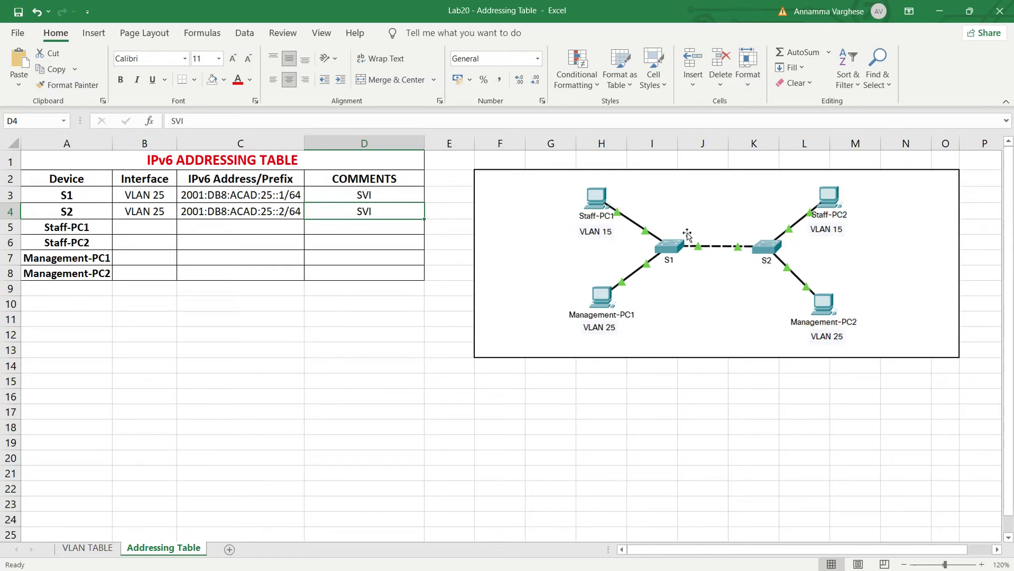
# Step: Copy the Staff VLAN's network address 2001:DB8:ACAD:15::/64 from the VLAN TABLE sheet into Staff-PC1's IPv6 address cell on the Addressing Table sheet
pyautogui.click(108, 549)
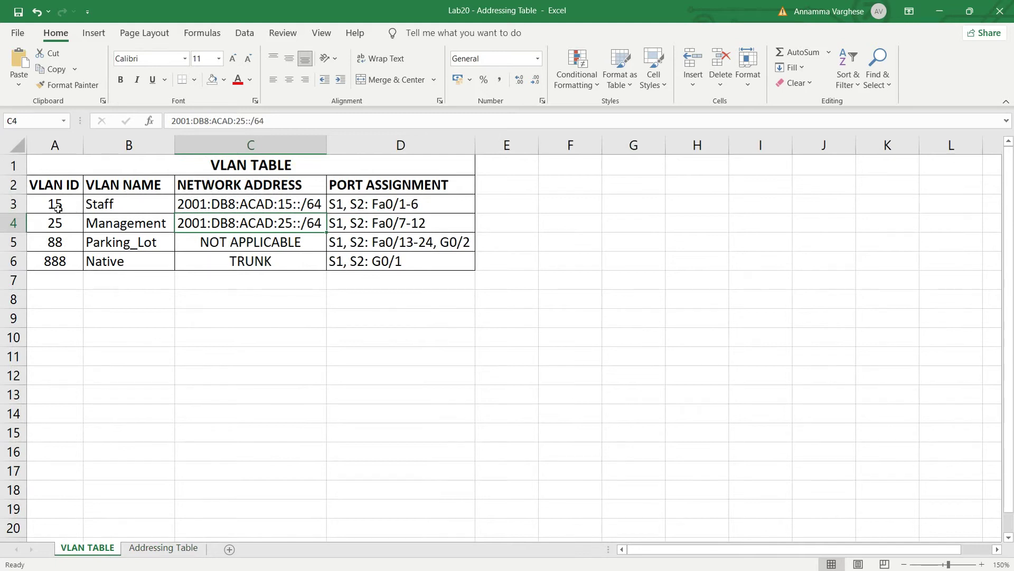
pyautogui.click(197, 205)
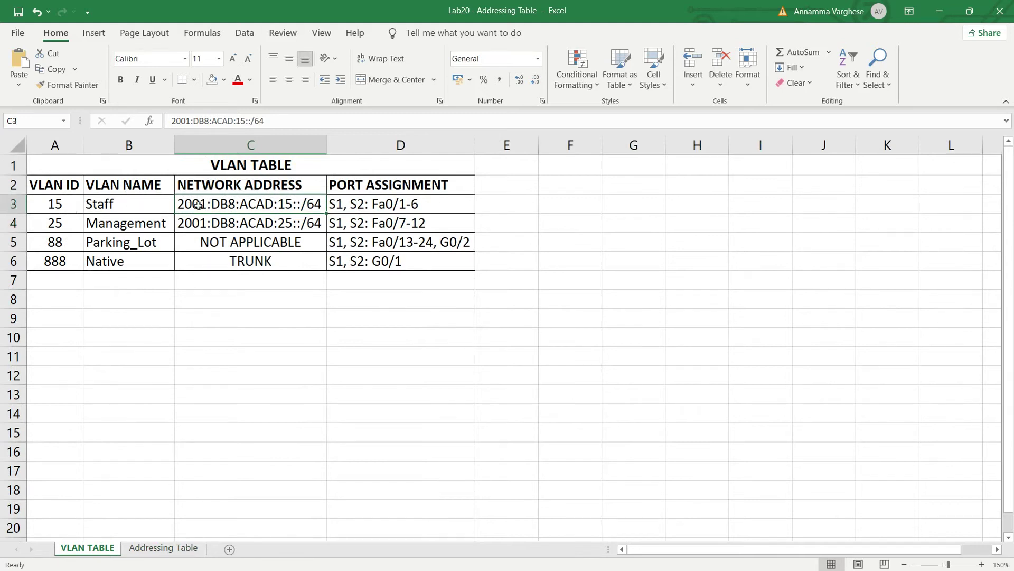
pyautogui.moveTo(268, 121); pyautogui.dragTo(170, 122)
pyautogui.hotkey('ctrl', 'c')
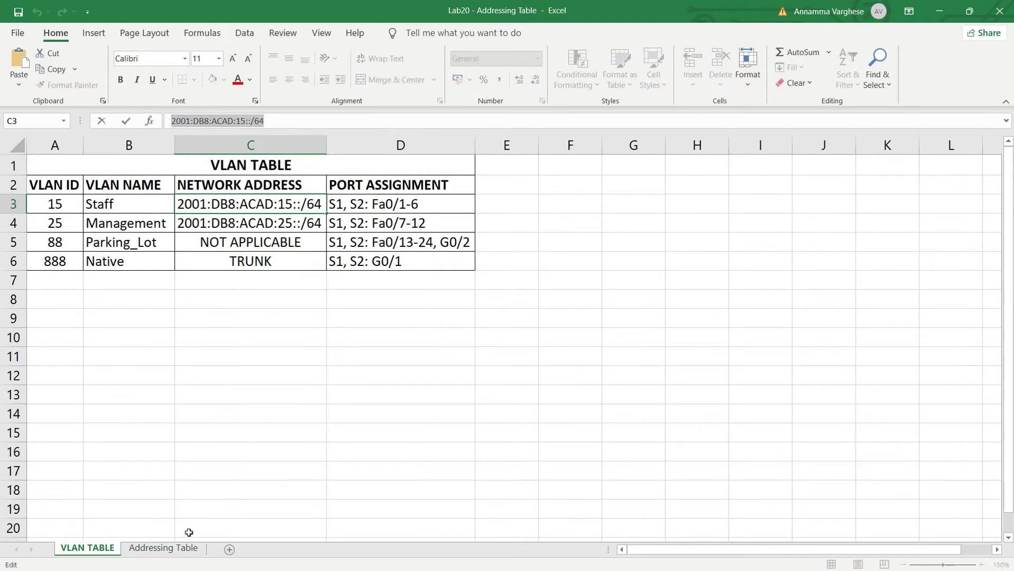
pyautogui.click(183, 547)
pyautogui.click(214, 227)
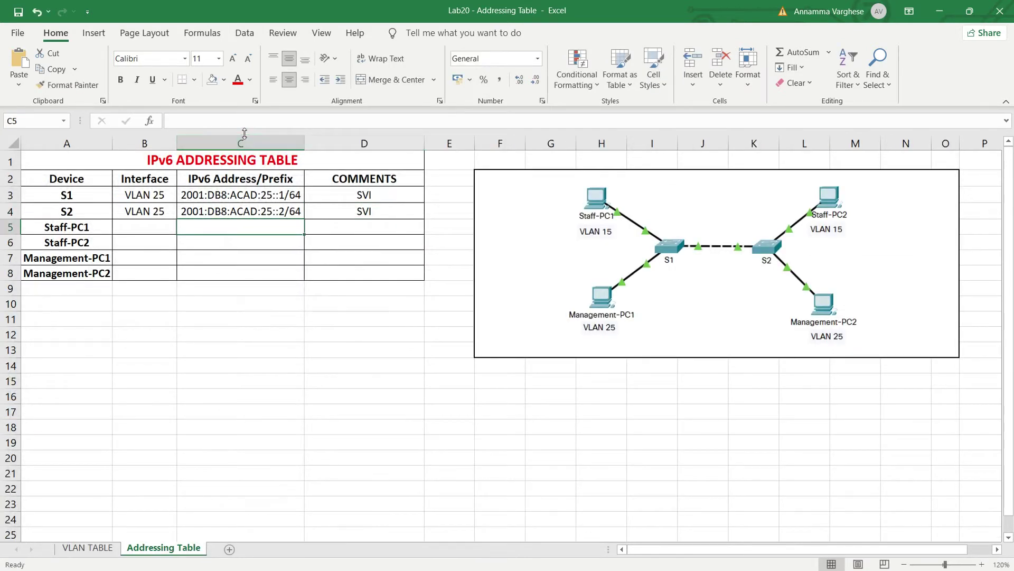
pyautogui.hotkey('ctrl', 'v')
pyautogui.click(248, 272)
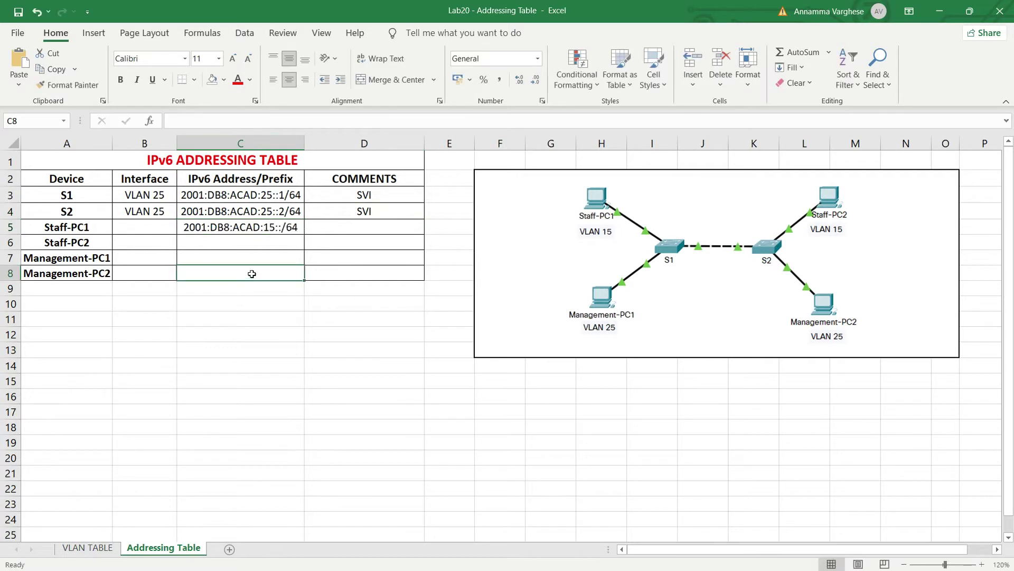
# Step: Enter NIC as Staff-PC1's interface and change its IPv6 address to 2001:DB8:ACAD:15::A/64
pyautogui.click(134, 230)
pyautogui.write('NIC')
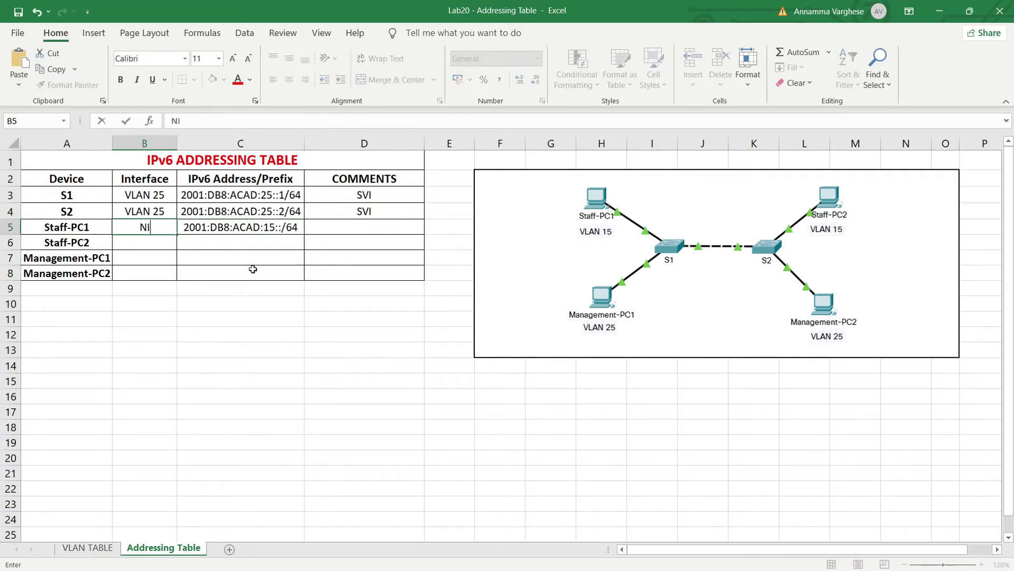
pyautogui.click(283, 226)
pyautogui.doubleClick(283, 227)
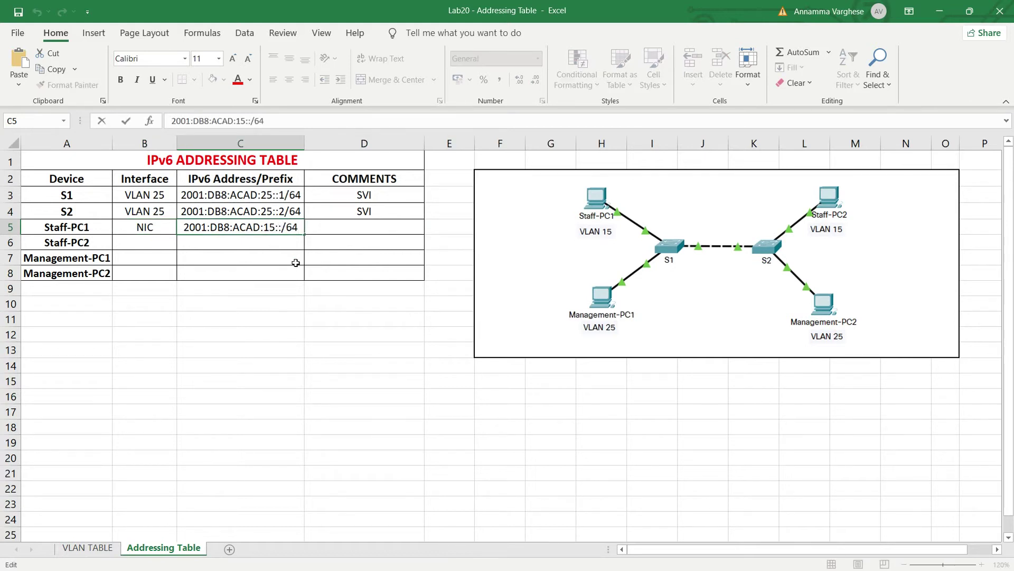
pyautogui.write('A')
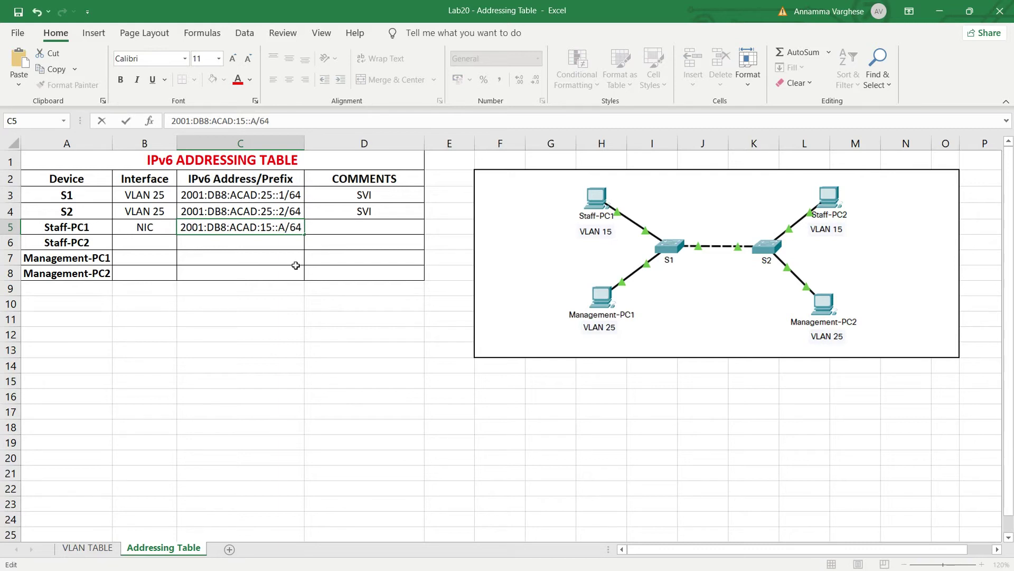
# Step: Enter "Connected to S1 Fa0/1" as the comment for Staff-PC1
pyautogui.click(326, 230)
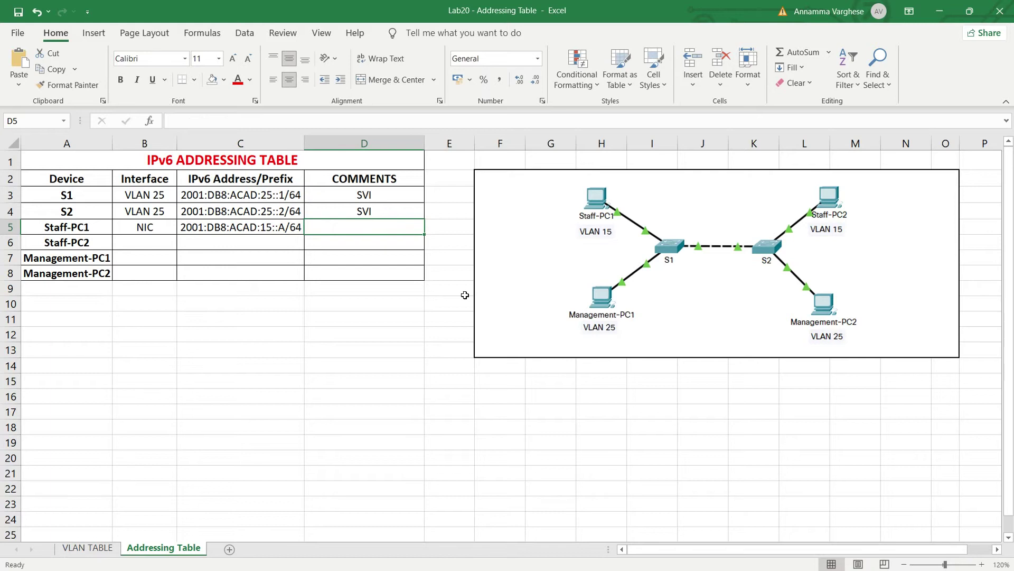
pyautogui.write('Connected to S')
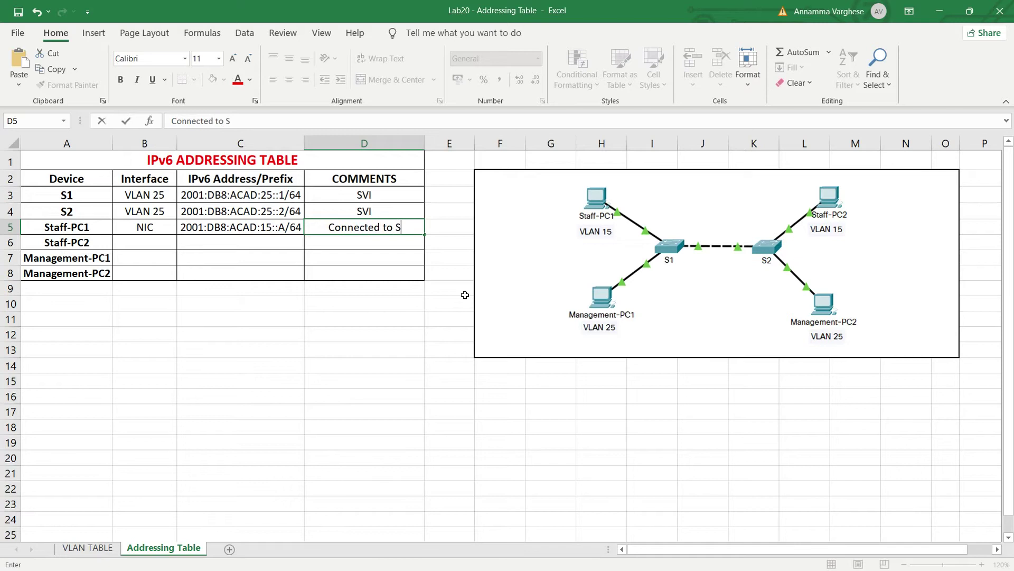
pyautogui.write('1 Fa0/1')
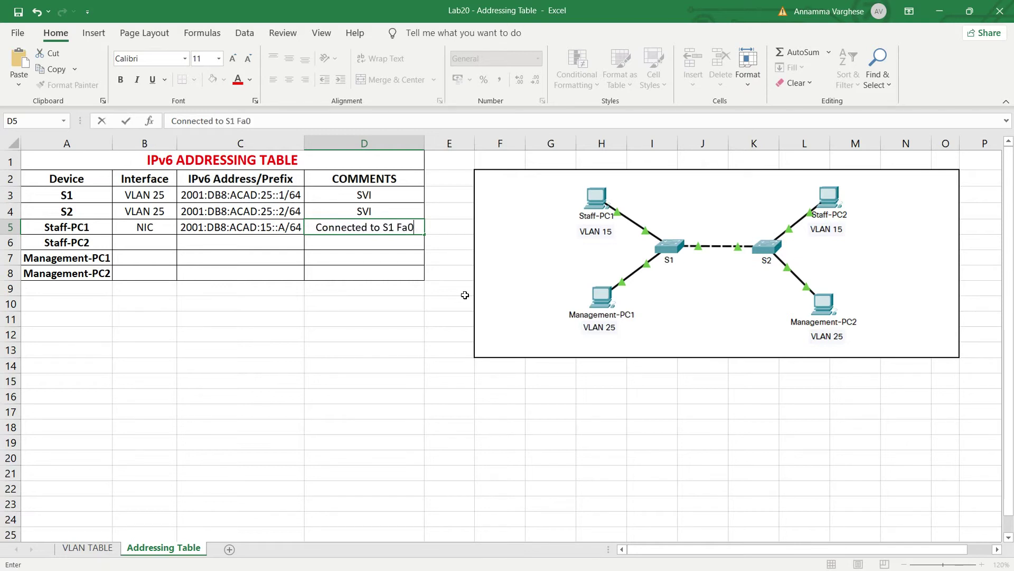
pyautogui.press('Return')
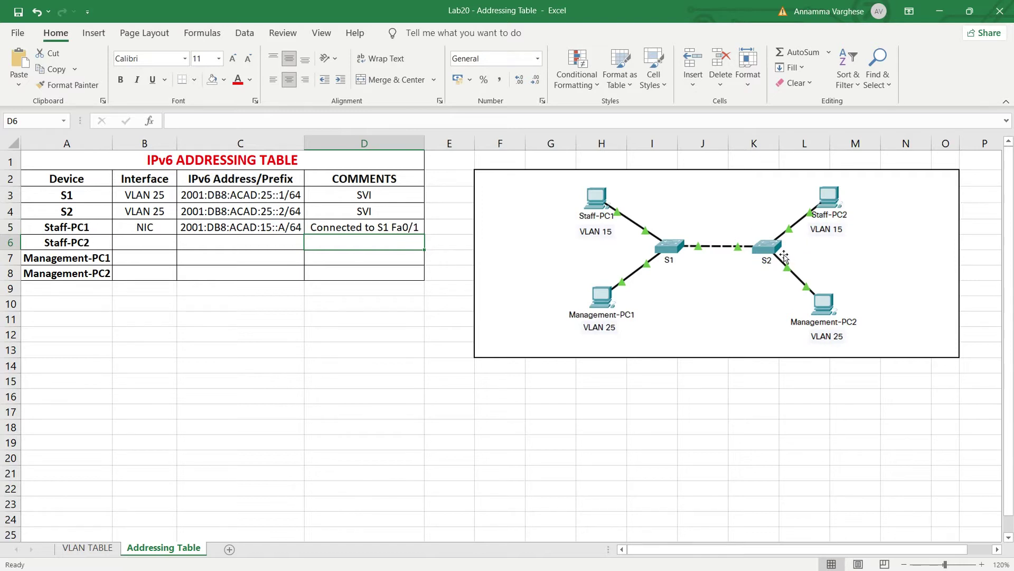
# Step: Enter NIC as Staff-PC2's interface and 2001:DB8:ACAD:15::B/64 as its IPv6 address, based on Staff-PC1's address
pyautogui.click(157, 239)
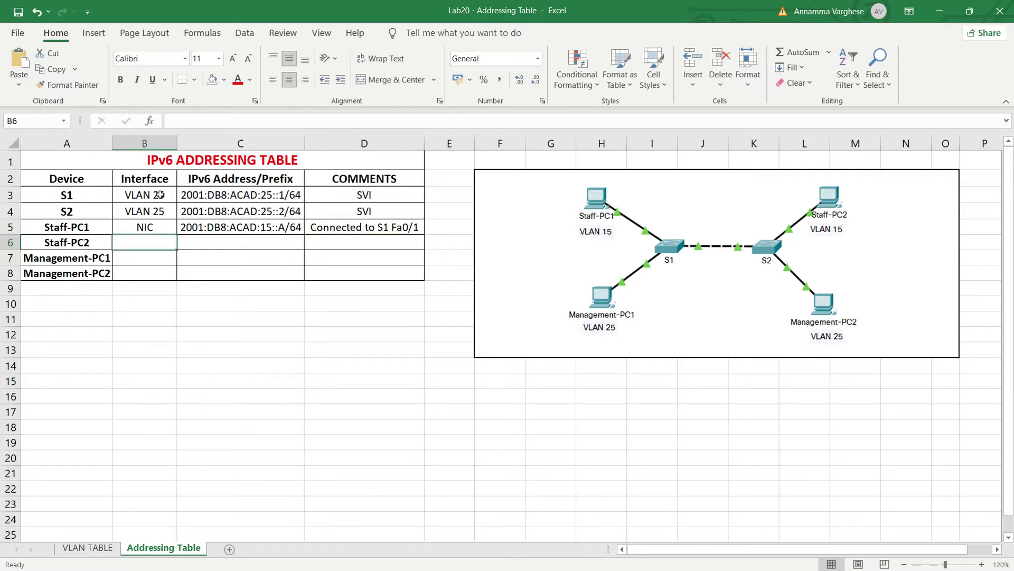
pyautogui.write('NIC')
pyautogui.click(199, 243)
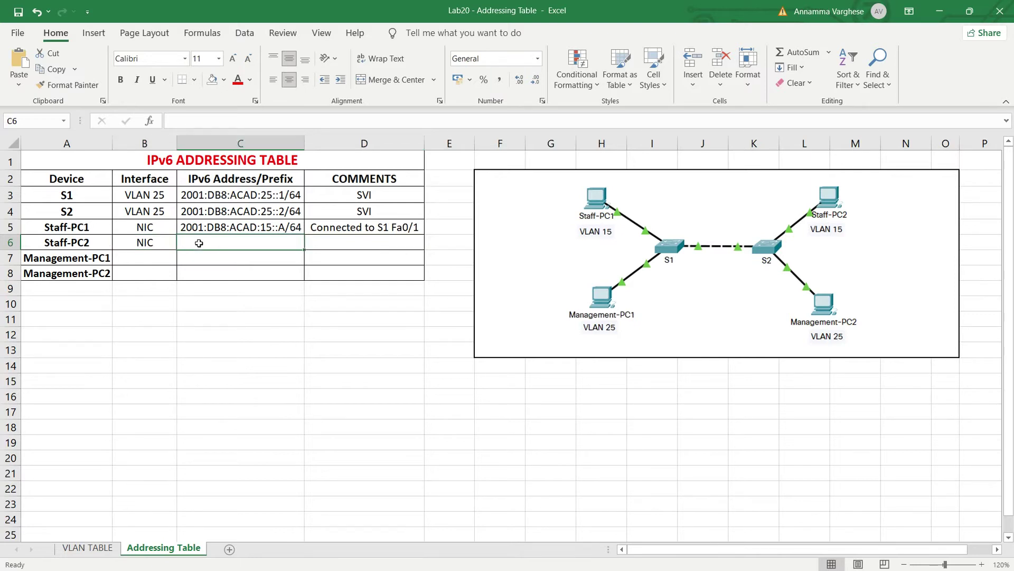
pyautogui.hotkey('ctrl', 'd')
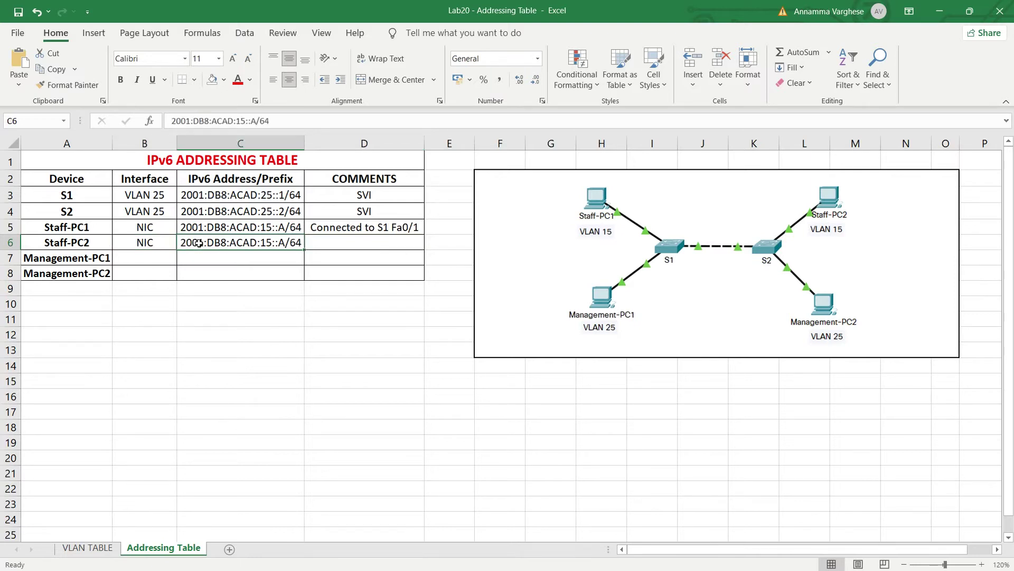
pyautogui.doubleClick(284, 243)
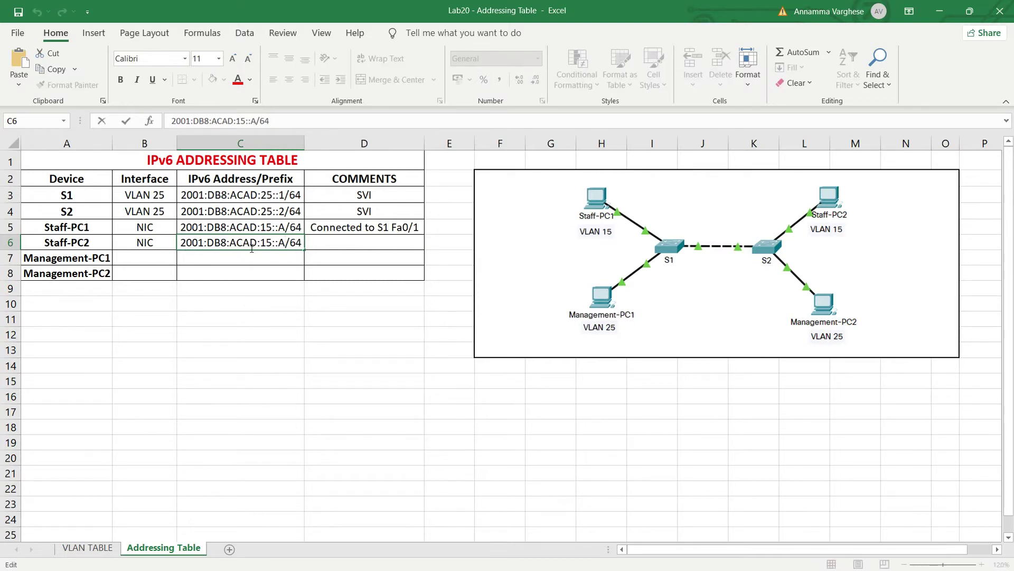
pyautogui.press('BackSpace')
pyautogui.write('b')
# Step: Enter "Connected to S2 Fa0/1" as the comment for Staff-PC2
pyautogui.click(327, 243)
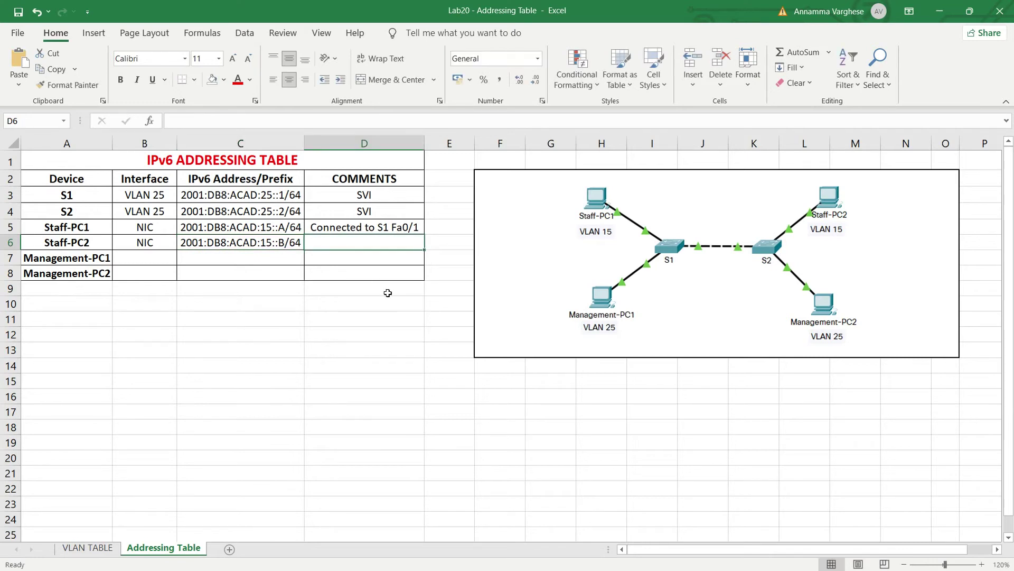
pyautogui.write('Conn')
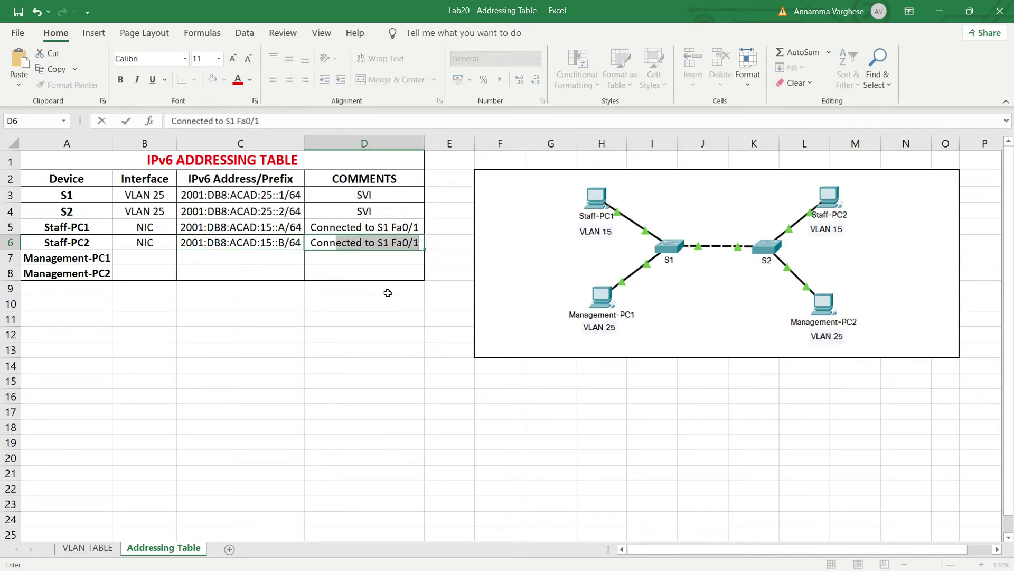
pyautogui.write('ected to S2 F')
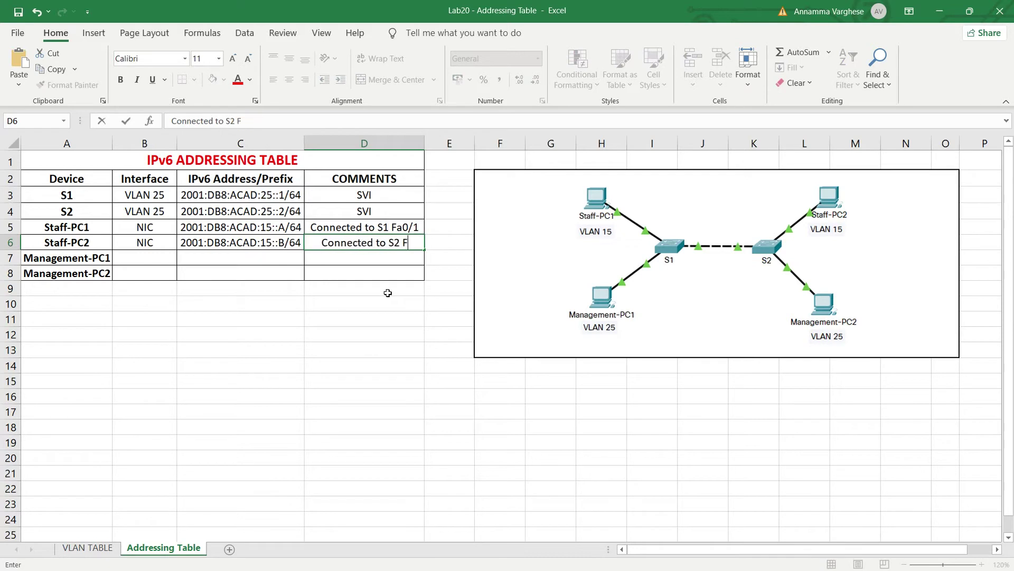
pyautogui.write('a0/1')
pyautogui.press('Return')
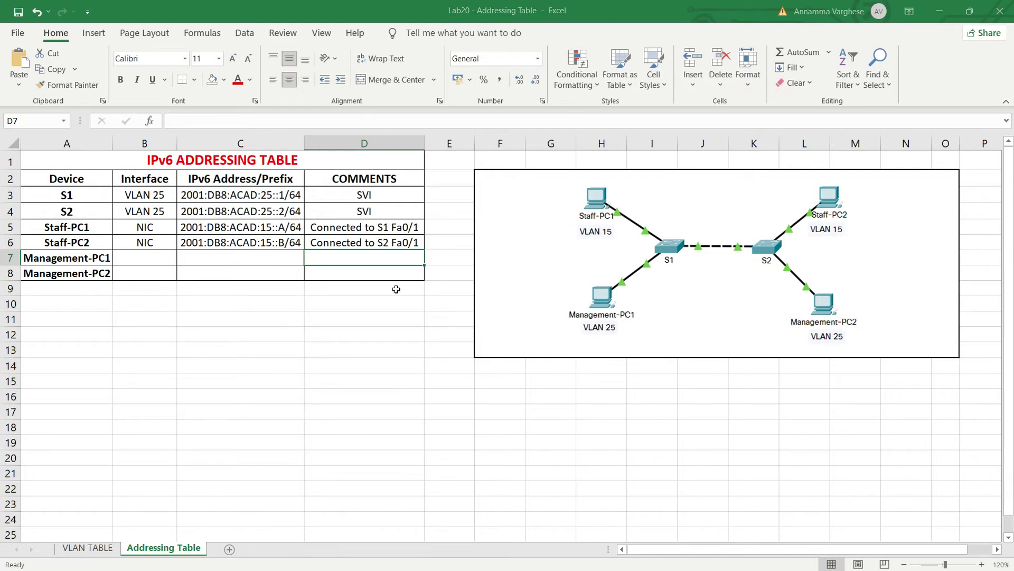
# Step: Copy S1's IPv6 address 2001:DB8:ACAD:25::1/64 into Management-PC1's IPv6 address cell
pyautogui.moveTo(236, 200); pyautogui.dragTo(241, 207)
pyautogui.click(245, 196)
pyautogui.hotkey('ctrl', 'c')
pyautogui.click(250, 255)
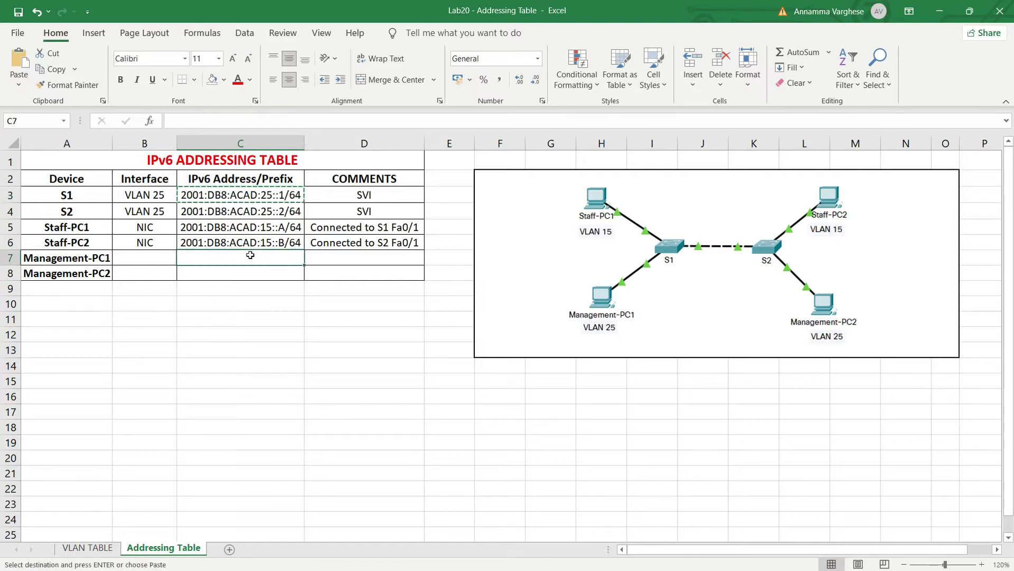
pyautogui.hotkey('ctrl', 'v')
# Step: Enter NIC as Management-PC1's interface and change its IPv6 address to 2001:DB8:ACAD:25::A/64
pyautogui.click(159, 259)
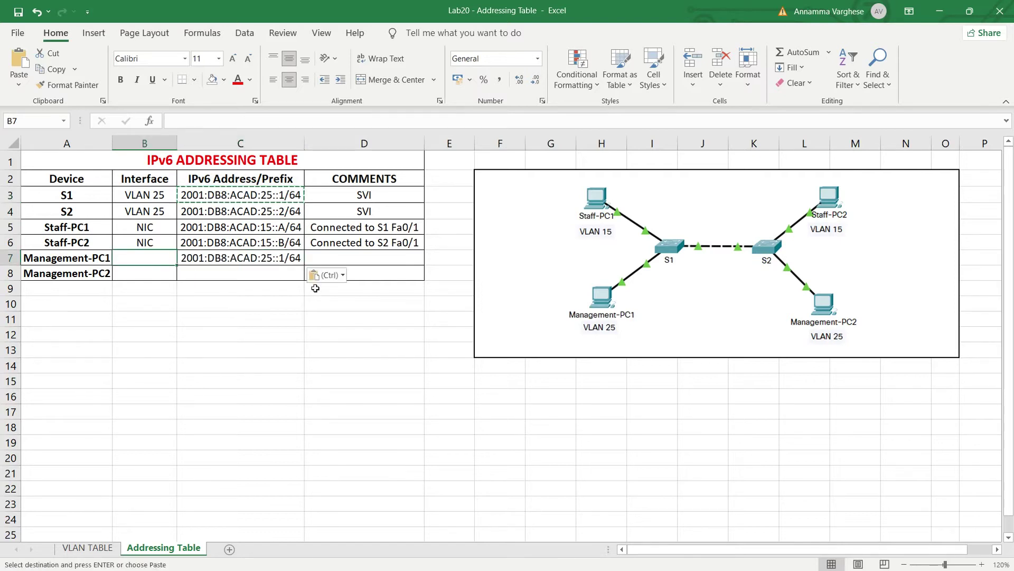
pyautogui.write('NIC')
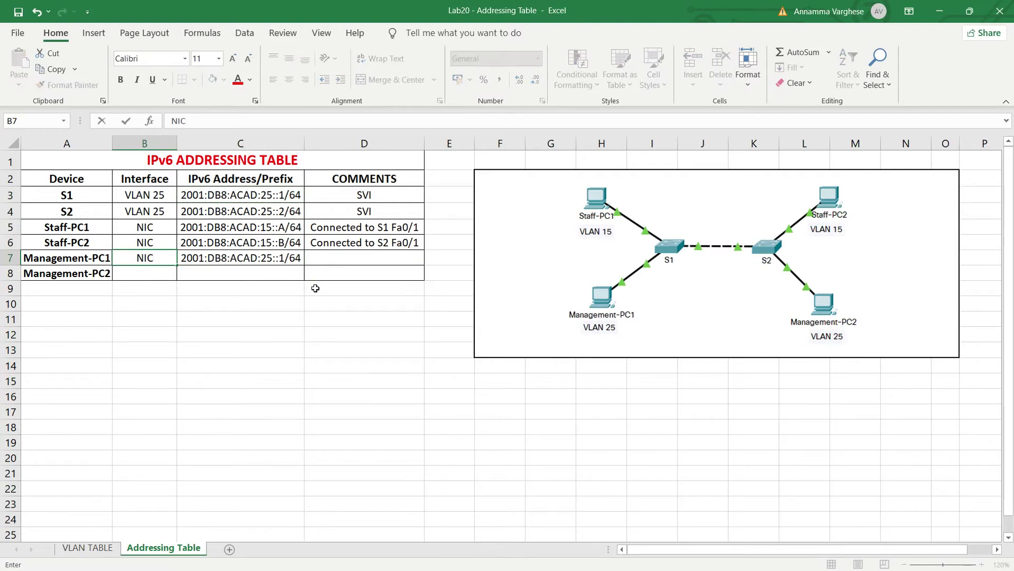
pyautogui.doubleClick(285, 259)
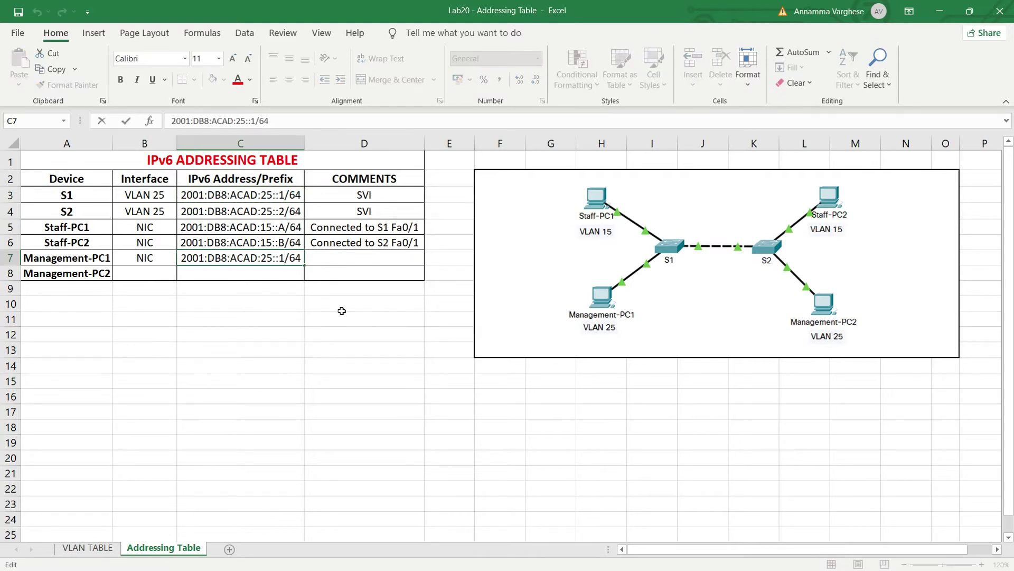
pyautogui.press('BackSpace')
pyautogui.write('A')
# Step: Enter "Connected to S1 Fa0/7" as the comment for Management-PC1
pyautogui.click(323, 260)
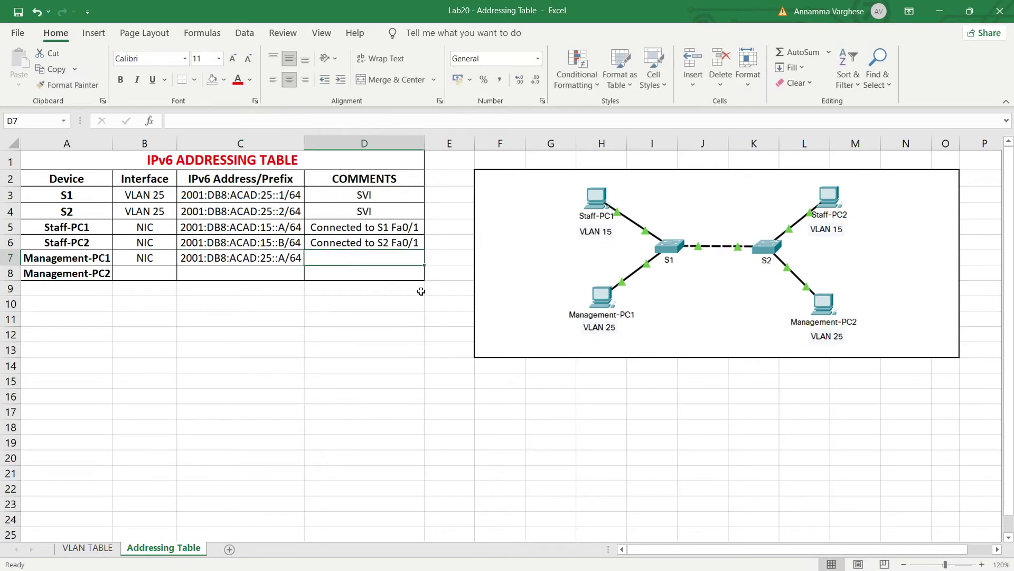
pyautogui.write('Connect')
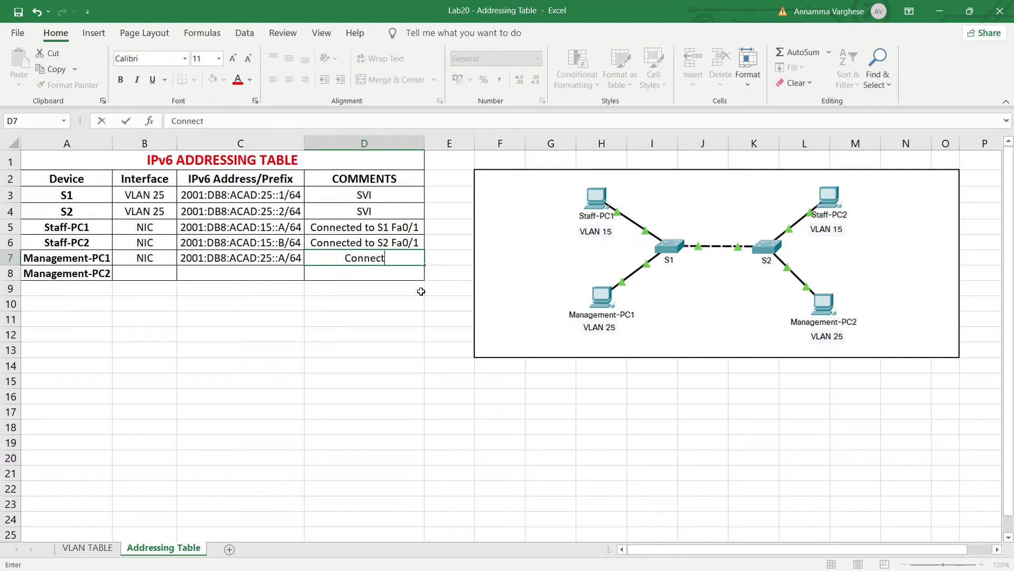
pyautogui.write('ed to S1')
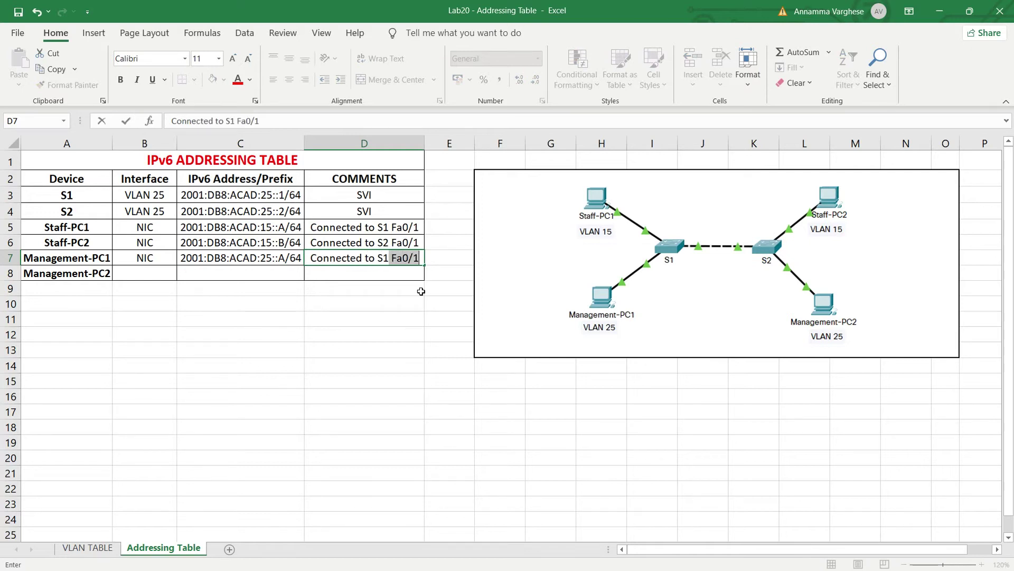
pyautogui.write(' Fa0/7')
pyautogui.press('Return')
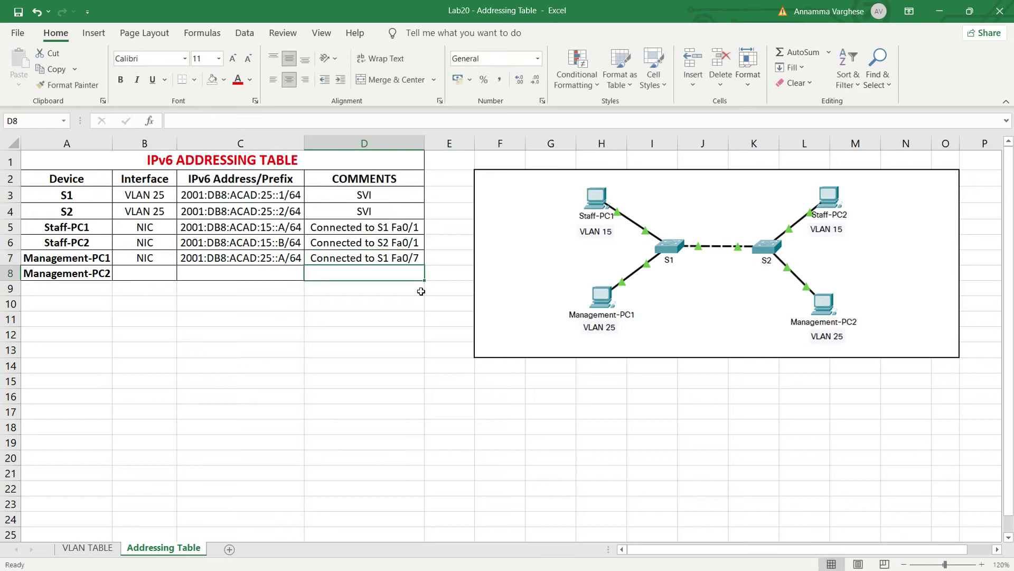
# Step: Enter NIC as Management-PC2's interface and 2001:DB8:ACAD:25::B/64 as its IPv6 address, based on Management-PC1's address
pyautogui.click(135, 273)
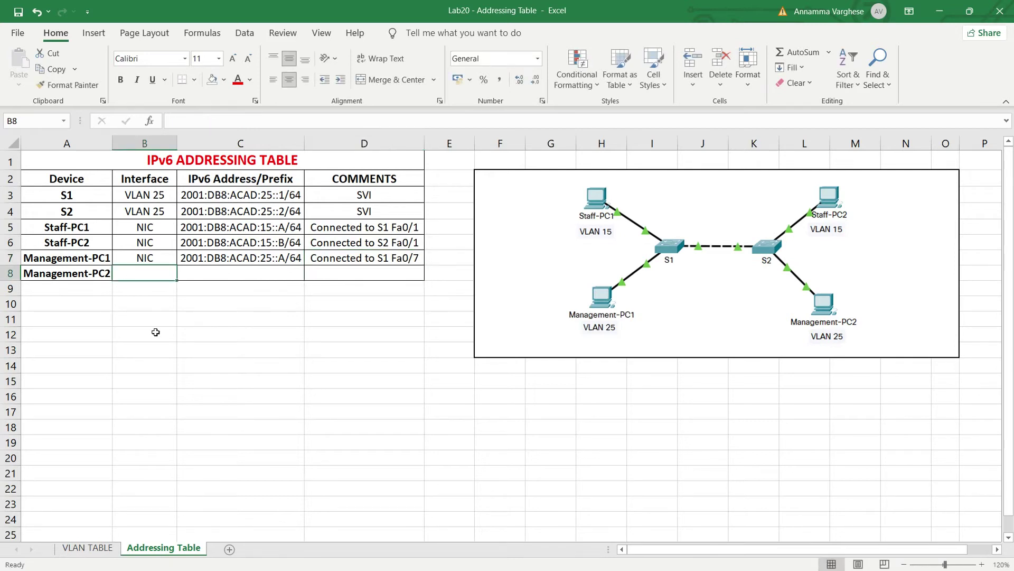
pyautogui.write('NIC')
pyautogui.click(235, 261)
pyautogui.click(238, 269)
pyautogui.hotkey('ctrl', 'd')
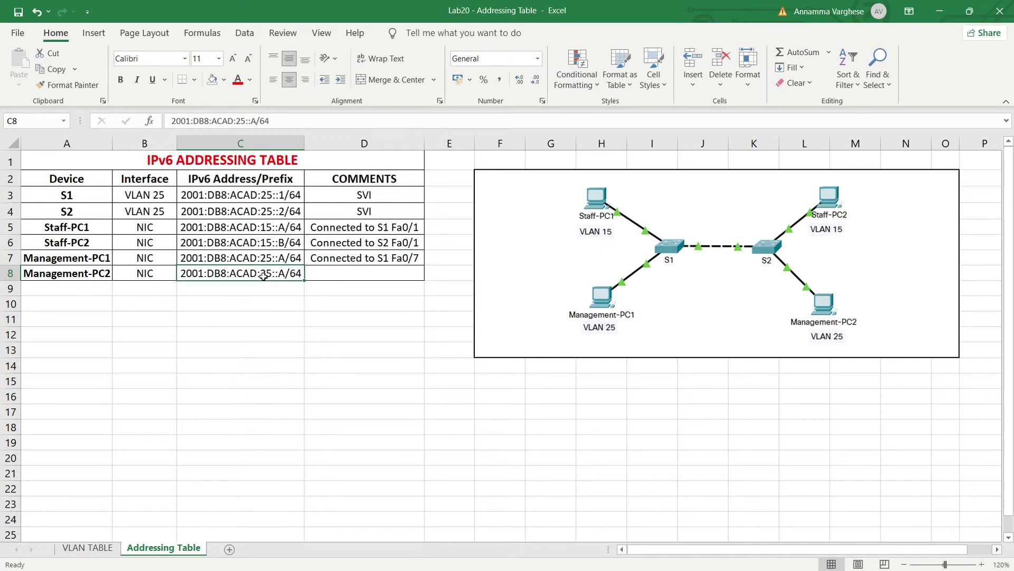
pyautogui.doubleClick(282, 273)
pyautogui.press('BackSpace')
pyautogui.write('B')
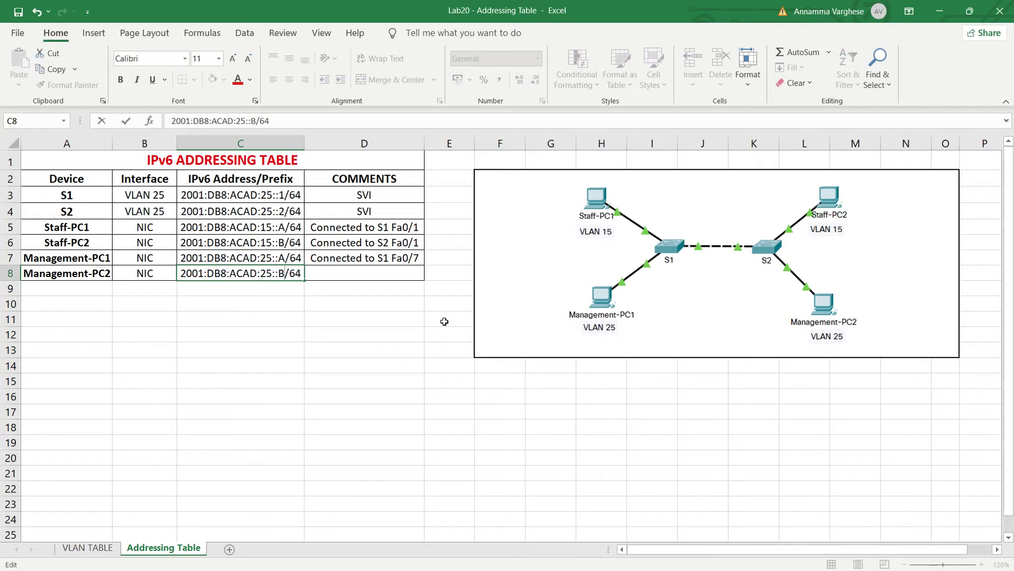
# Step: Enter "Connected to S2 Fa0/7" as the comment for Management-PC2
pyautogui.click(385, 276)
pyautogui.write('Connected')
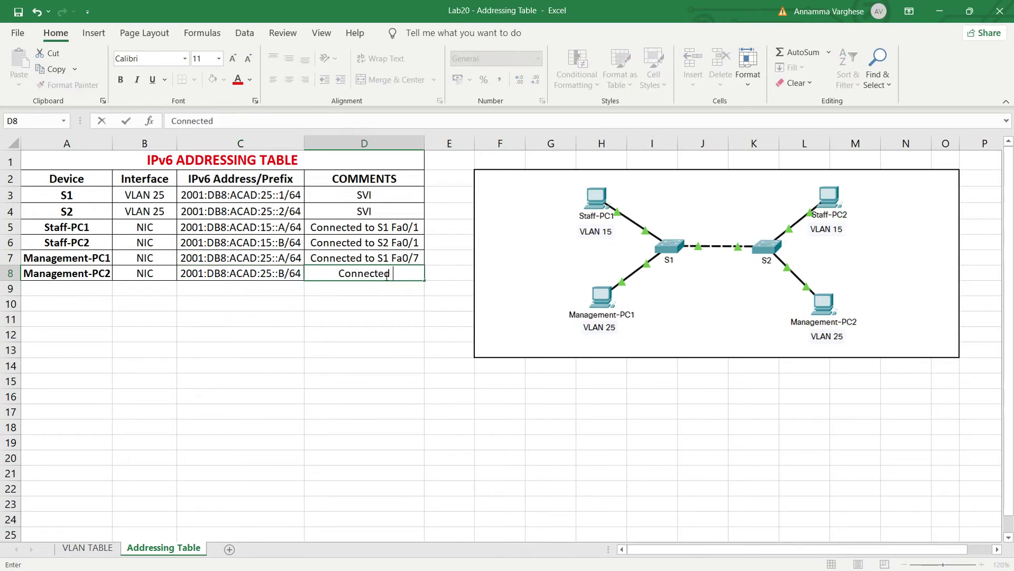
pyautogui.write(' to S2')
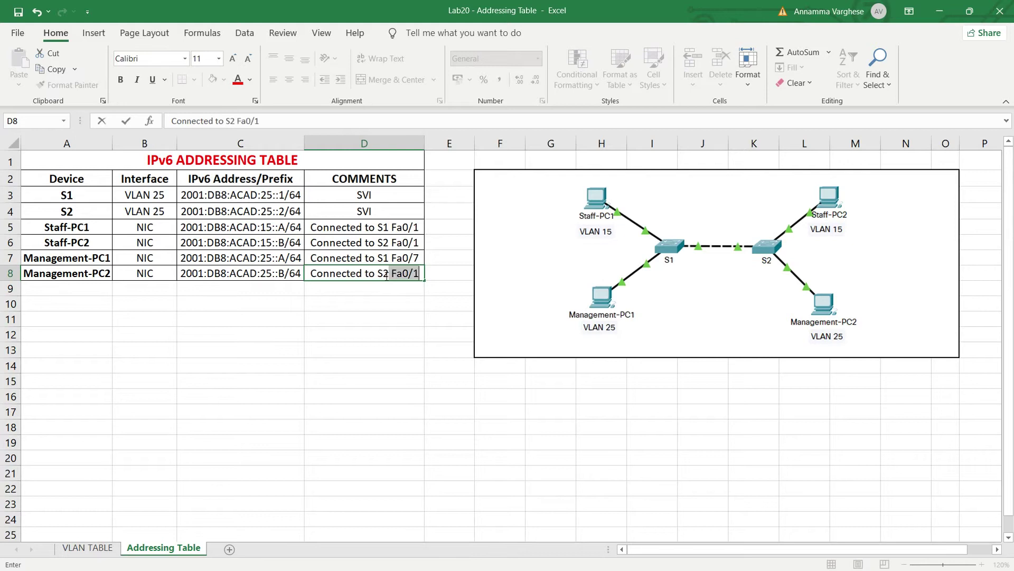
pyautogui.write(' Fa0/')
pyautogui.write('7')
pyautogui.press('Return')
# Step: Review the VLAN TABLE sheet and return to the Addressing Table sheet
pyautogui.click(601, 396)
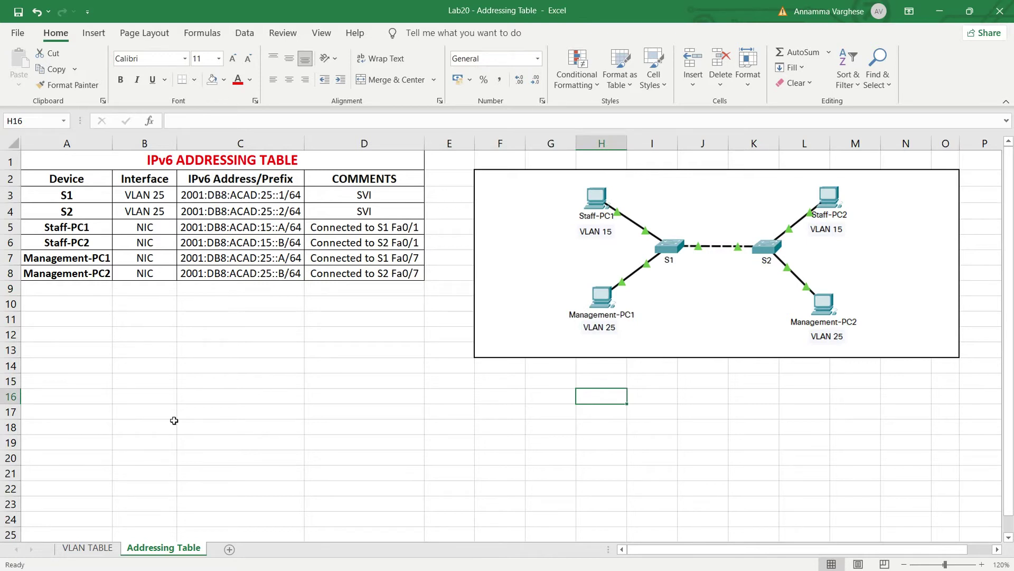
pyautogui.click(86, 544)
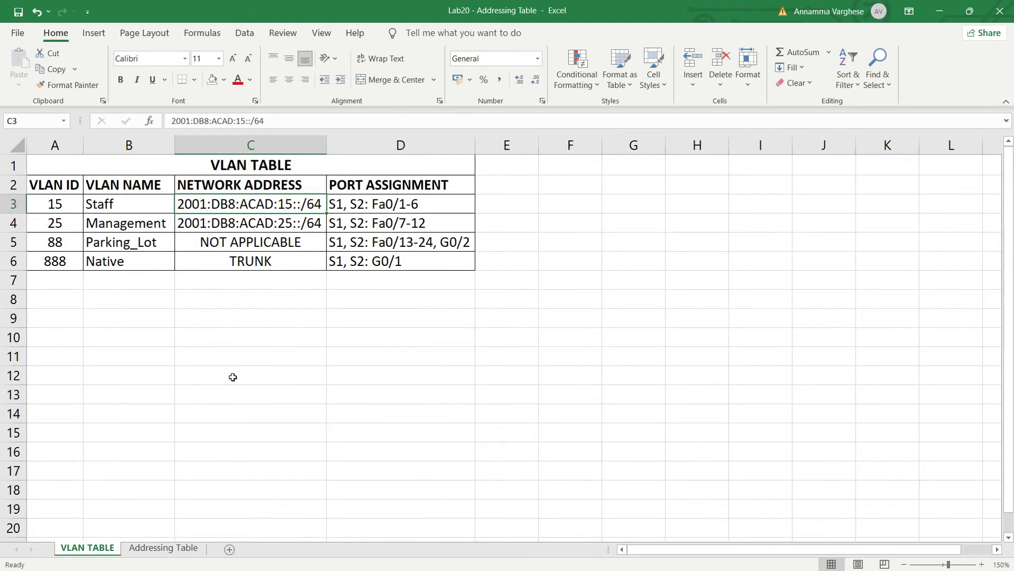
pyautogui.click(169, 547)
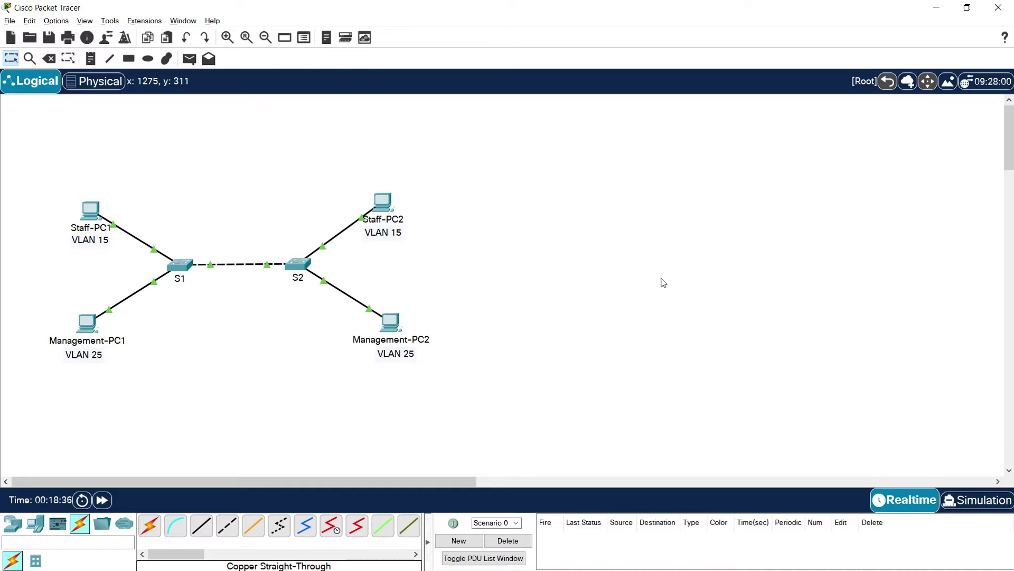
# Step: Open switch S1's command line in Cisco Packet Tracer, with its window moved aside and widened, and start a session
pyautogui.click(180, 264)
pyautogui.moveTo(259, 111); pyautogui.dragTo(121, 94)
pyautogui.moveTo(404, 204); pyautogui.dragTo(475, 207)
pyautogui.click(140, 118)
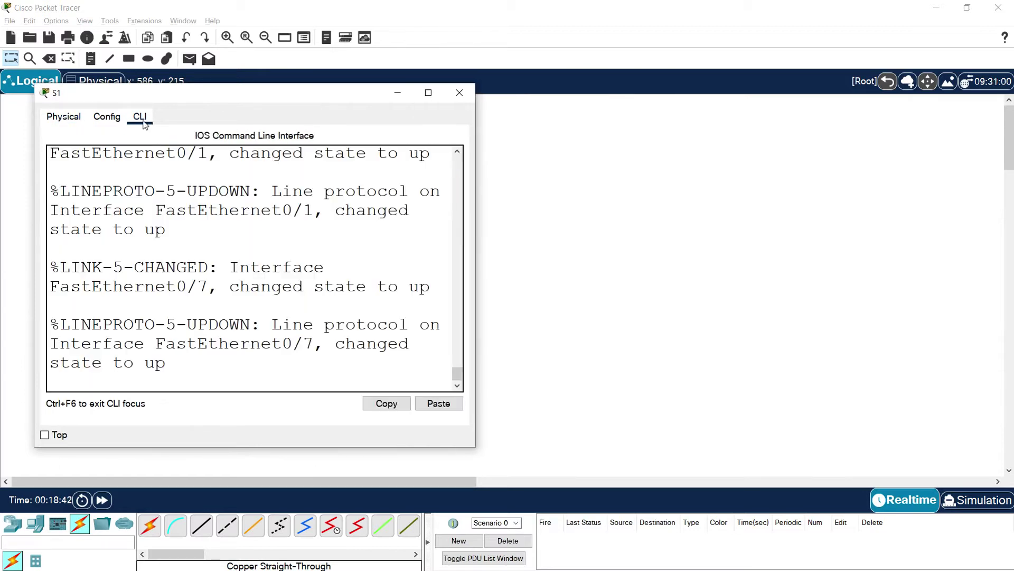
pyautogui.press('Return')
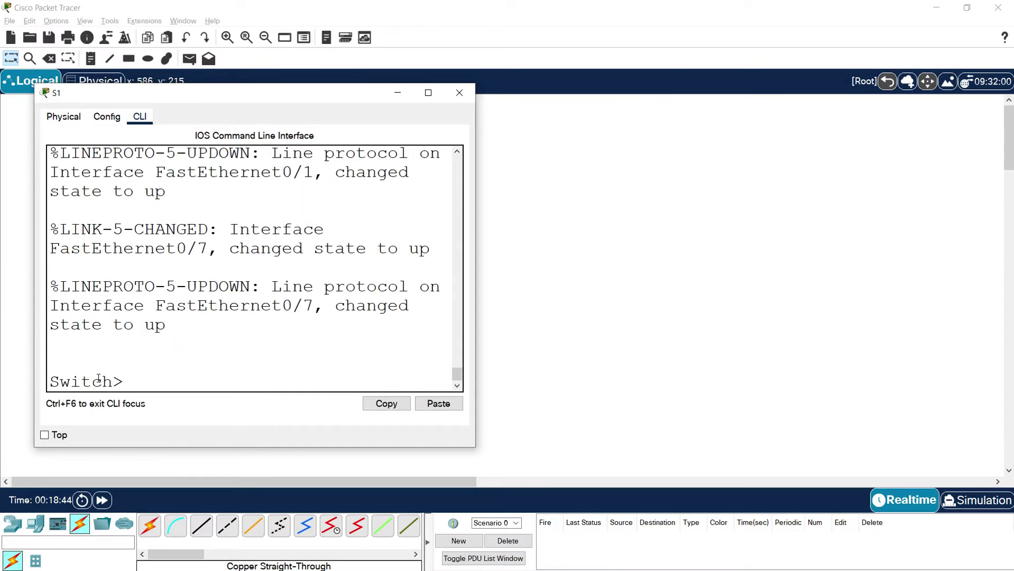
# Step: Enter global configuration mode on the switch and set its hostname to S1
pyautogui.write('enable')
pyautogui.press('Return')
pyautogui.write('conf t')
pyautogui.press('Return')
pyautogui.write('h')
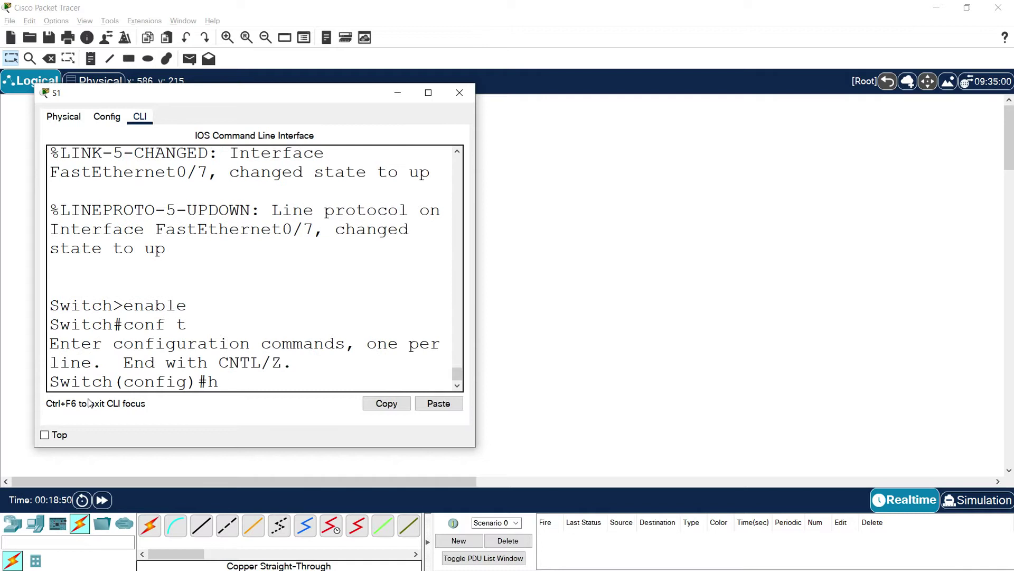
pyautogui.write('ostname S1')
pyautogui.press('Return')
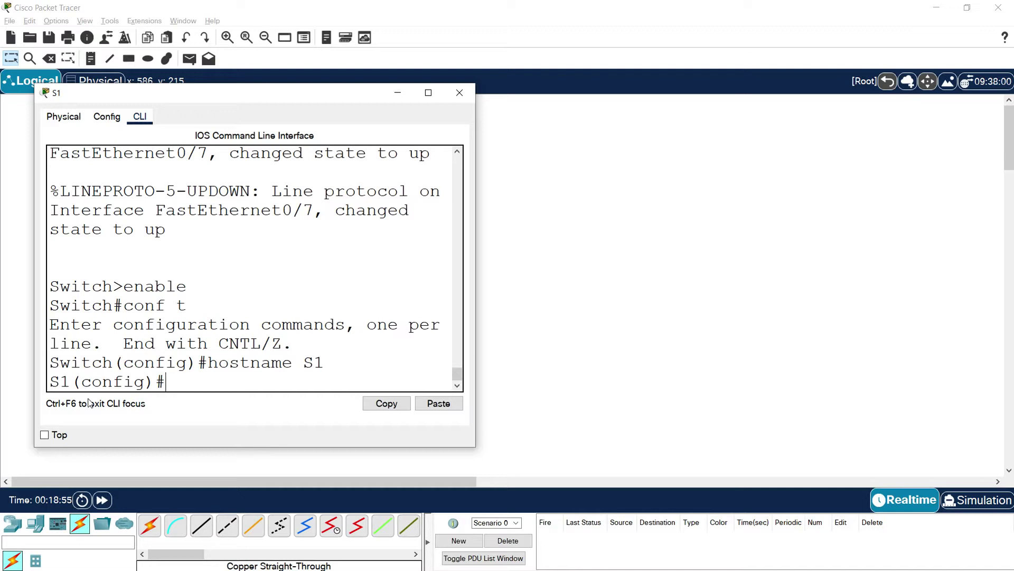
# Step: List the configuration commands that begin with ip using the command help, and clear the prompt
pyautogui.write('ip')
pyautogui.write('?')
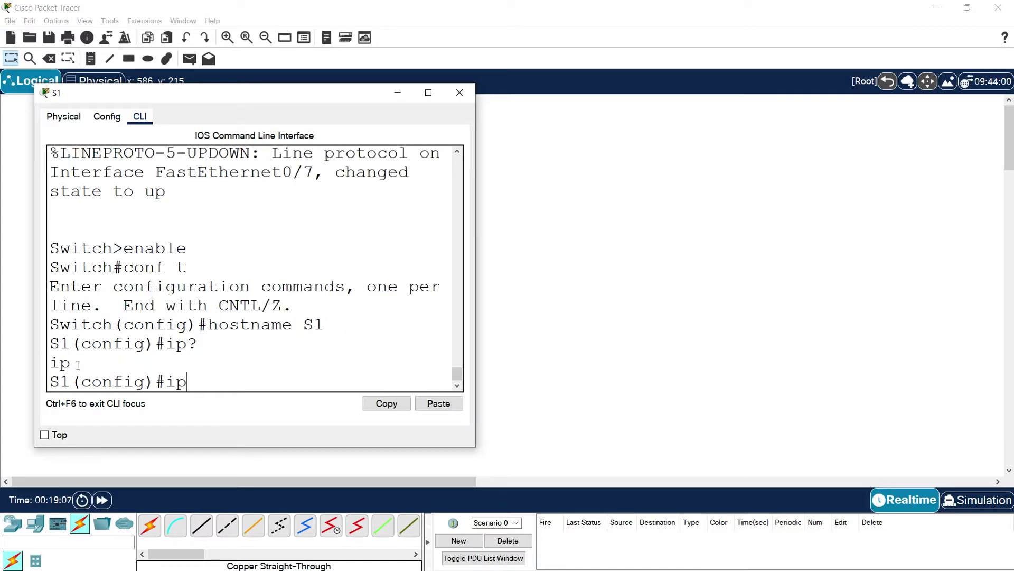
pyautogui.moveTo(79, 365); pyautogui.dragTo(35, 364)
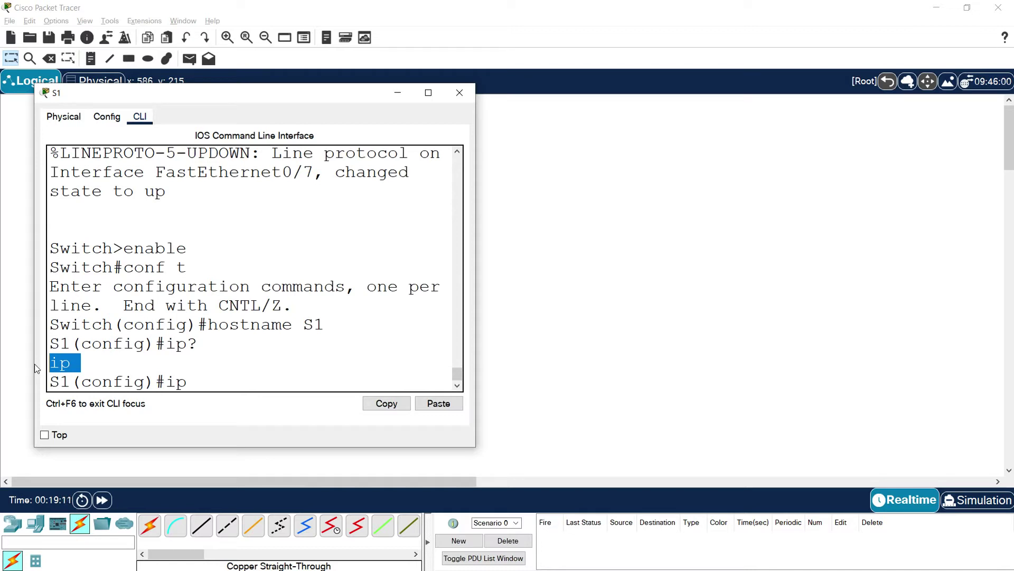
pyautogui.click(183, 385)
pyautogui.moveTo(182, 385); pyautogui.dragTo(171, 388)
pyautogui.click(203, 385)
pyautogui.press('BackSpace')
pyautogui.press('BackSpace')
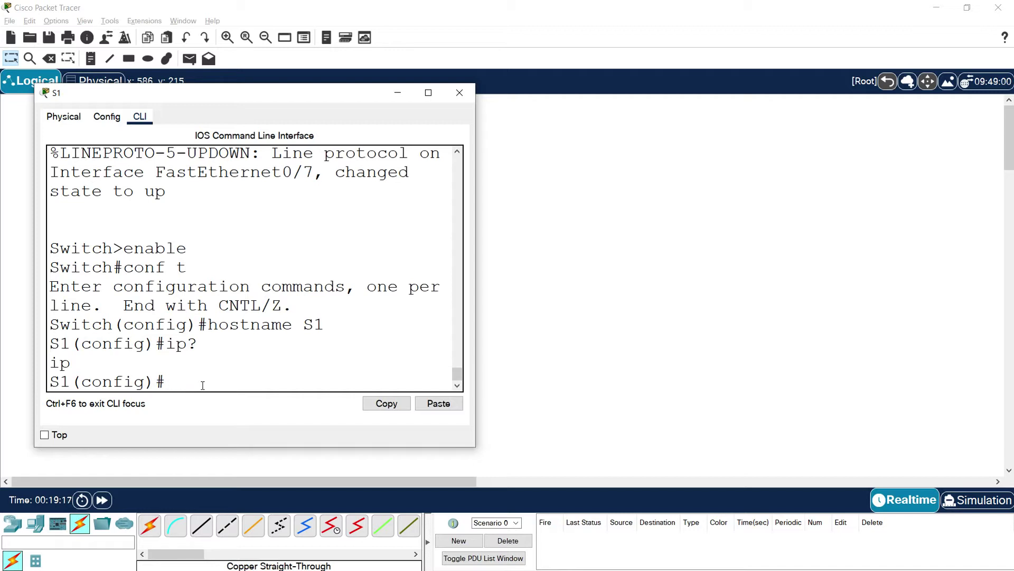
# Step: List the template options of the sdm prefer command and examine the dual-ipv4-and-ipv6 entry in a wider window
pyautogui.write('sdm prefer du')
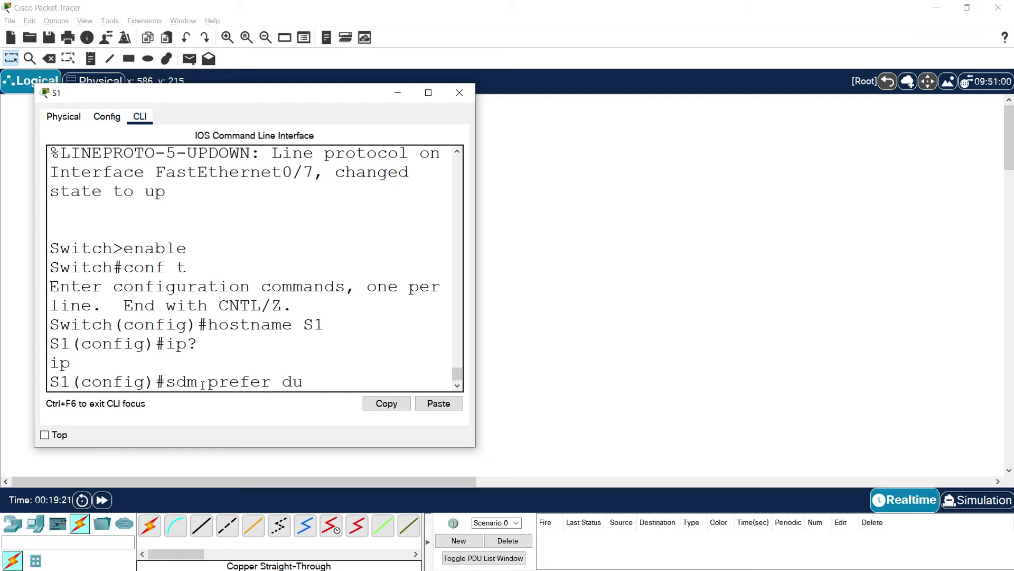
pyautogui.press('BackSpace')
pyautogui.press('BackSpace')
pyautogui.press('BackSpace')
pyautogui.write('?')
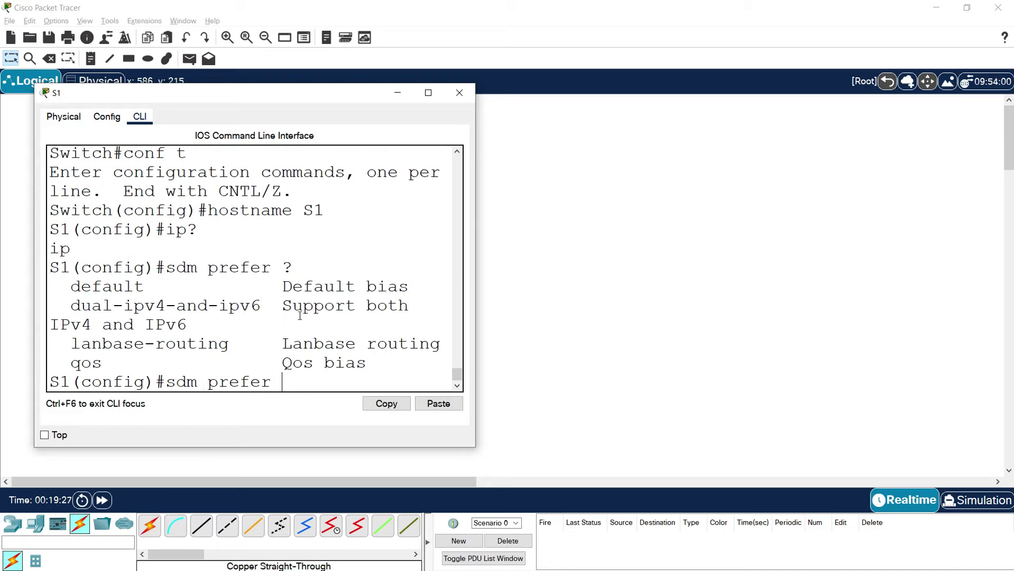
pyautogui.moveTo(475, 296); pyautogui.dragTo(603, 297)
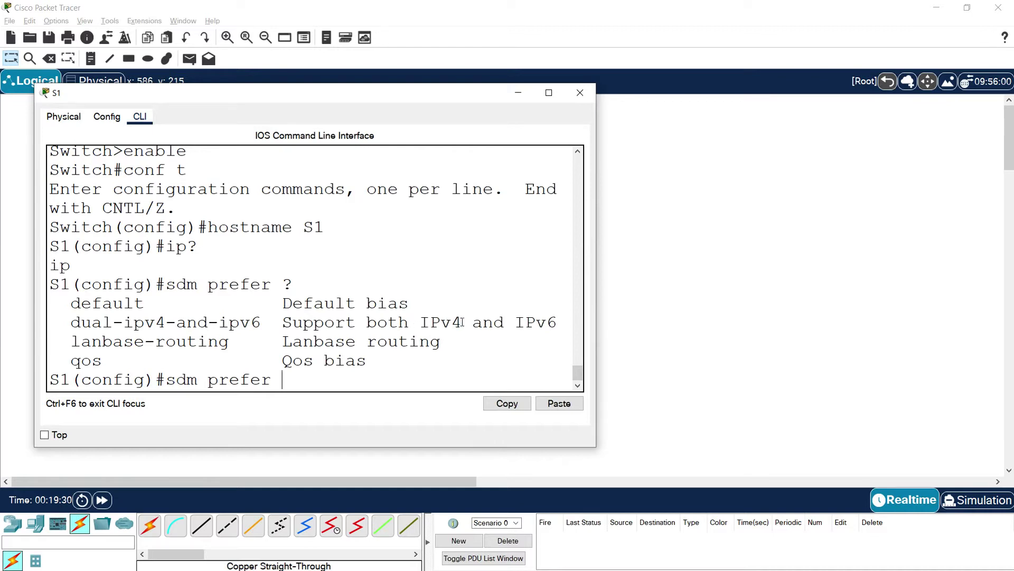
pyautogui.moveTo(557, 322); pyautogui.dragTo(293, 322)
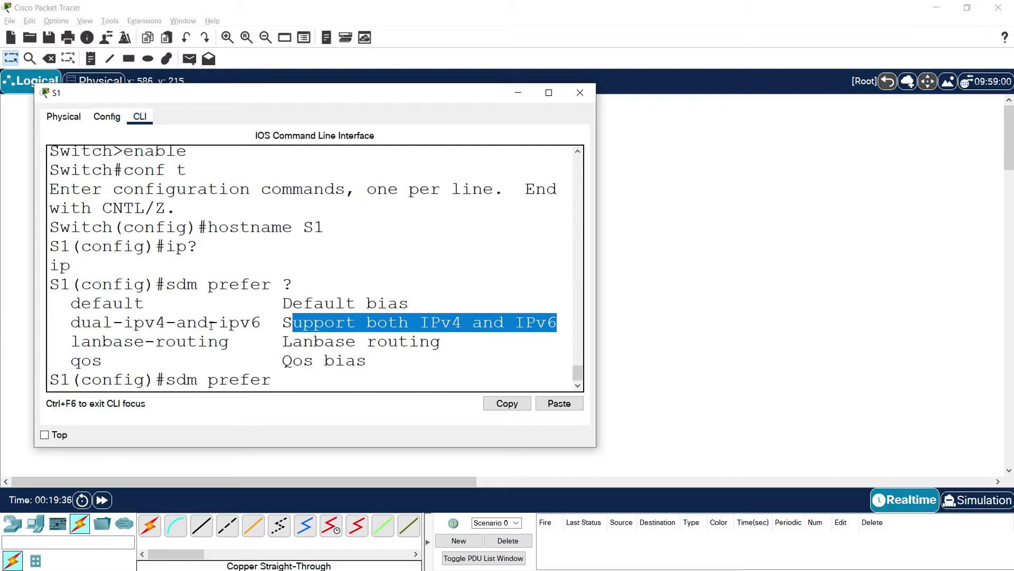
pyautogui.moveTo(260, 322); pyautogui.dragTo(70, 322)
# Step: Complete and run the command sdm prefer dual-ipv4-and-ipv6 default on S1
pyautogui.click(301, 379)
pyautogui.write('dual-ipv4')
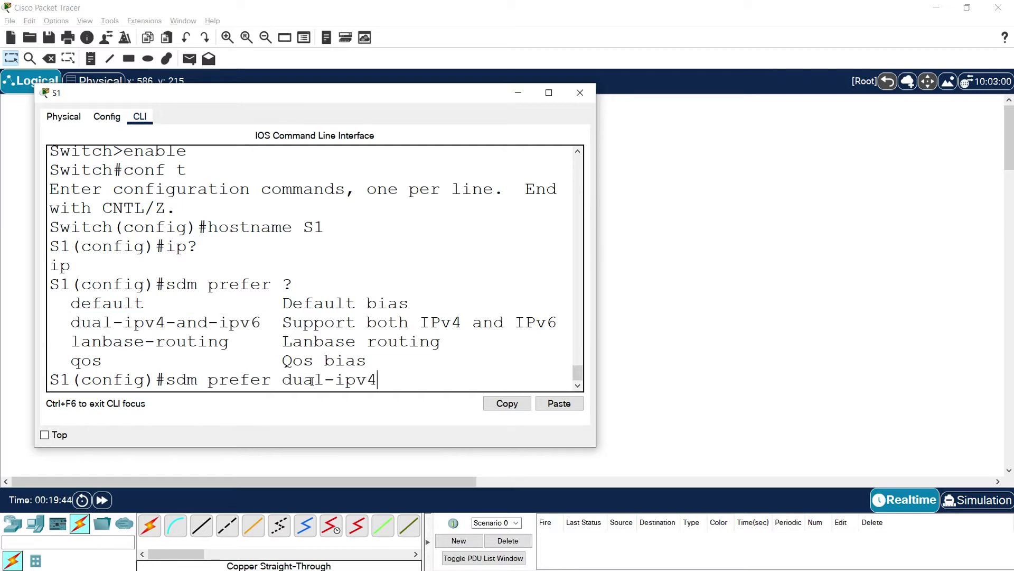
pyautogui.write('-and-ipv')
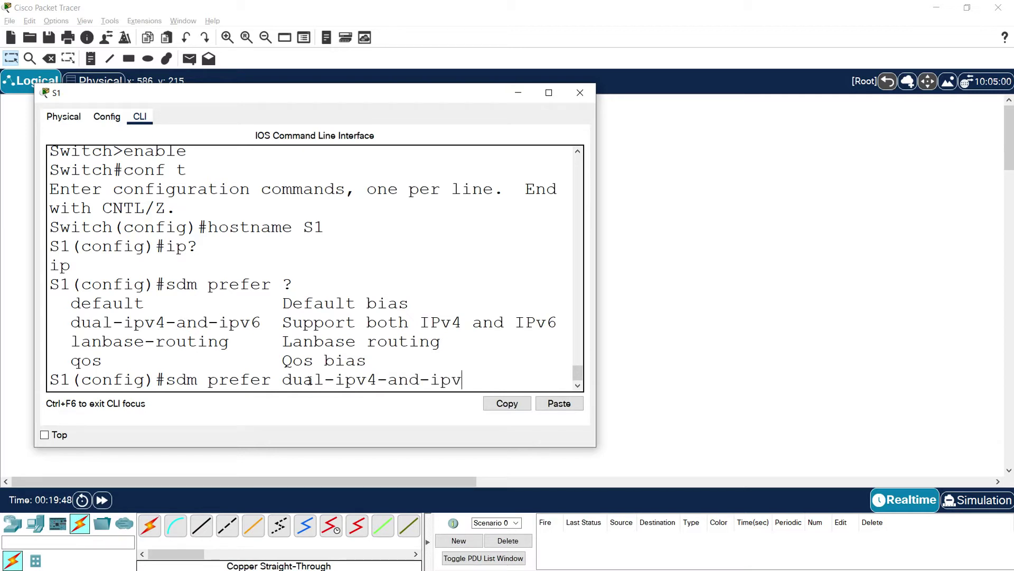
pyautogui.write('6 defualt')
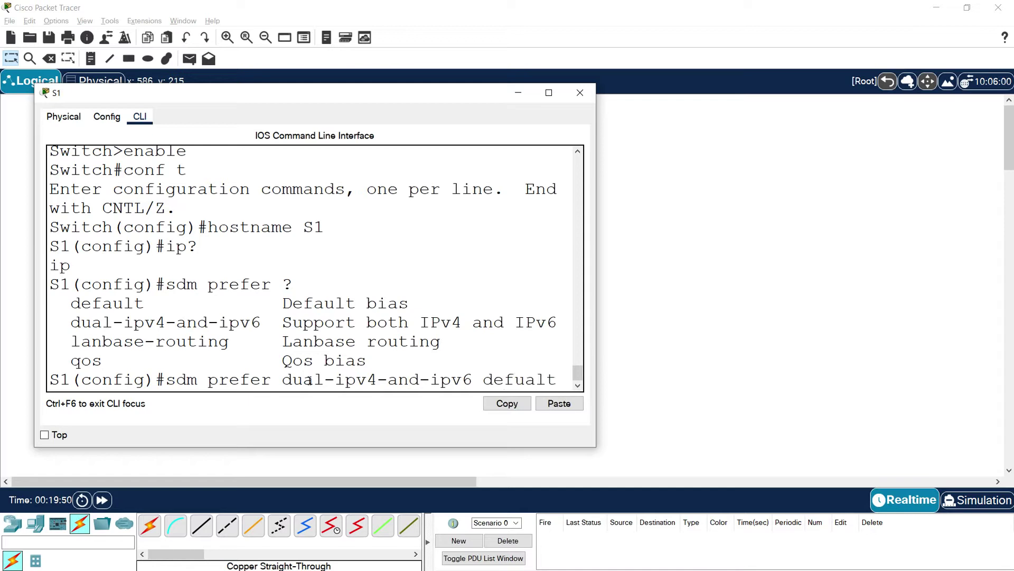
pyautogui.press('BackSpace')
pyautogui.press('BackSpace')
pyautogui.press('BackSpace')
pyautogui.press('BackSpace')
pyautogui.write('ault')
pyautogui.press('Return')
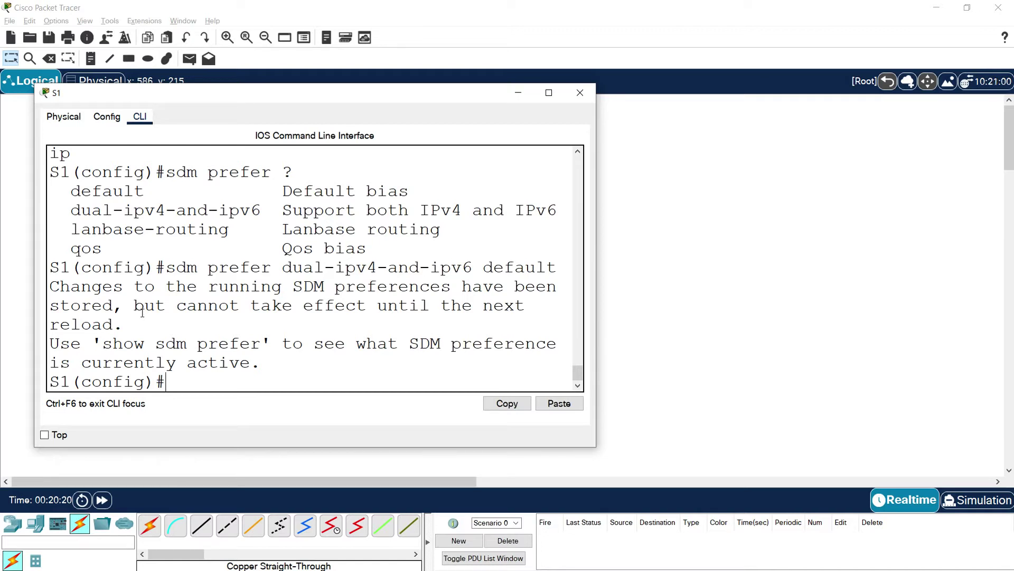
# Step: Leave configuration mode on S1 and save the running configuration to startup-config with copy run start
pyautogui.write('exi')
pyautogui.press('Return')
pyautogui.write('cop')
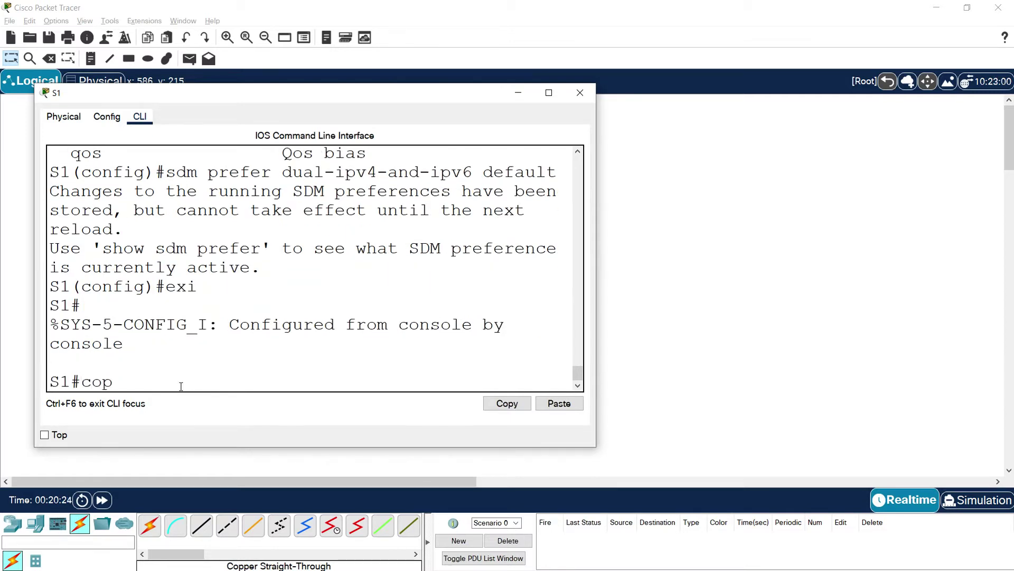
pyautogui.write('y run star')
pyautogui.press('Return')
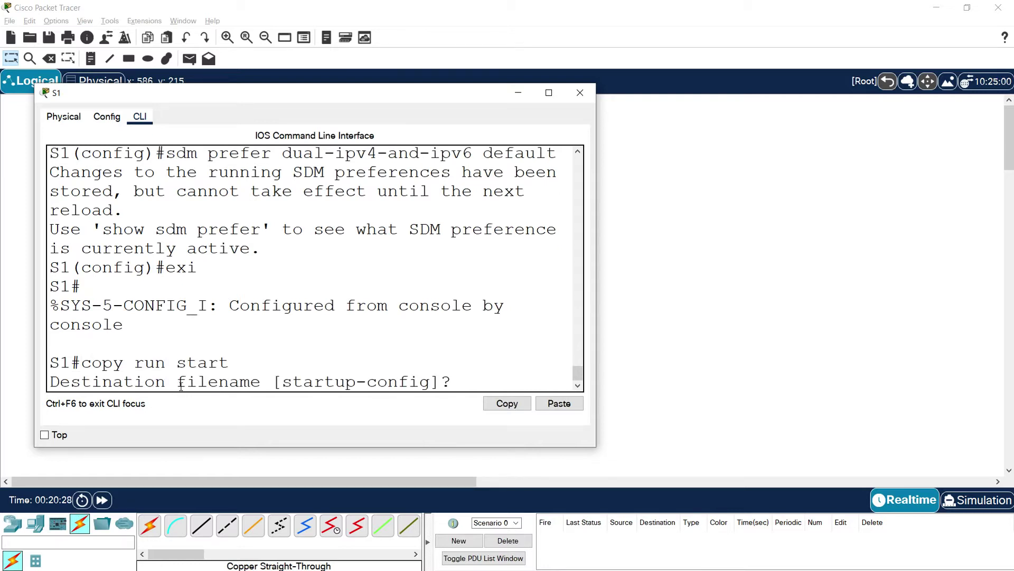
pyautogui.press('Return')
# Step: Reload switch S1, confirm the restart, and close its window
pyautogui.write('reload')
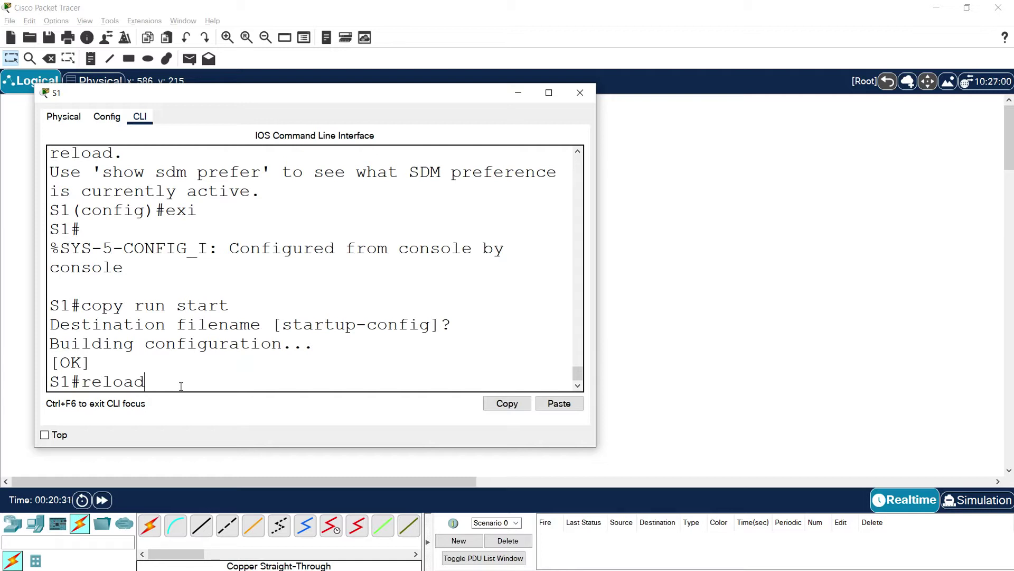
pyautogui.press('Return')
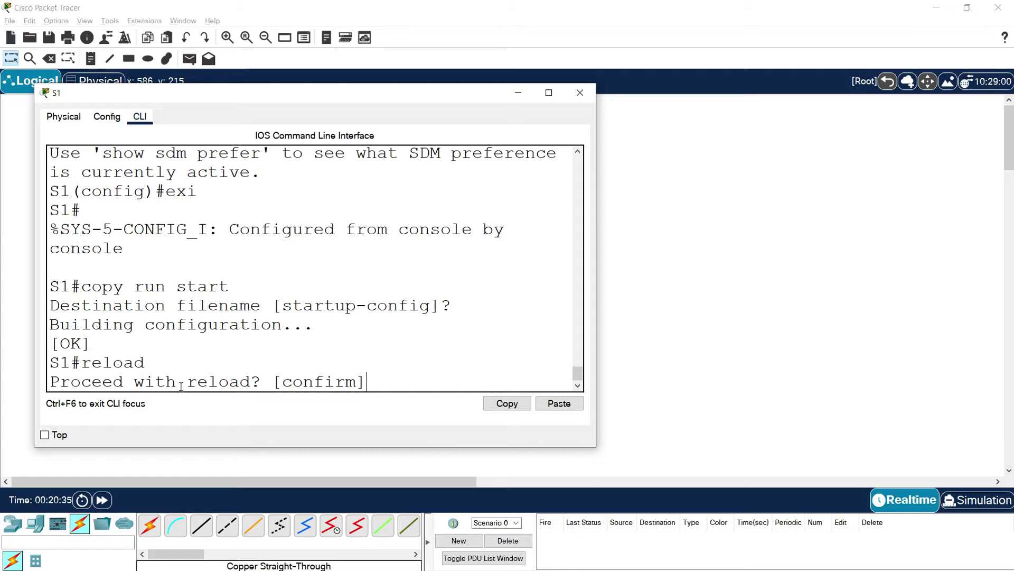
pyautogui.press('Return')
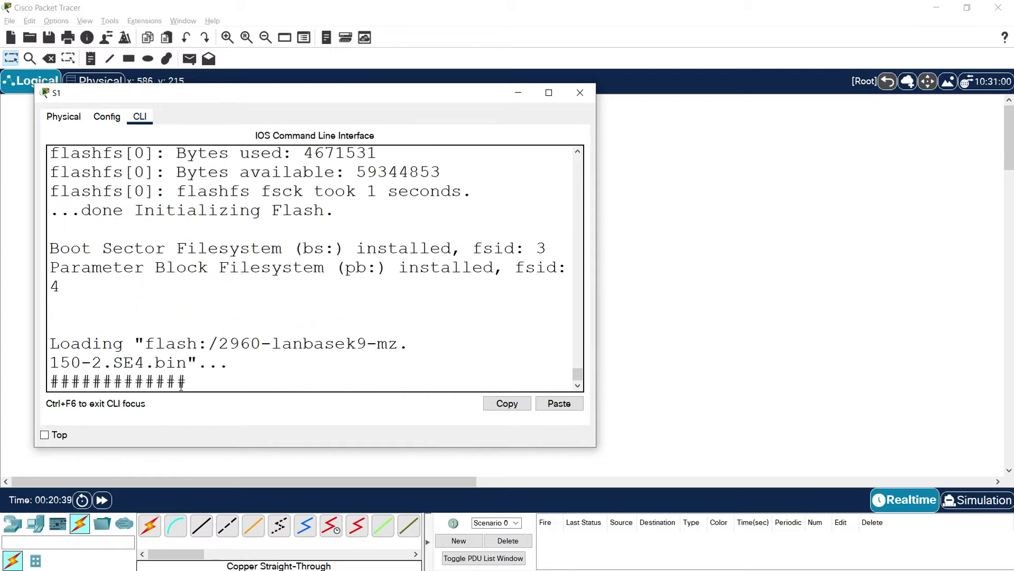
pyautogui.click(579, 93)
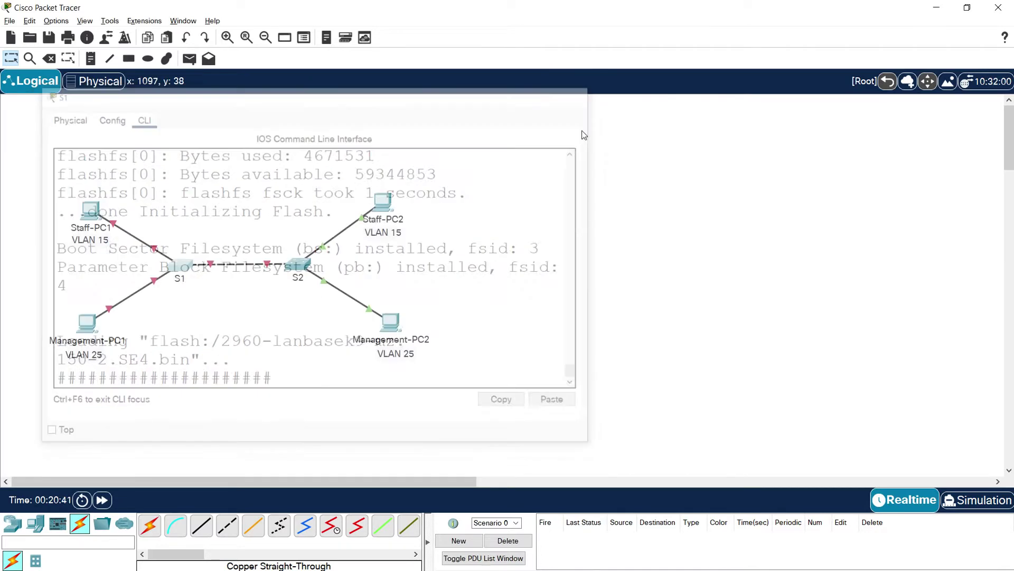
# Step: Open the command line of switch S2 in a wider window and enter global configuration mode
pyautogui.click(301, 274)
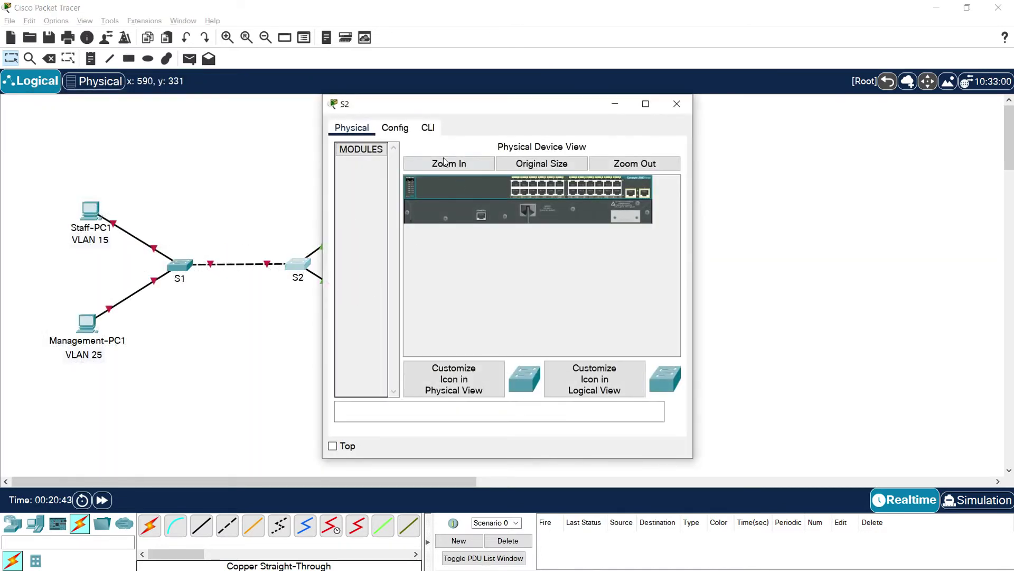
pyautogui.click(428, 128)
pyautogui.moveTo(415, 110); pyautogui.dragTo(136, 112)
pyautogui.moveTo(382, 267); pyautogui.dragTo(541, 269)
pyautogui.click(126, 378)
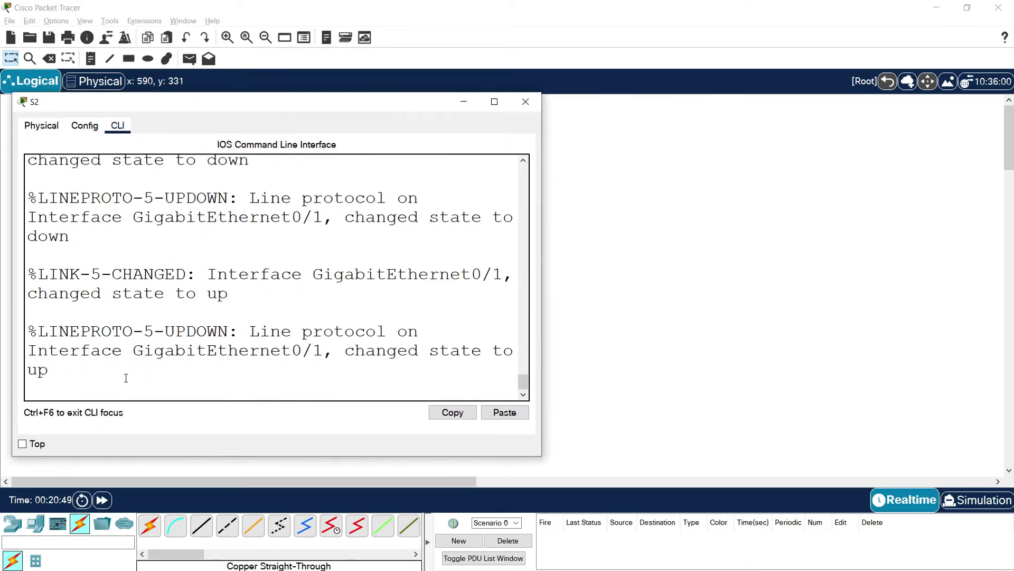
pyautogui.press('Return')
pyautogui.write('enable')
pyautogui.press('Return')
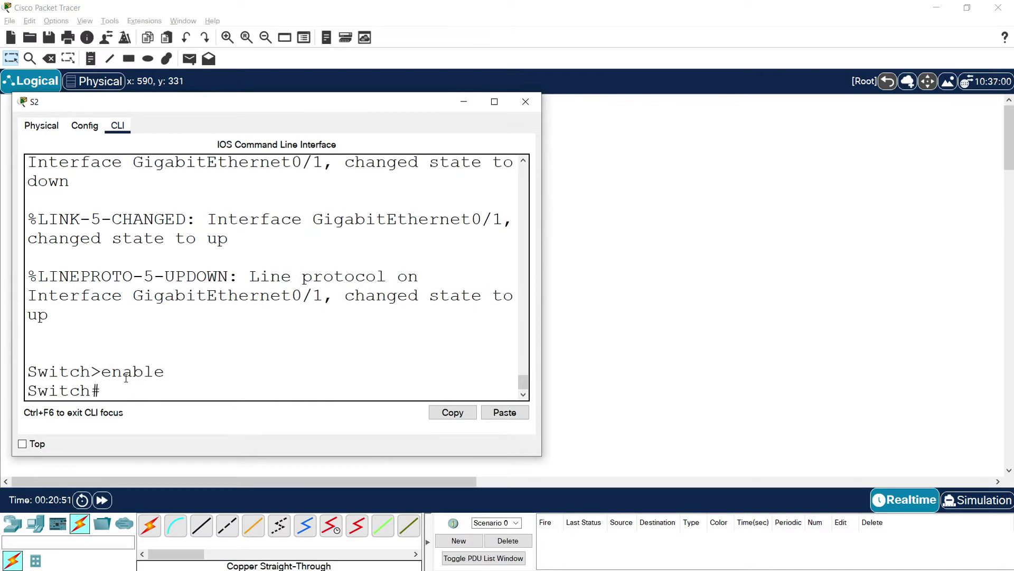
pyautogui.write('conf t')
pyautogui.press('Return')
# Step: Replace the ipv6 entry with sdm prefer and list its template options using the command help on S2
pyautogui.write('ipv6')
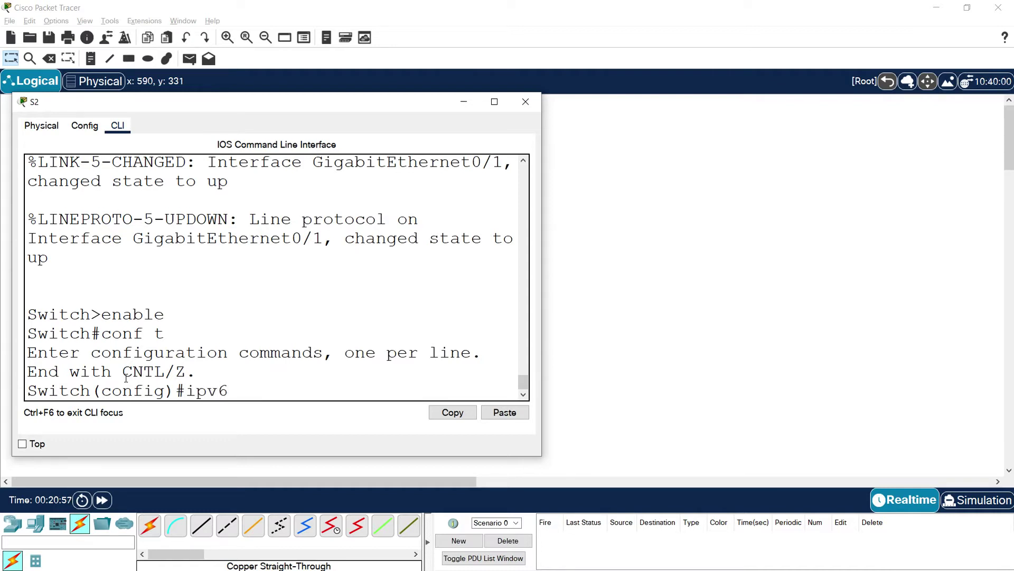
pyautogui.press('BackSpace')
pyautogui.press('BackSpace')
pyautogui.press('BackSpace')
pyautogui.press('BackSpace')
pyautogui.write('sdm prefer ')
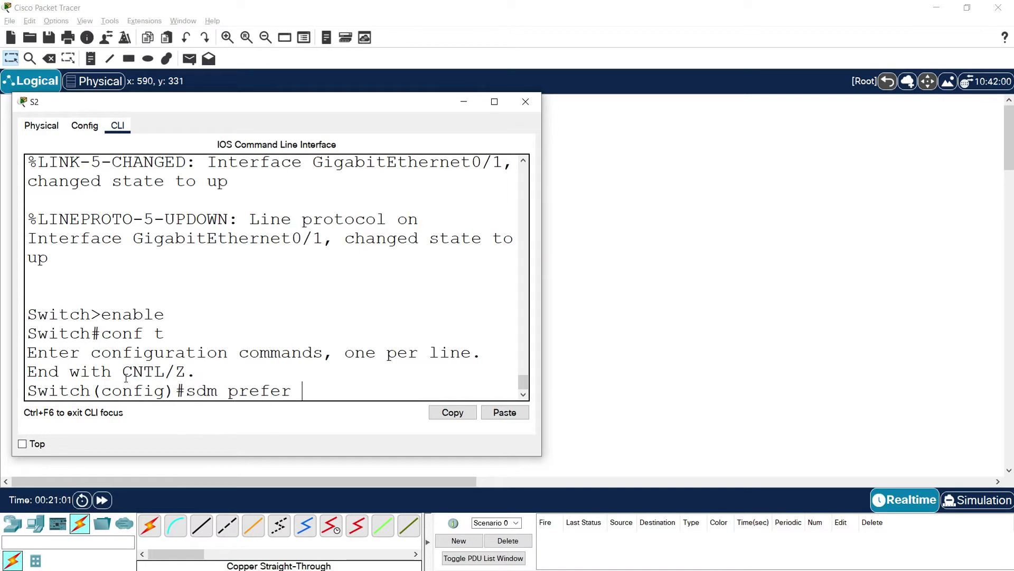
pyautogui.write('?')
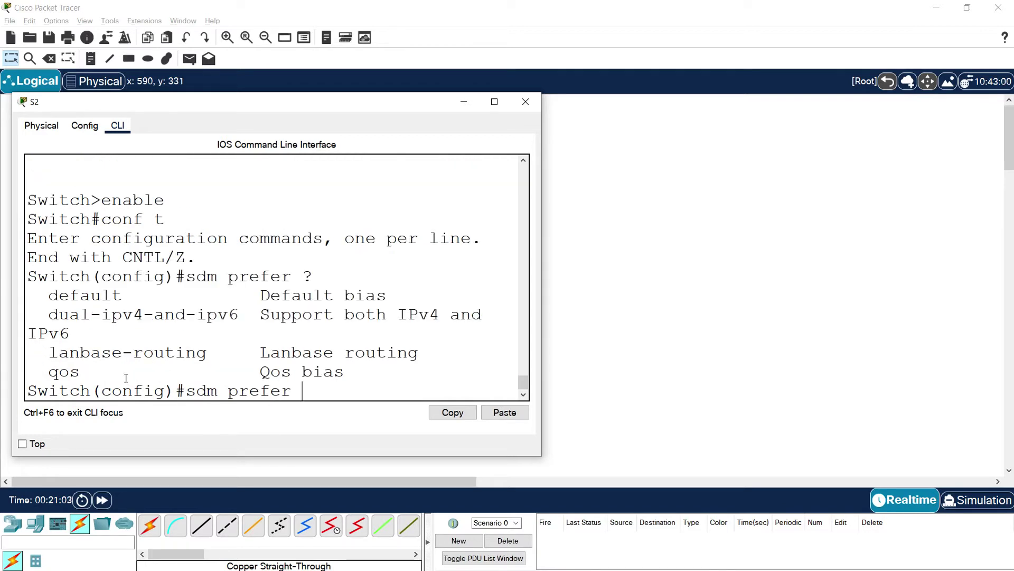
# Step: Copy the dual-ipv4-and-ipv6 option into the command and run sdm prefer dual-ipv4-and-ipv6 default on S2
pyautogui.moveTo(49, 315); pyautogui.dragTo(239, 316)
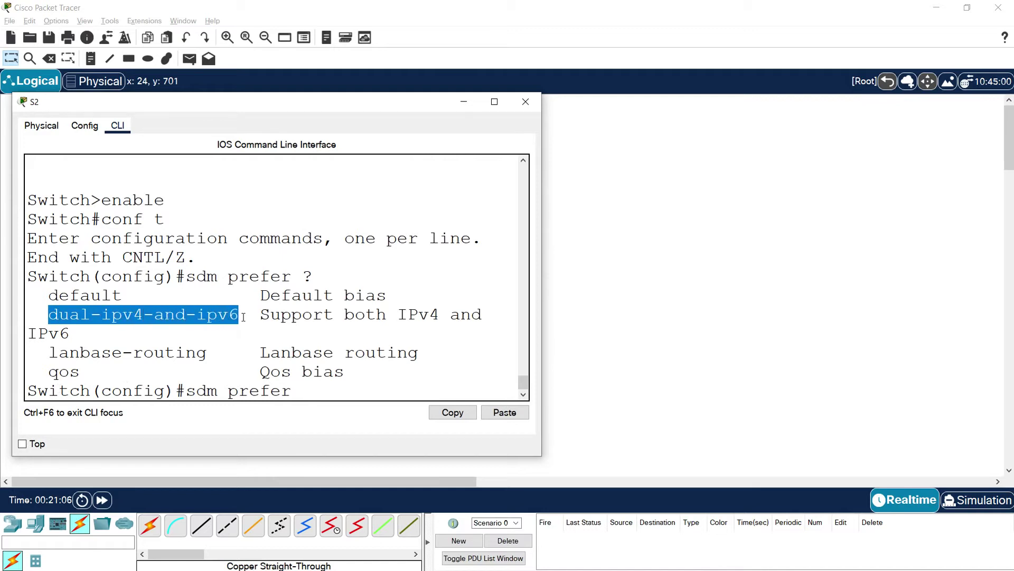
pyautogui.click(452, 412)
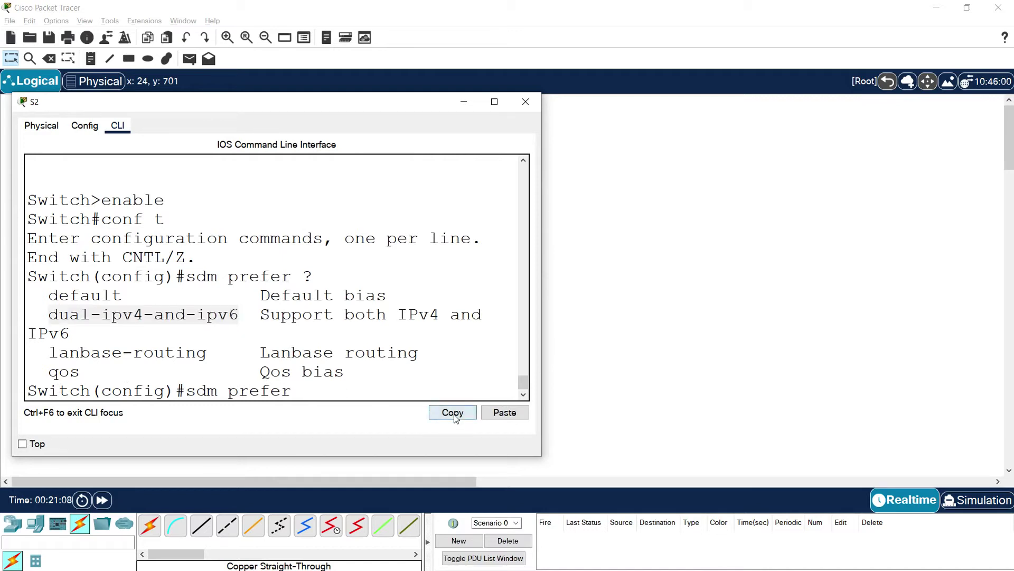
pyautogui.click(505, 415)
pyautogui.write('de')
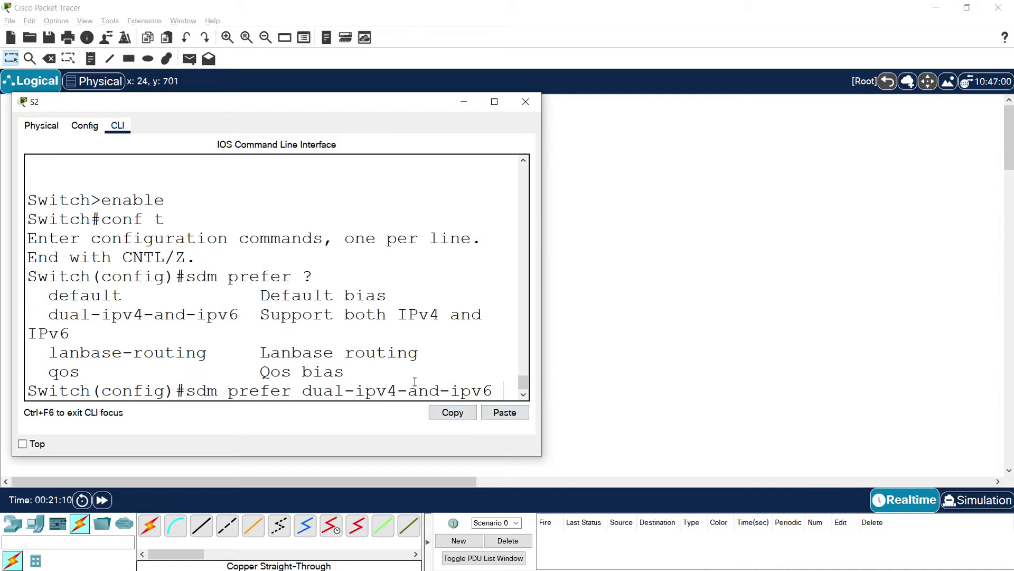
pyautogui.write('fault')
pyautogui.press('Return')
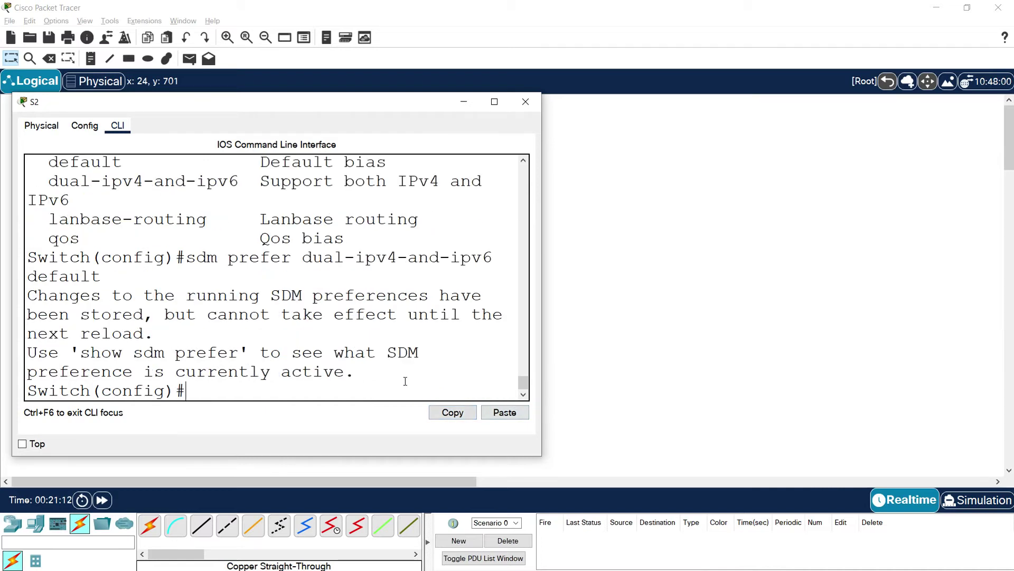
# Step: Exit configuration mode on S2 and save the running configuration to startup-config with copy run start
pyautogui.write('exit')
pyautogui.press('Return')
pyautogui.press('Return')
pyautogui.write('copy')
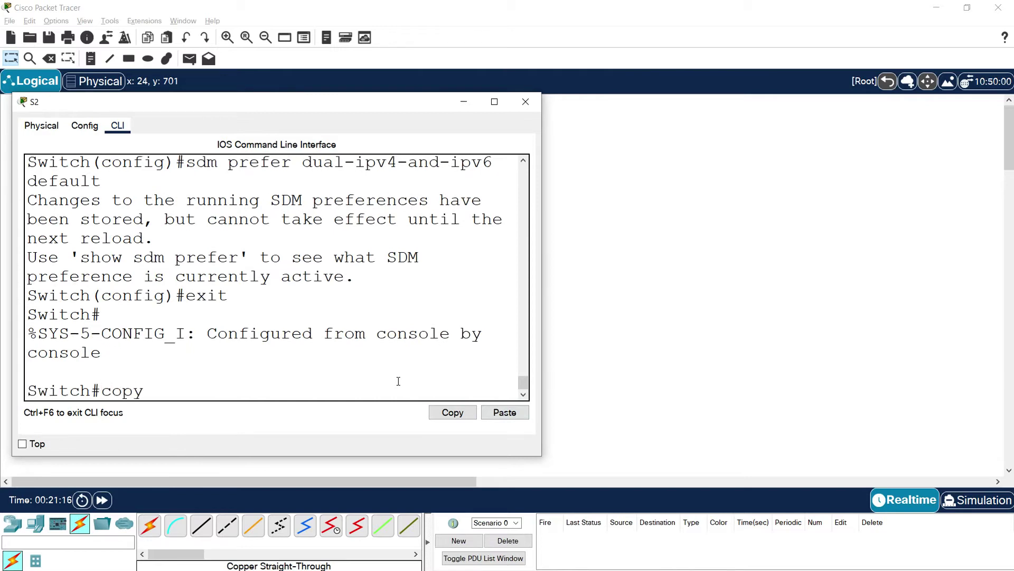
pyautogui.write(' run start')
pyautogui.press('Return')
pyautogui.press('Return')
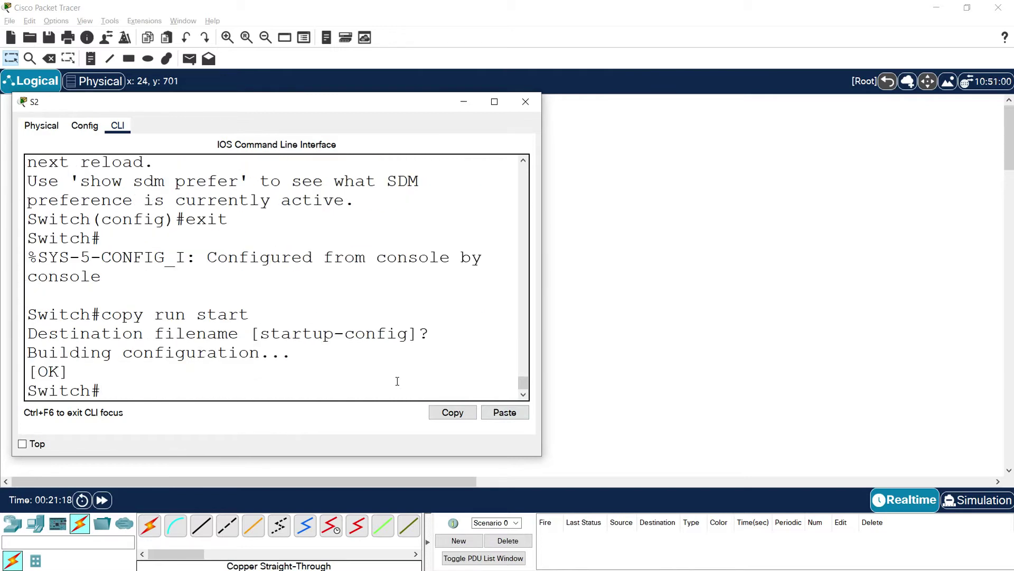
# Step: Reload switch S2, confirm the restart, and close its window
pyautogui.write('reload')
pyautogui.press('Return')
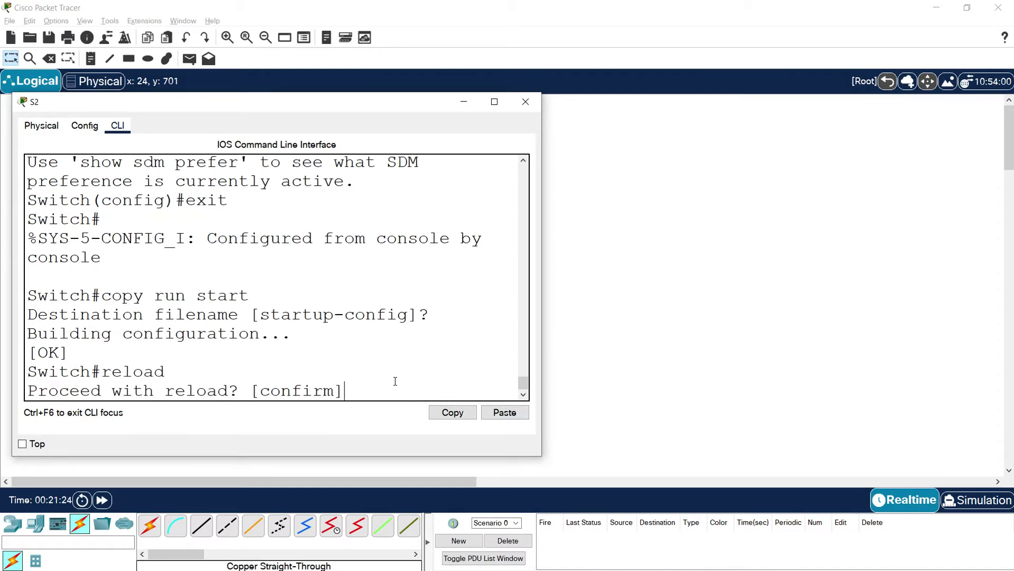
pyautogui.press('Return')
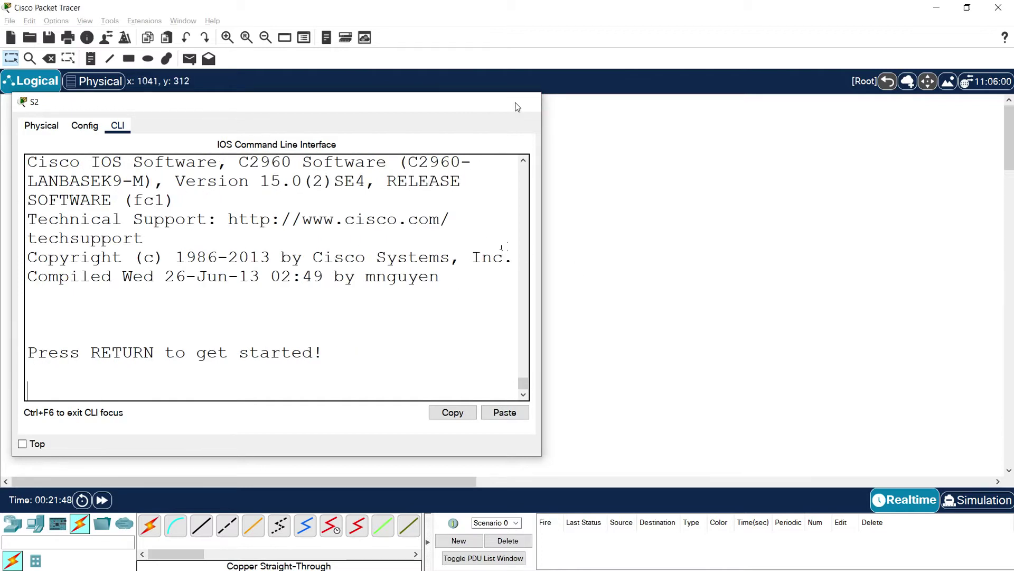
pyautogui.click(526, 102)
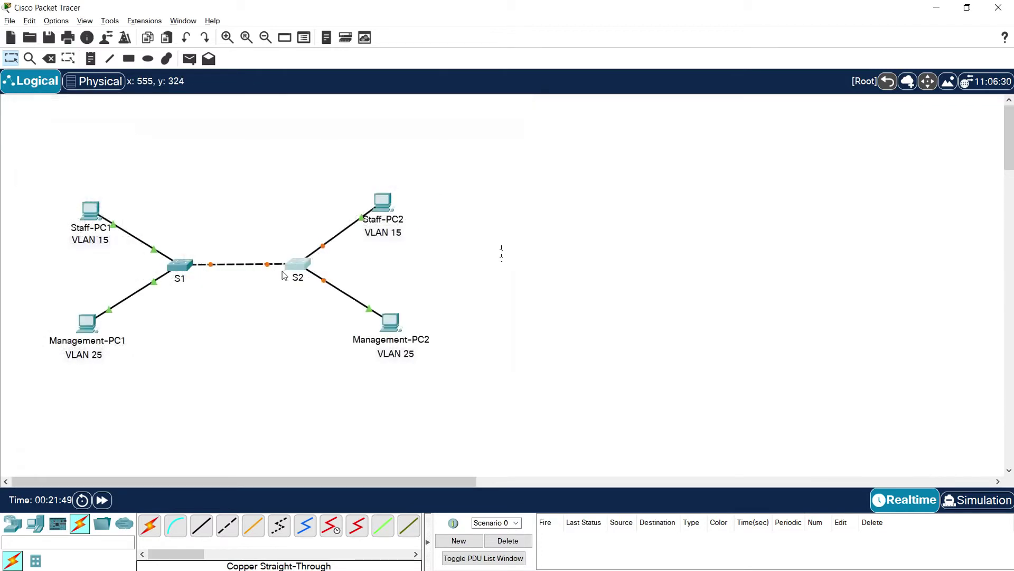
# Step: Open the command line of switch S1 in a wider window and enter global configuration mode
pyautogui.click(180, 265)
pyautogui.moveTo(414, 112); pyautogui.dragTo(159, 103)
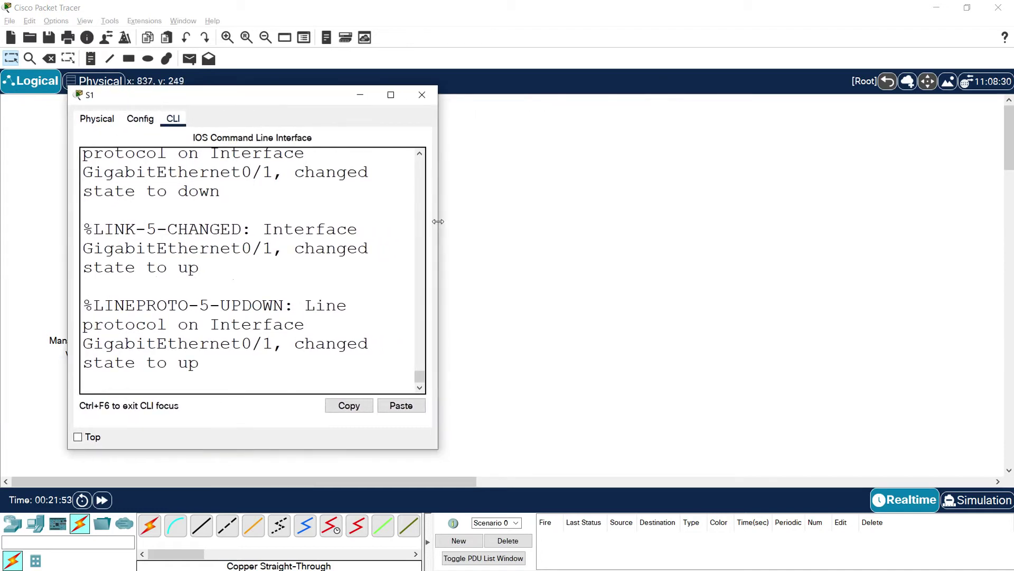
pyautogui.moveTo(437, 222); pyautogui.dragTo(671, 223)
pyautogui.press('Return')
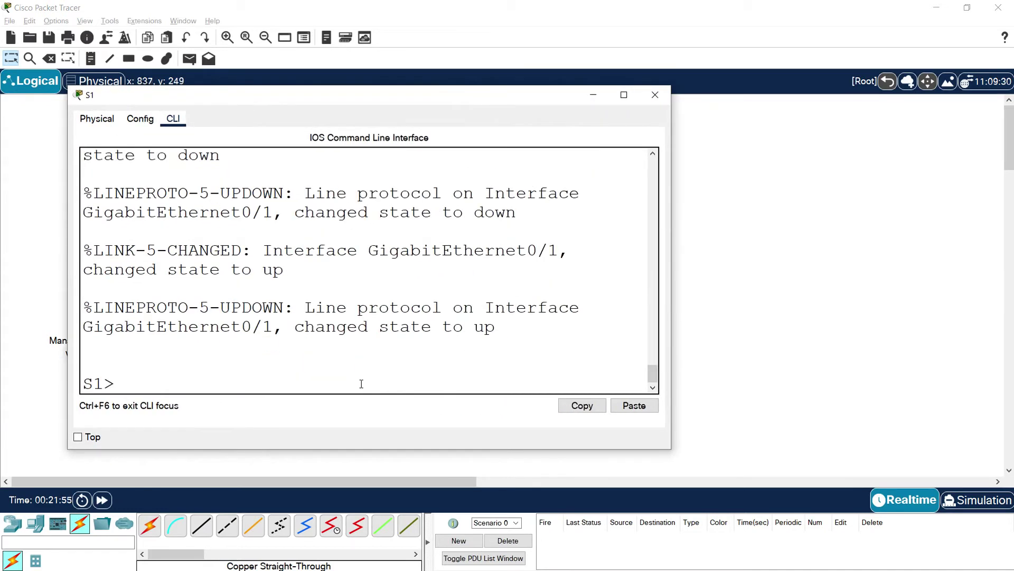
pyautogui.write('ble')
pyautogui.press('Return')
pyautogui.write('conf')
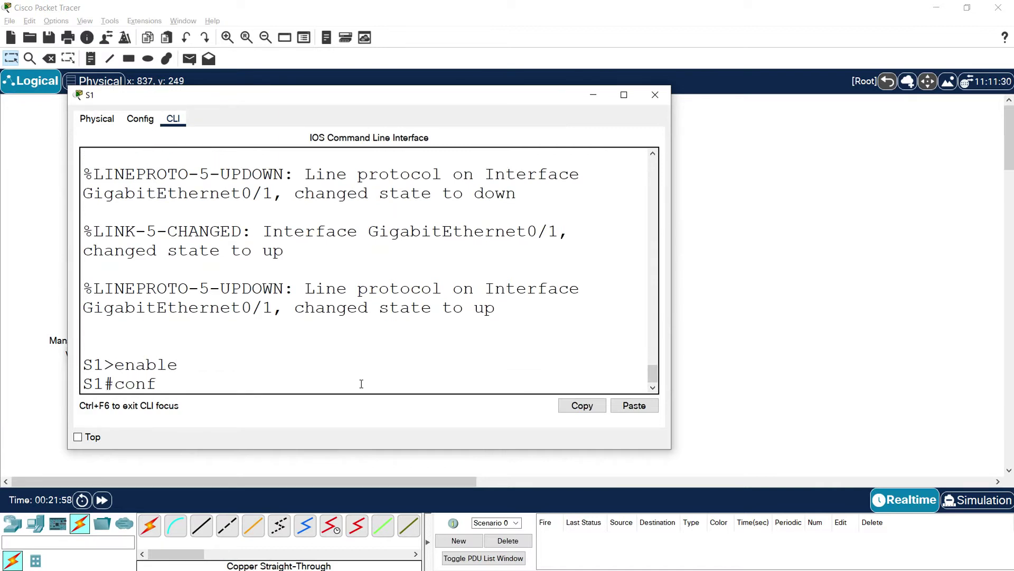
pyautogui.write(' t')
pyautogui.press('Return')
# Step: List the S1 configuration commands that begin with ip and check for ipv6 among them
pyautogui.write('ip')
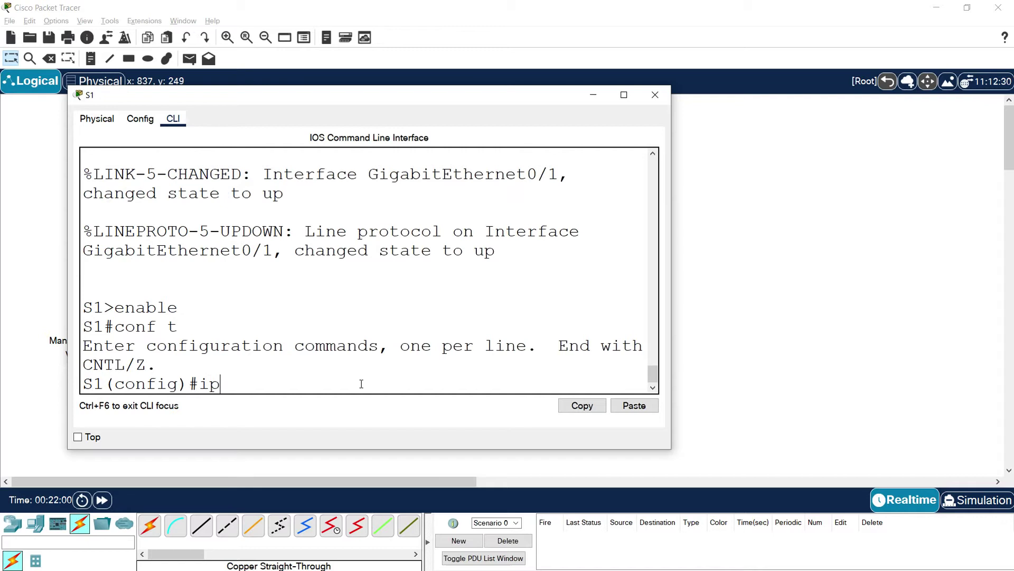
pyautogui.write('v?')
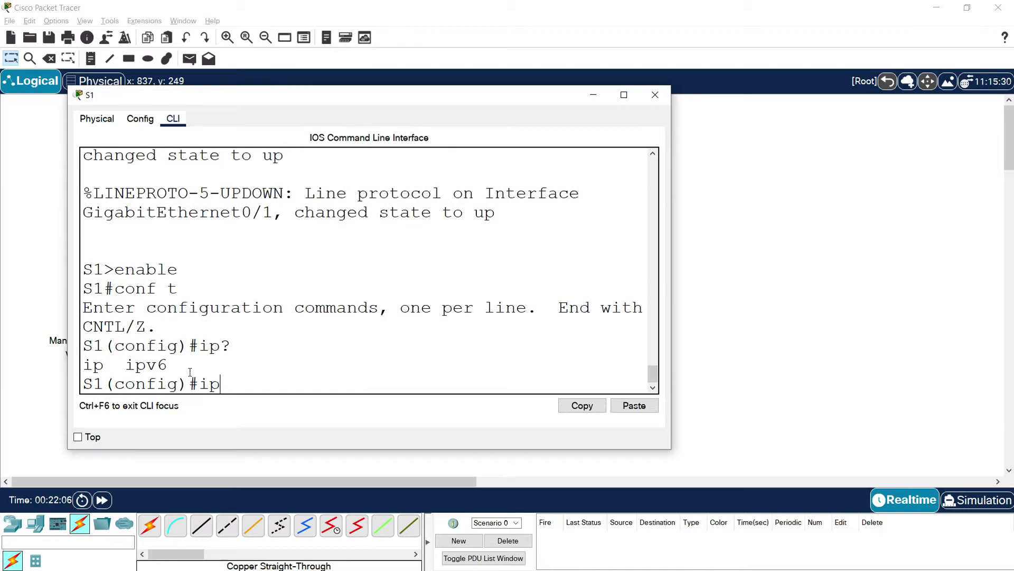
pyautogui.moveTo(104, 365); pyautogui.dragTo(171, 365)
pyautogui.click(271, 390)
# Step: Enable IPv6 routing on S1 with ipv6 unicast-routing and close the switch window
pyautogui.write('v6 unicast-routing')
pyautogui.press('Return')
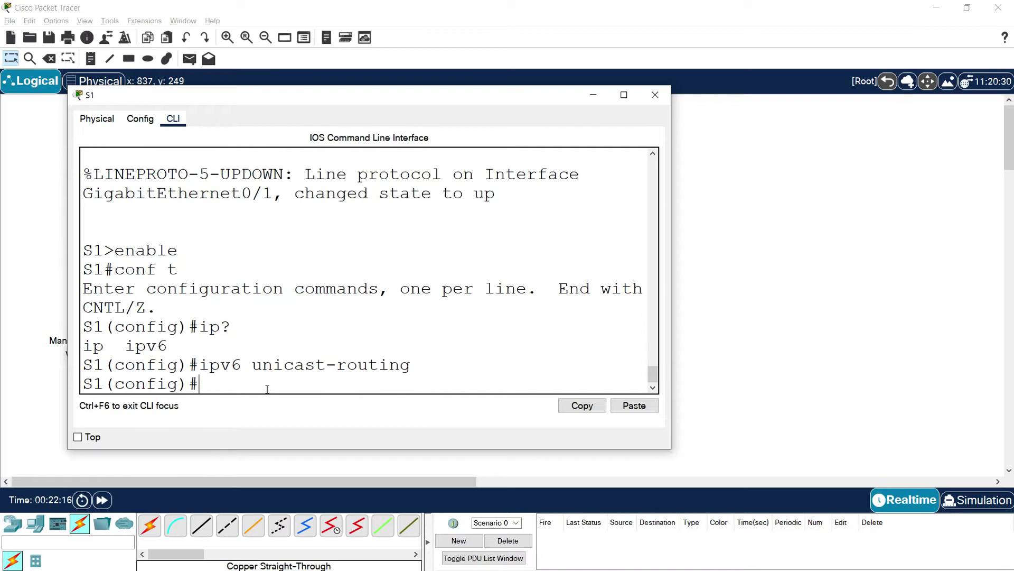
pyautogui.click(655, 95)
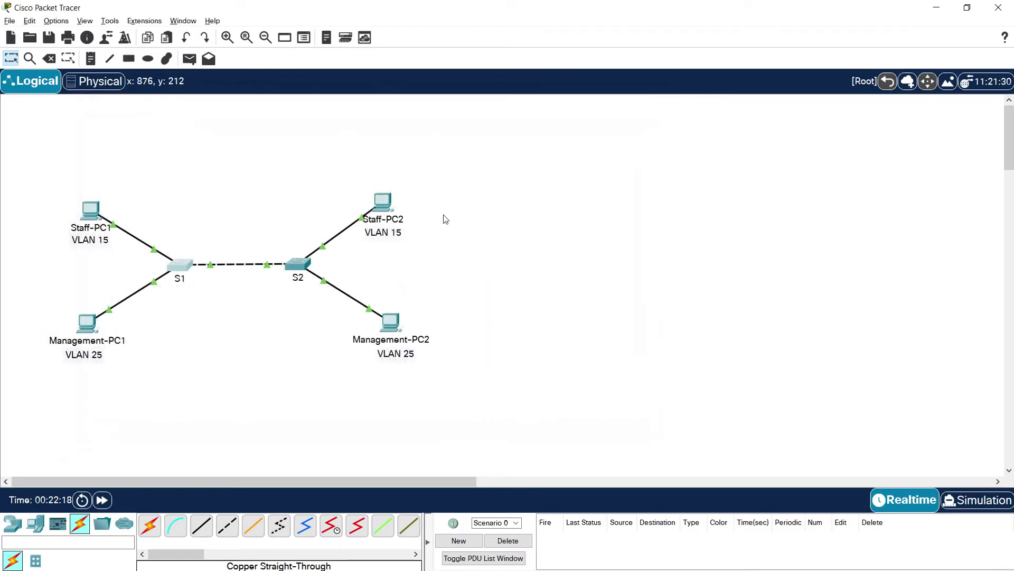
# Step: Open the command line of the second switch, enter global configuration mode, and set its hostname to S2
pyautogui.click(309, 266)
pyautogui.moveTo(406, 111); pyautogui.dragTo(182, 97)
pyautogui.press('Return')
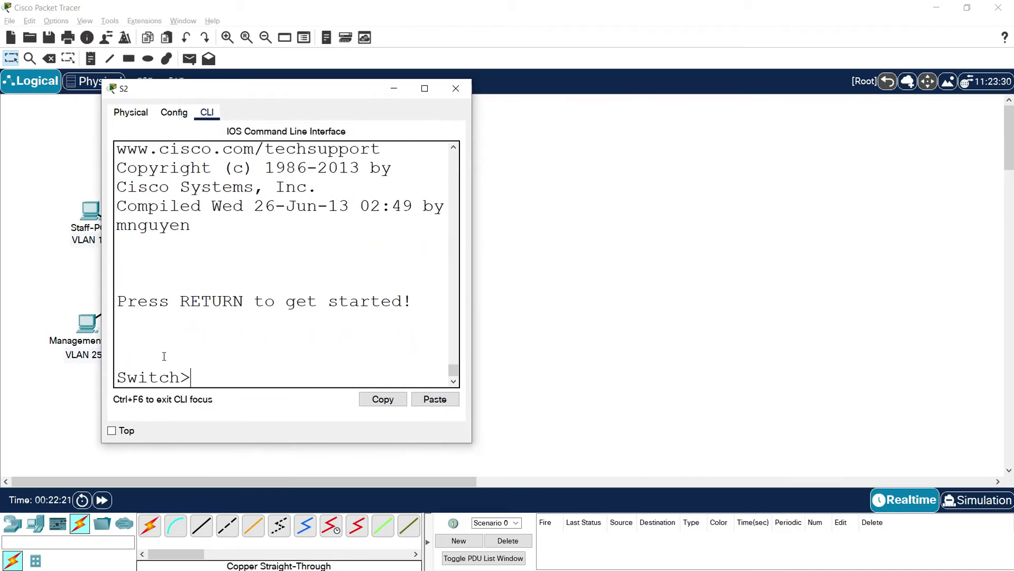
pyautogui.write('enable')
pyautogui.press('Return')
pyautogui.write('conf t')
pyautogui.press('Return')
pyautogui.write('hostname S')
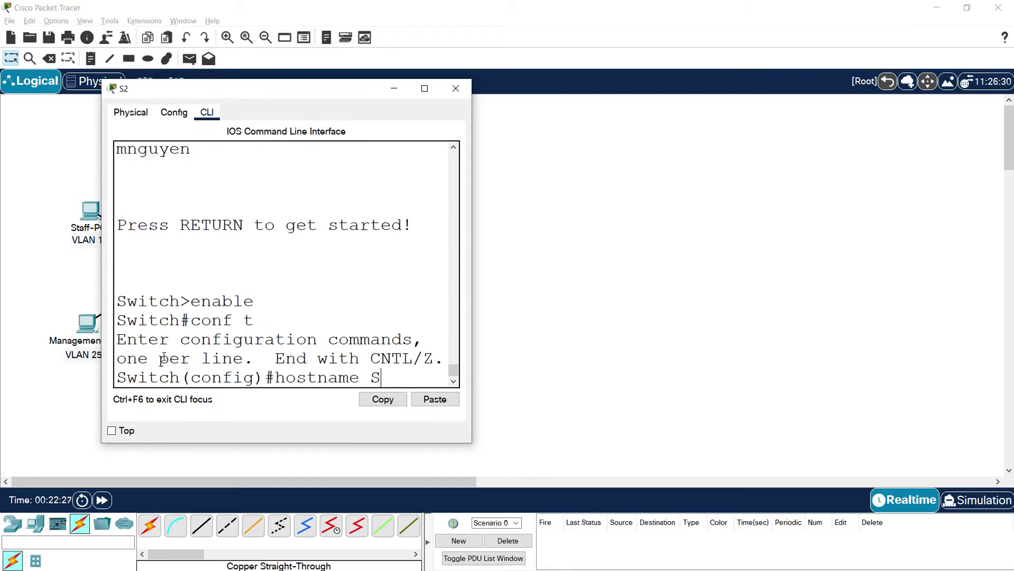
pyautogui.write('2')
pyautogui.press('Return')
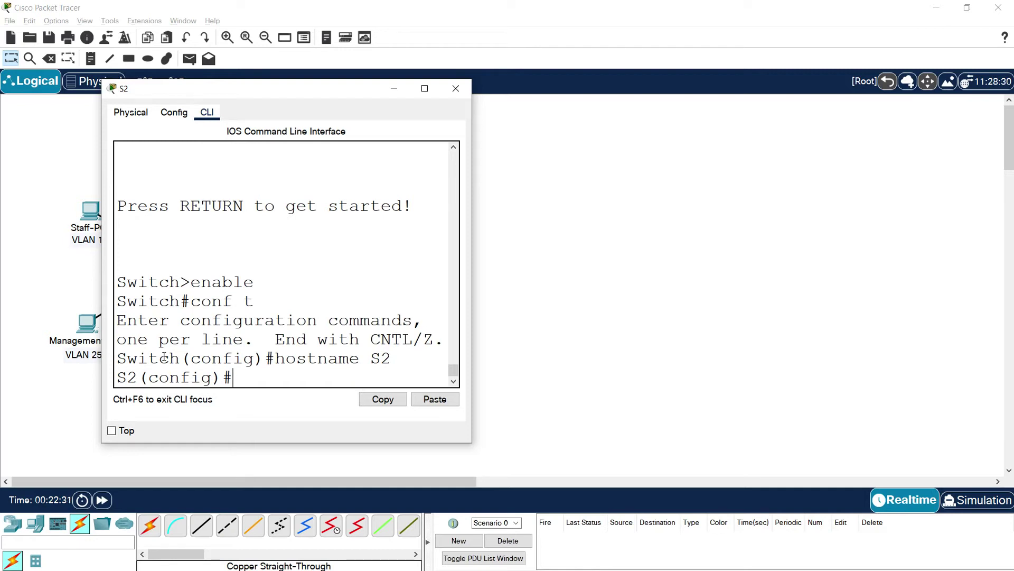
# Step: Enable IPv6 routing on S2 with ipv6 unicast-routing and close the switch window
pyautogui.write('ipv6 unicast-routing')
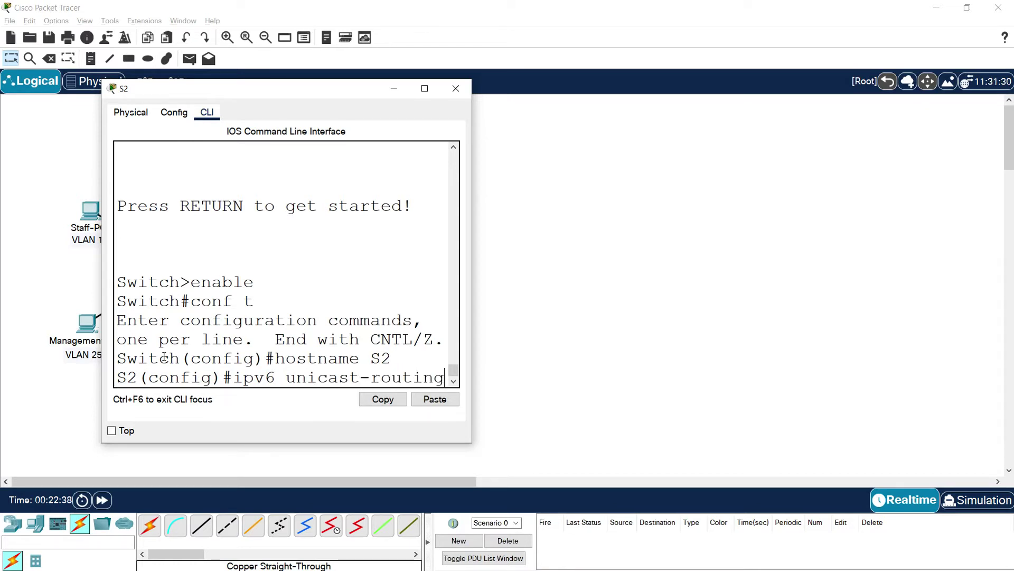
pyautogui.press('Return')
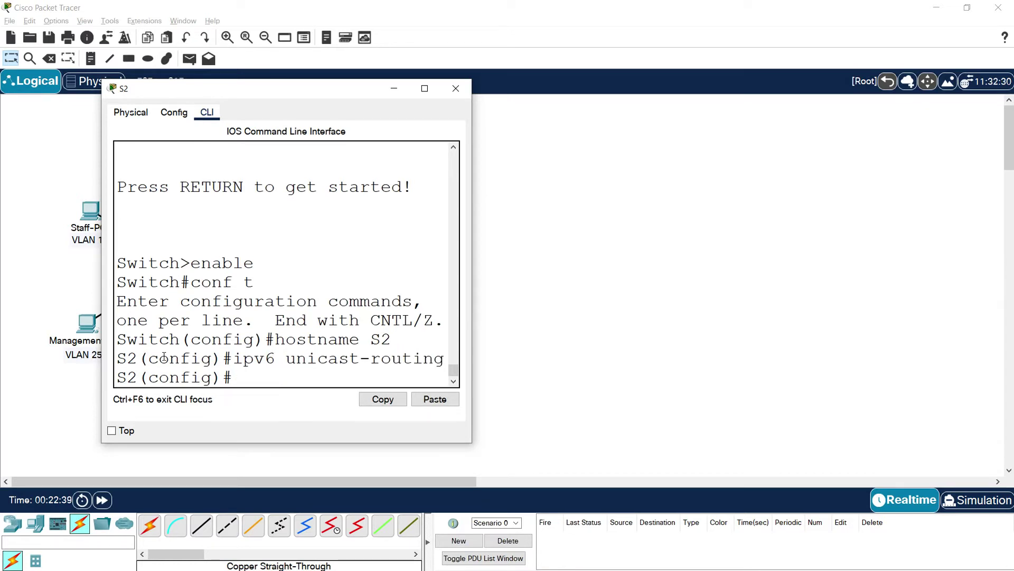
pyautogui.click(456, 88)
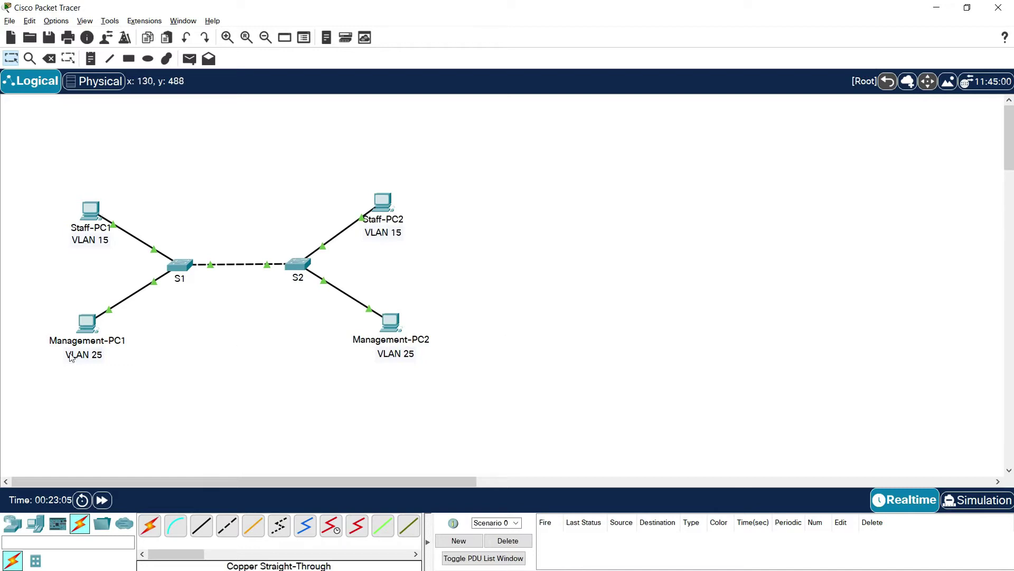
# Step: Reopen the command line of switch S1, move its window clear of the free workspace, and widen it
pyautogui.click(179, 265)
pyautogui.moveTo(430, 103); pyautogui.dragTo(144, 65)
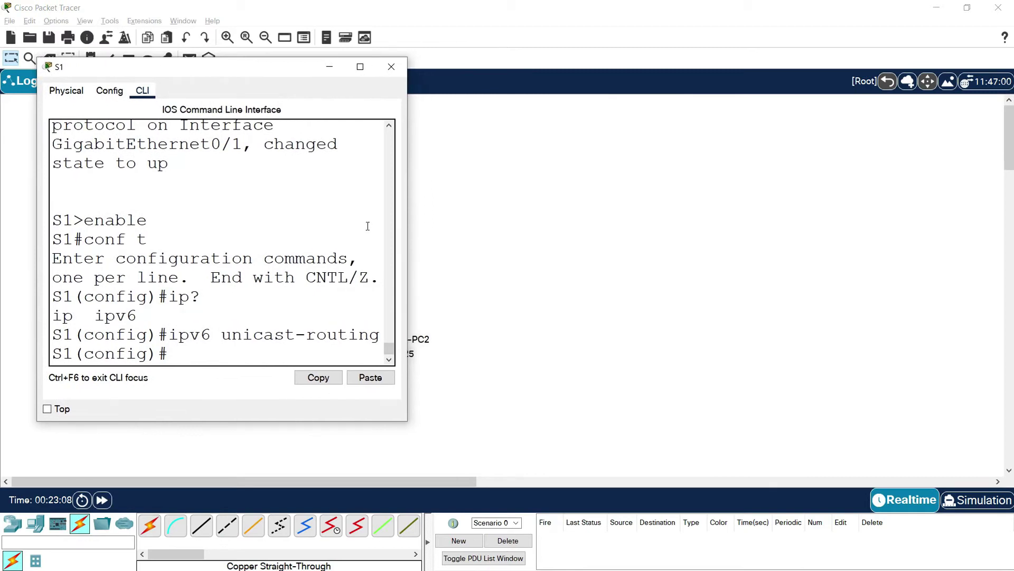
pyautogui.moveTo(407, 231); pyautogui.dragTo(523, 231)
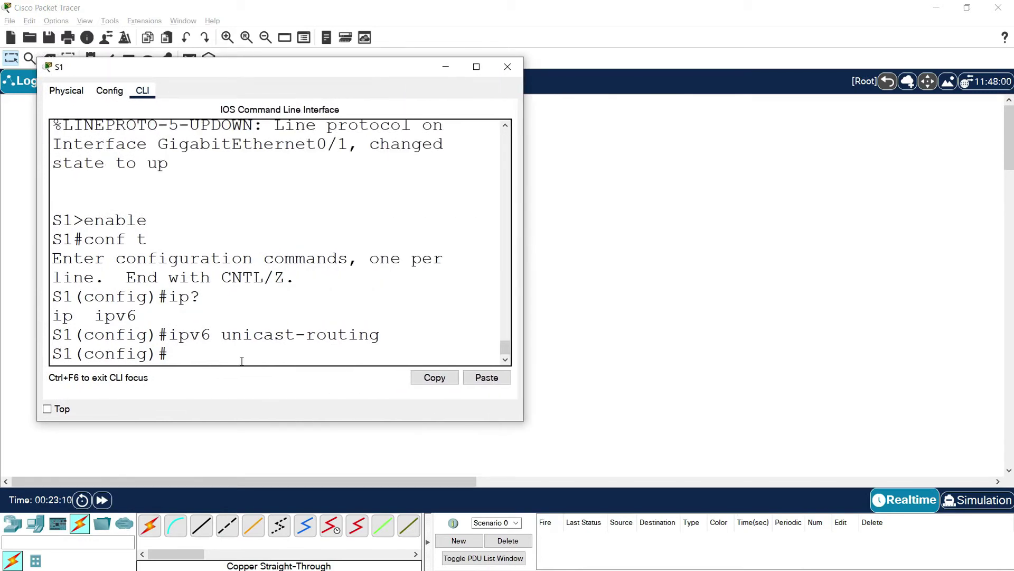
pyautogui.press('Return')
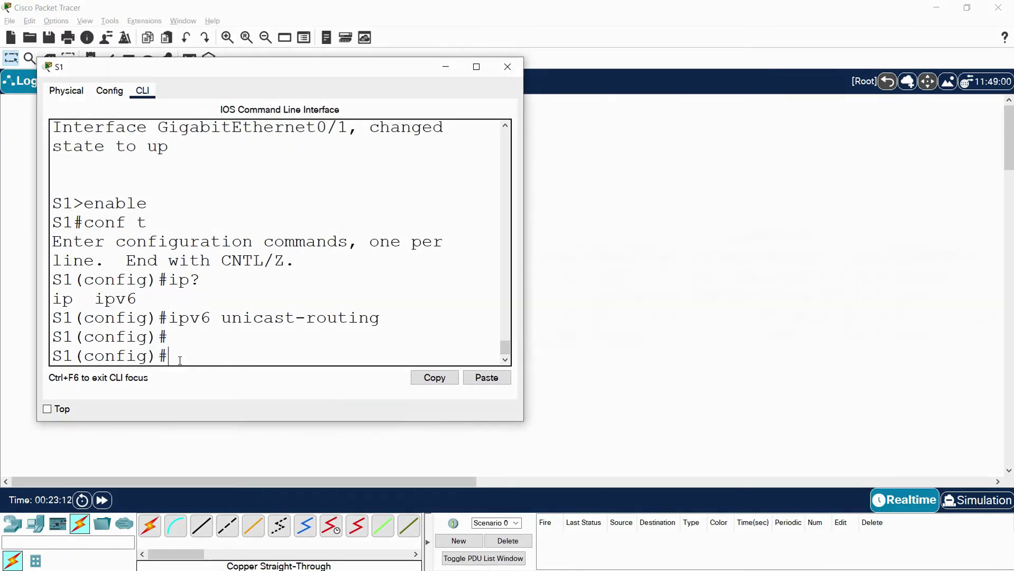
# Step: Create VLAN 15 on S1 and name it Staff
pyautogui.write('vlan 15')
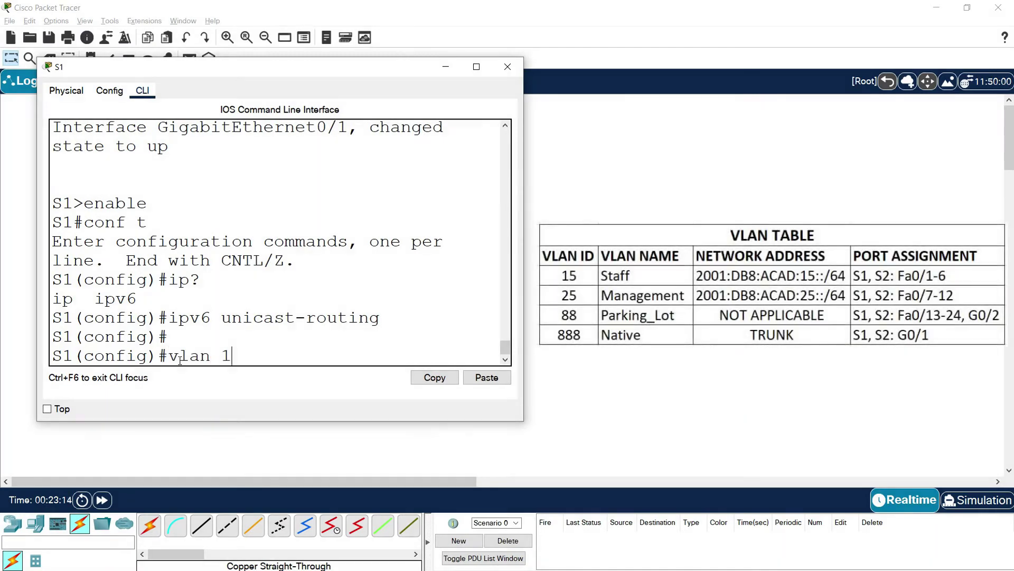
pyautogui.press('Return')
pyautogui.write('name st')
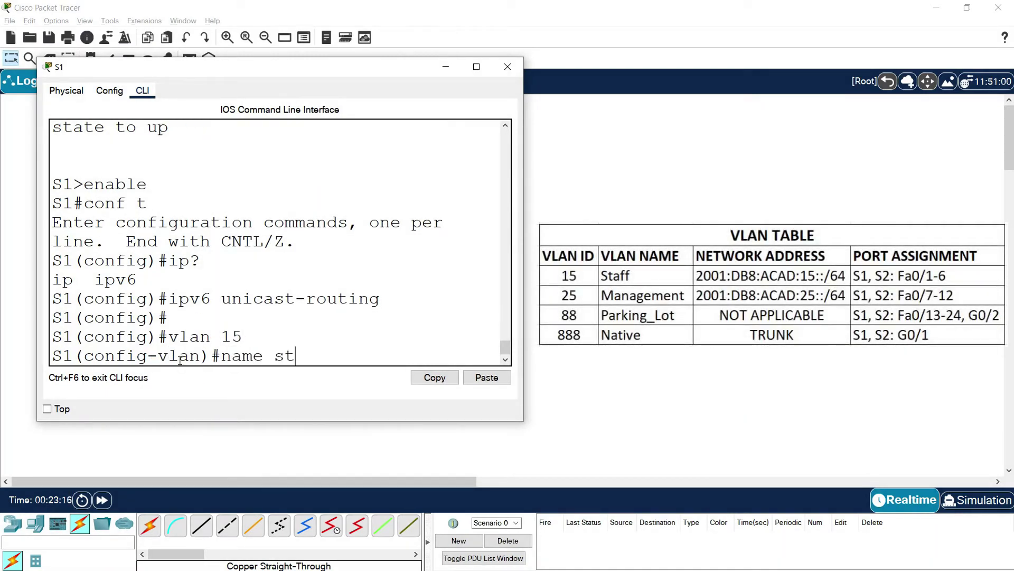
pyautogui.press('BackSpace')
pyautogui.write('Staff')
pyautogui.press('Return')
# Step: Create VLAN 25 on S1 and name it Management
pyautogui.write('vlan)#vl')
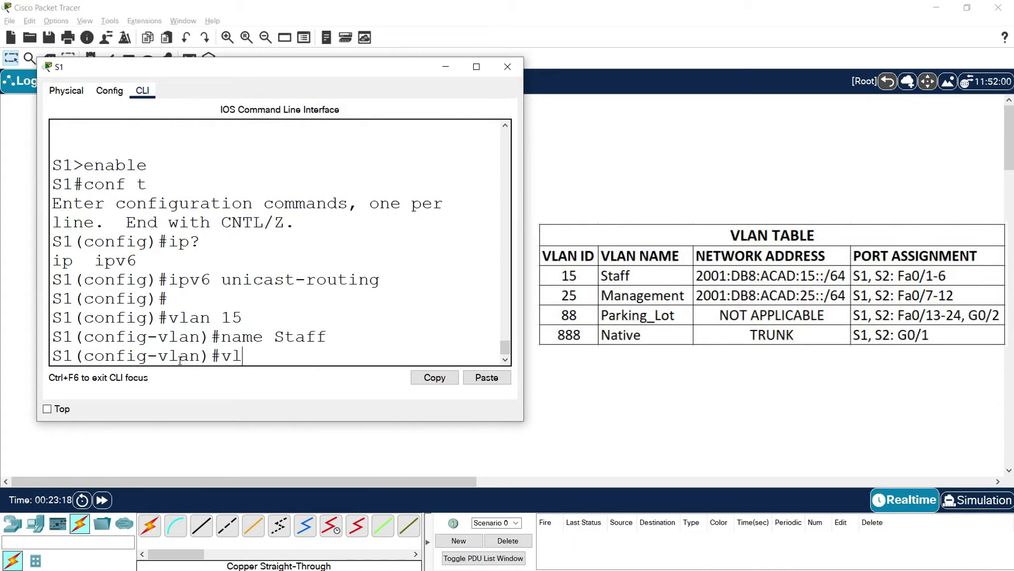
pyautogui.write(' 25')
pyautogui.press('Return')
pyautogui.write('name Man')
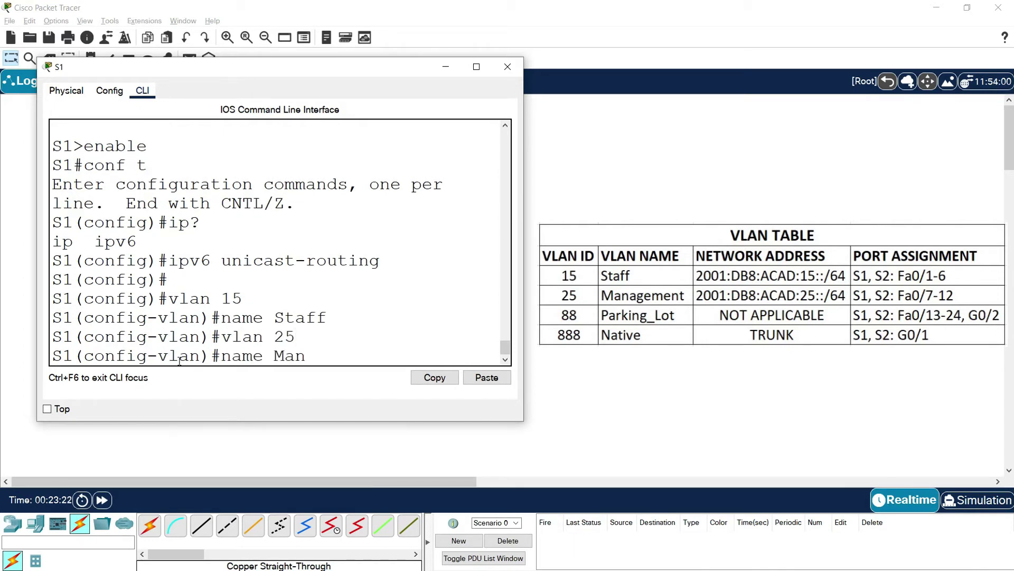
pyautogui.write('agement')
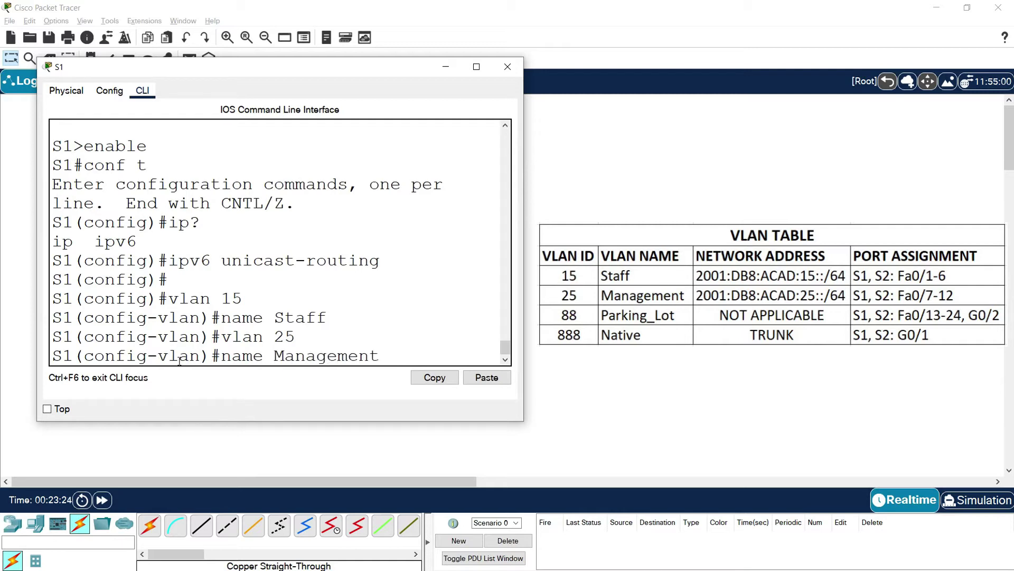
pyautogui.press('Return')
# Step: Create VLAN 88 on S1
pyautogui.write('vlan 88')
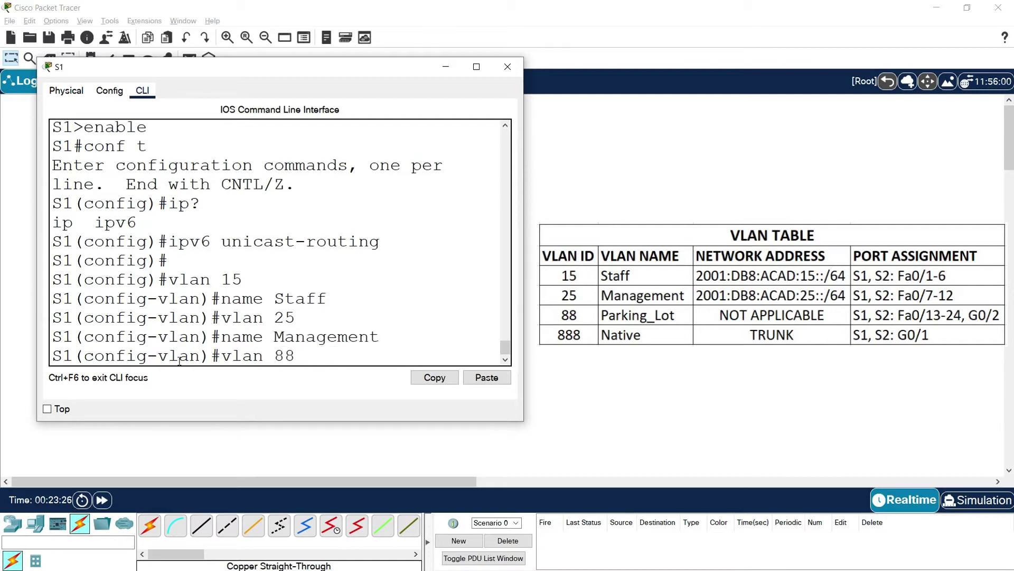
# Step: Finish creating VLAN 88 on S1 with the name Parking_Lot, and add VLAN 888 named Native
pyautogui.press('Return')
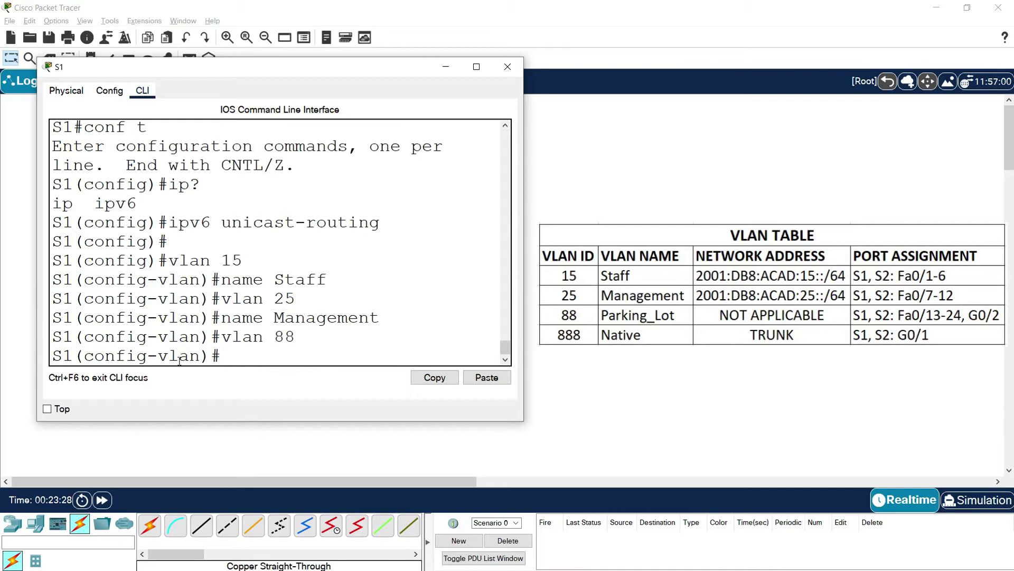
pyautogui.write('name Parking_Lot')
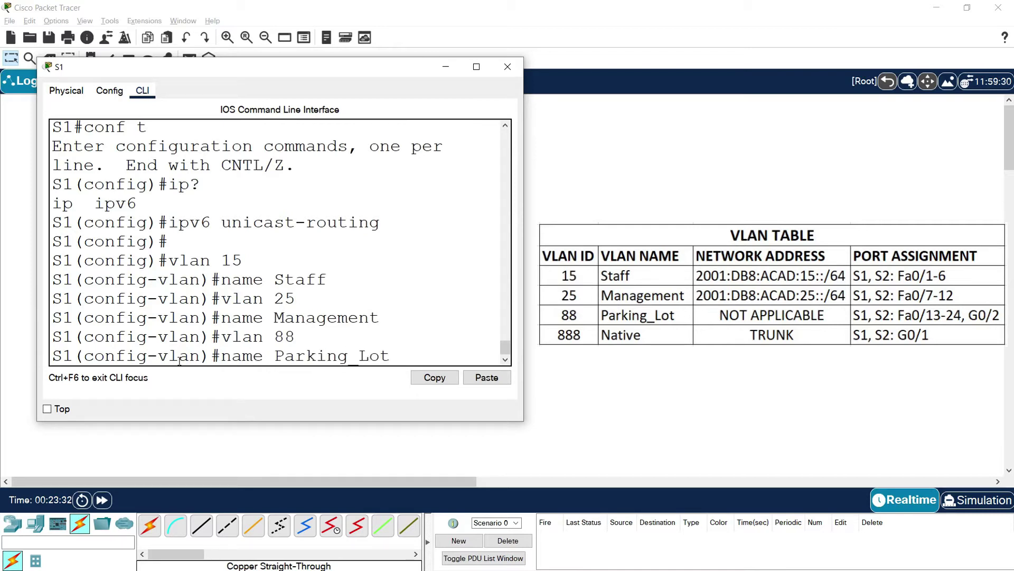
pyautogui.press('Return')
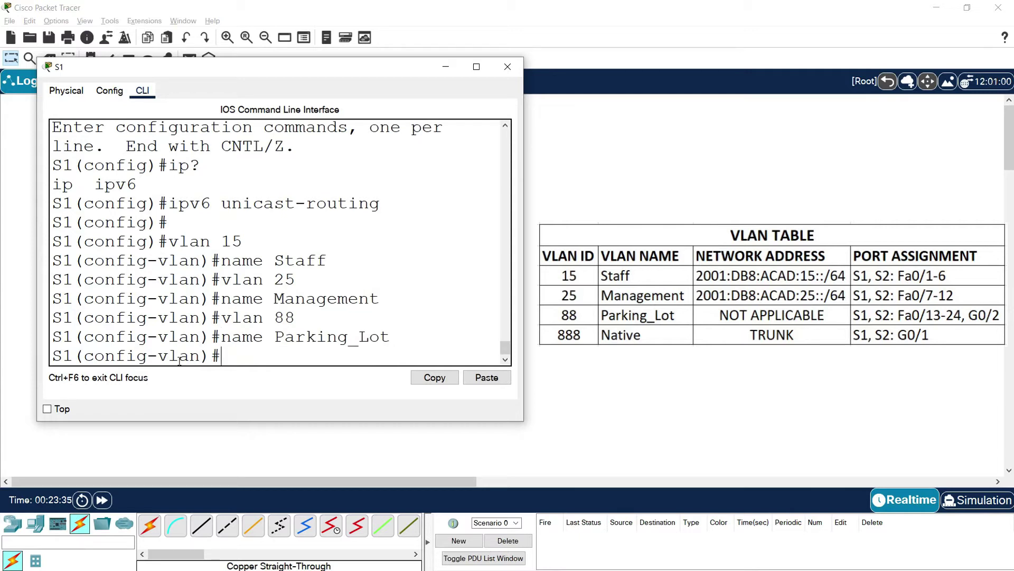
pyautogui.write('vlan 888')
pyautogui.press('Return')
pyautogui.write('name Native')
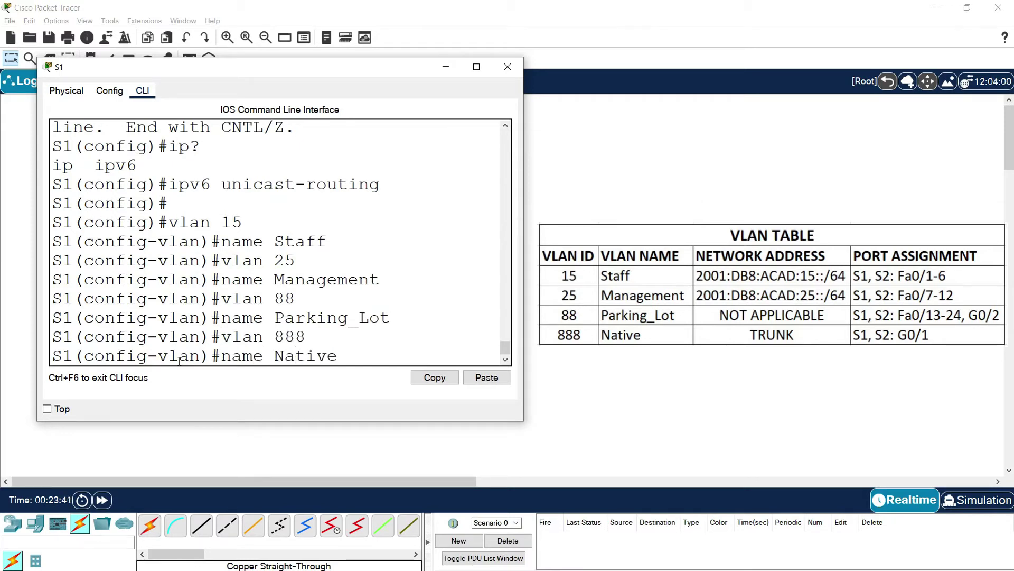
pyautogui.press('Return')
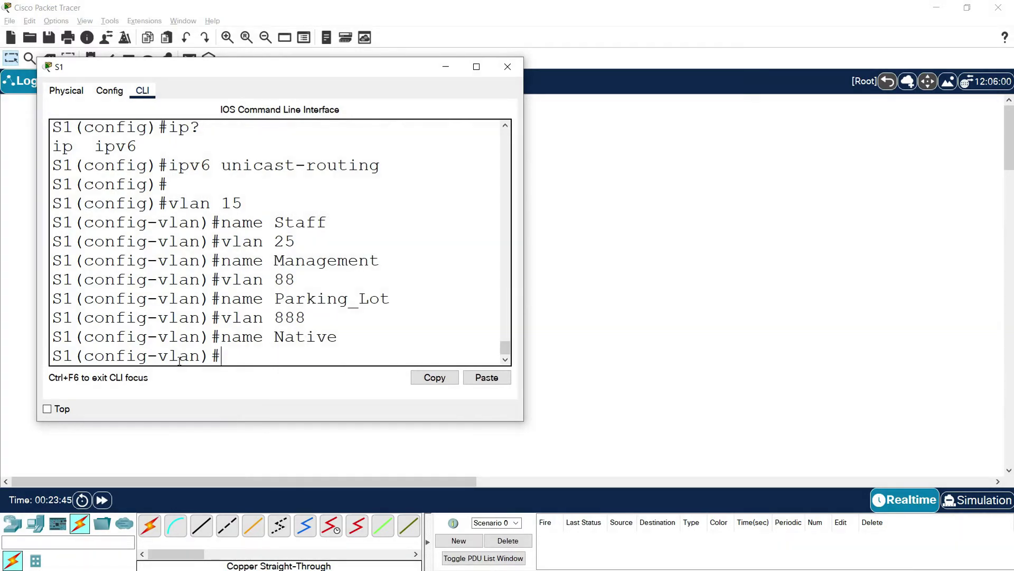
# Step: Exit configuration mode on S1 and examine the new VLANs with show vlan brief in an enlarged CLI window
pyautogui.write('end')
pyautogui.press('Return')
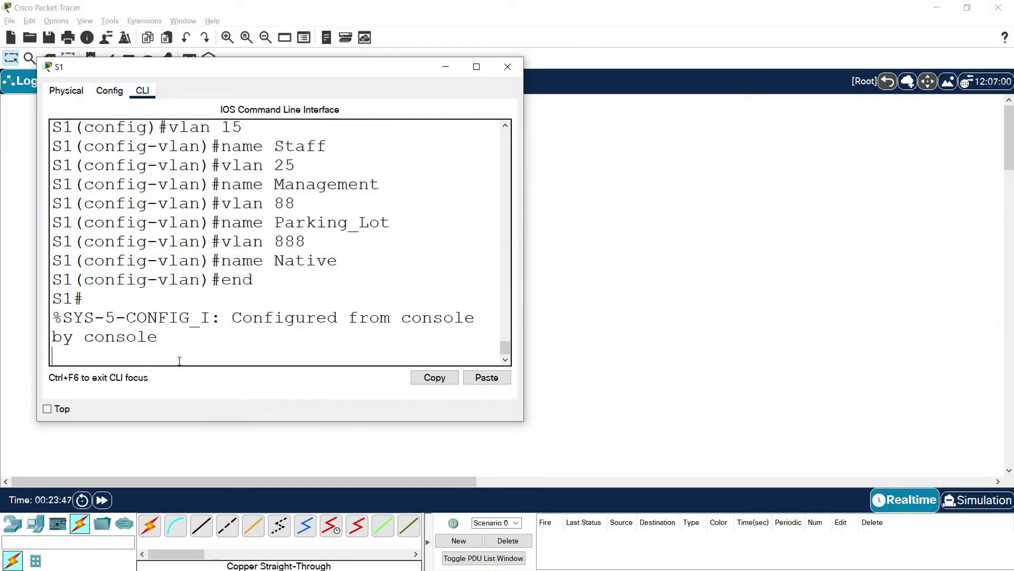
pyautogui.write('show vlan br')
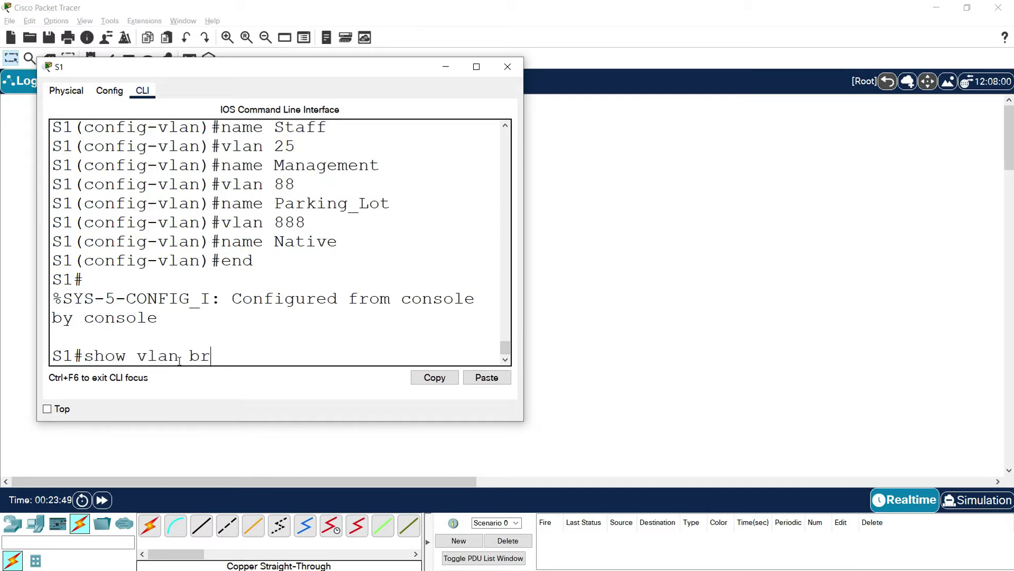
pyautogui.write('ief')
pyautogui.press('Return')
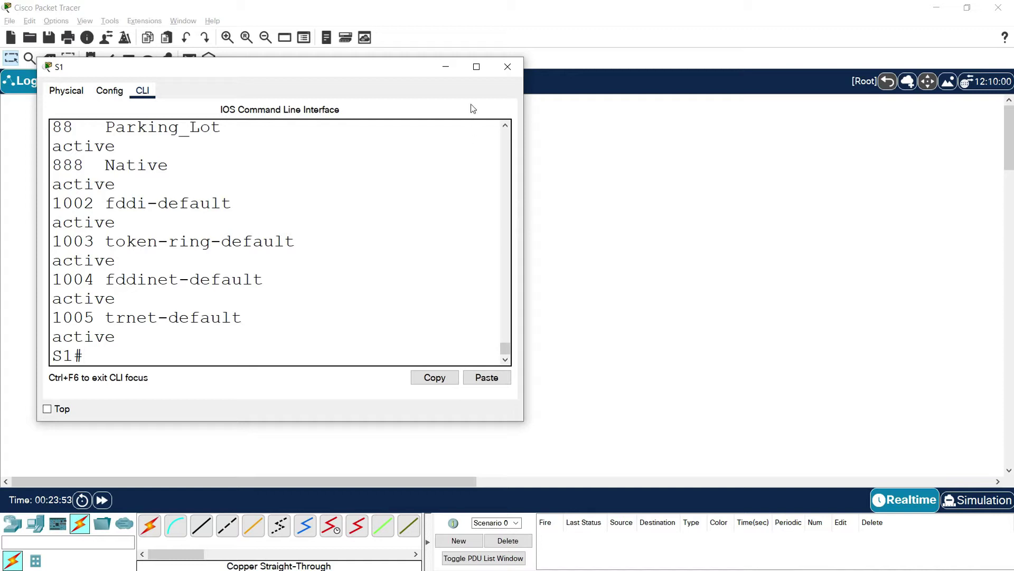
pyautogui.click(476, 67)
pyautogui.moveTo(16, 352); pyautogui.dragTo(535, 402)
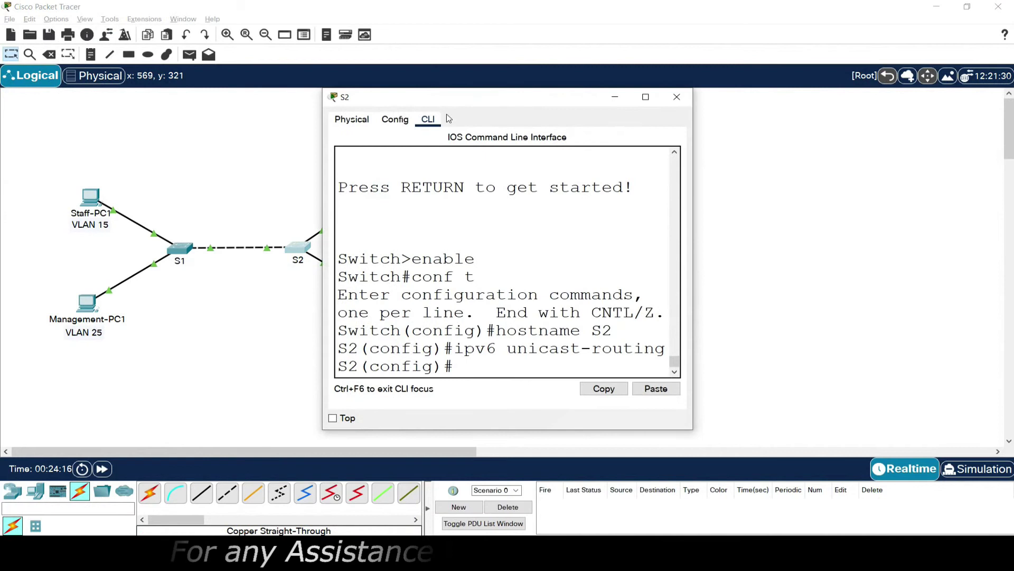
# Step: Make room for S2's CLI window and create VLAN 15 on S2 with the name Staff
pyautogui.moveTo(449, 108); pyautogui.dragTo(152, 86)
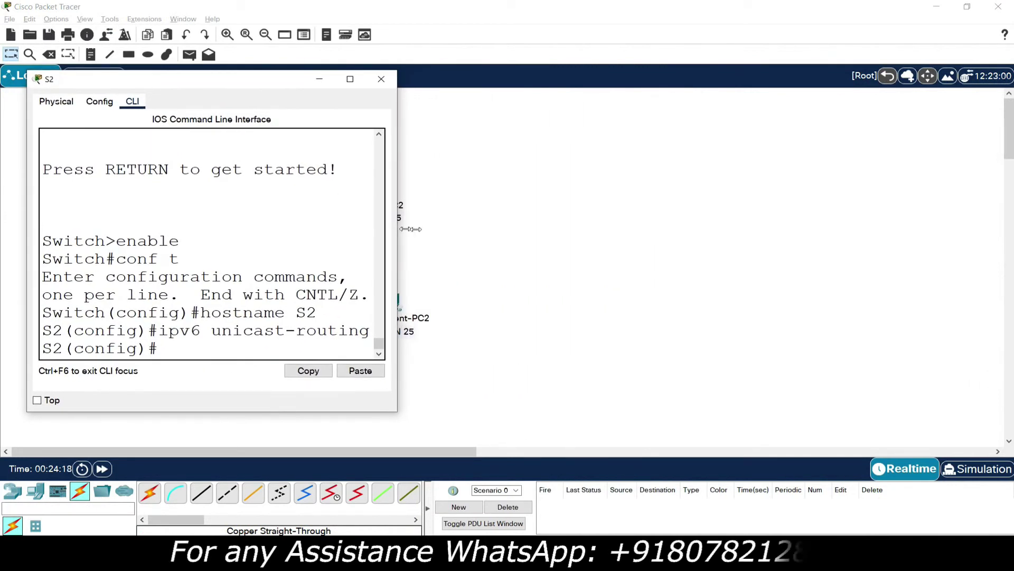
pyautogui.moveTo(398, 254); pyautogui.dragTo(471, 254)
pyautogui.write('vlan 15')
pyautogui.press('Return')
pyautogui.write('name Staff')
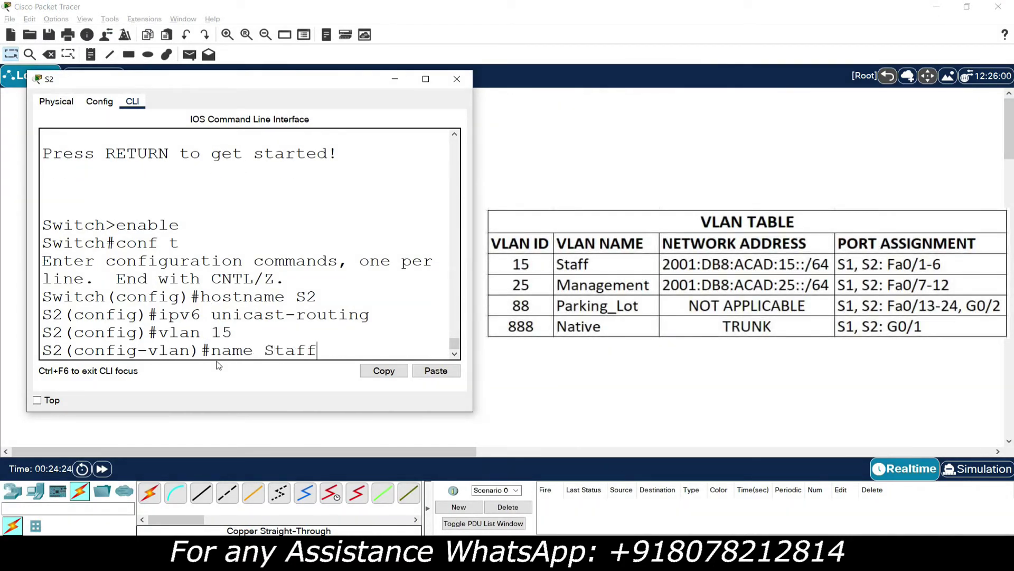
pyautogui.press('Return')
# Step: Create VLAN 25 on S2 and name it Management
pyautogui.write('name')
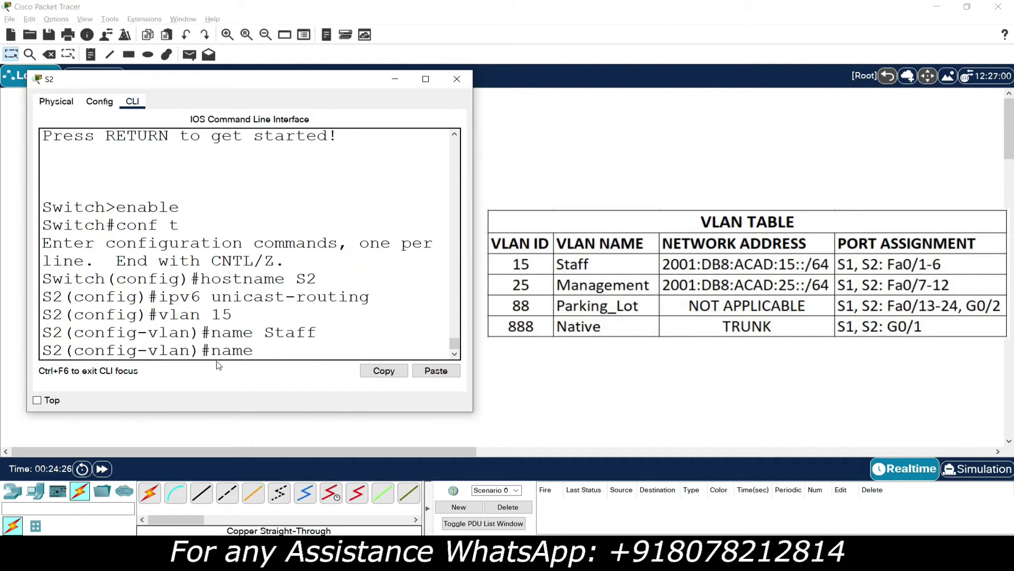
pyautogui.press('BackSpace')
pyautogui.press('BackSpace')
pyautogui.press('BackSpace')
pyautogui.write('vlan 25')
pyautogui.press('Return')
pyautogui.write('name M')
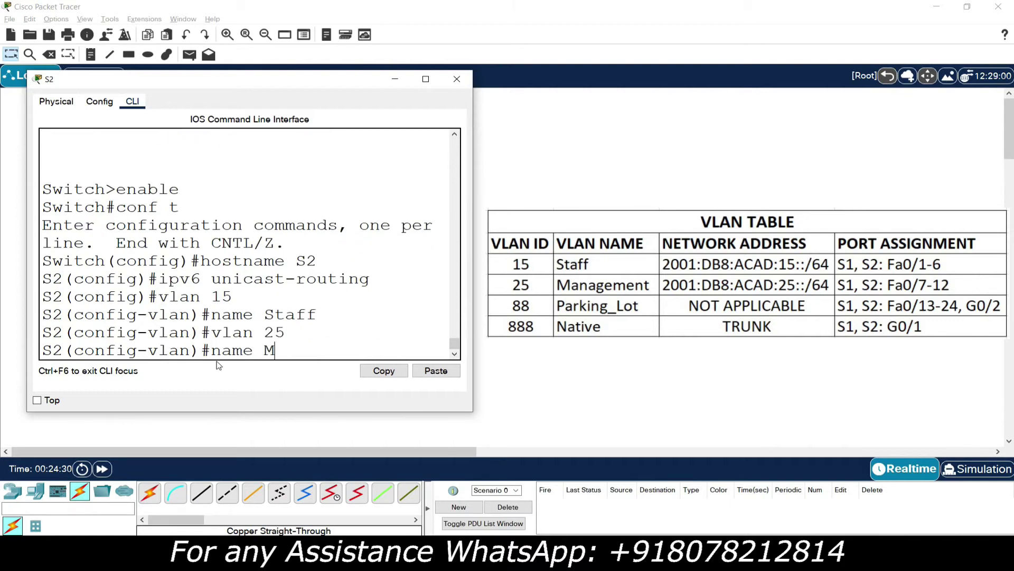
pyautogui.write('anagement')
pyautogui.press('Return')
# Step: Create VLAN 88 on S2 and name it Parking_Lot
pyautogui.write('vlan)#vla')
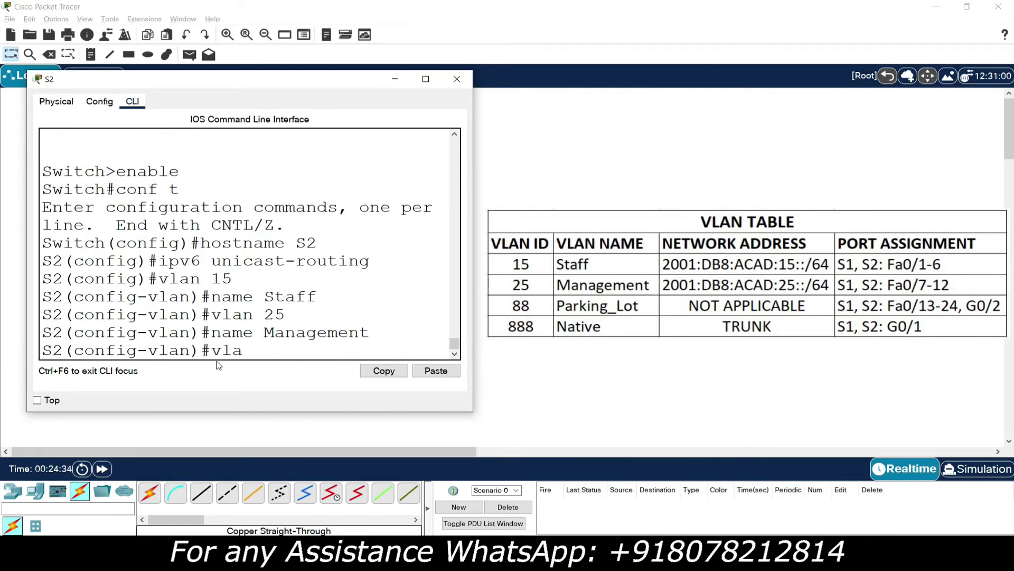
pyautogui.write('n 88')
pyautogui.press('Return')
pyautogui.write('name Pa')
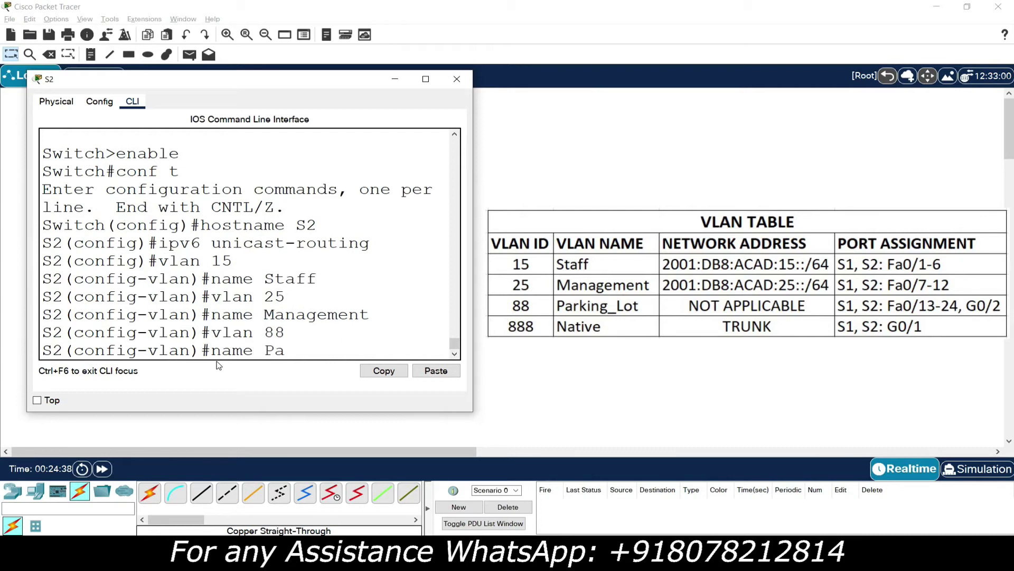
pyautogui.write('rking_Lot')
pyautogui.press('Return')
# Step: Create VLAN 888 on S2 and name it Native
pyautogui.write('vlan)#vl')
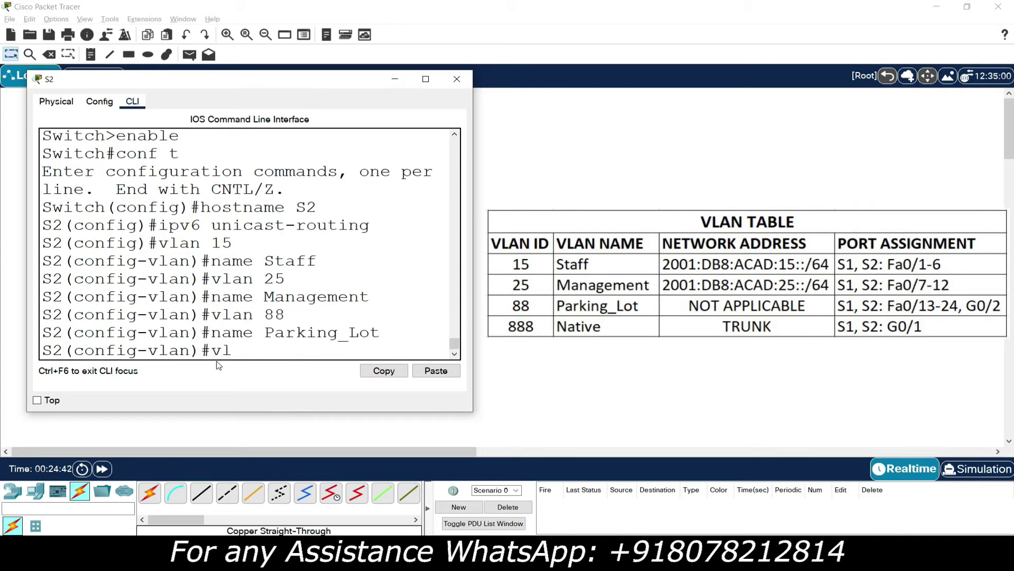
pyautogui.write(' 888')
pyautogui.press('Return')
pyautogui.write('name Native')
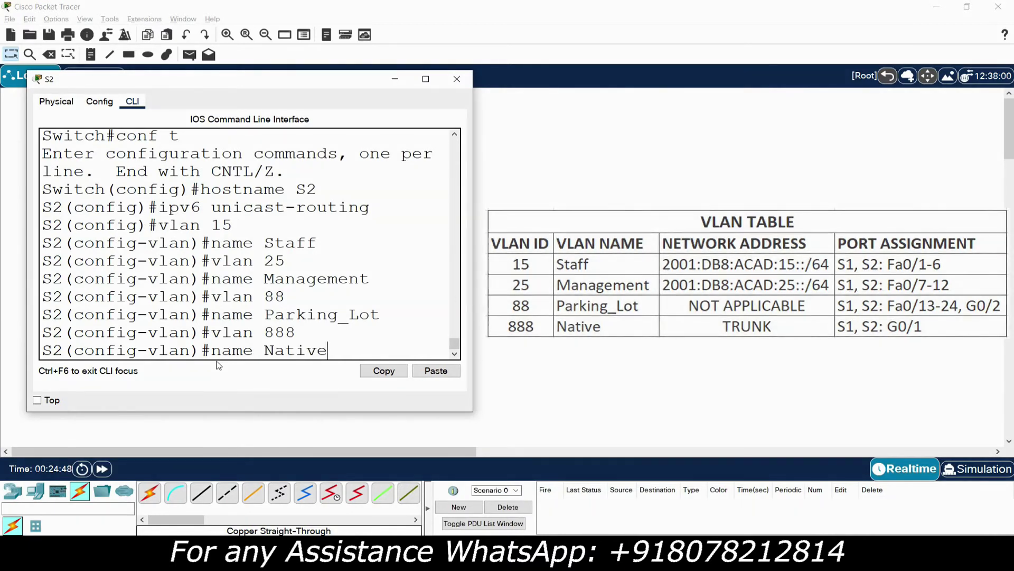
pyautogui.press('Return')
# Step: Exit configuration mode on S2, examine its VLANs with show vlan brief, and close the CLI window
pyautogui.write('end')
pyautogui.press('Return')
pyautogui.press('Return')
pyautogui.write('sh')
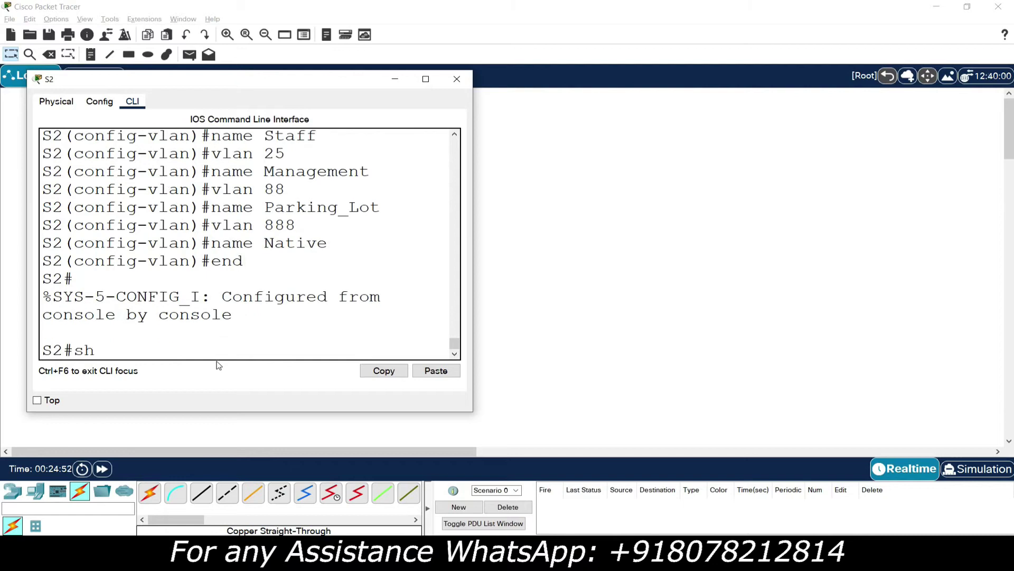
pyautogui.write('ow vlan brief')
pyautogui.press('Return')
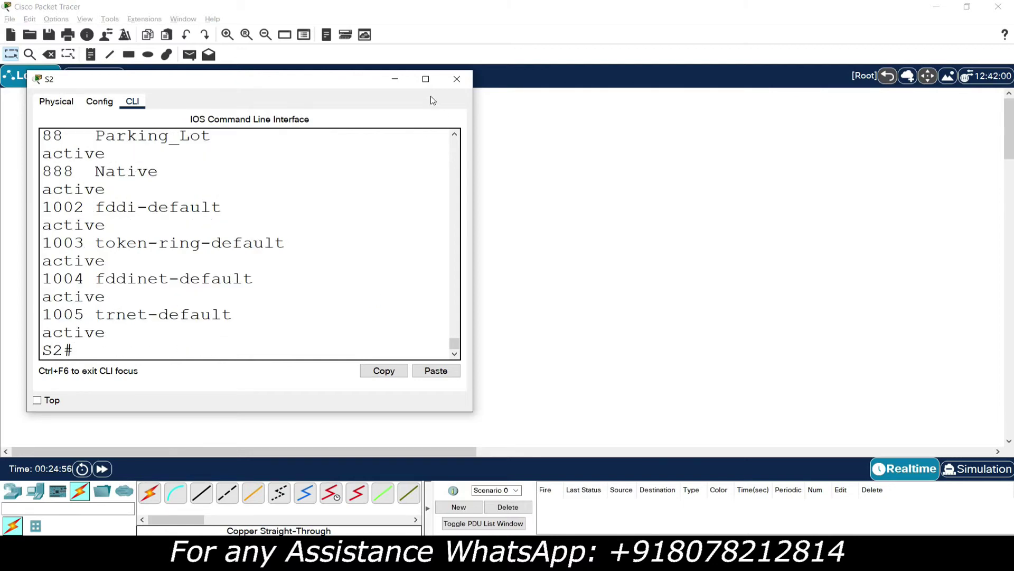
pyautogui.click(426, 78)
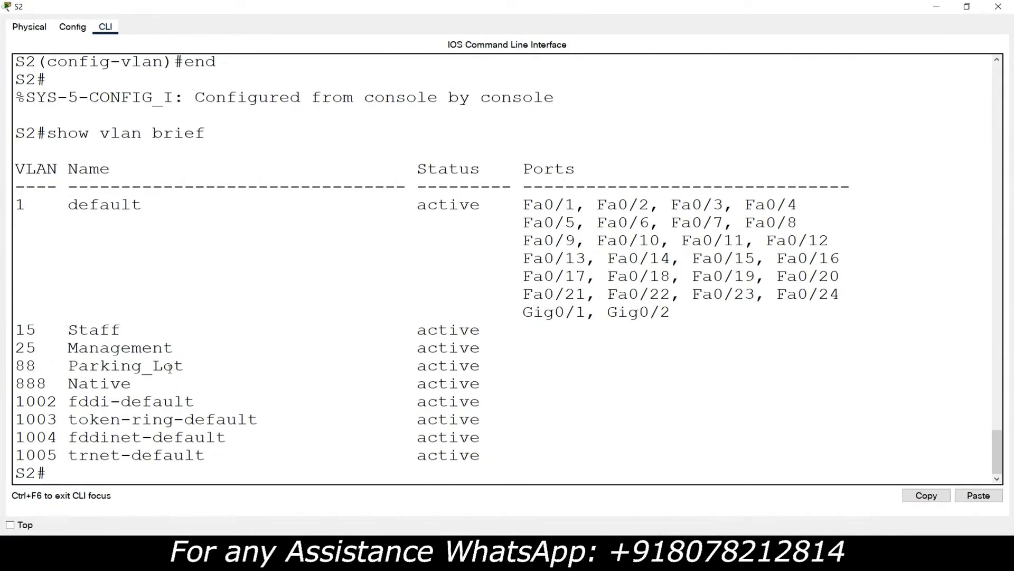
pyautogui.moveTo(19, 332); pyautogui.dragTo(528, 384)
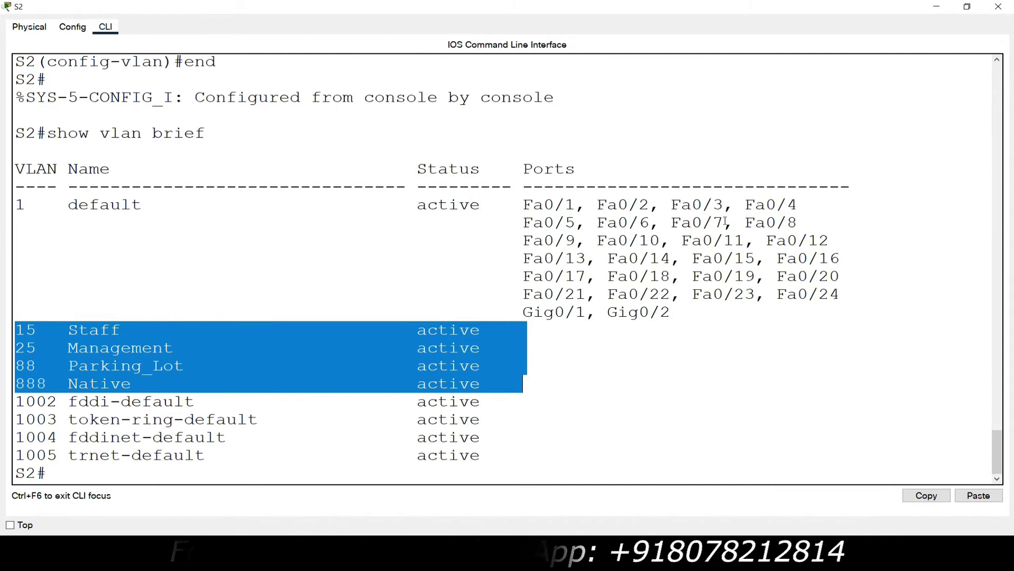
pyautogui.click(995, 10)
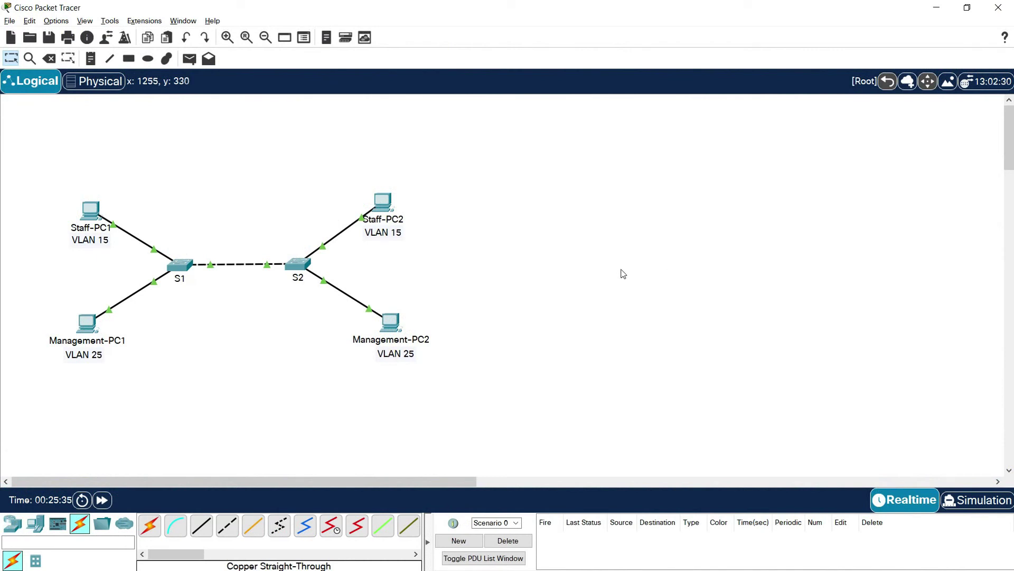
# Step: Open S1's CLI and configure interface range fa0/1-6 with switchport mode access
pyautogui.click(180, 264)
pyautogui.moveTo(479, 111); pyautogui.dragTo(180, 101)
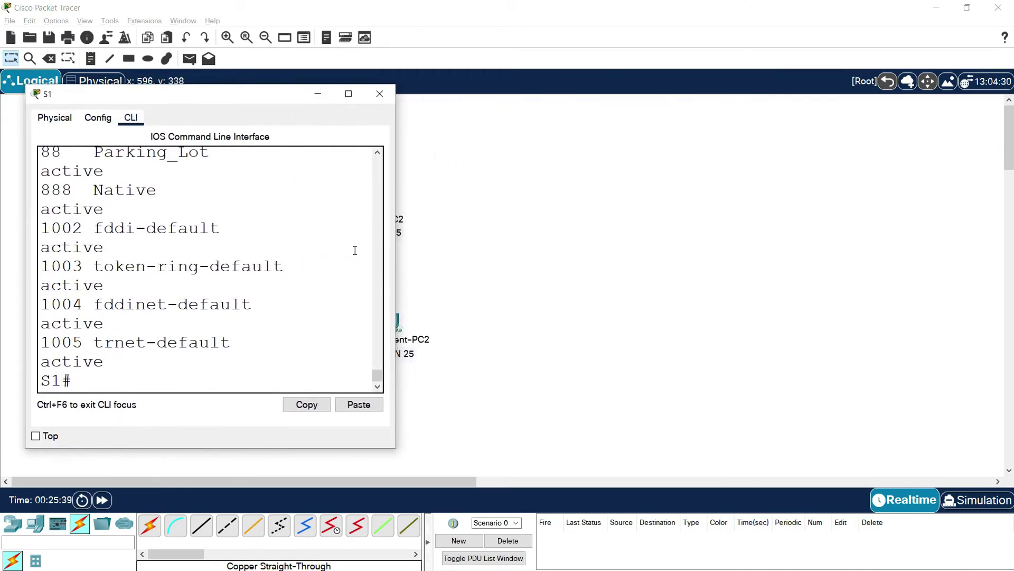
pyautogui.moveTo(398, 257); pyautogui.dragTo(493, 257)
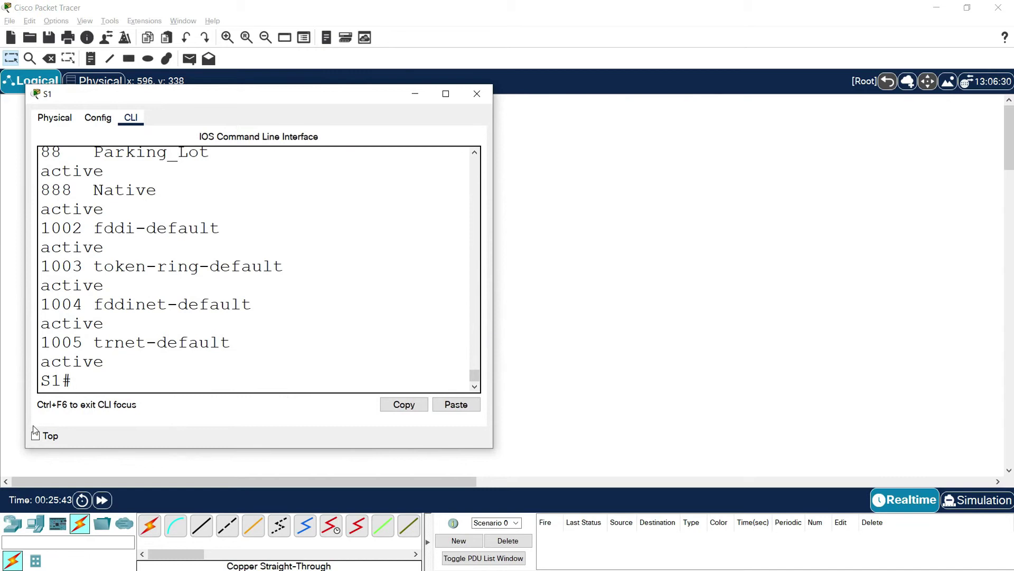
pyautogui.write('onf t')
pyautogui.press('Return')
pyautogui.write('interface ')
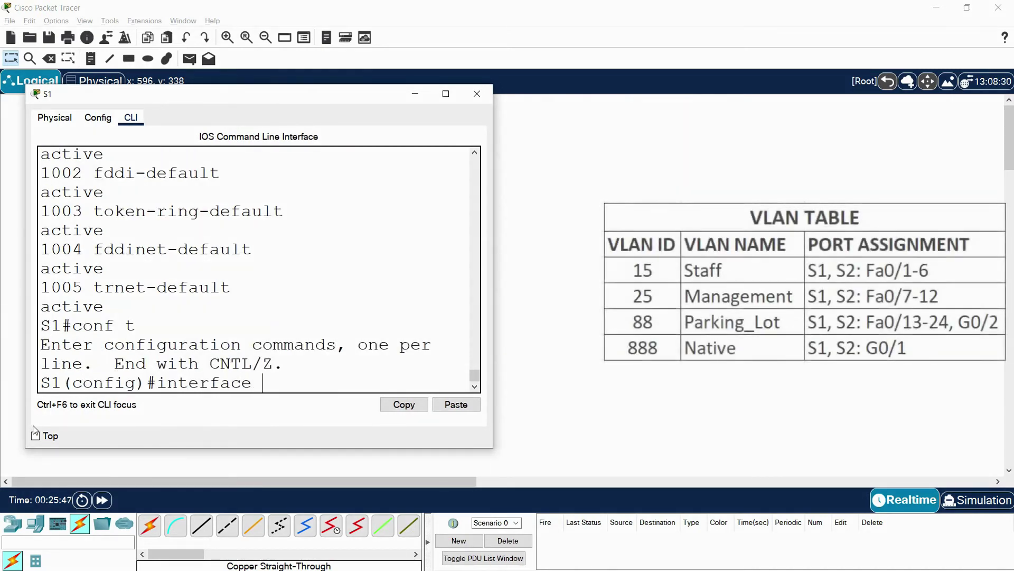
pyautogui.write('range fa')
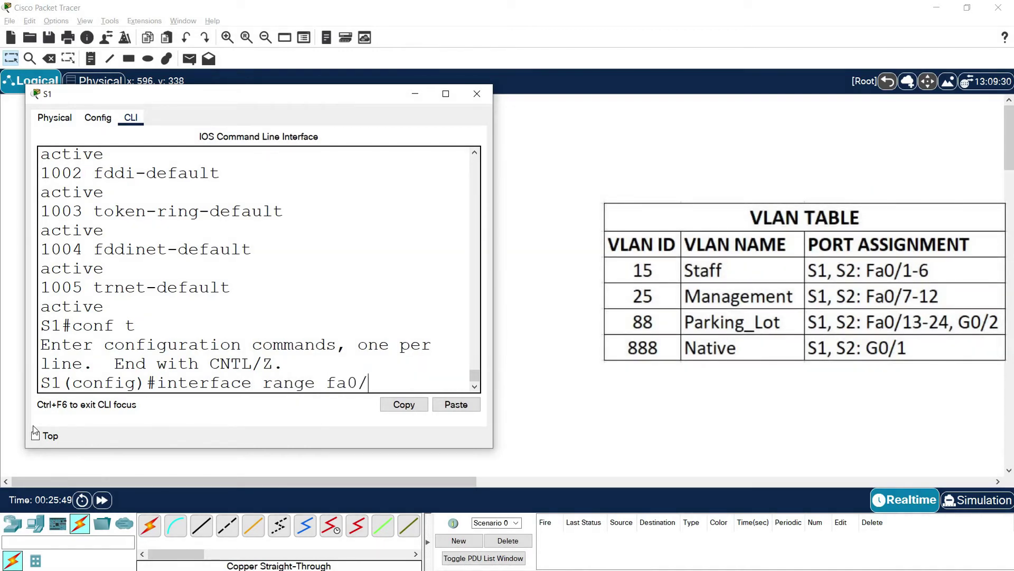
pyautogui.write('0/1-6')
pyautogui.press('Return')
pyautogui.write('switchport mode access')
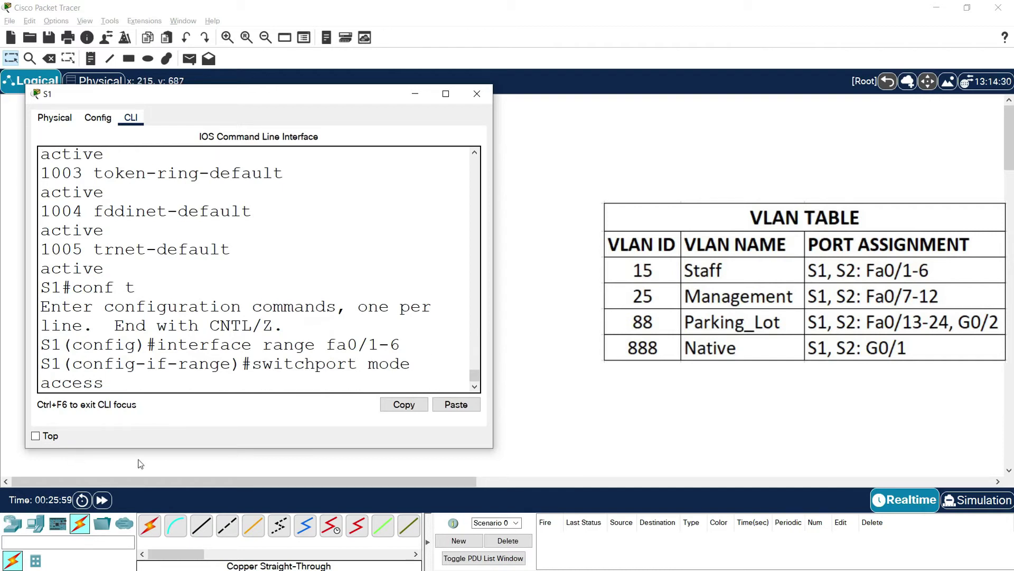
pyautogui.moveTo(495, 336); pyautogui.dragTo(584, 336)
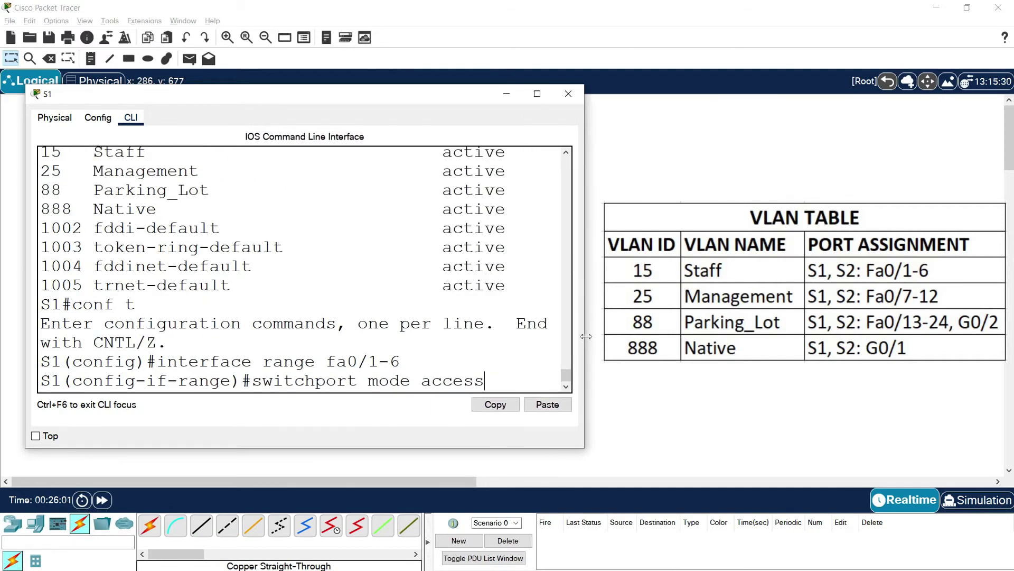
pyautogui.press('Return')
# Step: Assign the selected fa0/1-6 access ports on S1 to VLAN 15
pyautogui.write('swit')
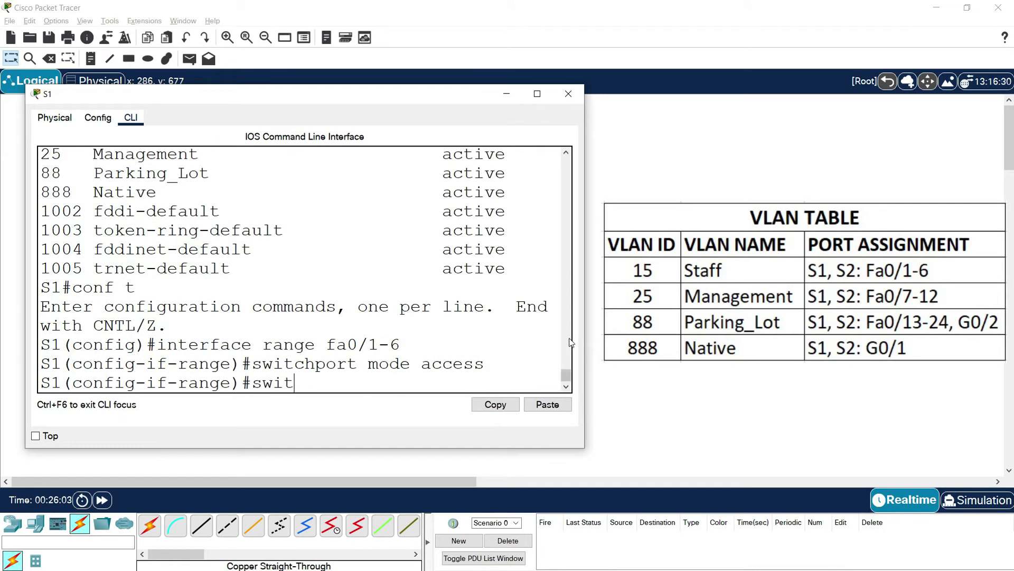
pyautogui.write('chport access')
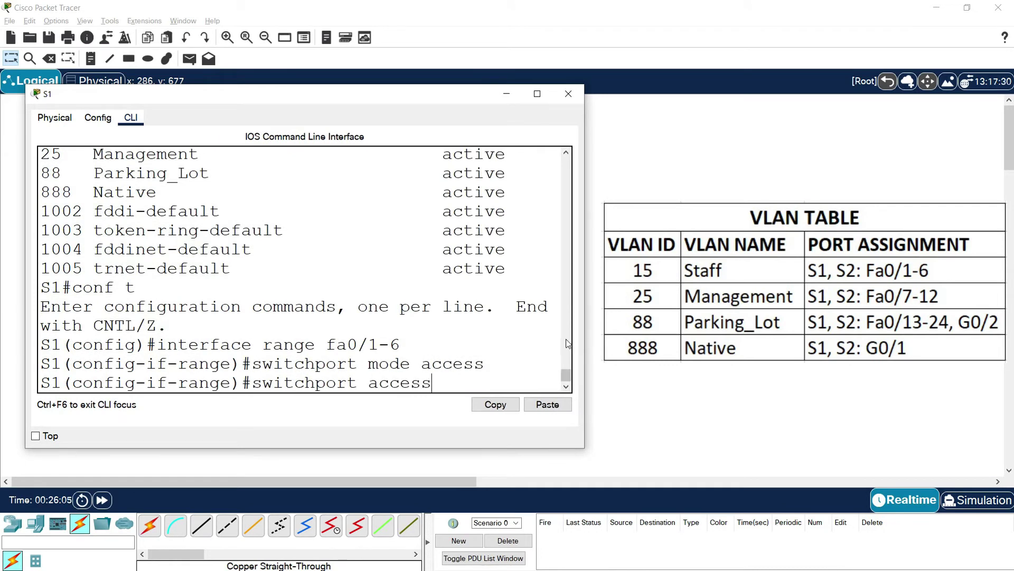
pyautogui.write(' val')
pyautogui.press('BackSpace')
pyautogui.press('BackSpace')
pyautogui.write('lan')
pyautogui.write('15')
pyautogui.press('Return')
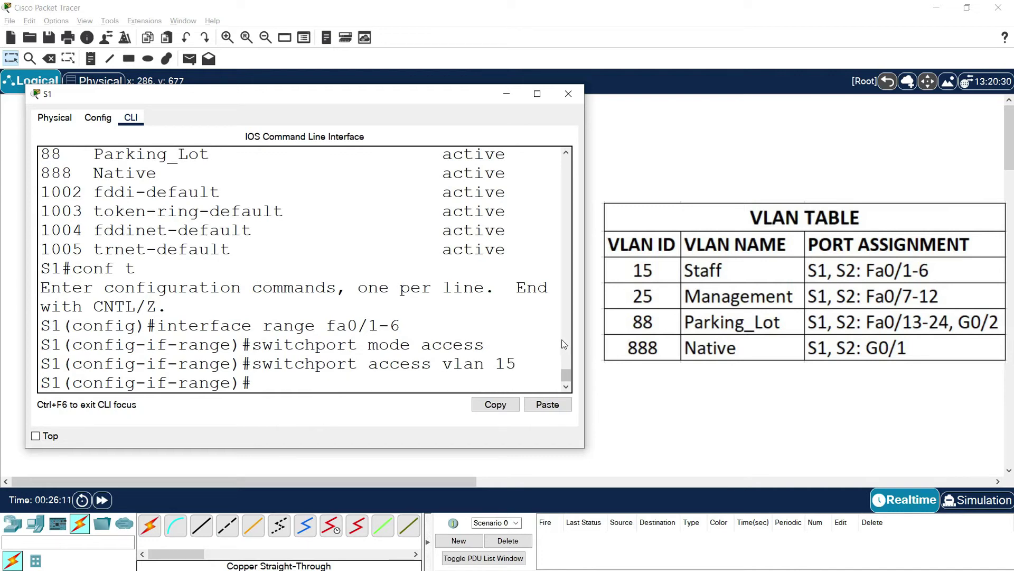
# Step: Select interface range fa0/7-12 on S1 and set its ports to switchport mode access
pyautogui.write('interface')
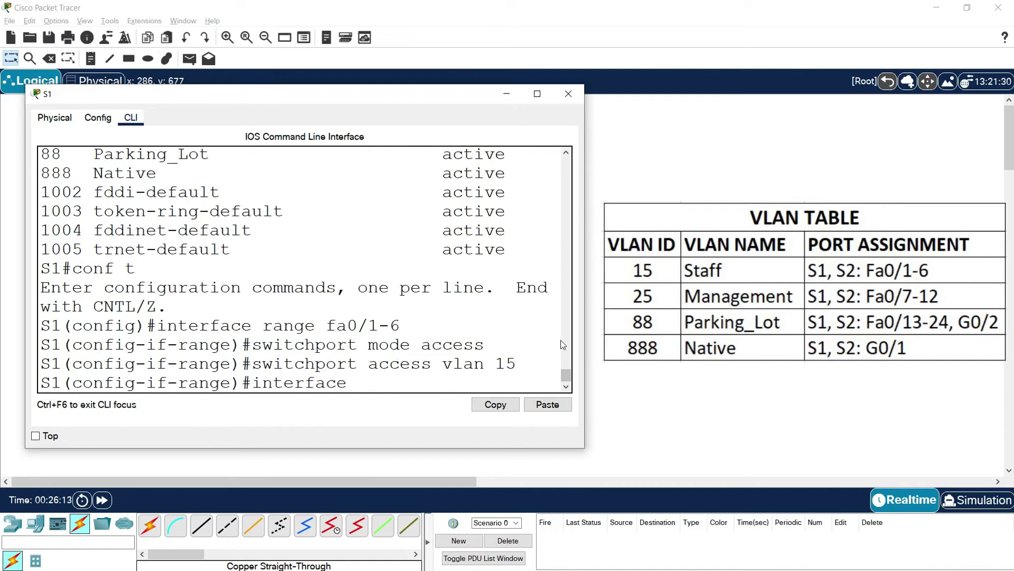
pyautogui.write(' range fa0')
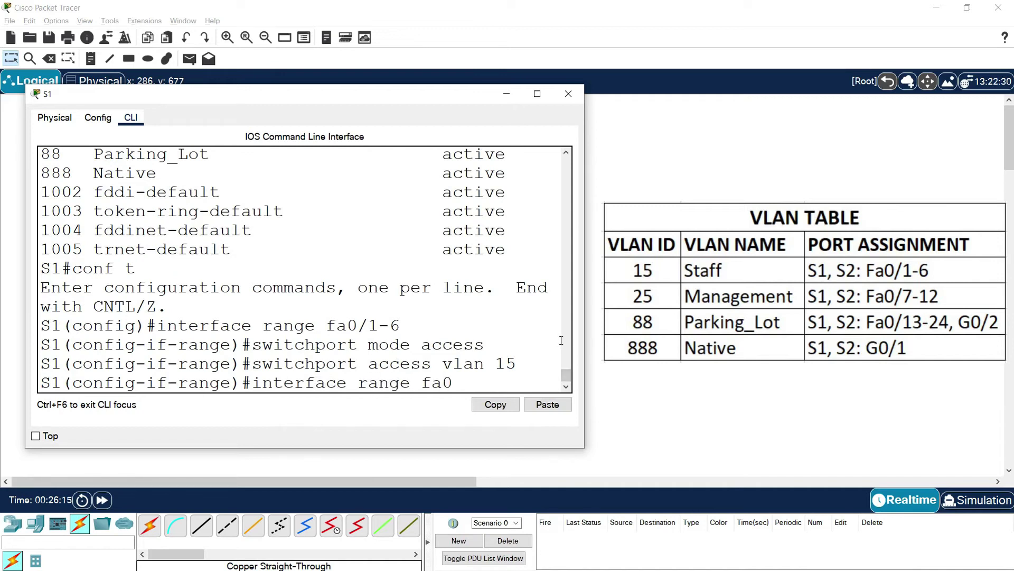
pyautogui.write('/7-12')
pyautogui.press('Return')
pyautogui.write('swti')
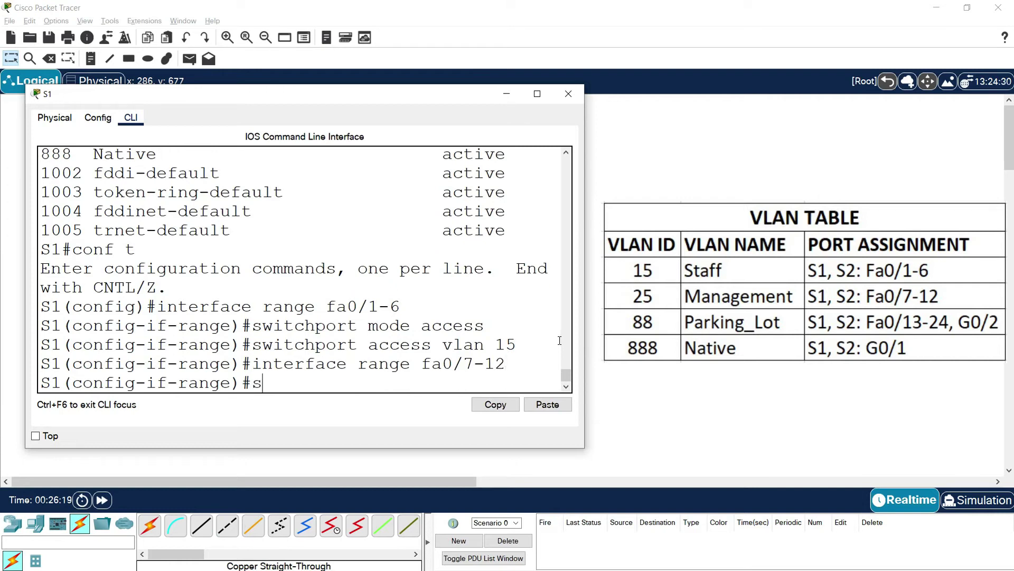
pyautogui.press('BackSpace')
pyautogui.press('BackSpace')
pyautogui.write('itchpor')
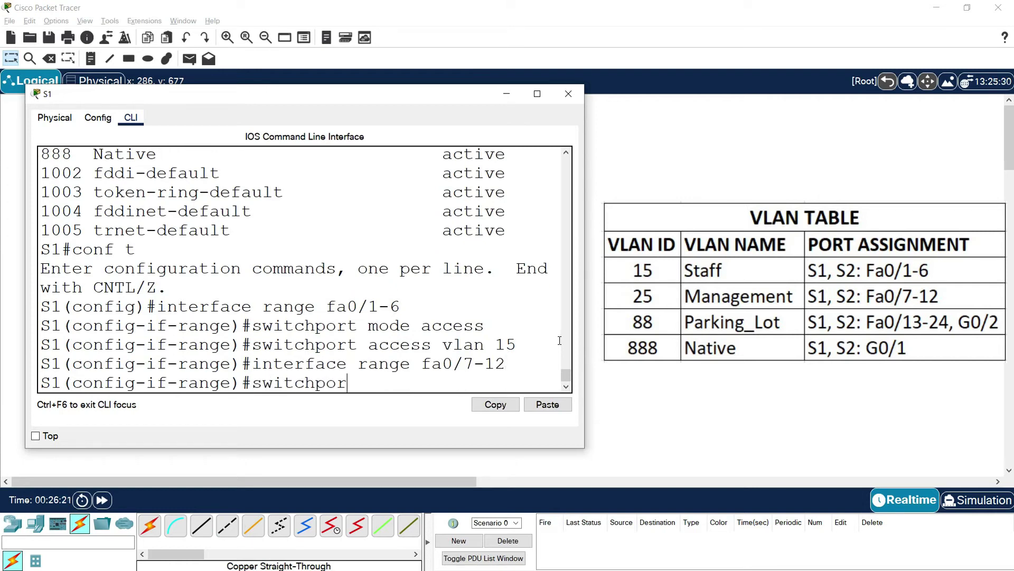
pyautogui.write('t mode access')
pyautogui.press('Return')
# Step: Assign the selected fa0/7-12 access ports on S1 to VLAN 25
pyautogui.write('switc')
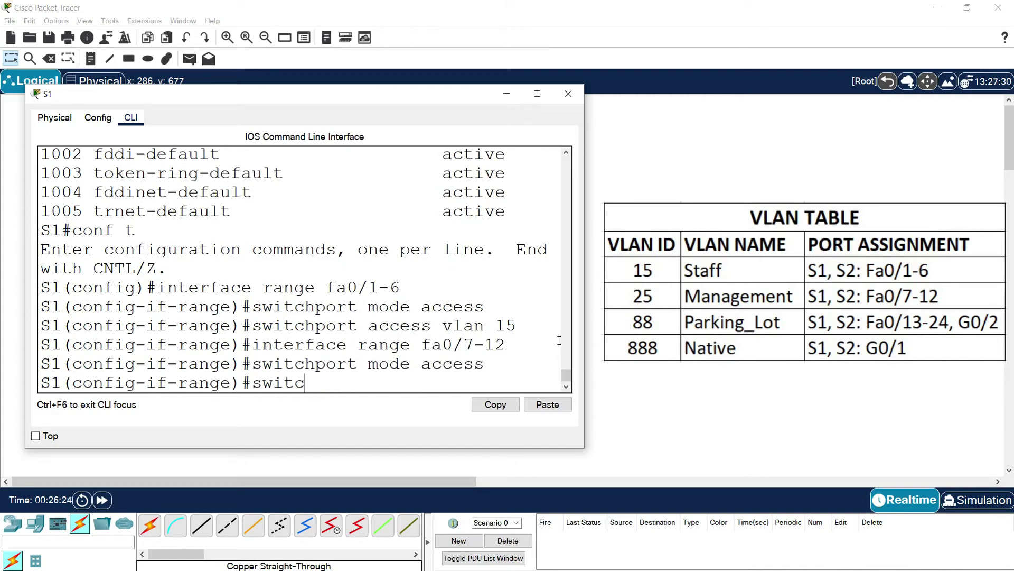
pyautogui.write('hport access vlan')
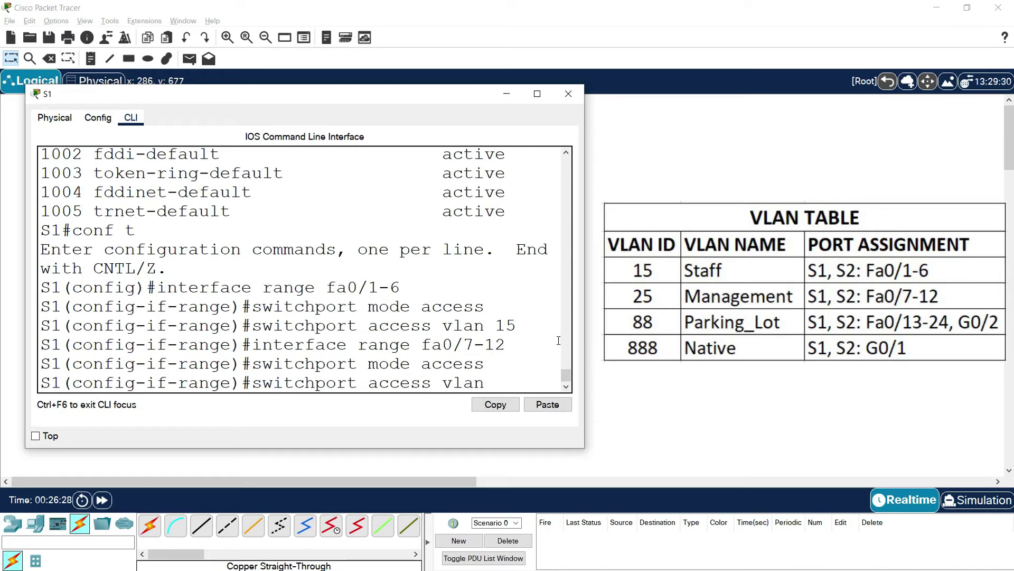
pyautogui.write(' 25')
pyautogui.press('Return')
# Step: Select interface range fa0/13-24, g0/2 on S1 and set its ports to switchport mode access
pyautogui.write('interface')
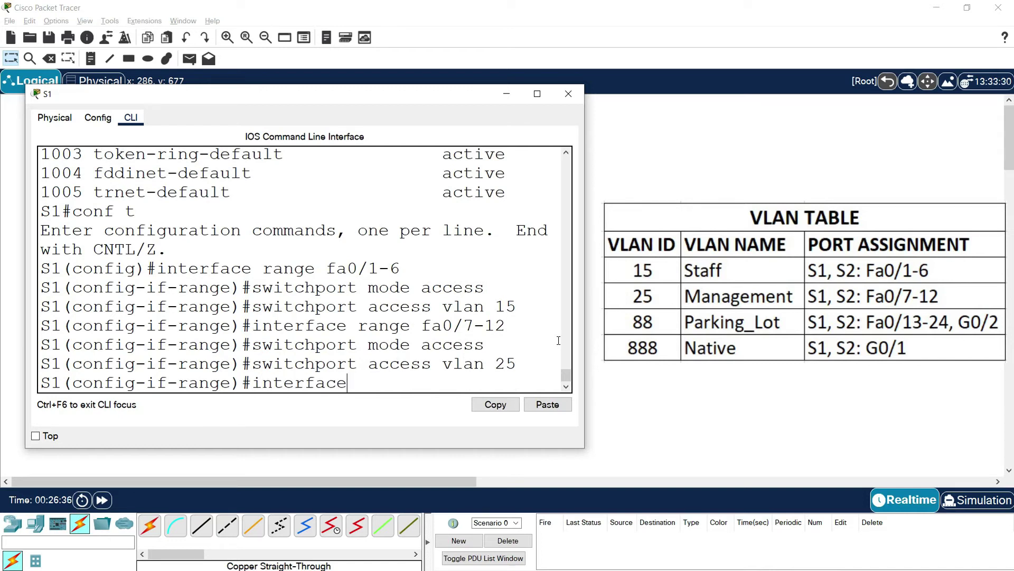
pyautogui.write(' range fa0/13-25')
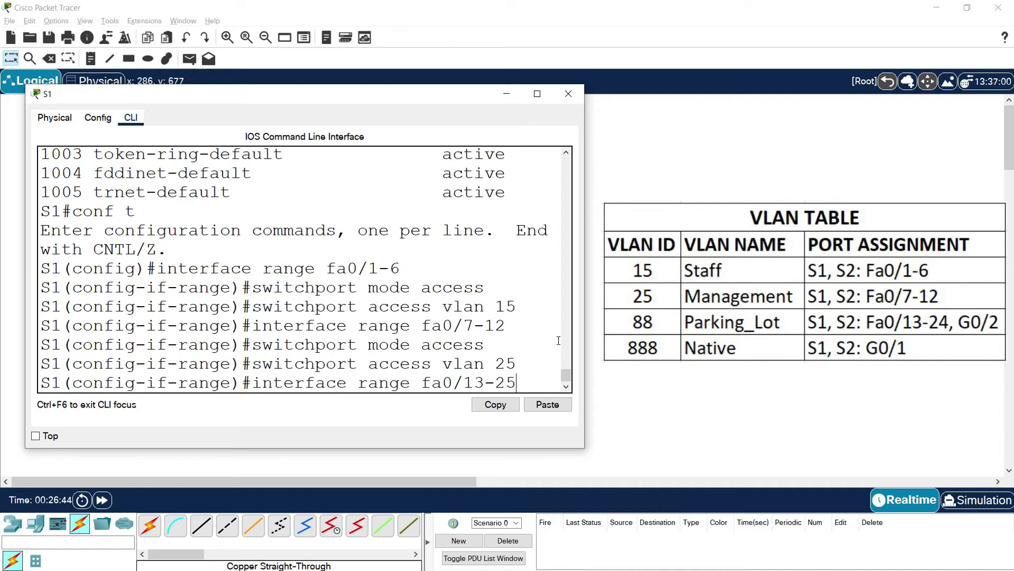
pyautogui.press('BackSpace')
pyautogui.write('4, g0/2')
pyautogui.press('Return')
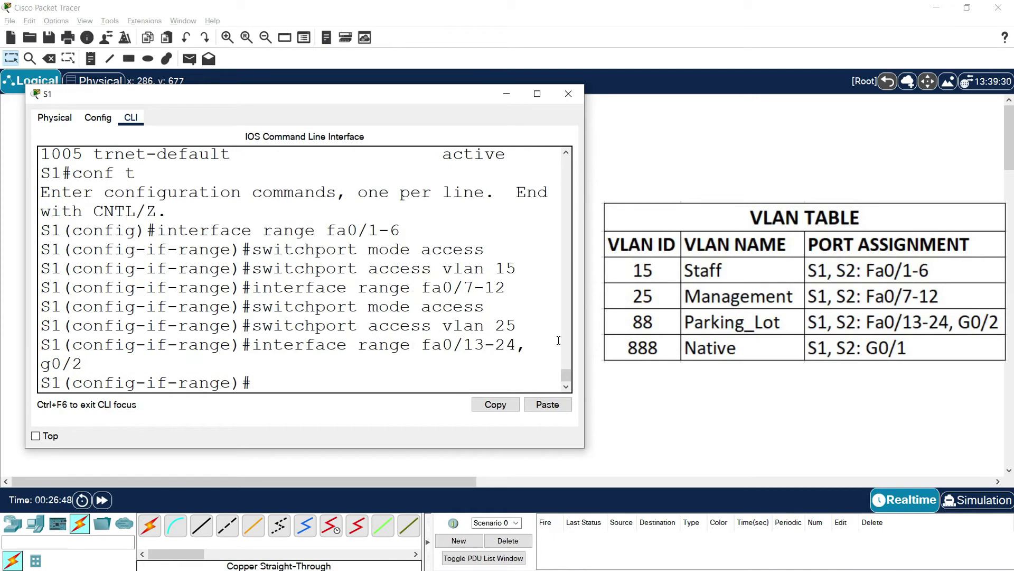
pyautogui.write('switchp')
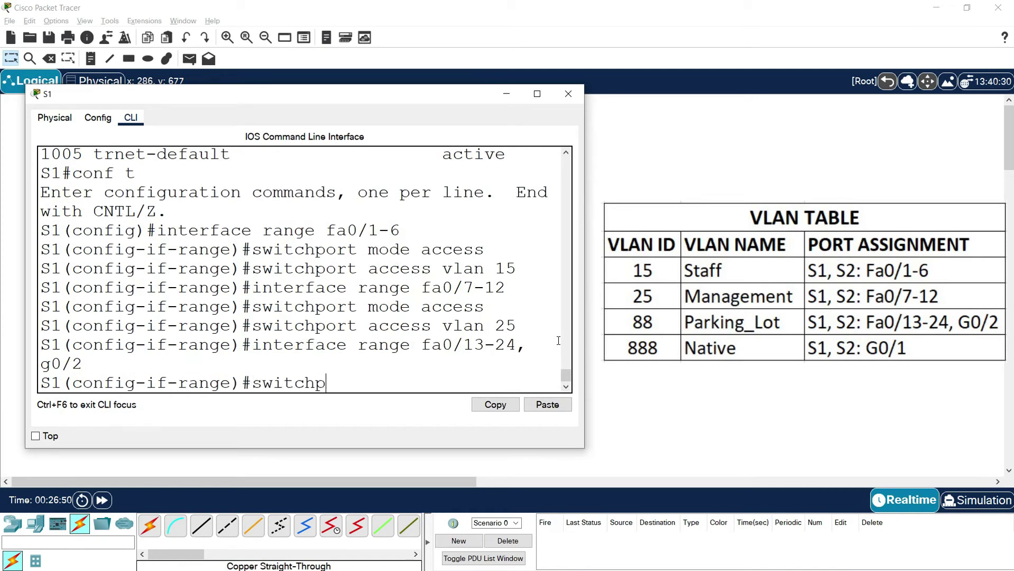
pyautogui.write('ort mode ')
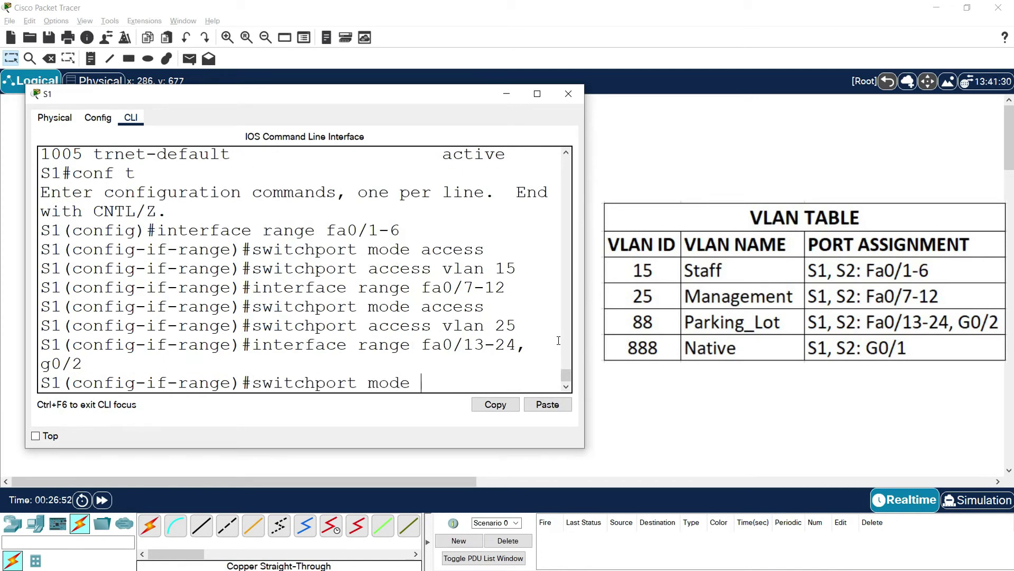
pyautogui.write('aceess')
pyautogui.press('Return')
# Step: Assign the selected fa0/13-24 and g0/2 ports on S1 to VLAN 88 and give them the description Unused Ports
pyautogui.write('switchport access vlan 88')
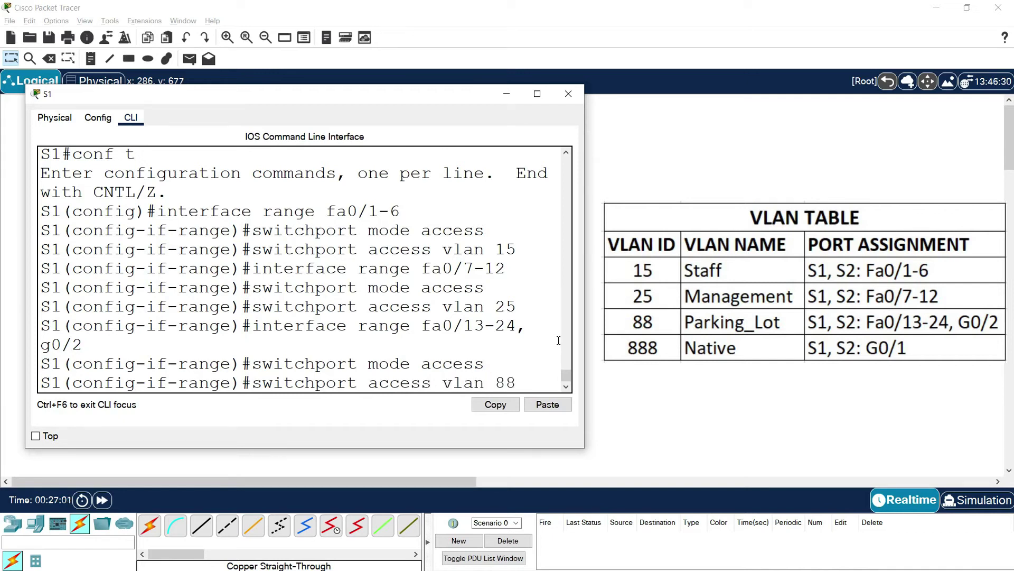
pyautogui.press('Return')
pyautogui.write('descrip')
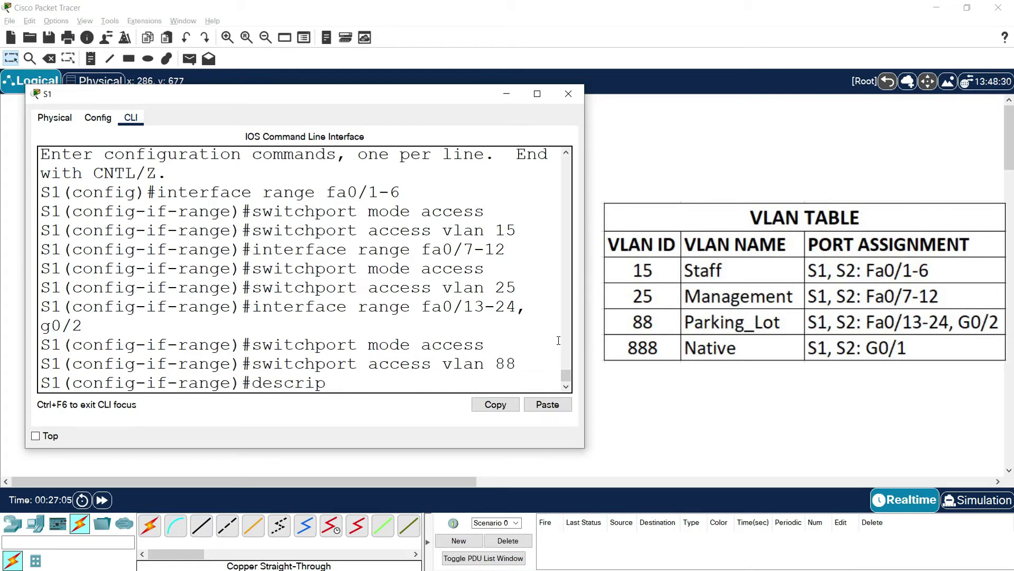
pyautogui.write('tion Unused Ports')
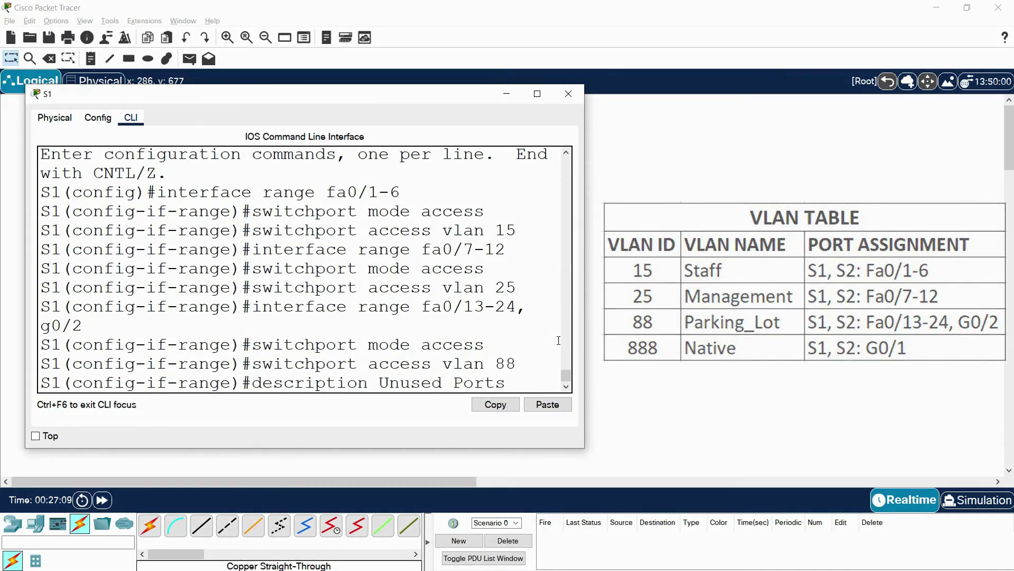
pyautogui.press('Return')
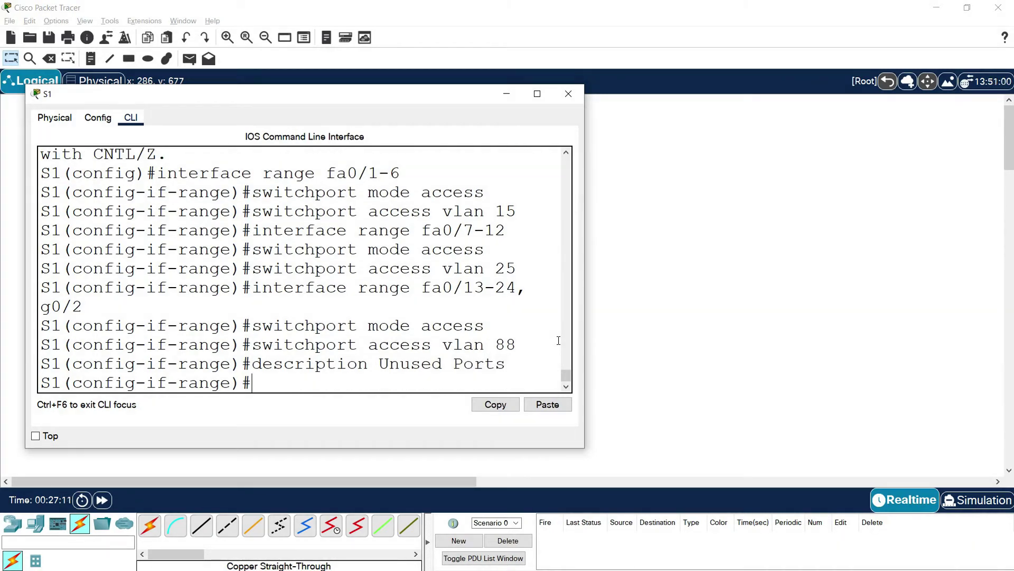
# Step: Shut down the unused ports fa0/13-24 and g0/2 on S1
pyautogui.write('shutdown')
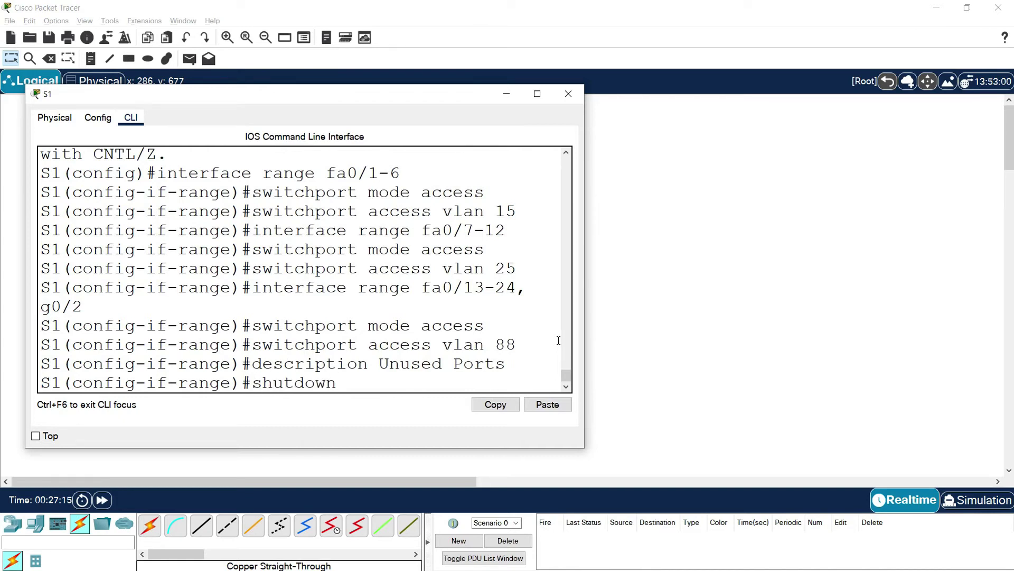
pyautogui.press('Return')
pyautogui.press('Return')
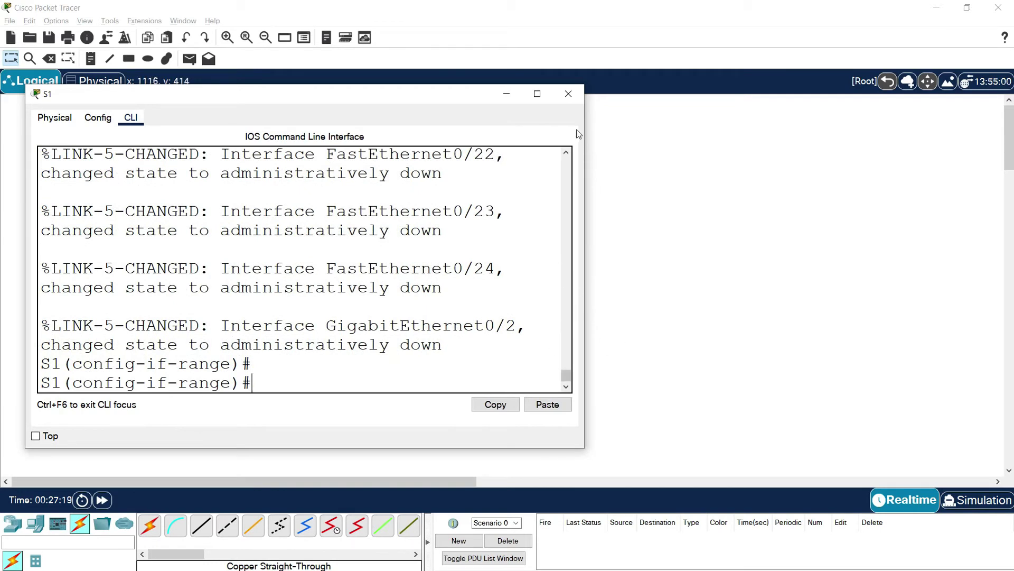
# Step: Exit configuration mode on S1 and examine the ports listed for VLANs 15, 25, 88 and 1 with show vlan brief in a maximized window
pyautogui.write('end')
pyautogui.press('Return')
pyautogui.write('show ')
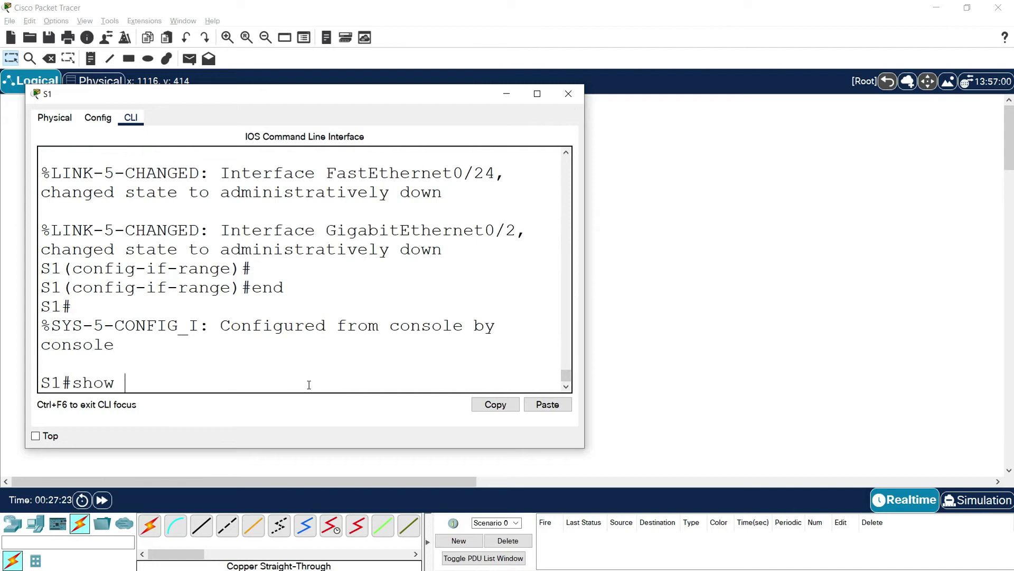
pyautogui.write('vlan brief')
pyautogui.press('Return')
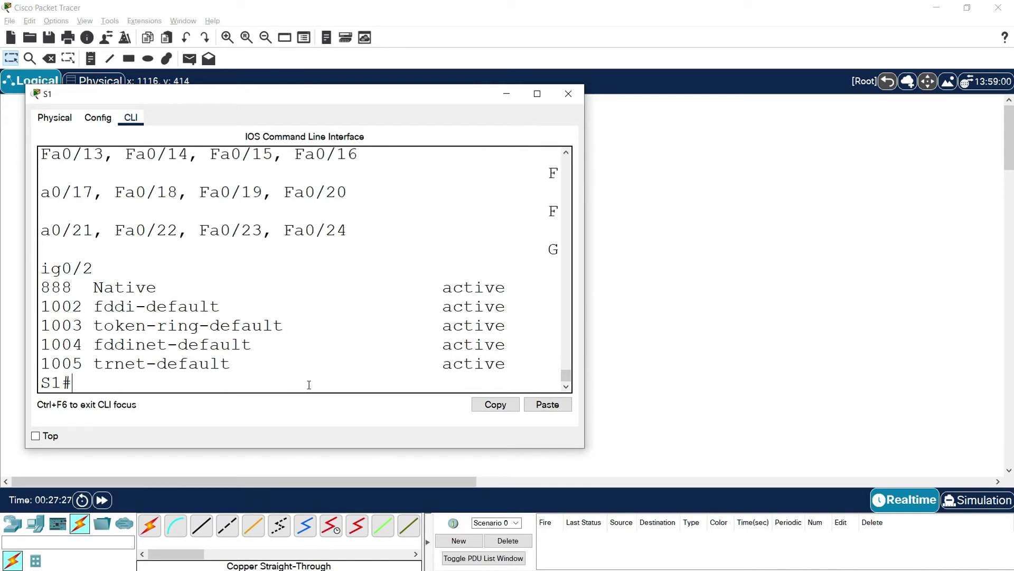
pyautogui.click(537, 94)
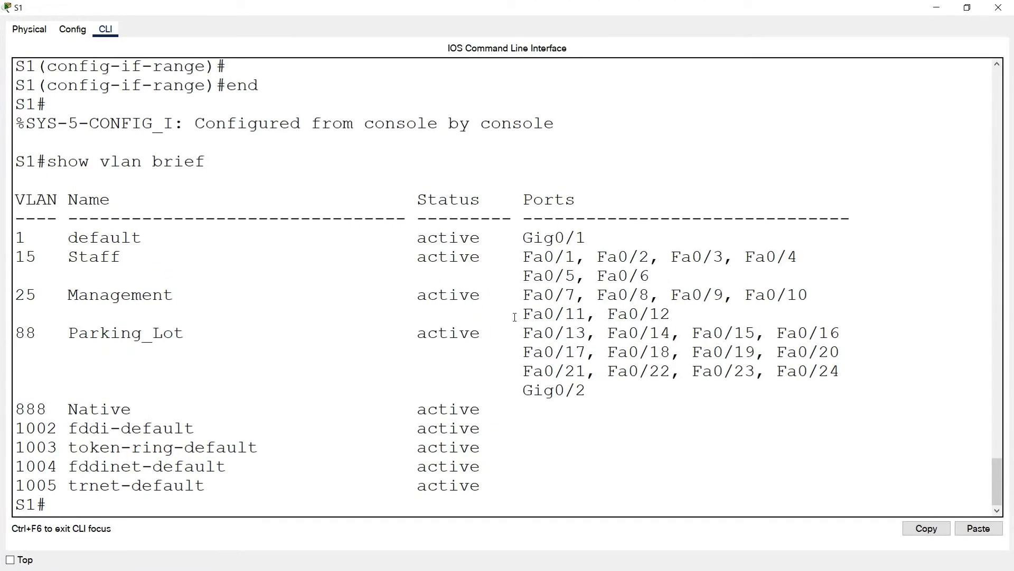
pyautogui.moveTo(645, 275); pyautogui.dragTo(17, 264)
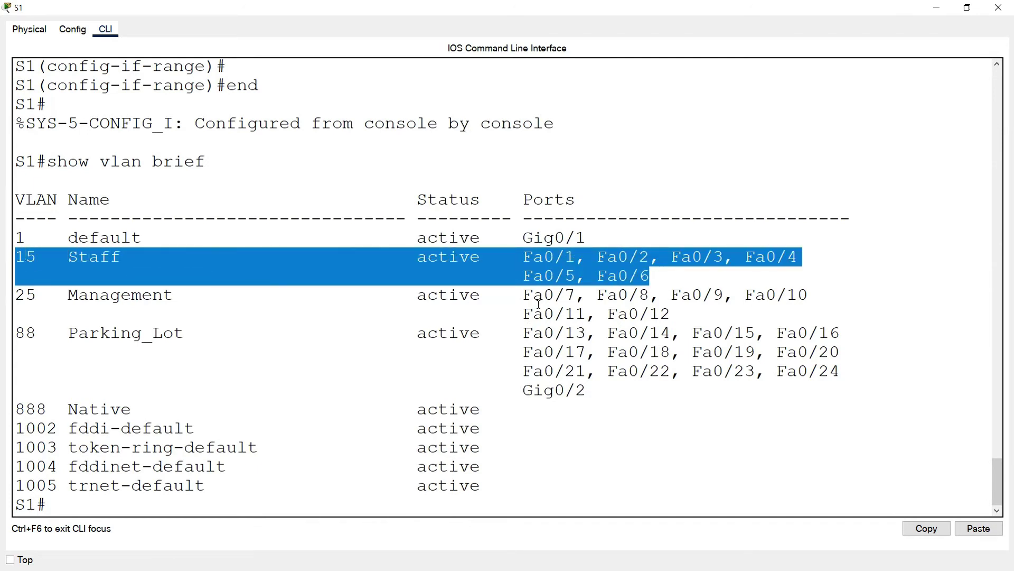
pyautogui.moveTo(674, 316); pyautogui.dragTo(14, 296)
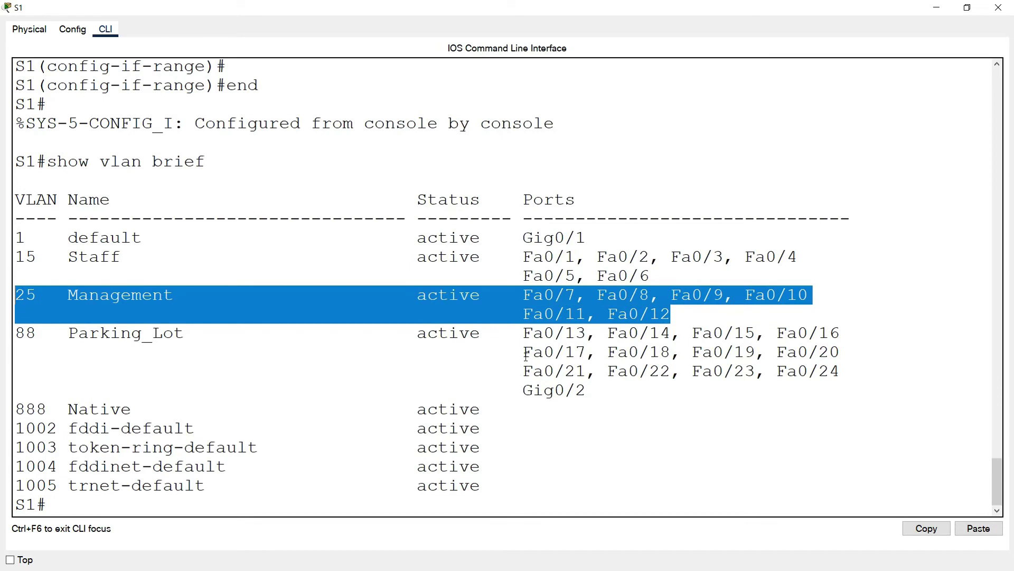
pyautogui.moveTo(618, 389); pyautogui.dragTo(15, 333)
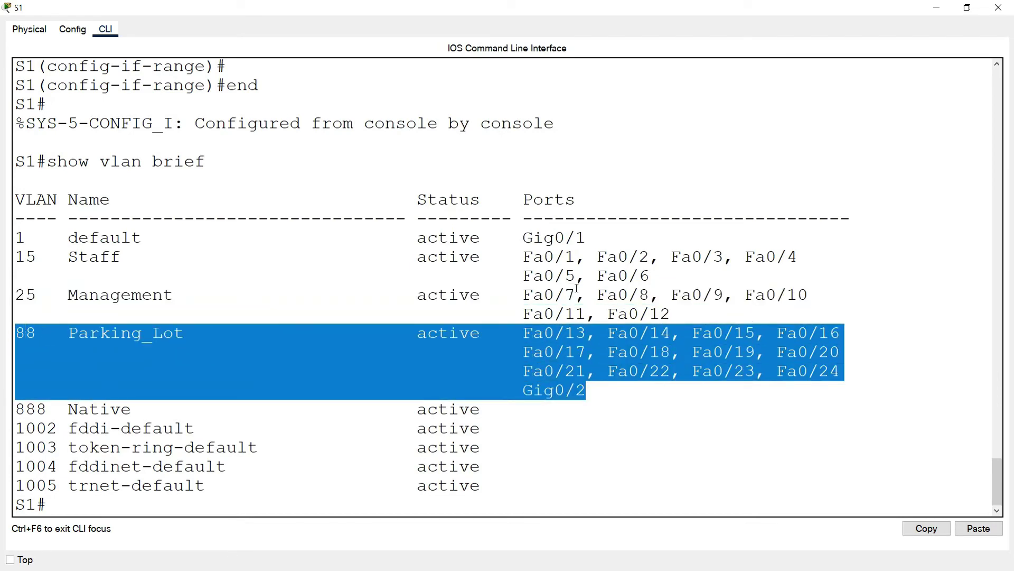
pyautogui.moveTo(585, 239); pyautogui.dragTo(524, 238)
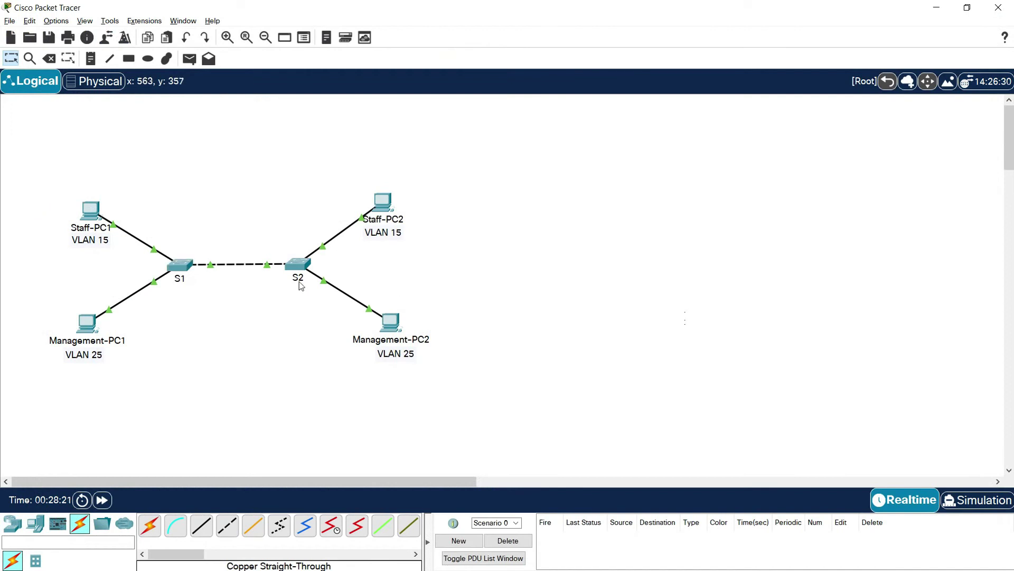
# Step: Open S2's CLI, reposition and widen its window, and enter global configuration mode with conf t
pyautogui.click(304, 266)
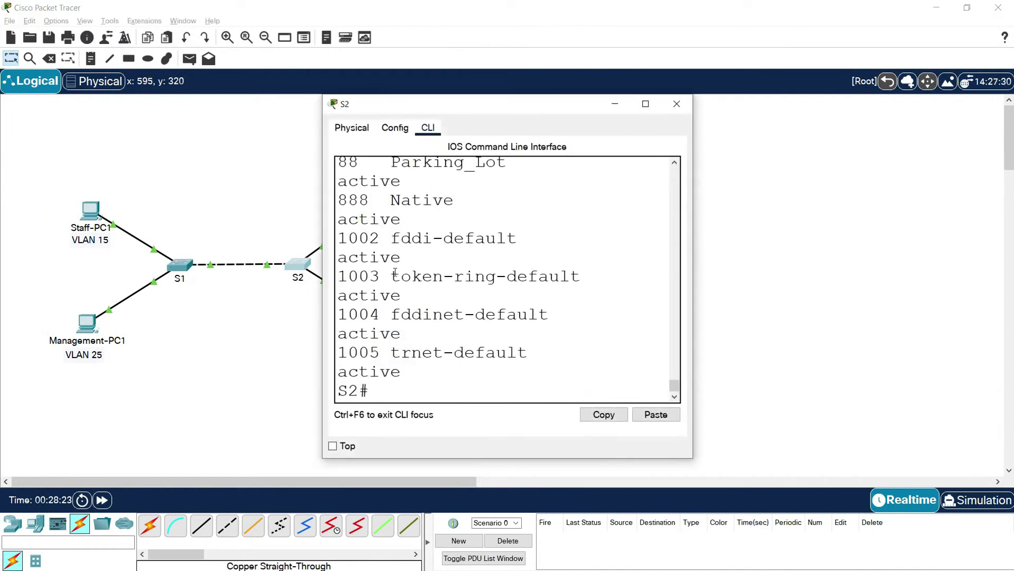
pyautogui.moveTo(391, 108); pyautogui.dragTo(87, 112)
pyautogui.moveTo(382, 236); pyautogui.dragTo(611, 254)
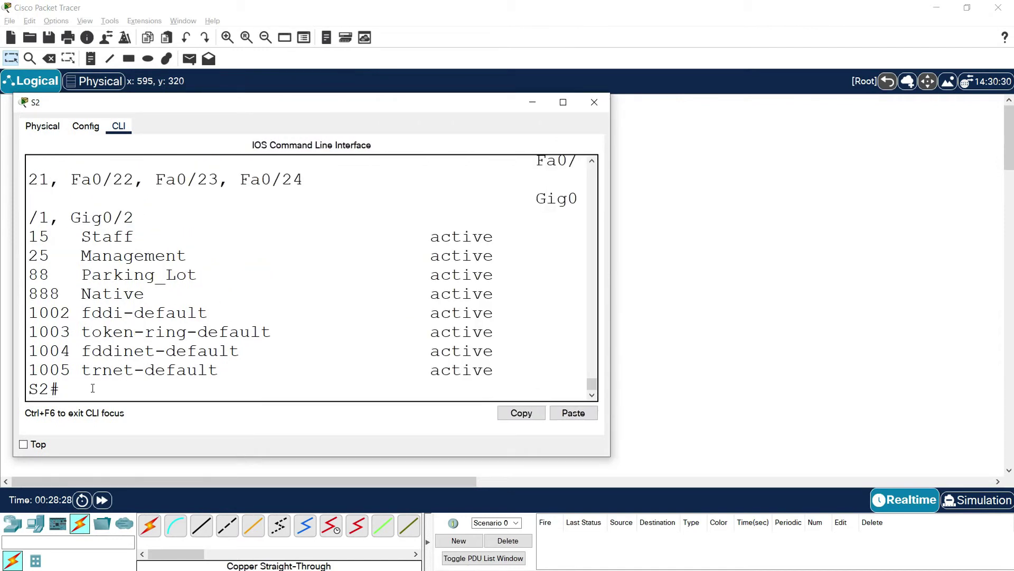
pyautogui.write('conf t')
pyautogui.press('Return')
# Step: Select interface range fa0/1-6 on S2 and set its ports to switchport mode access
pyautogui.write('interfac')
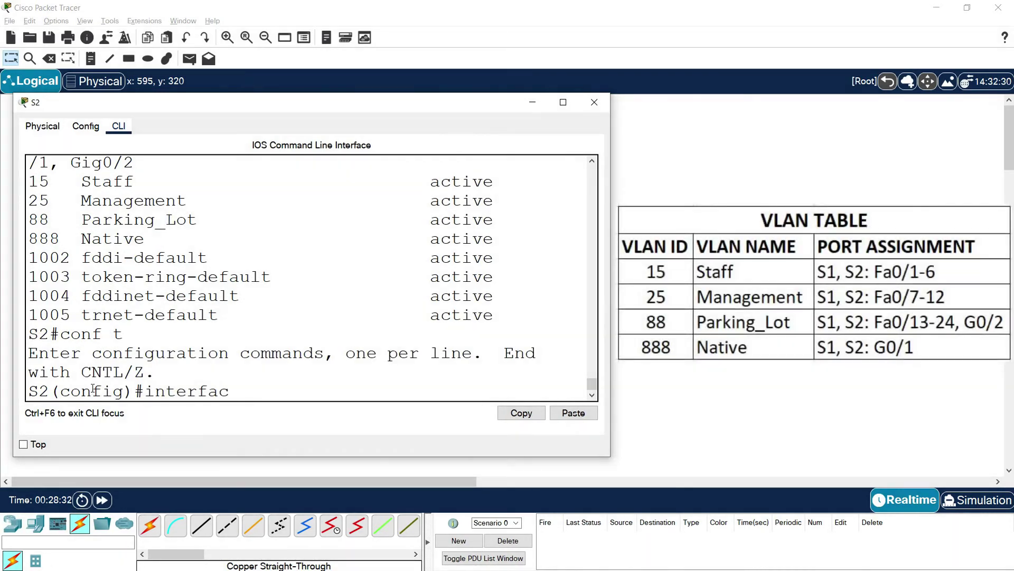
pyautogui.write('e range fa0/')
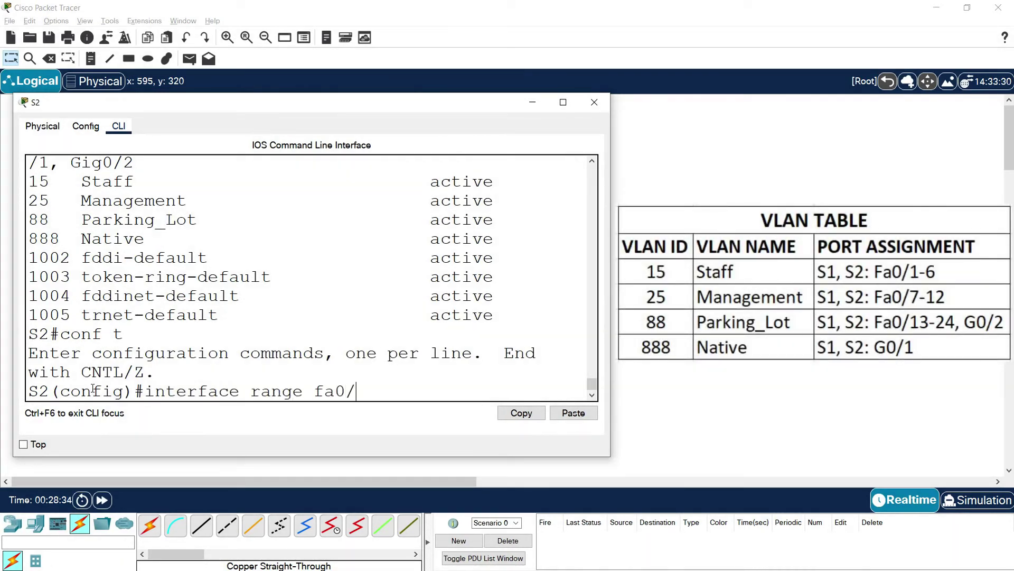
pyautogui.write('1-6')
pyautogui.press('Return')
pyautogui.write('s')
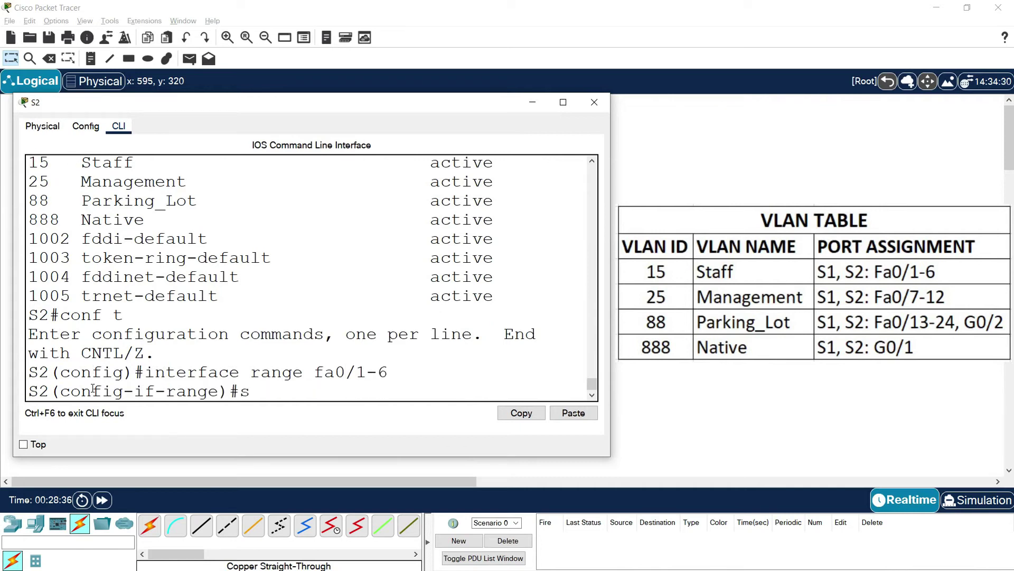
pyautogui.write('witchport mode accs')
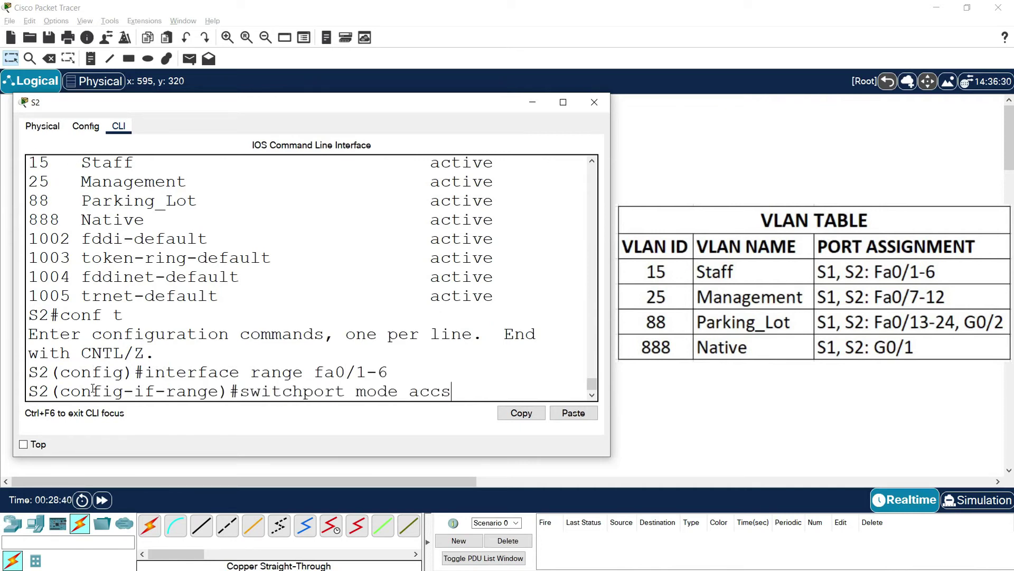
pyautogui.press('BackSpace')
pyautogui.write('ess')
pyautogui.press('Return')
# Step: Assign the selected fa0/1-6 access ports on S2 to VLAN 15
pyautogui.write('switchport')
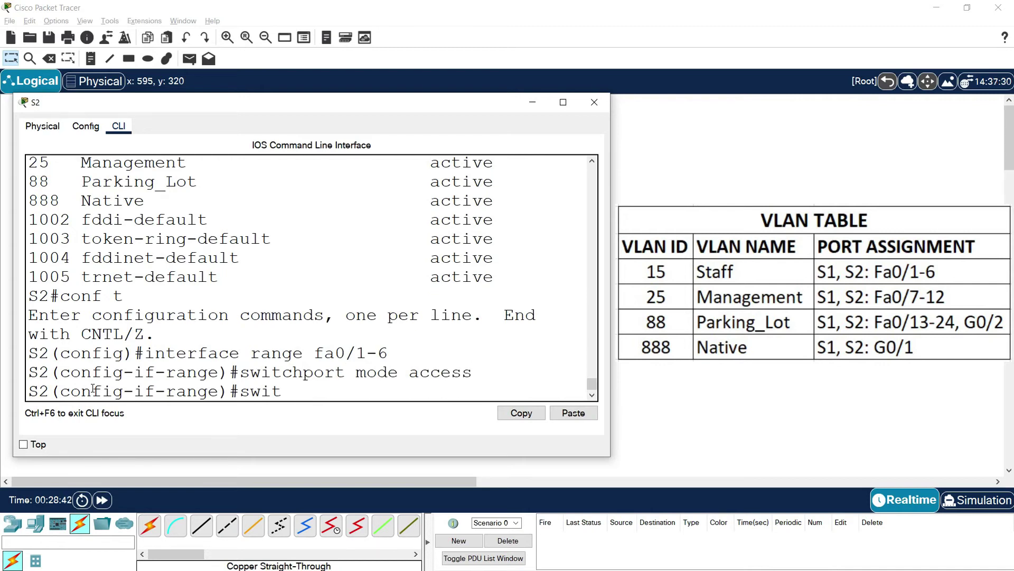
pyautogui.write(' access vlan 15')
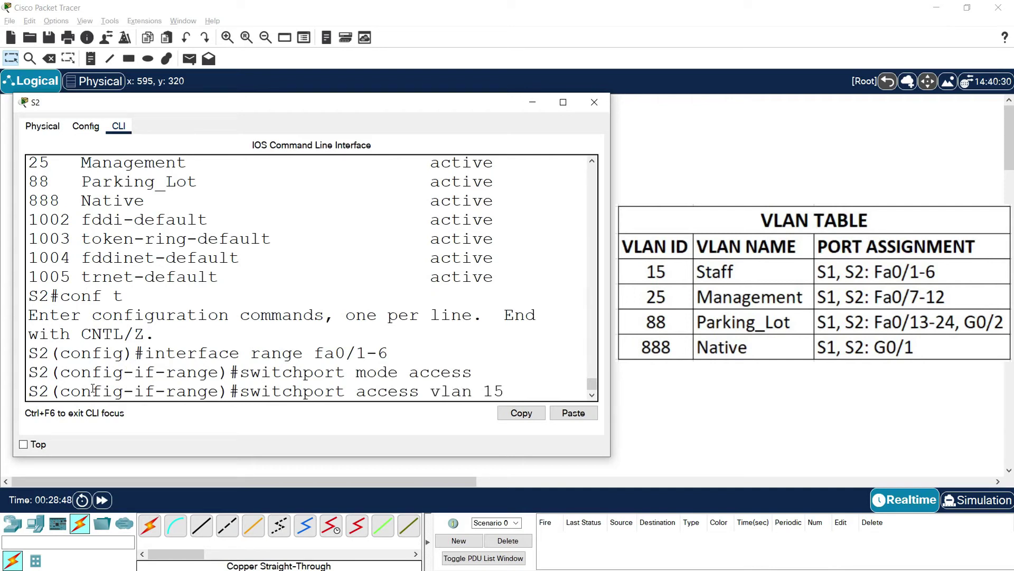
pyautogui.press('Return')
# Step: Select interface range fa0/7-12 on S2 and set its ports to switchport mode access
pyautogui.write('interf')
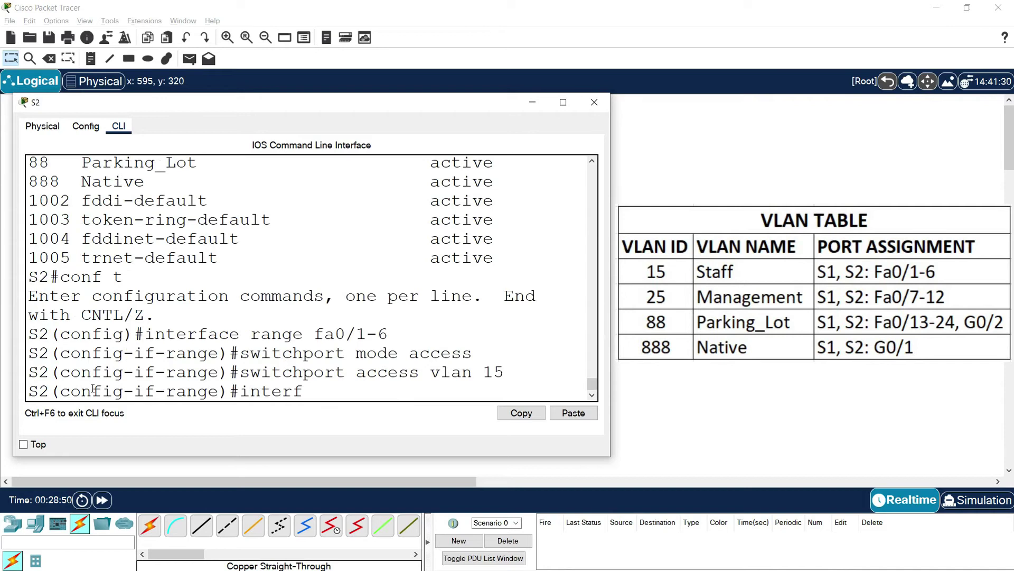
pyautogui.write('ace range fa0')
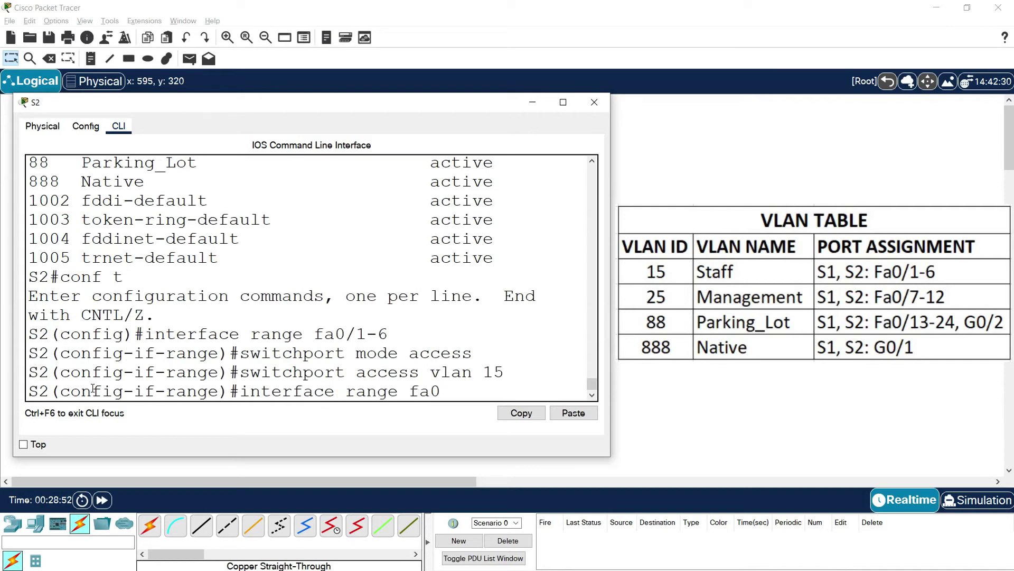
pyautogui.write('/7-12')
pyautogui.press('Return')
pyautogui.write('swit')
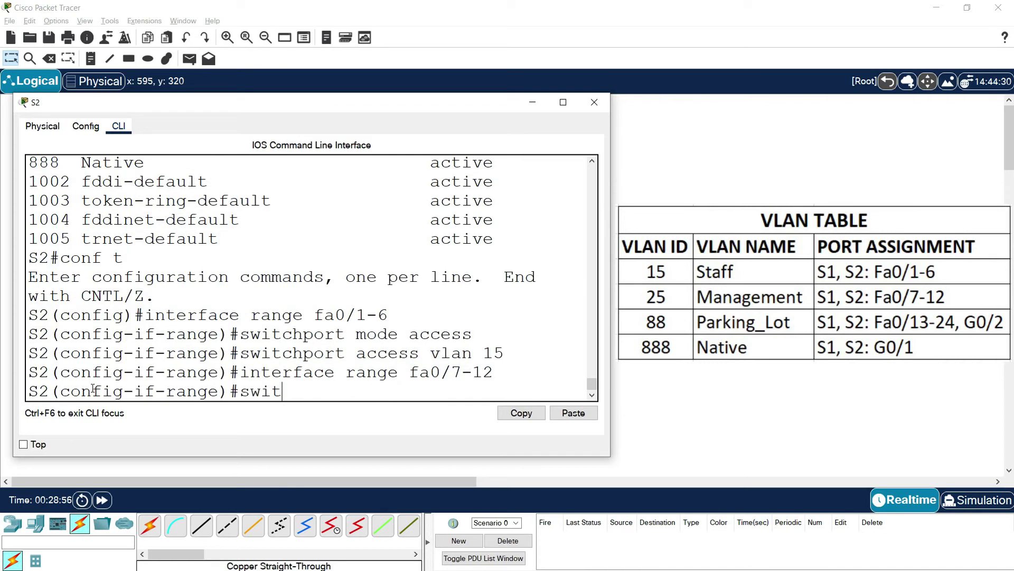
pyautogui.write('chport mode ac')
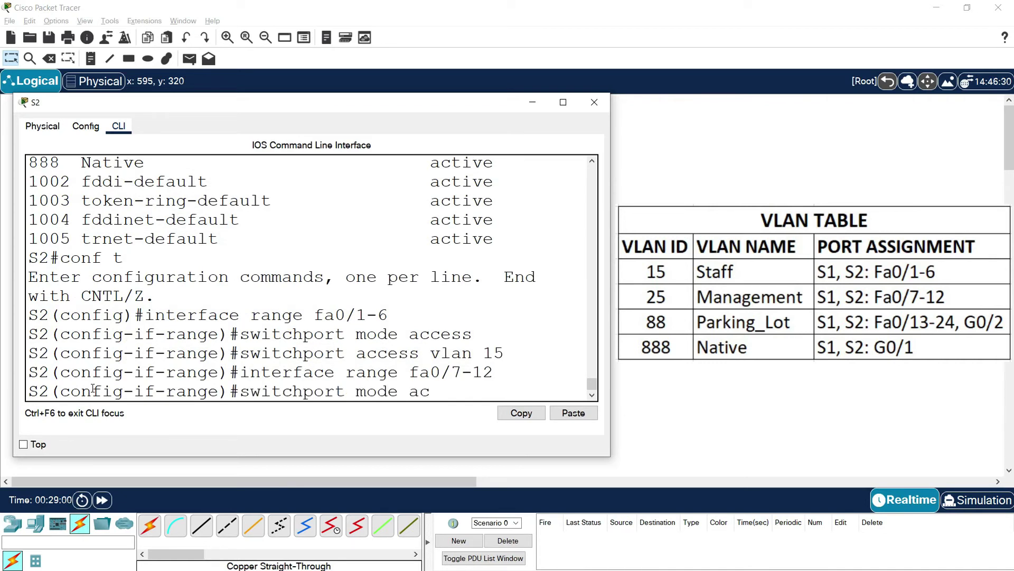
pyautogui.write('cess')
pyautogui.press('Return')
# Step: Assign the selected fa0/7-12 access ports on S2 to VLAN 25
pyautogui.write('switch')
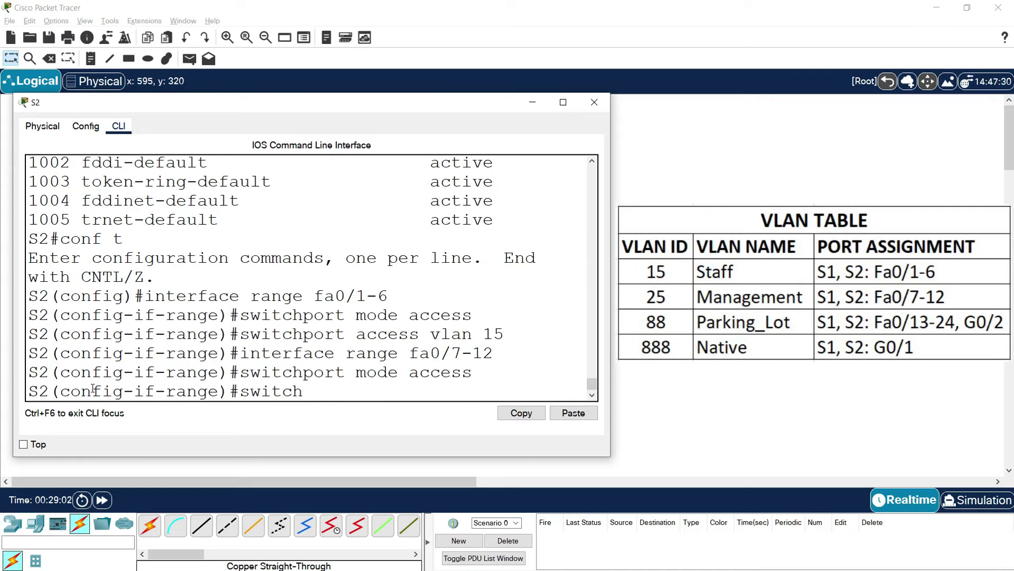
pyautogui.write('port access vlan 25')
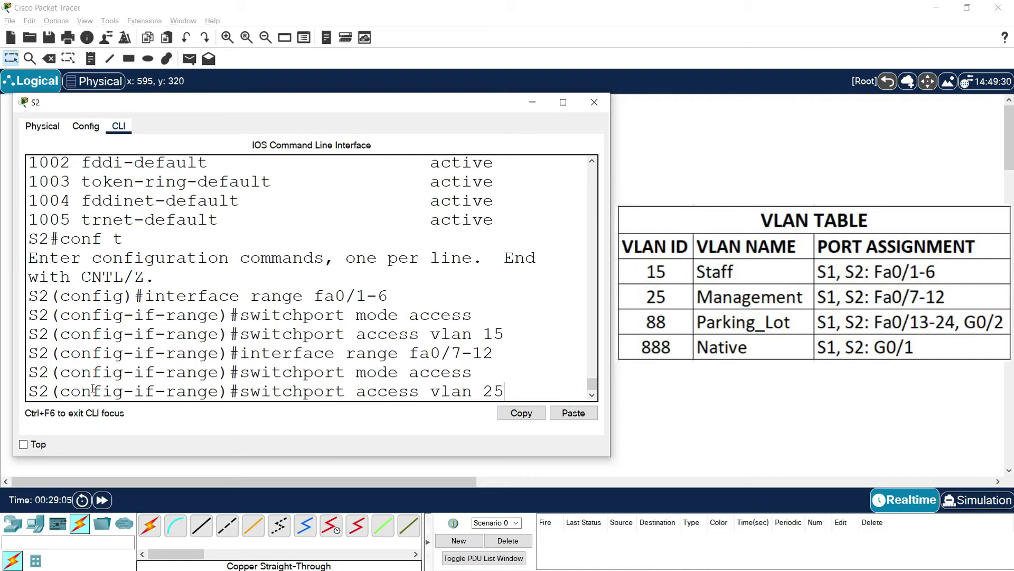
pyautogui.press('Return')
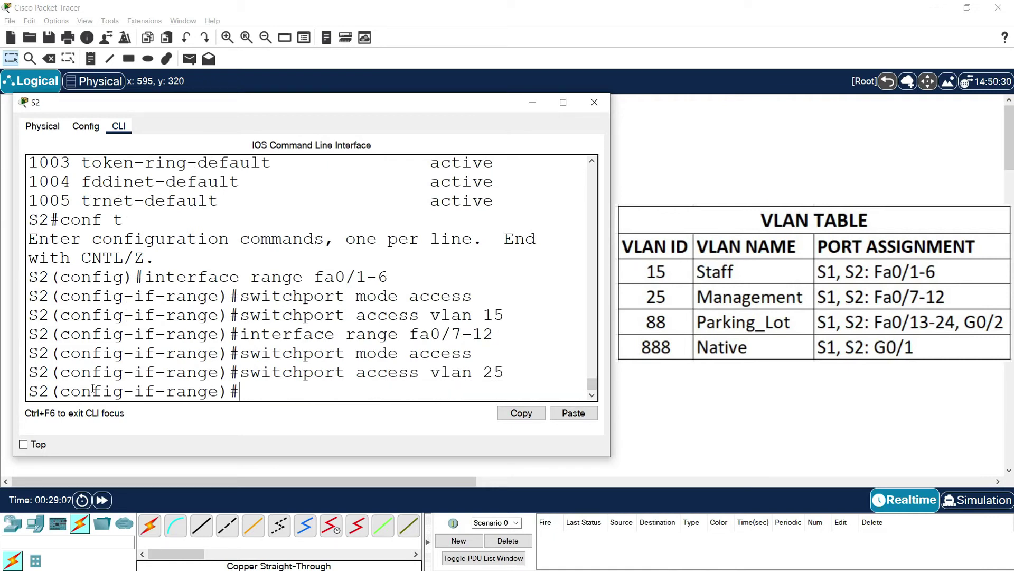
# Step: Select interface range fa0/13-24, g0/2 on S2 and set its ports to switchport mode access
pyautogui.write('interface range ')
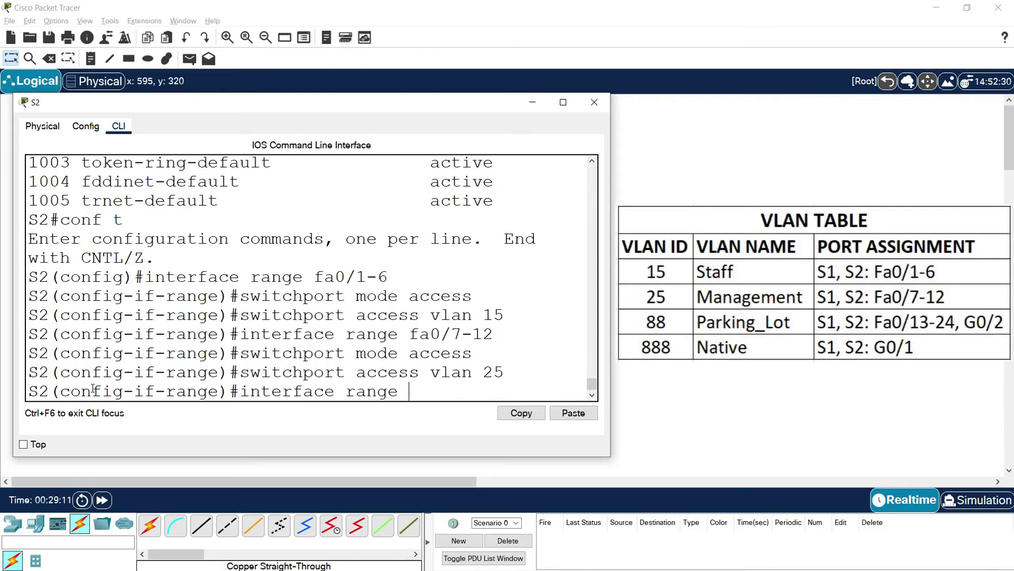
pyautogui.write('fa0/13-2')
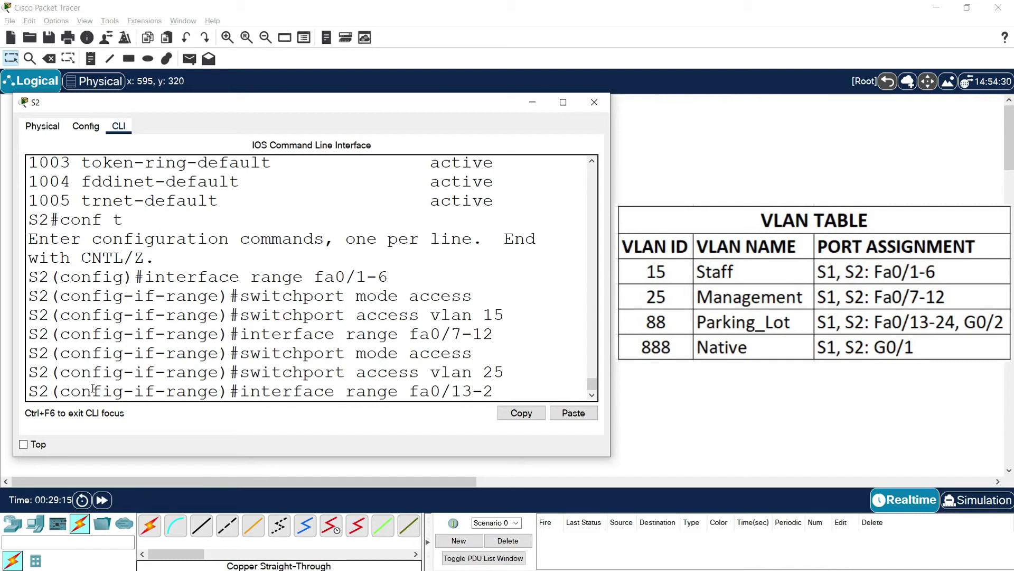
pyautogui.write('4, g0/2')
pyautogui.press('Return')
pyautogui.write('swit')
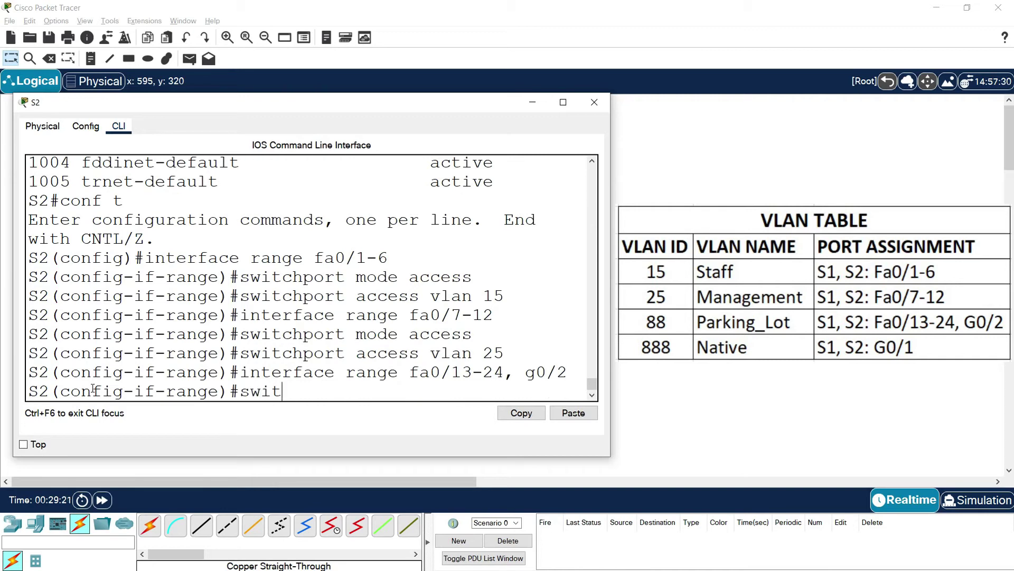
pyautogui.write('chport mode access')
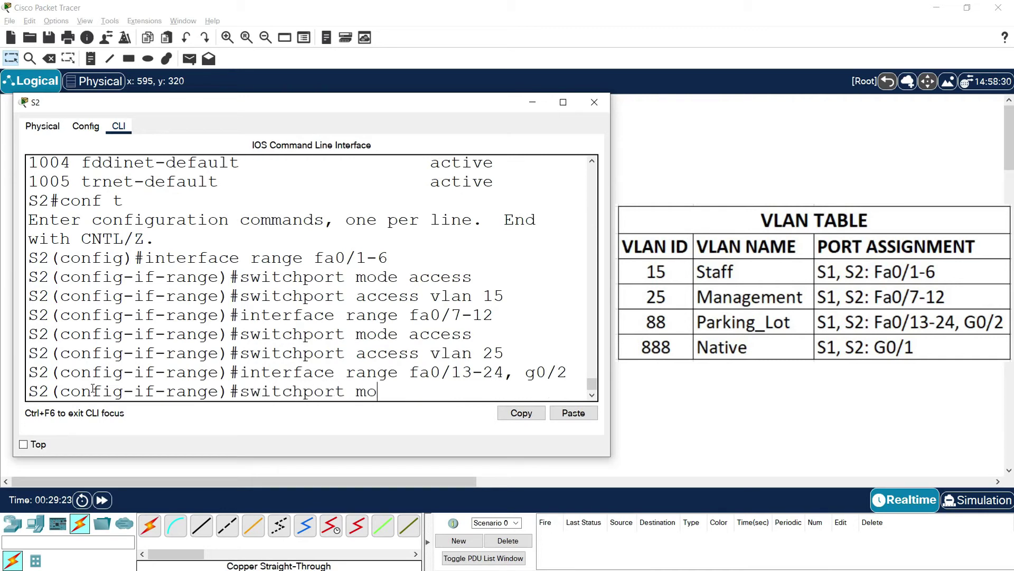
pyautogui.press('Return')
# Step: Assign the selected fa0/13-24 and g0/2 access ports on S2 to VLAN 88
pyautogui.write('swi')
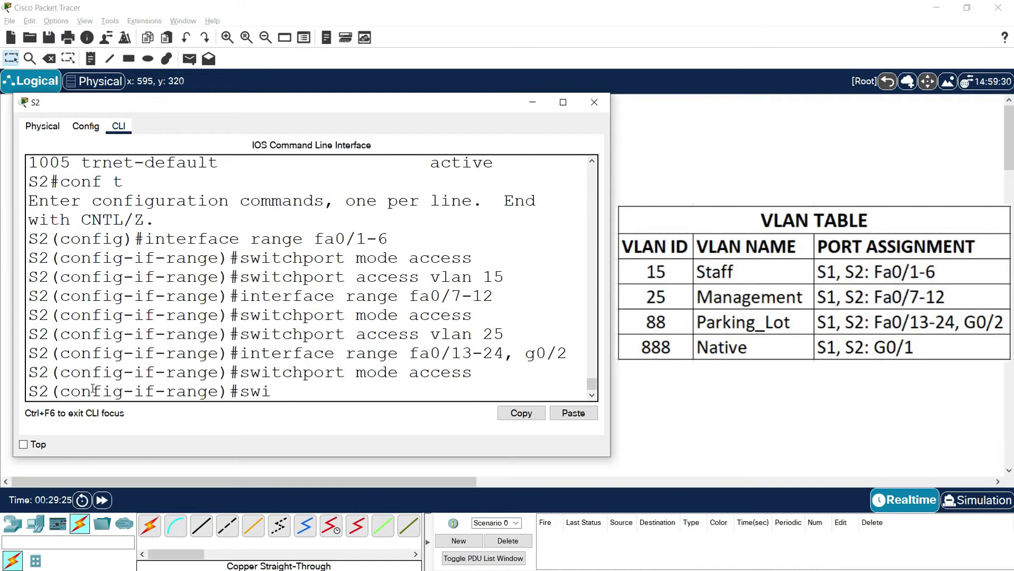
pyautogui.write('tchport access vlan 88')
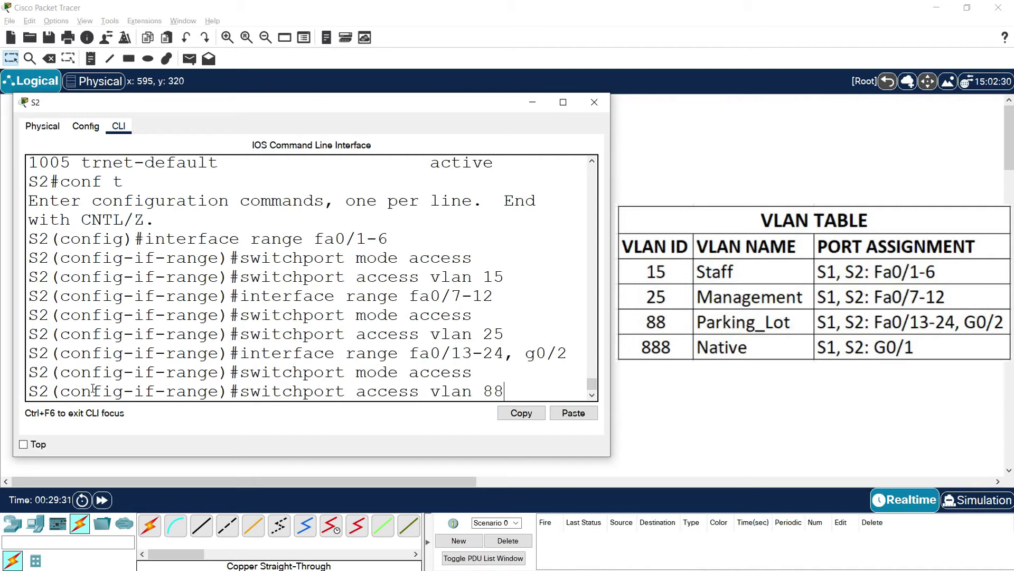
pyautogui.press('Return')
# Step: Give the selected VLAN 88 ports on S2 the description Unused Ports and shut them down
pyautogui.write('des')
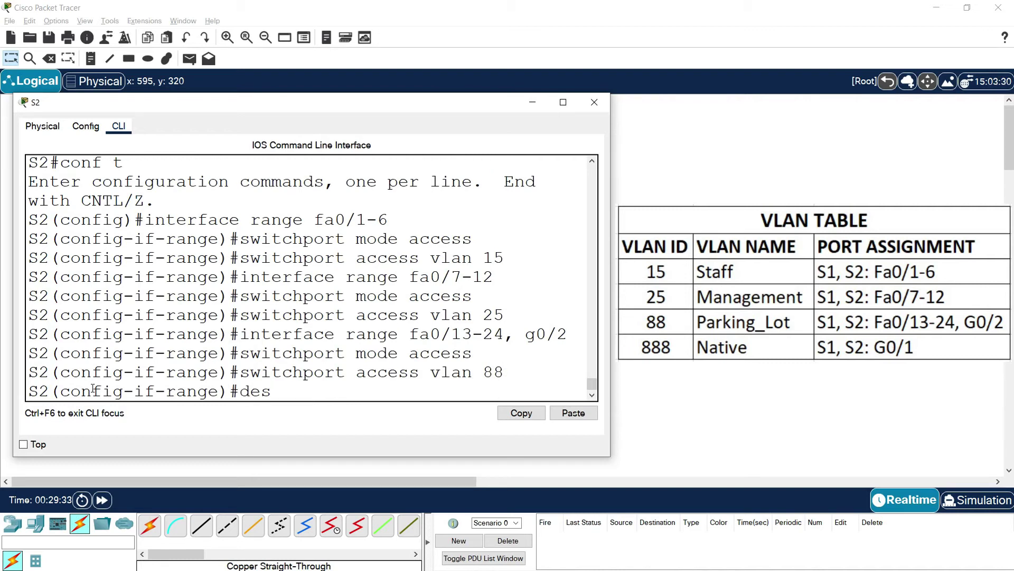
pyautogui.write('cription Unused Ports')
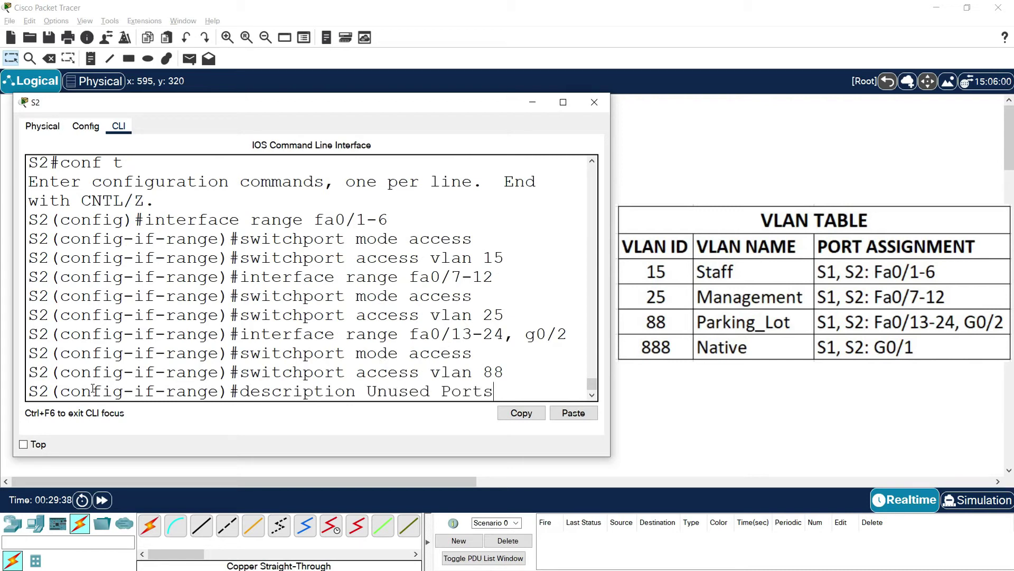
pyautogui.press('Return')
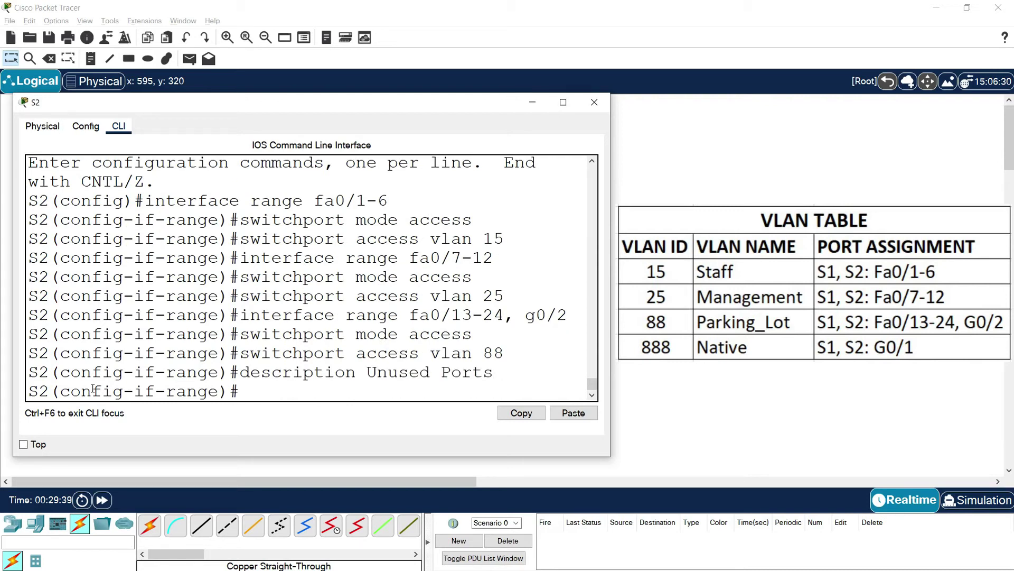
pyautogui.write('shutdown')
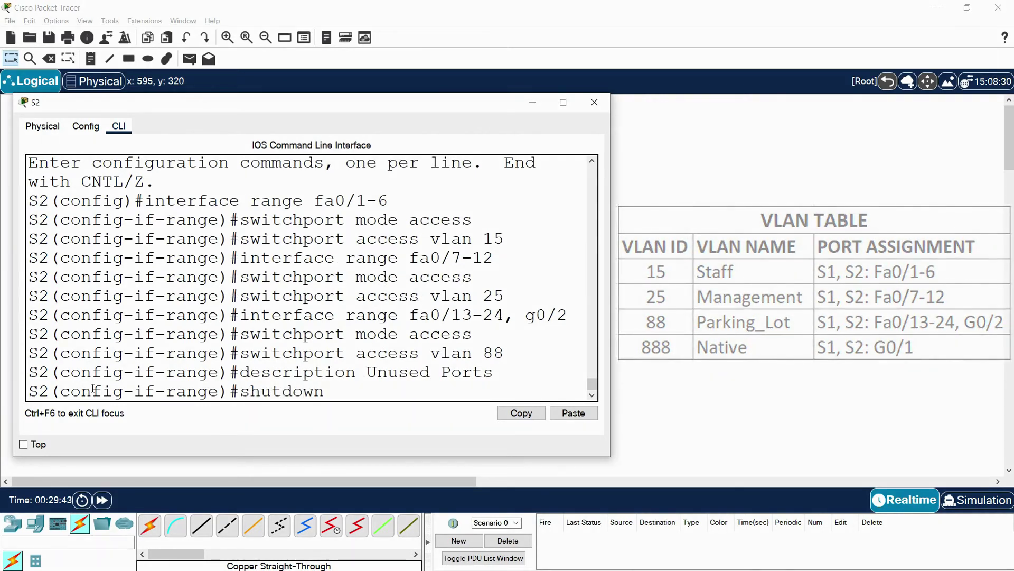
pyautogui.press('Return')
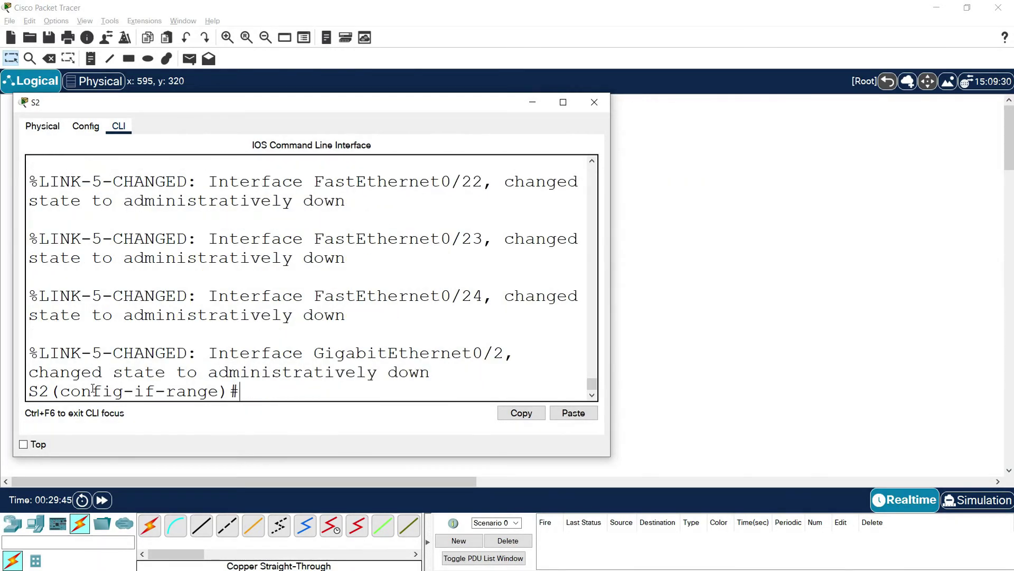
# Step: Exit configuration mode on S2, examine its VLAN port assignments with show vlan brief in a maximized window, and close the window
pyautogui.press('Return')
pyautogui.write('end')
pyautogui.press('Return')
pyautogui.press('Return')
pyautogui.write('show vlan')
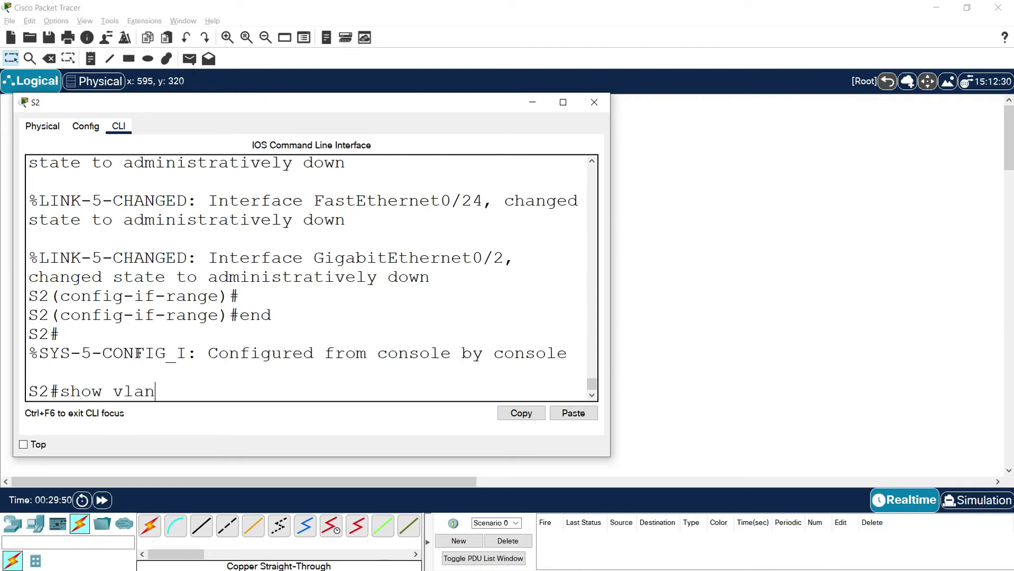
pyautogui.write(' brief')
pyautogui.press('Return')
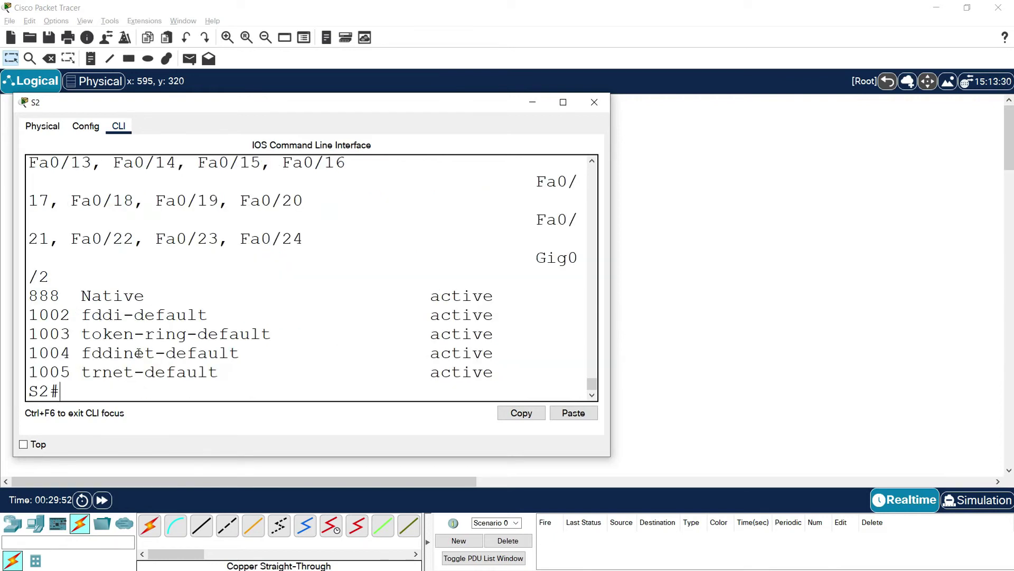
pyautogui.click(563, 102)
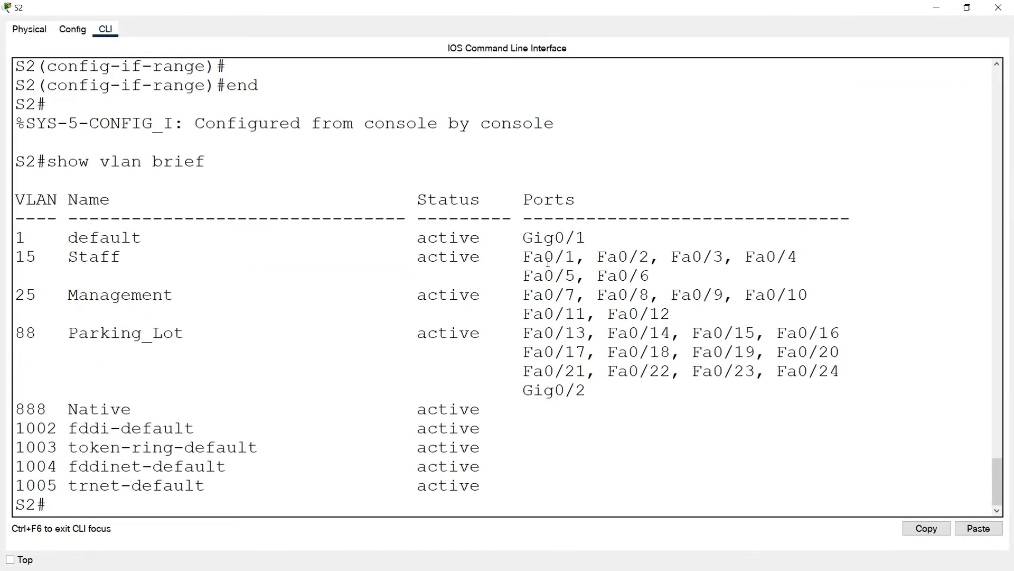
pyautogui.moveTo(586, 392); pyautogui.dragTo(5, 238)
pyautogui.click(396, 333)
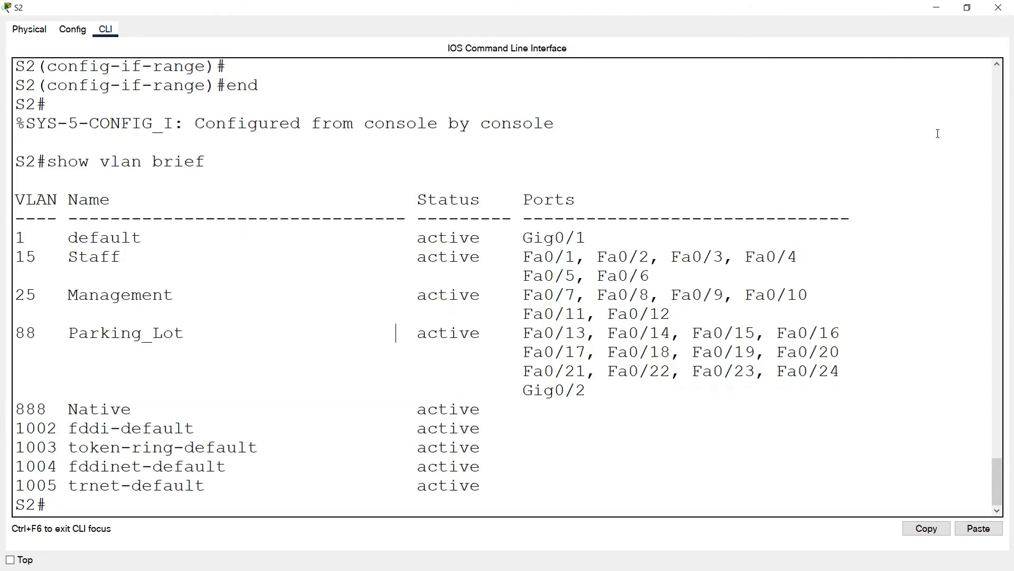
pyautogui.click(992, 15)
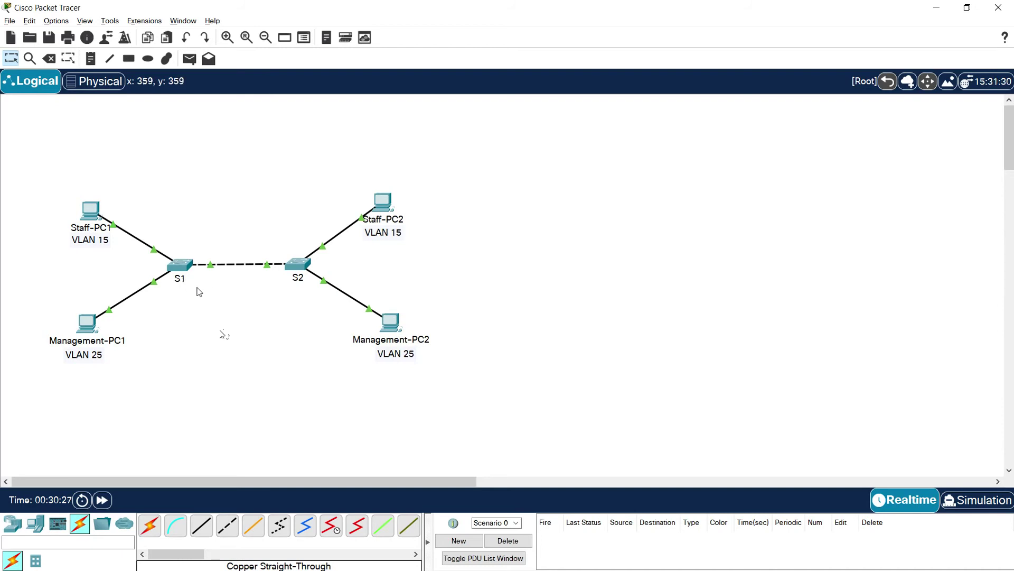
# Step: Place a text note reading TRUNK above the link between S1 and S2
pyautogui.click(91, 58)
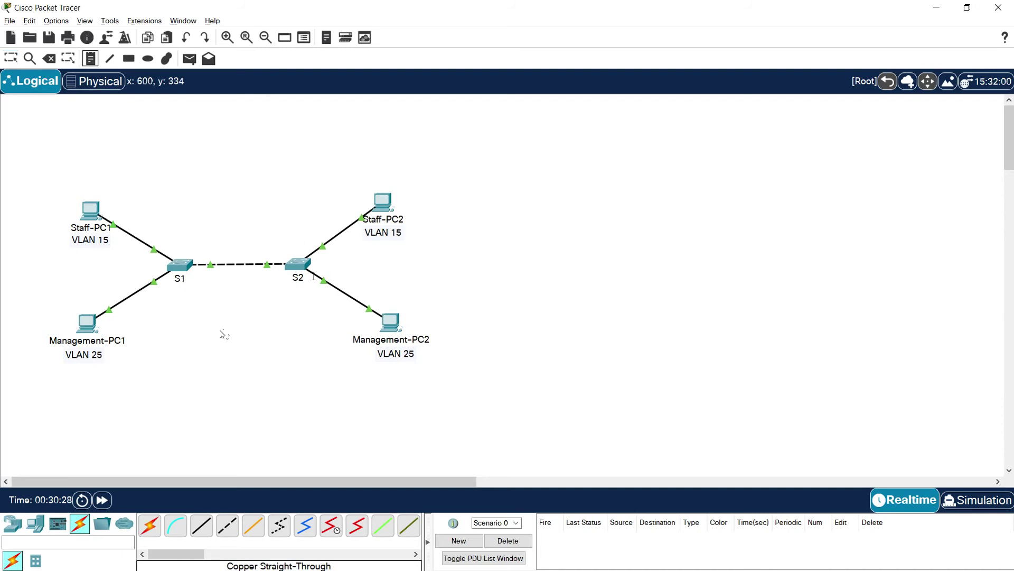
pyautogui.click(222, 255)
pyautogui.write('TRUNK')
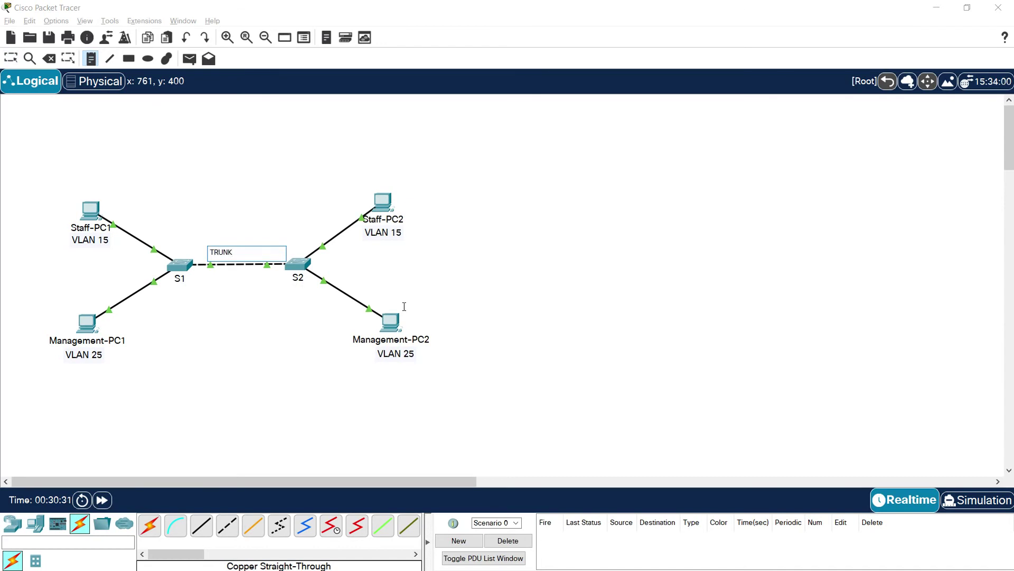
pyautogui.press('Escape')
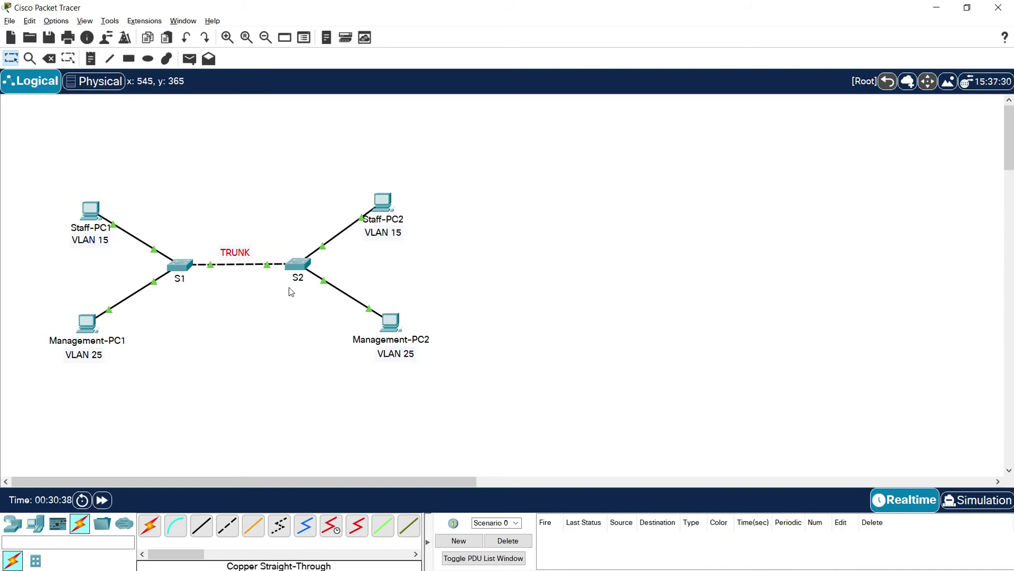
# Step: Open S1's CLI, reposition and widen its window, and enter global configuration mode with conf t
pyautogui.click(181, 270)
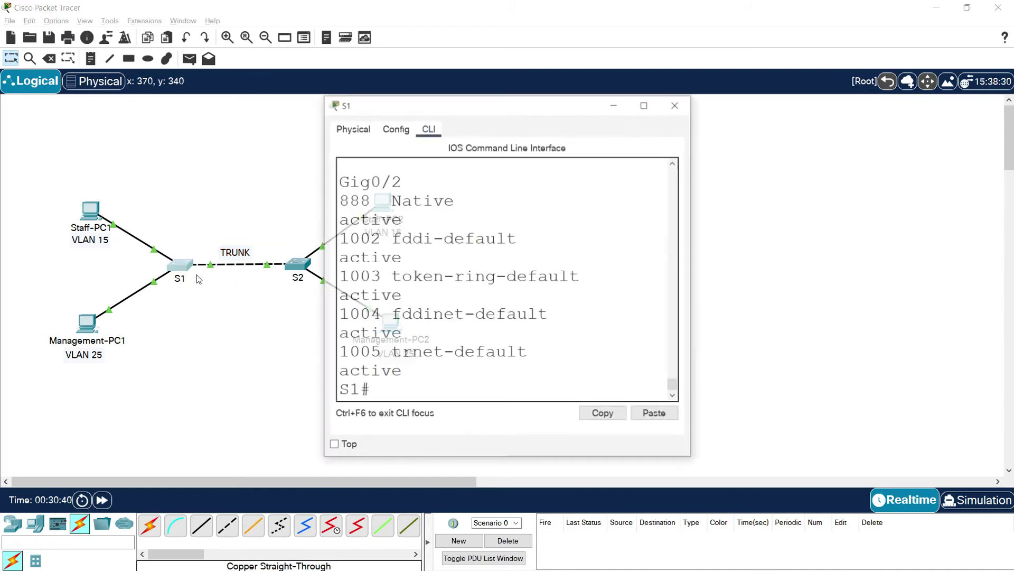
pyautogui.moveTo(564, 107); pyautogui.dragTo(261, 93)
pyautogui.moveTo(391, 230); pyautogui.dragTo(533, 248)
pyautogui.write('CONF T')
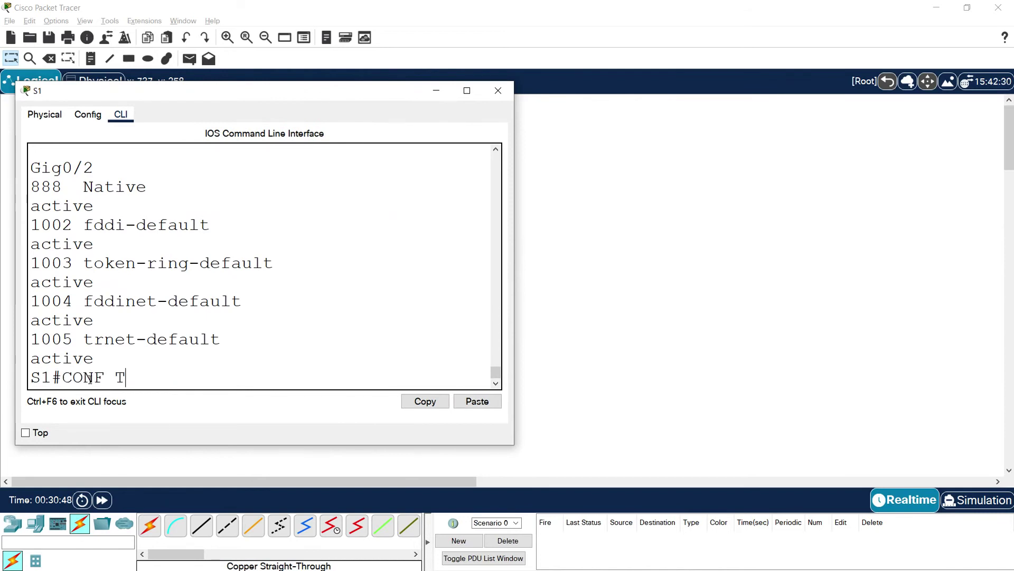
pyautogui.press('Return')
# Step: Enter interface g0/1 on S1 and give it the description Connected to S2 G0/1
pyautogui.write('inter')
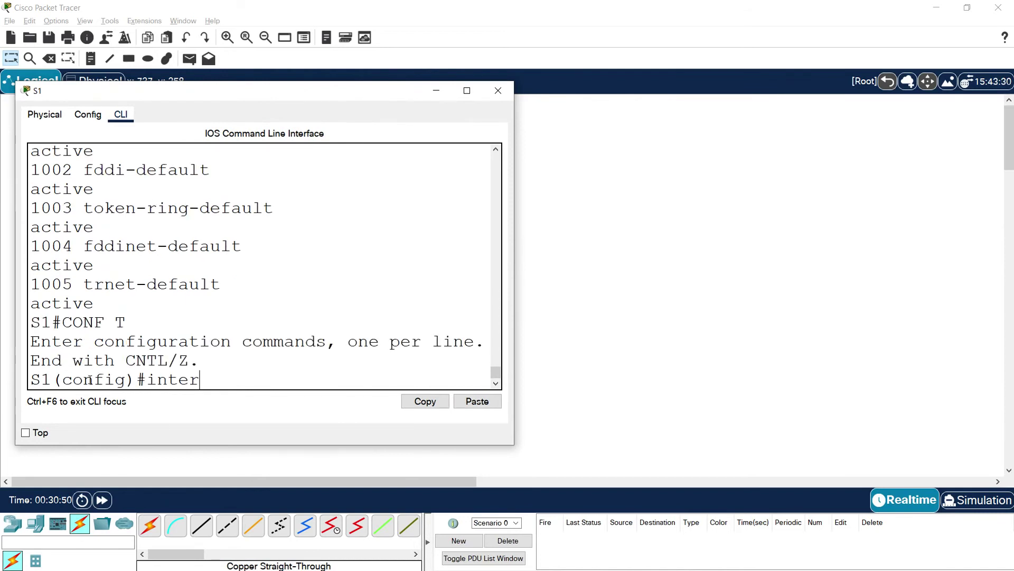
pyautogui.write('face g0/1')
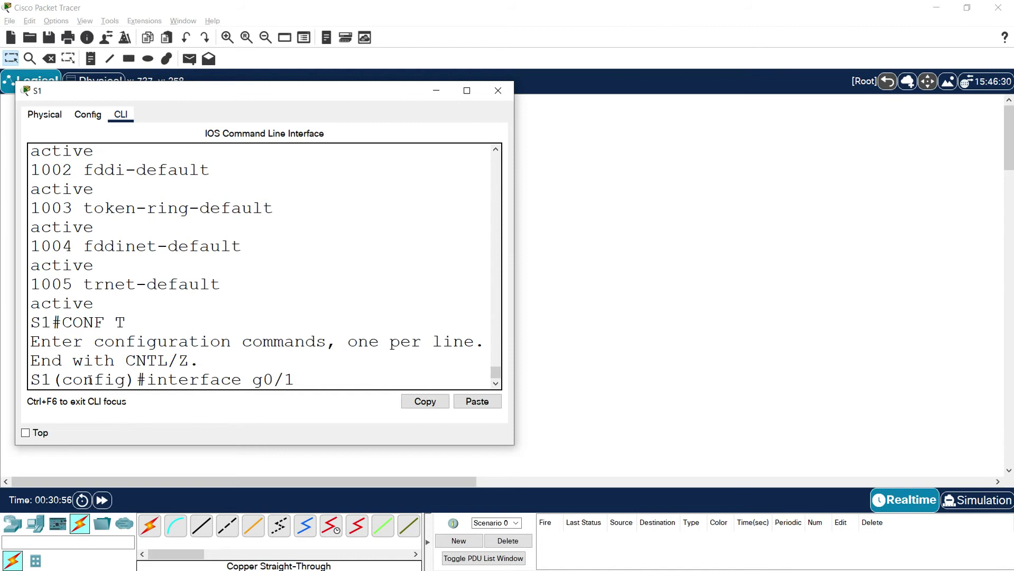
pyautogui.press('Return')
pyautogui.write('desc')
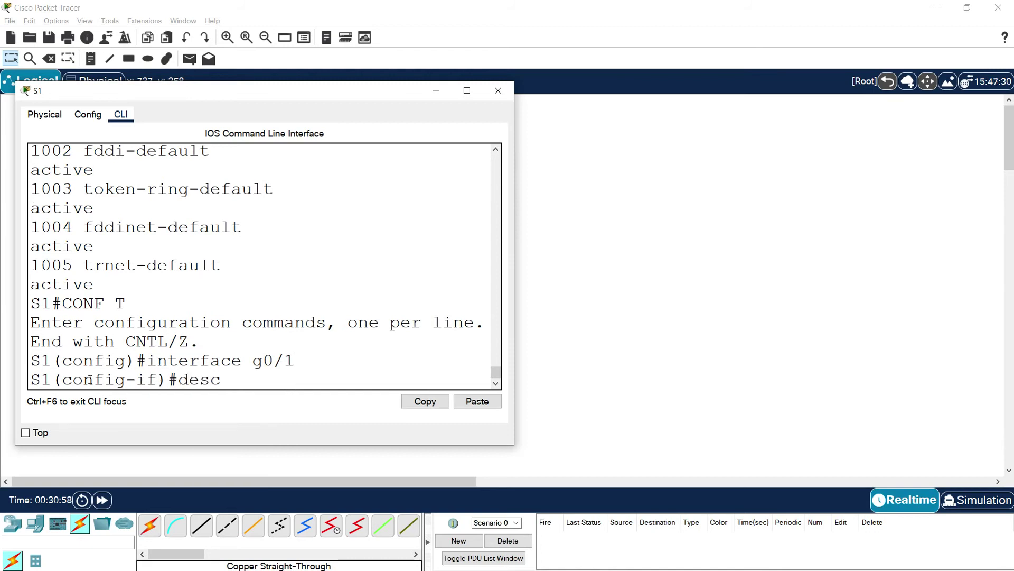
pyautogui.write('ription C')
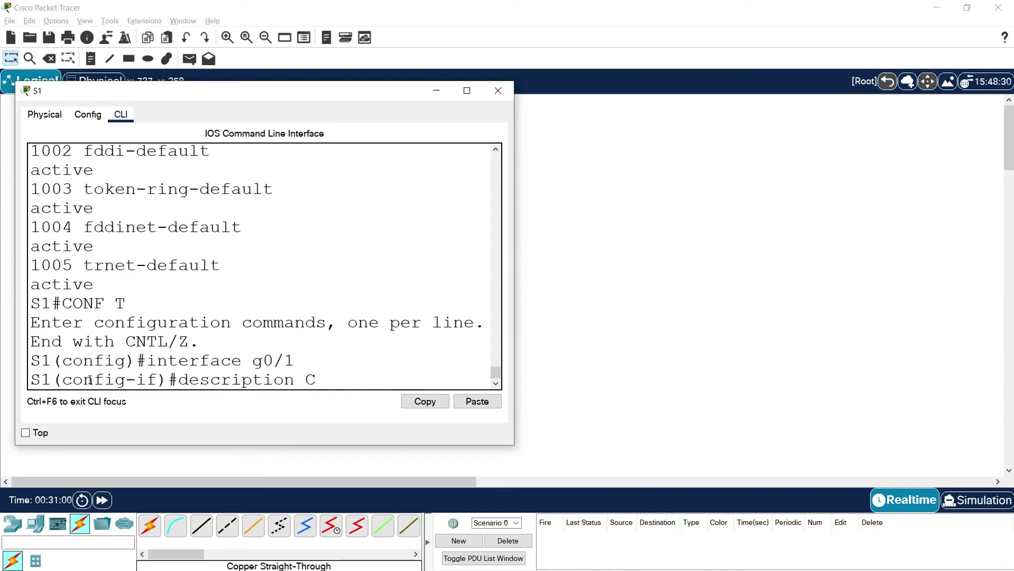
pyautogui.write('onnected to S2')
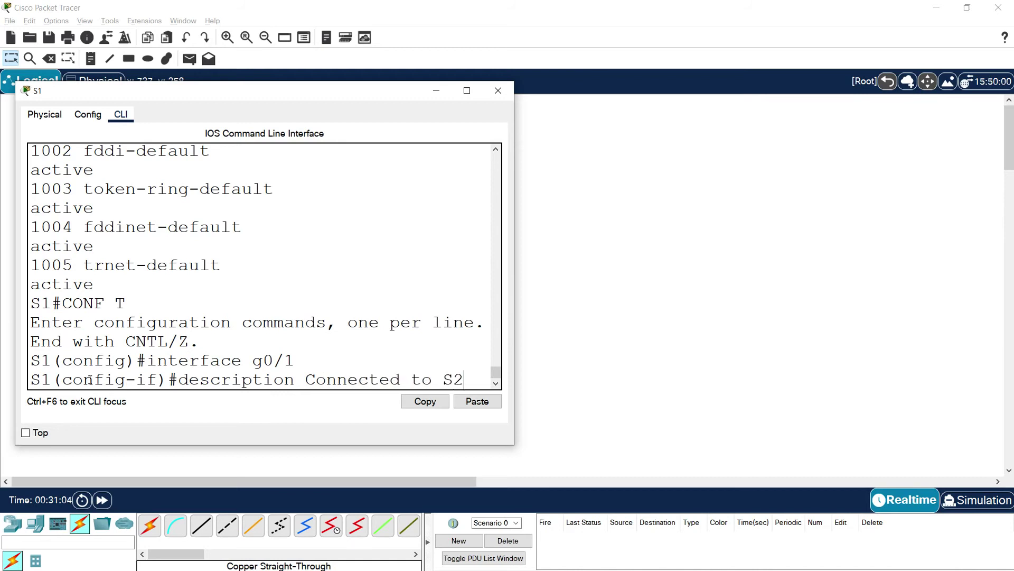
pyautogui.write(' G0/1')
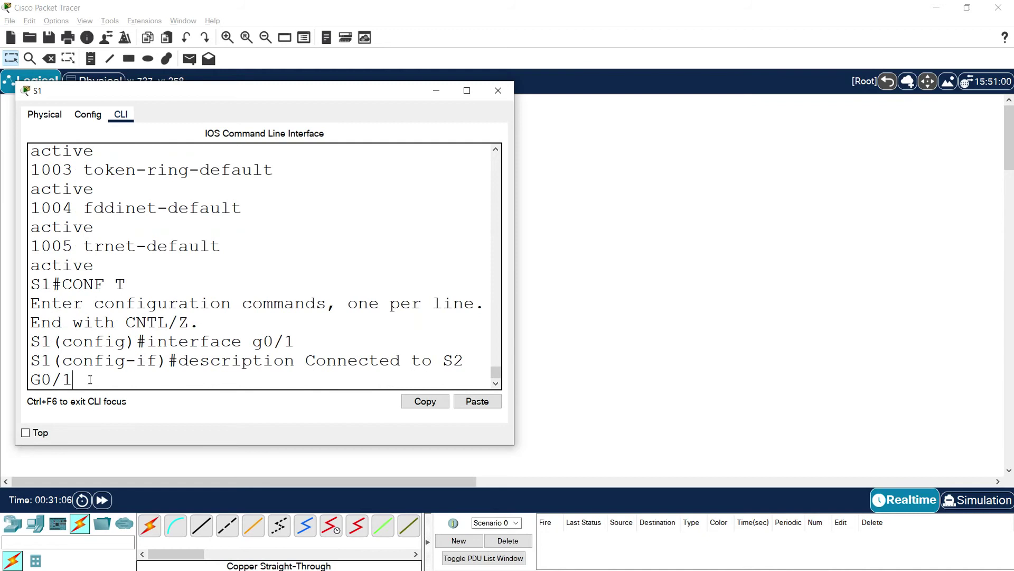
pyautogui.press('Return')
# Step: Set S1's G0/1 to trunk mode with native VLAN 888, widening the CLI window to fit the commands
pyautogui.write('switchport mode trunk')
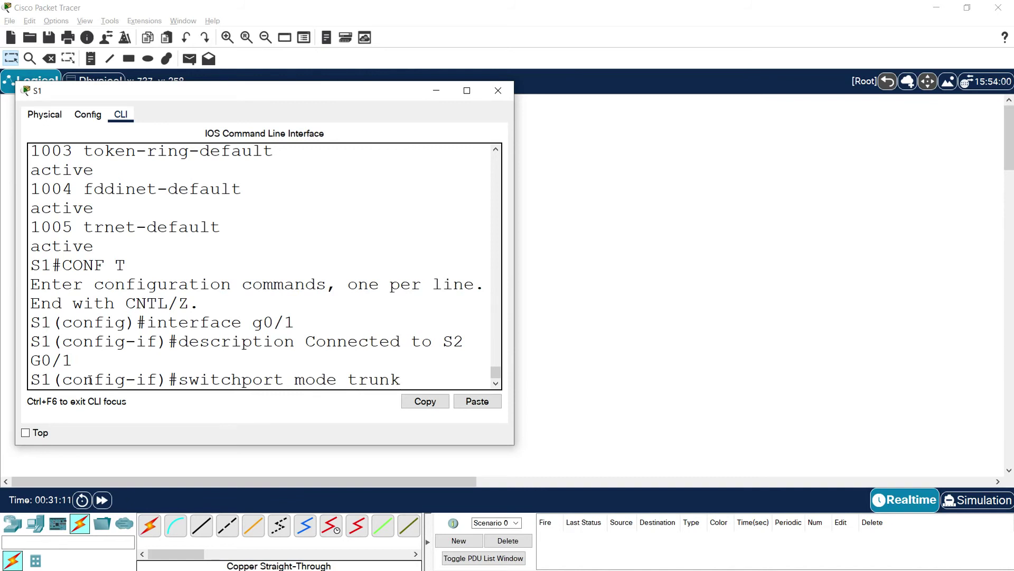
pyautogui.press('Return')
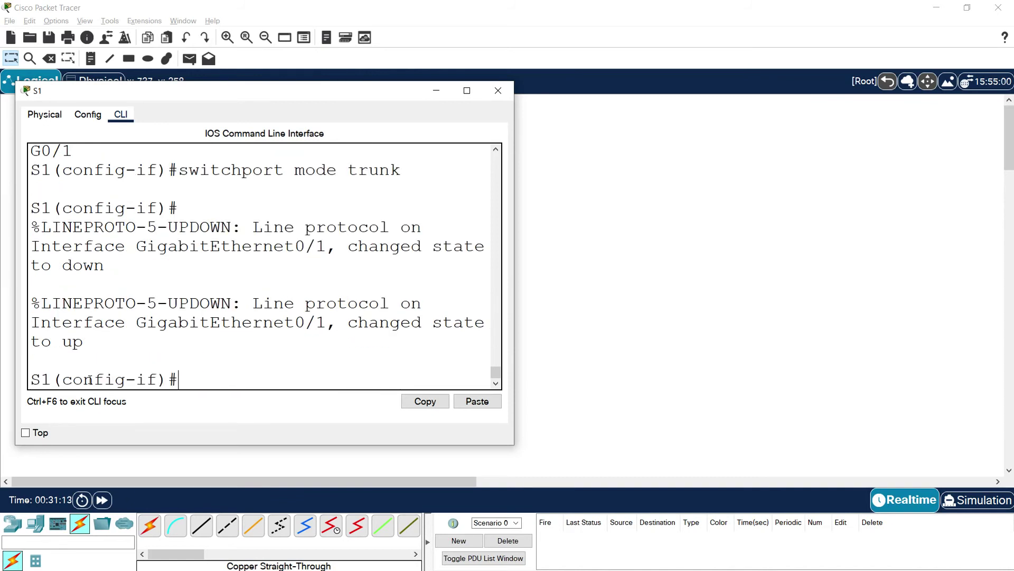
pyautogui.write('switchport t')
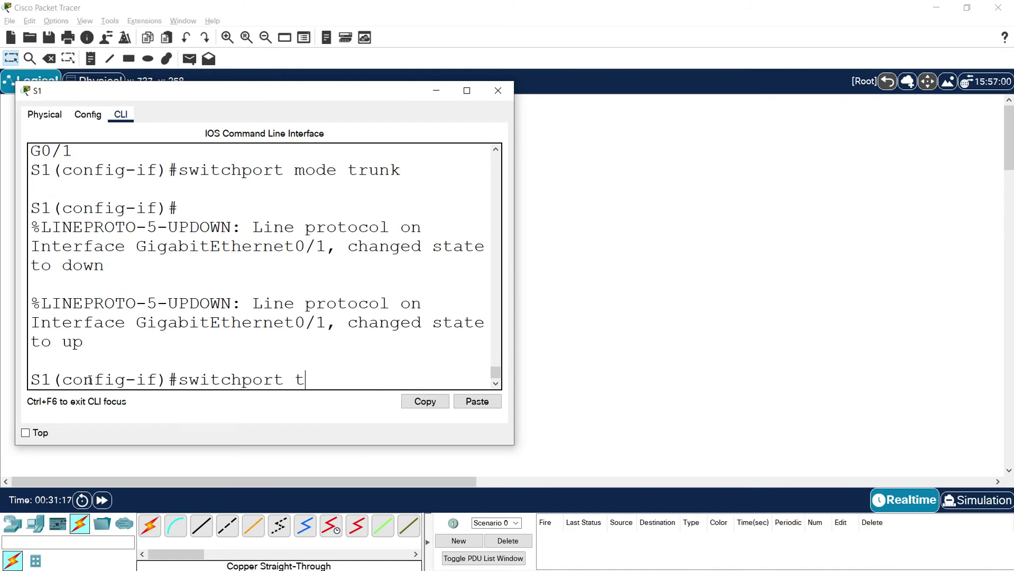
pyautogui.write('runk native vla')
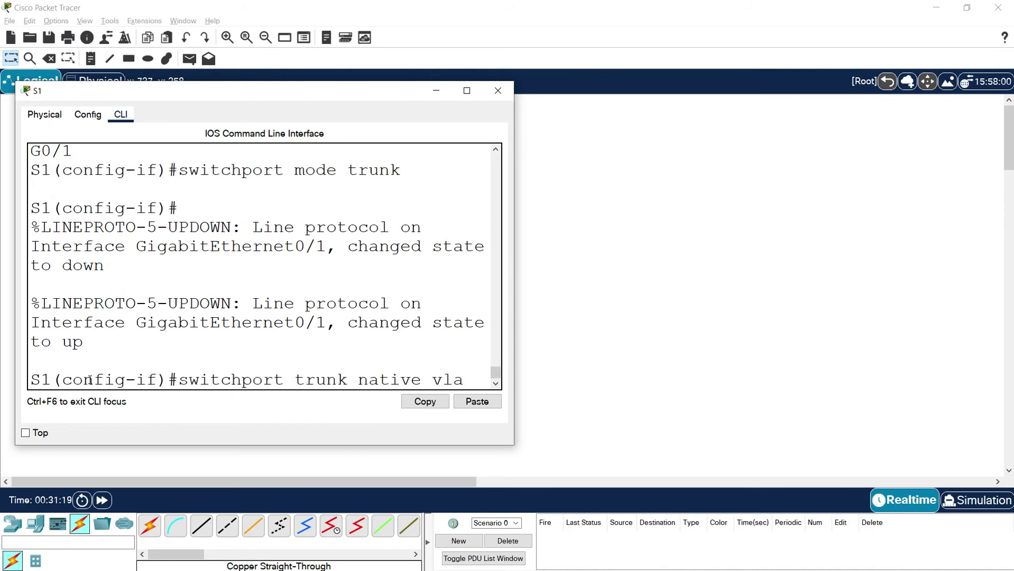
pyautogui.write('n 888')
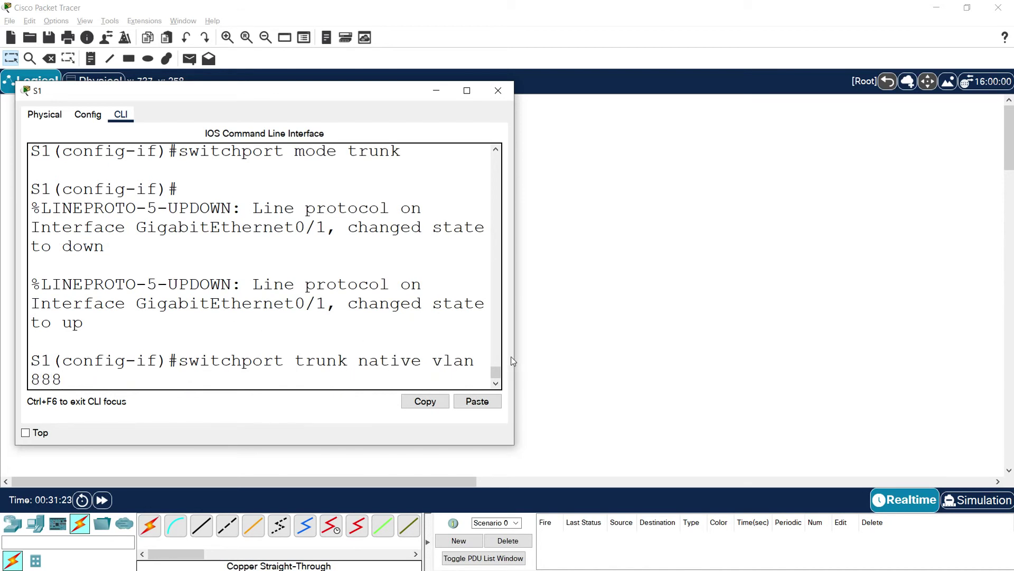
pyautogui.moveTo(515, 336); pyautogui.dragTo(559, 338)
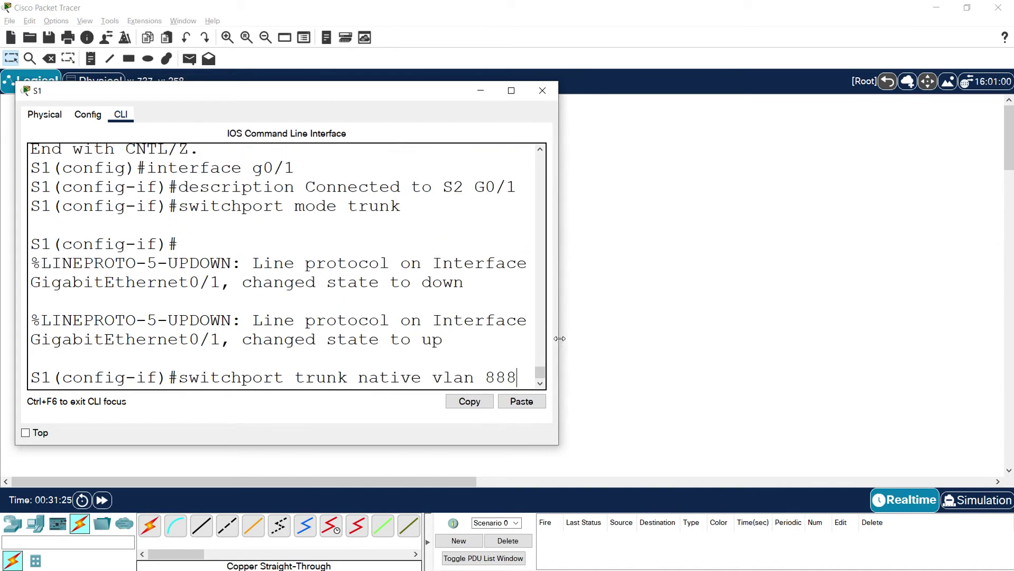
pyautogui.press('Return')
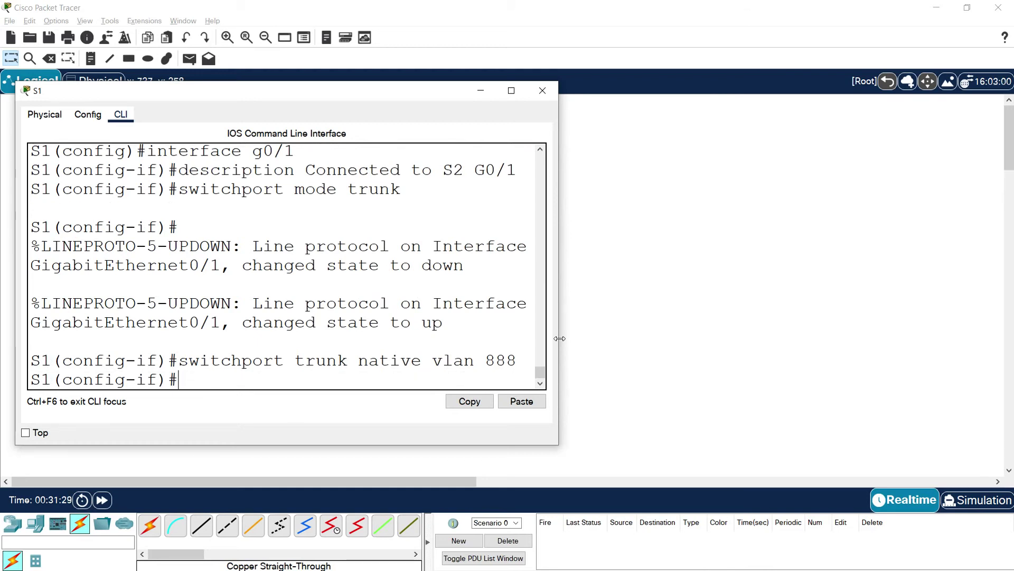
# Step: Try to allow VLANs 15,25,888 on S1's G0/1 trunk
pyautogui.write('switch')
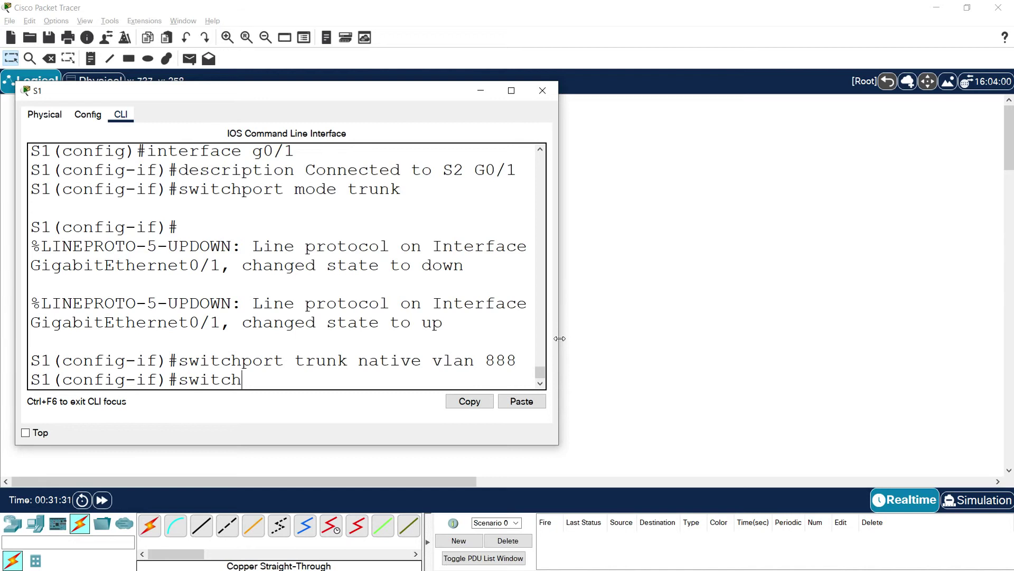
pyautogui.write('port tru')
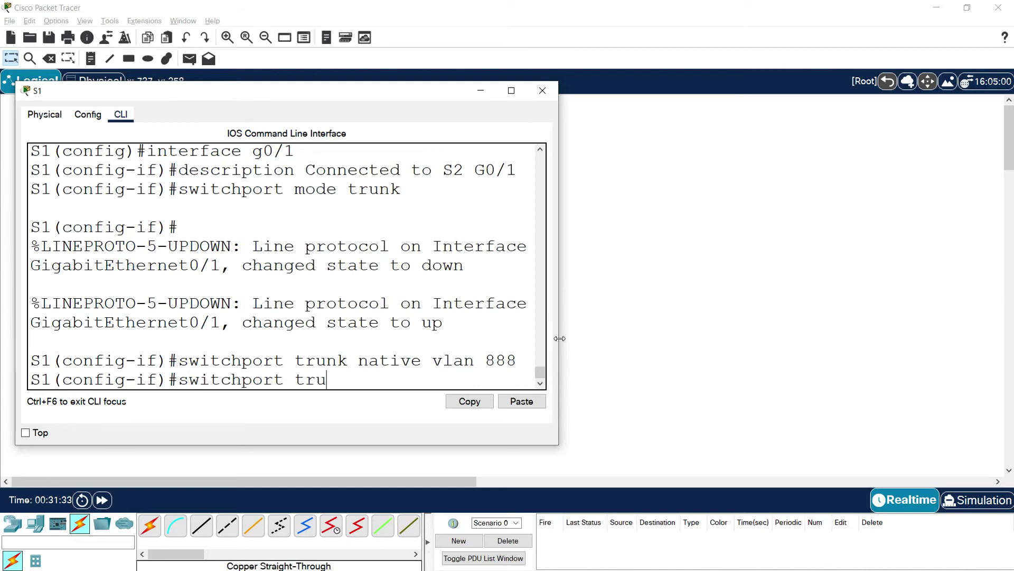
pyautogui.write('ank allowed')
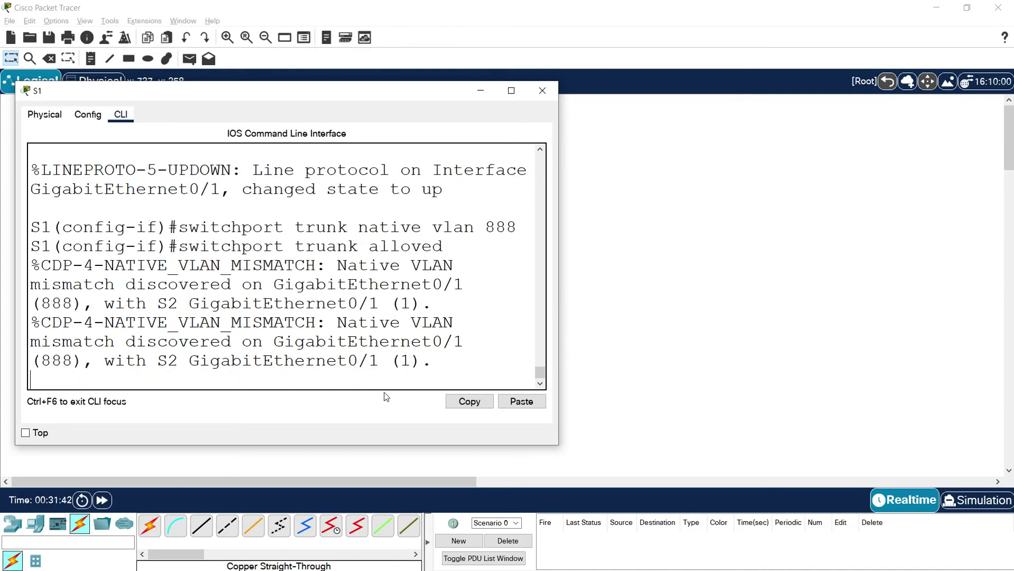
pyautogui.press('BackSpace')
pyautogui.press('BackSpace')
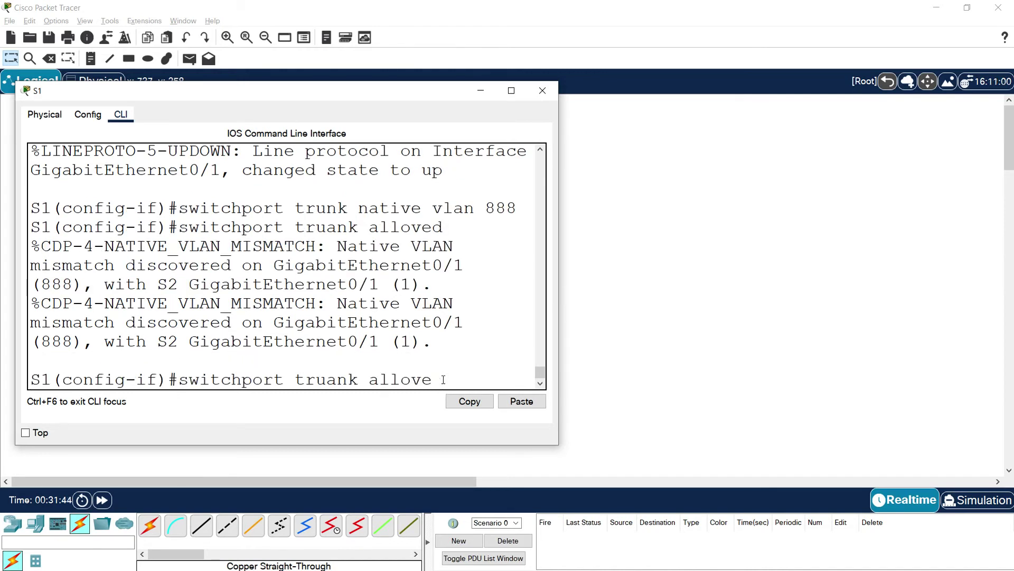
pyautogui.press('BackSpace')
pyautogui.write('wed vlan 14')
pyautogui.press('BackSpace')
pyautogui.write('5.')
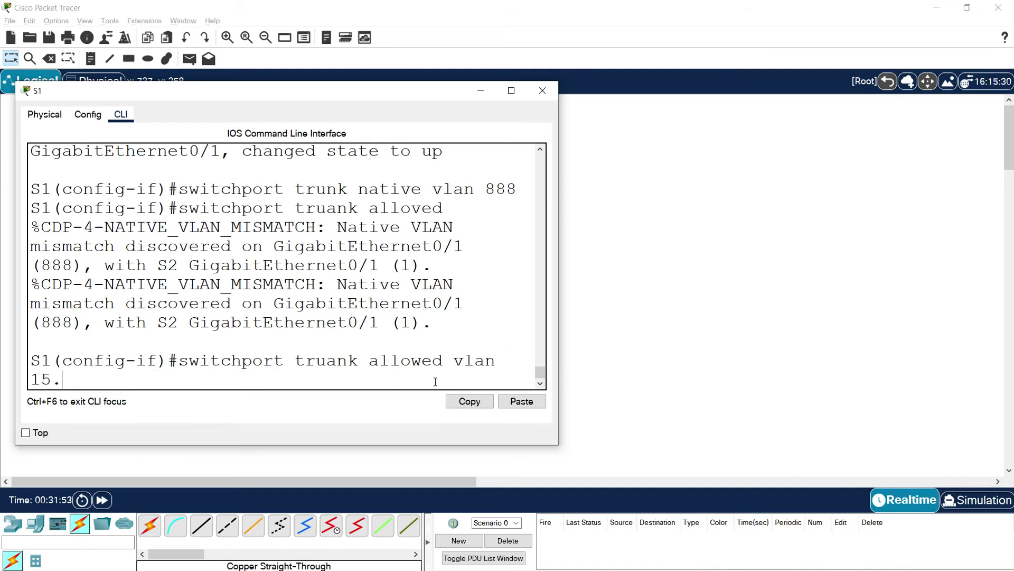
pyautogui.press('BackSpace')
pyautogui.write(',25,888')
pyautogui.press('Return')
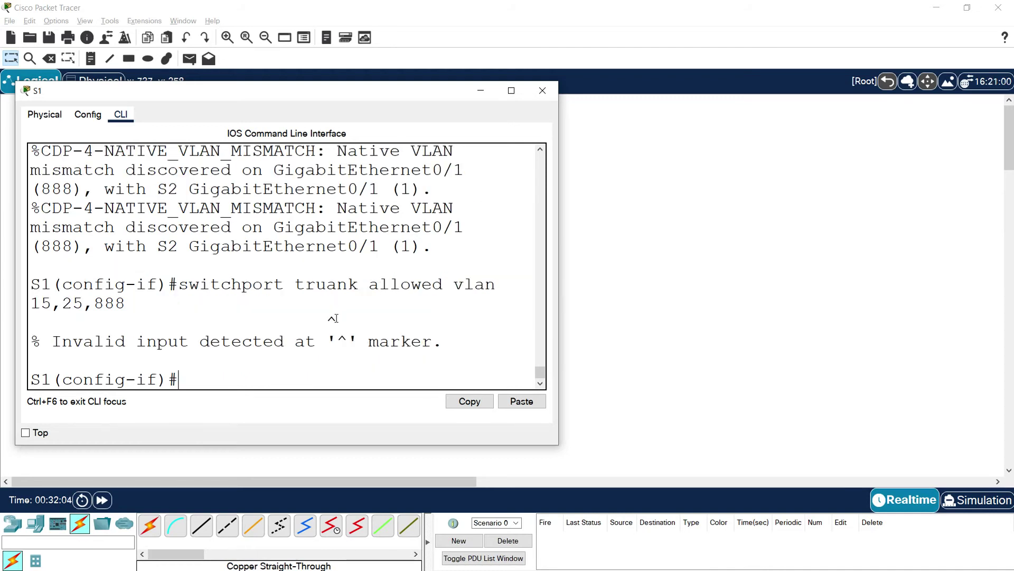
# Step: Recall the rejected command, correct the misspelled word to trunk, and rerun it to allow VLANs 15,25,888 on S1's G0/1
pyautogui.moveTo(296, 285); pyautogui.dragTo(369, 284)
pyautogui.click(219, 381)
pyautogui.press('Up')
pyautogui.press('Left')
pyautogui.press('Left')
pyautogui.press('Left')
pyautogui.press('Left')
pyautogui.press('Left')
pyautogui.press('Left')
pyautogui.press('Left')
pyautogui.press('Left')
pyautogui.press('Left')
pyautogui.press('Left')
pyautogui.press('Left')
pyautogui.press('Left')
pyautogui.press('Left')
pyautogui.press('Left')
pyautogui.press('Left')
pyautogui.press('Left')
pyautogui.press('Left')
pyautogui.press('Left')
pyautogui.press('Left')
pyautogui.press('Left')
pyautogui.press('BackSpace')
pyautogui.press('BackSpace')
pyautogui.press('BackSpace')
pyautogui.write('nk')
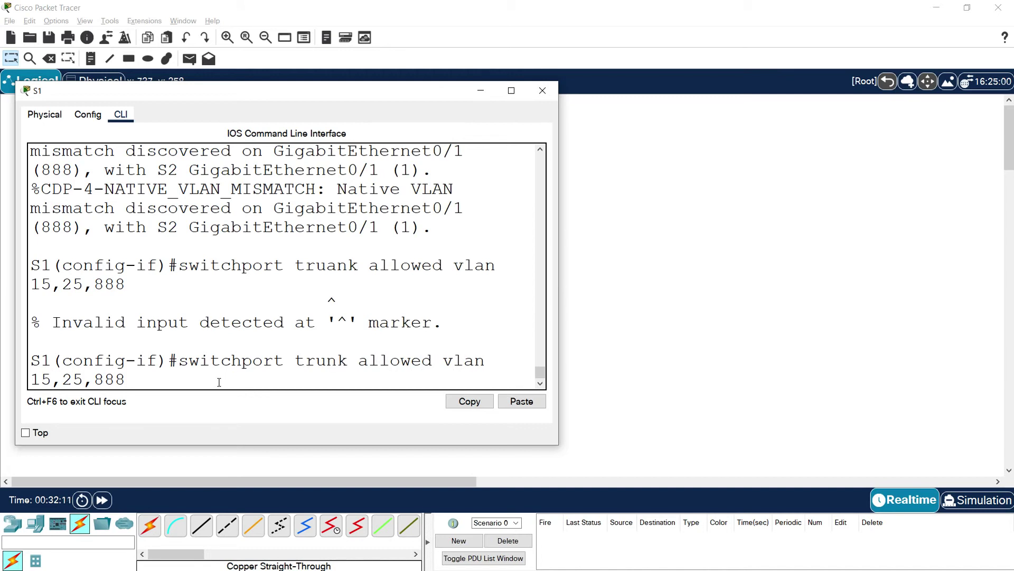
pyautogui.press('Return')
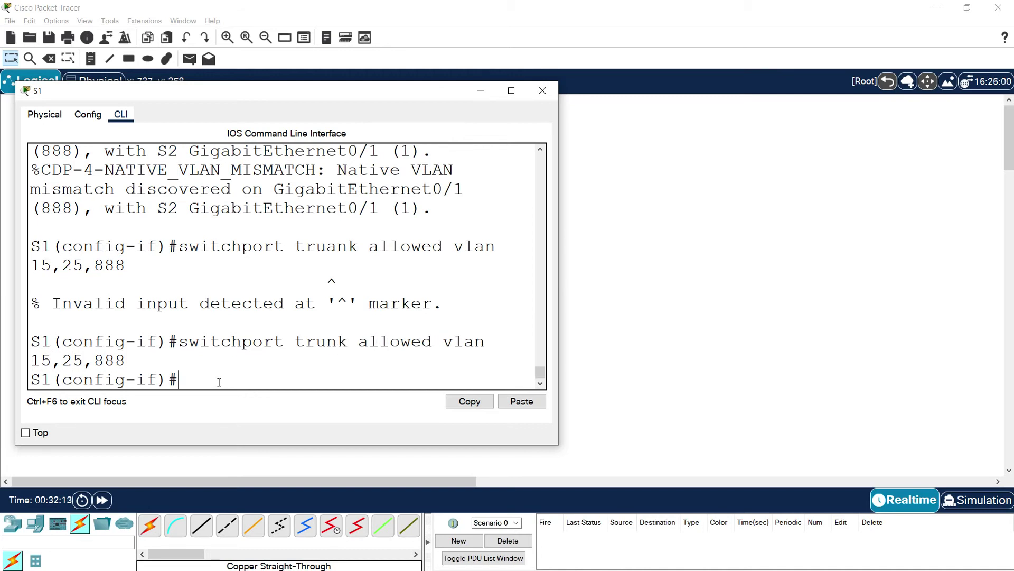
# Step: Exit configuration mode on S1, save the running configuration with copy run start, and close its window
pyautogui.write('end')
pyautogui.press('Return')
pyautogui.write('copy run start')
pyautogui.press('Return')
pyautogui.press('Return')
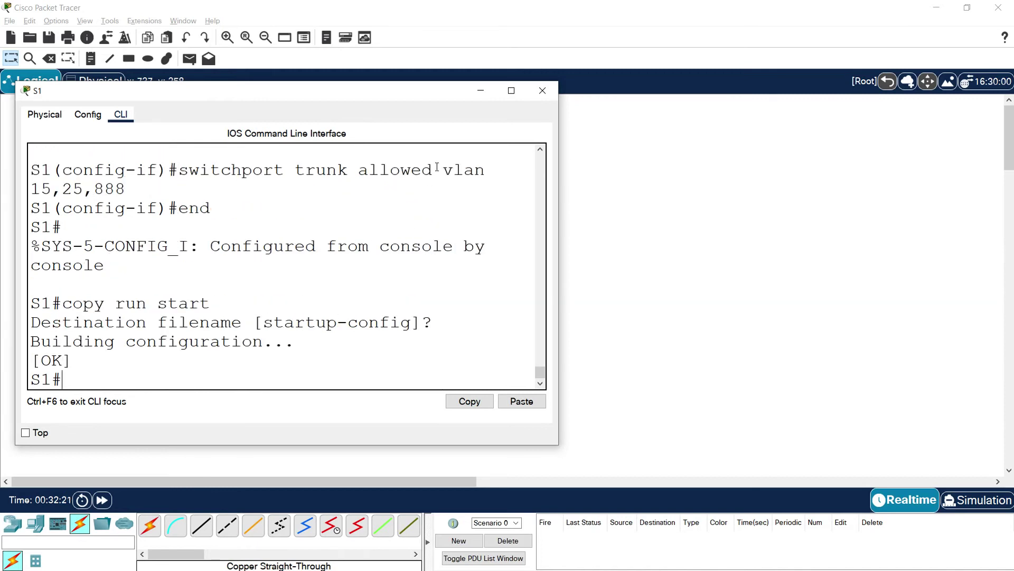
pyautogui.click(543, 91)
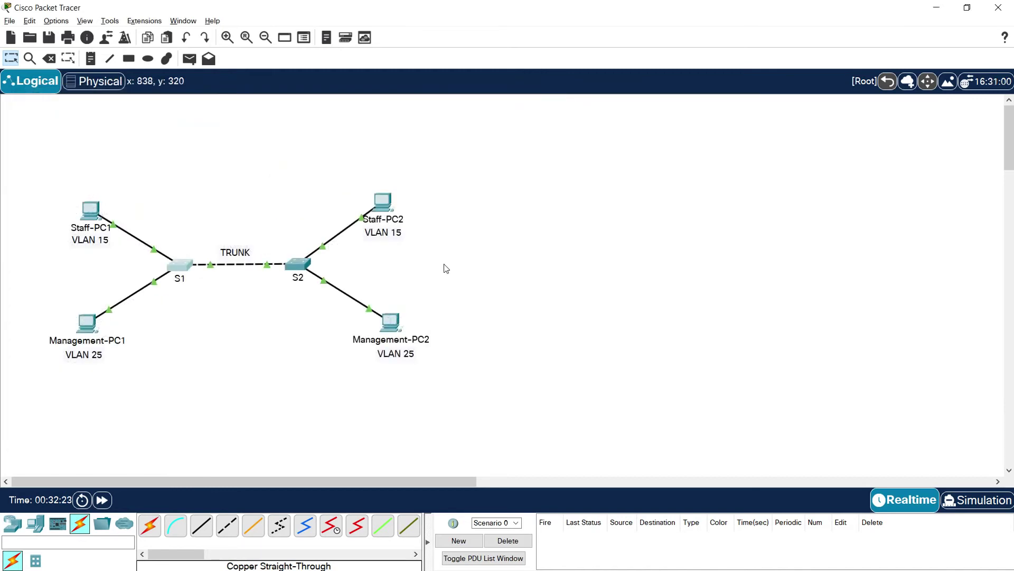
# Step: Open S2's CLI, reposition and widen its window, and enter global configuration mode with conf t
pyautogui.click(299, 266)
pyautogui.moveTo(440, 108); pyautogui.dragTo(138, 107)
pyautogui.moveTo(391, 270); pyautogui.dragTo(665, 293)
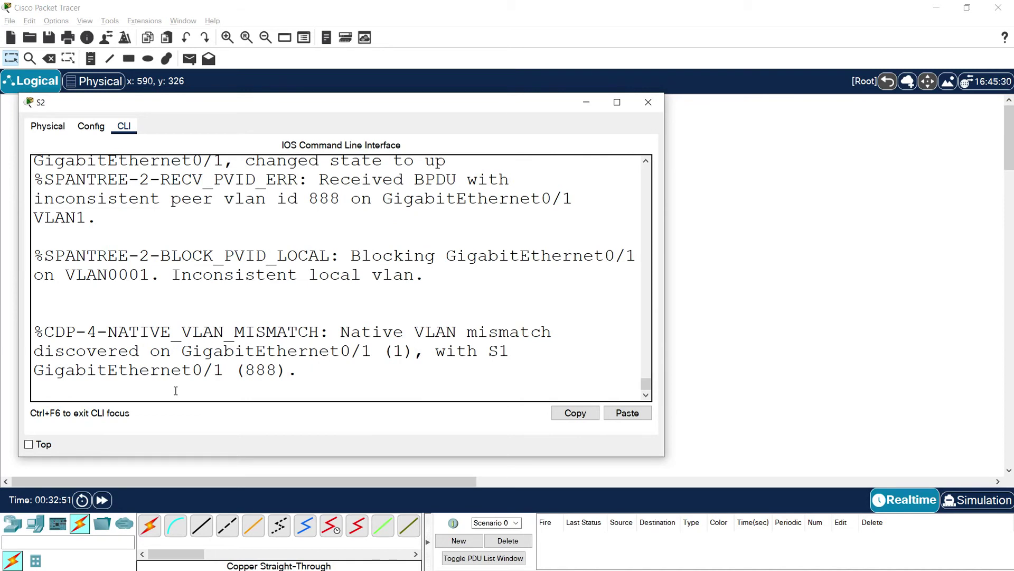
pyautogui.press('Return')
pyautogui.write('conf t')
pyautogui.press('Return')
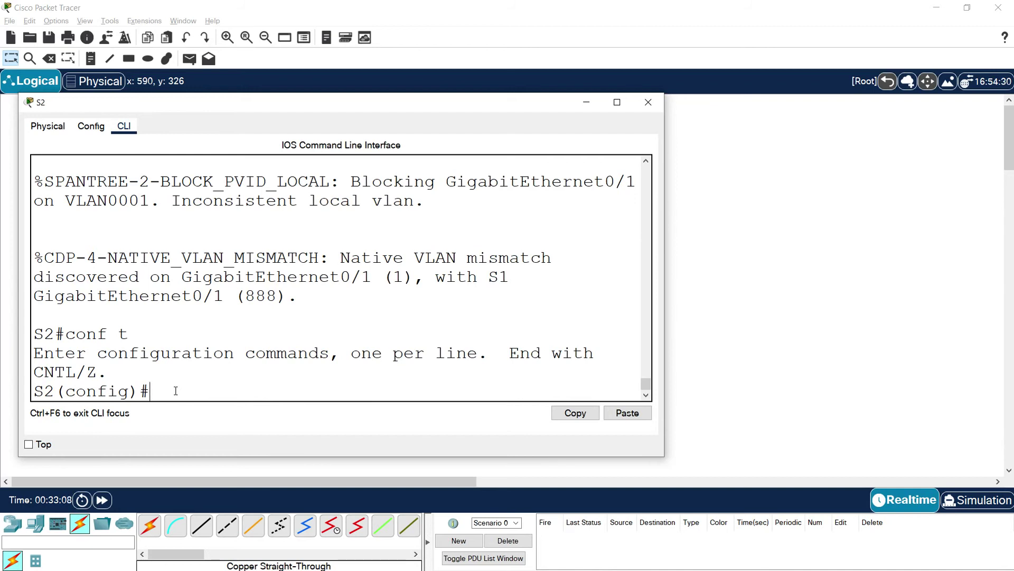
# Step: Enter interface g0/1 on S2 and set it to trunk mode with switchport mode trunk
pyautogui.write('interface g0/')
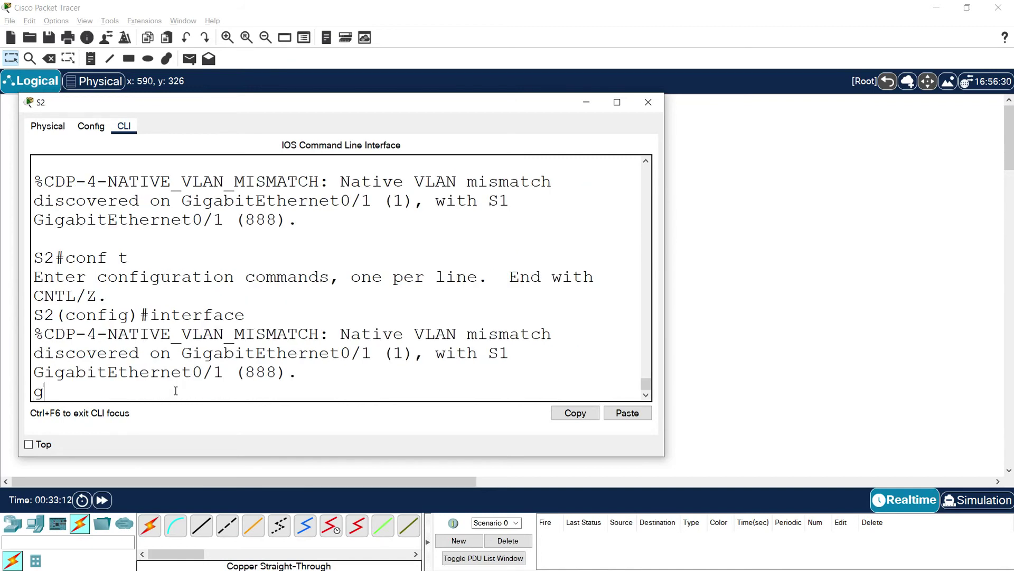
pyautogui.write('1')
pyautogui.press('Tab')
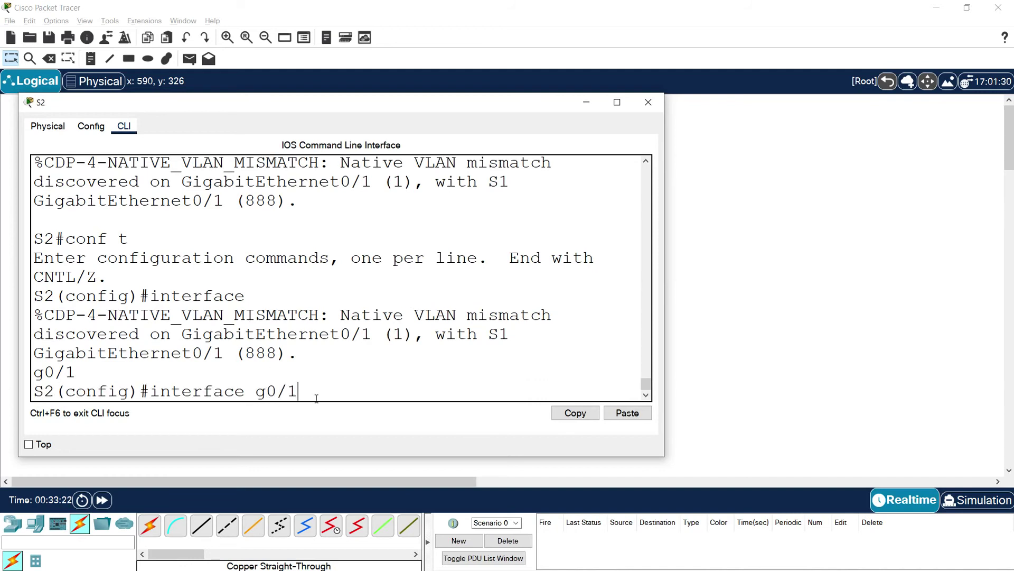
pyautogui.press('Return')
pyautogui.write('switc')
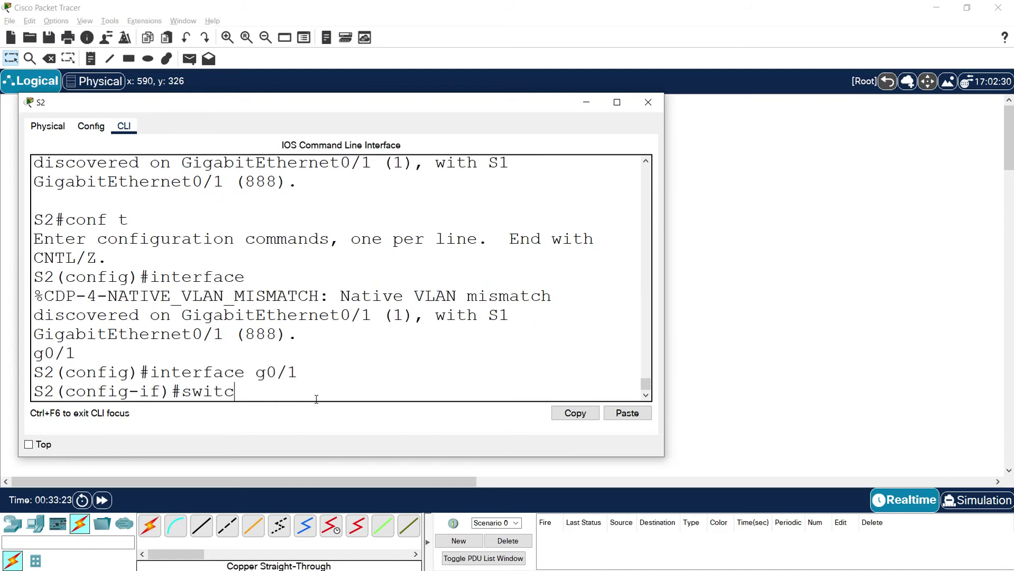
pyautogui.write('hport mode trunk')
pyautogui.press('Return')
# Step: Set native VLAN 888 and allowed VLANs 15,25,888 on S2's G0/1 trunk
pyautogui.write('switchport t')
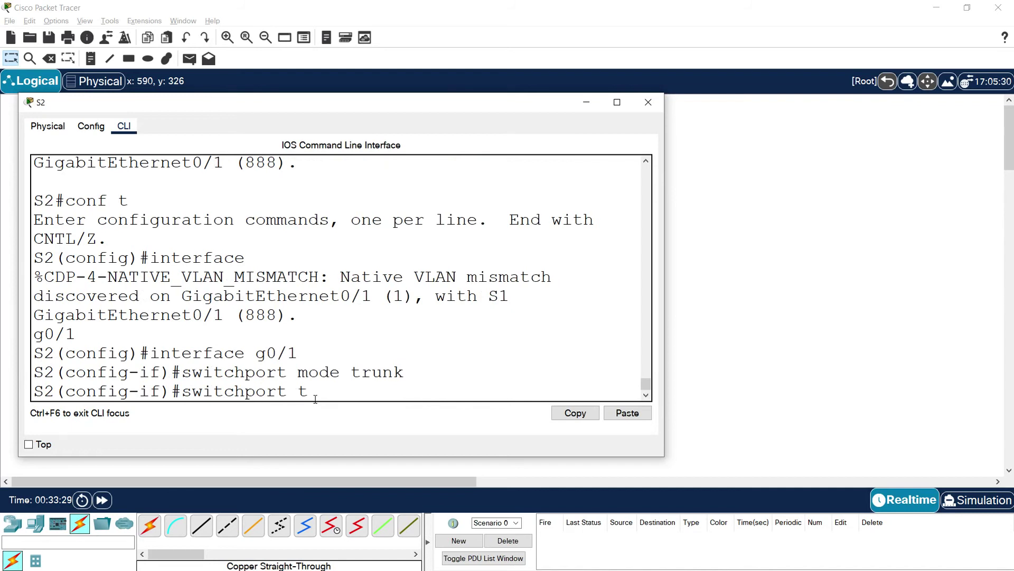
pyautogui.write('runk native vlan')
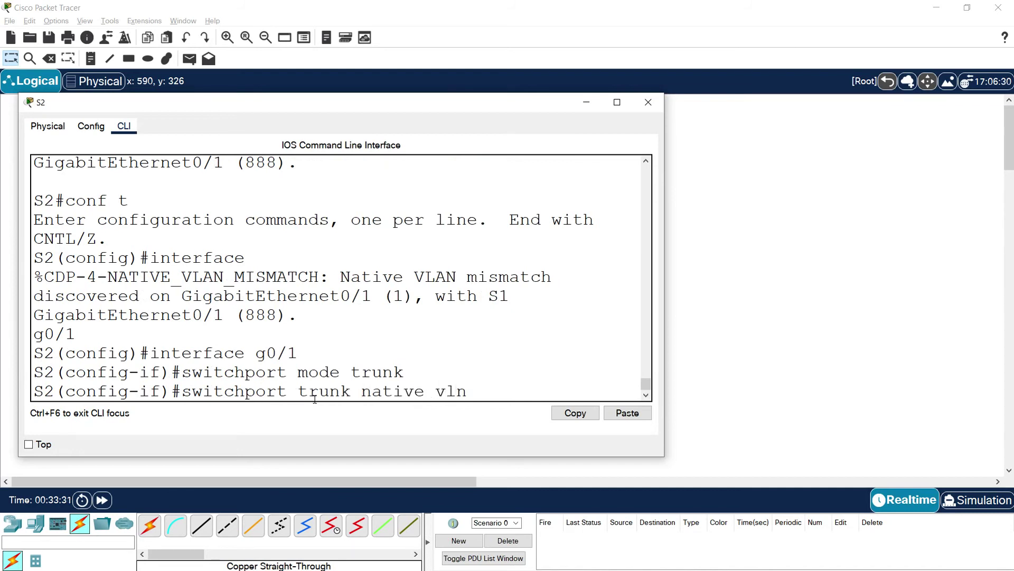
pyautogui.write(' 888')
pyautogui.press('Return')
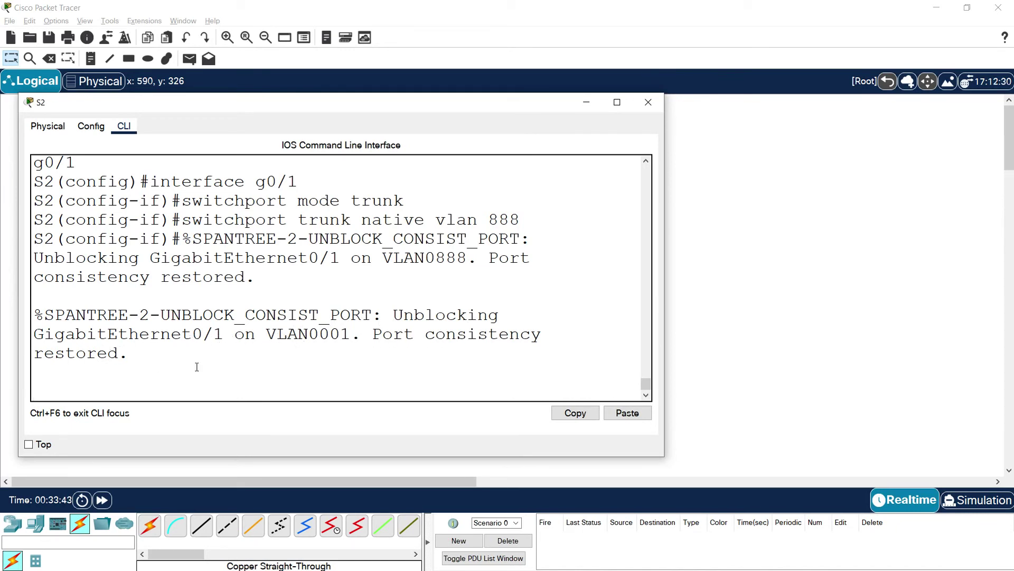
pyautogui.press('Return')
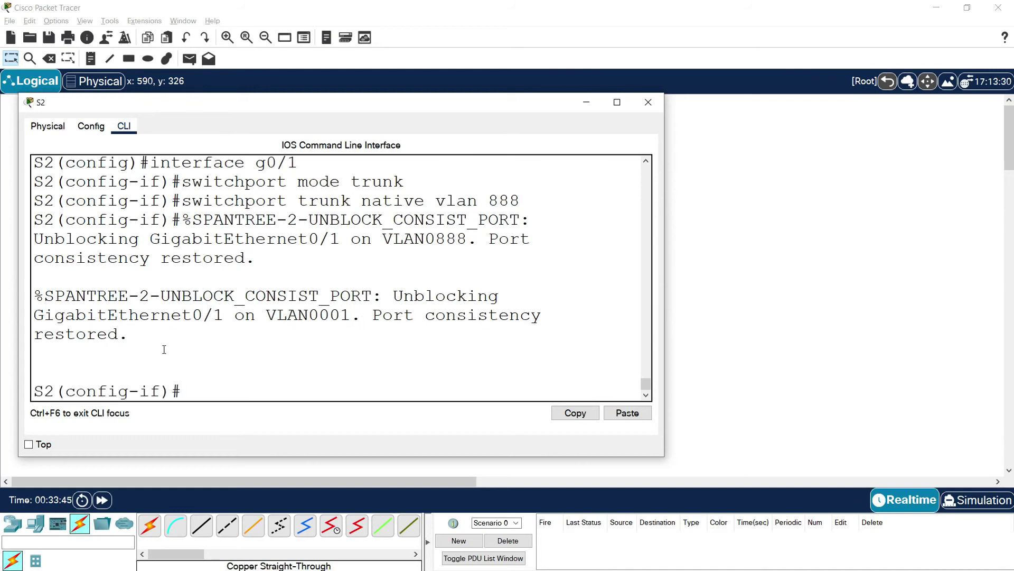
pyautogui.write('switchport trunk allowed ')
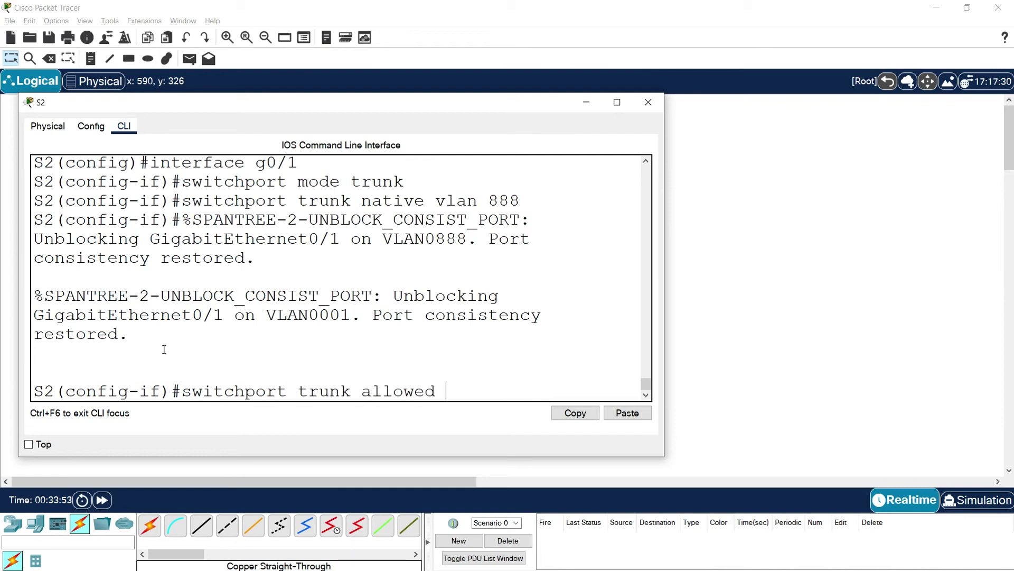
pyautogui.write('vlan 15,25,888')
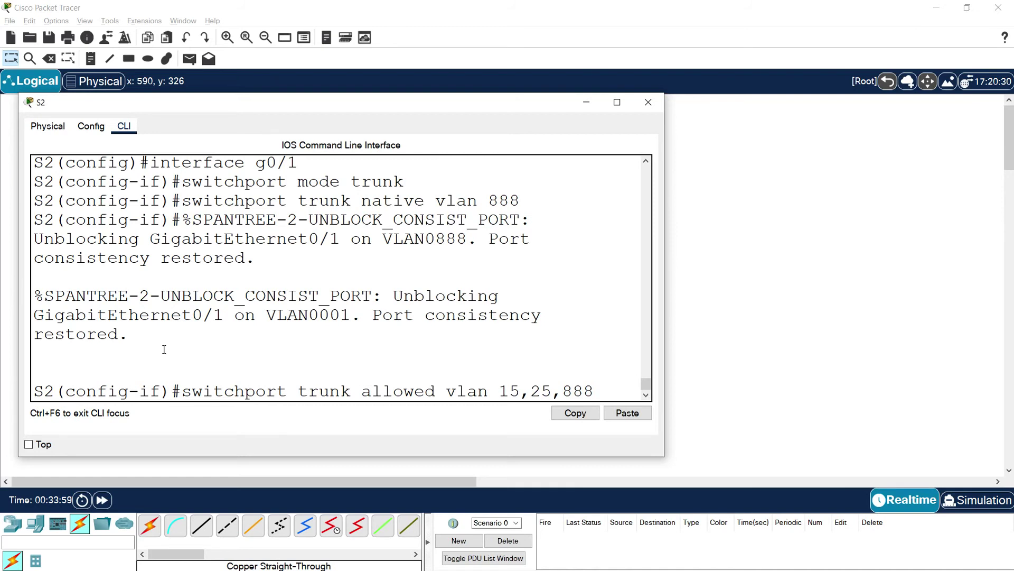
pyautogui.press('Return')
# Step: Exit configuration mode on S2 and save the running configuration with copy run start
pyautogui.write('end')
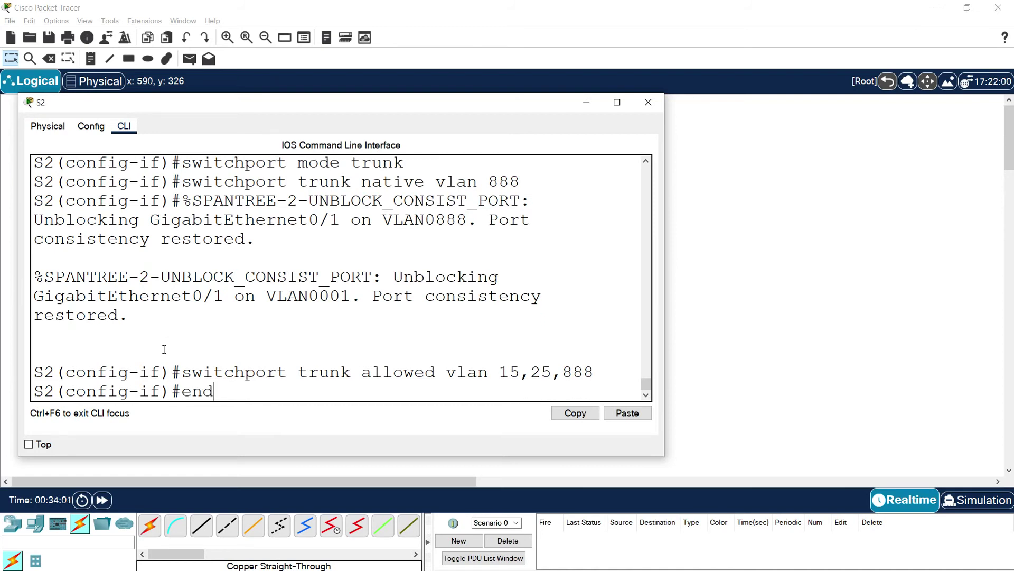
pyautogui.press('Return')
pyautogui.write('copy')
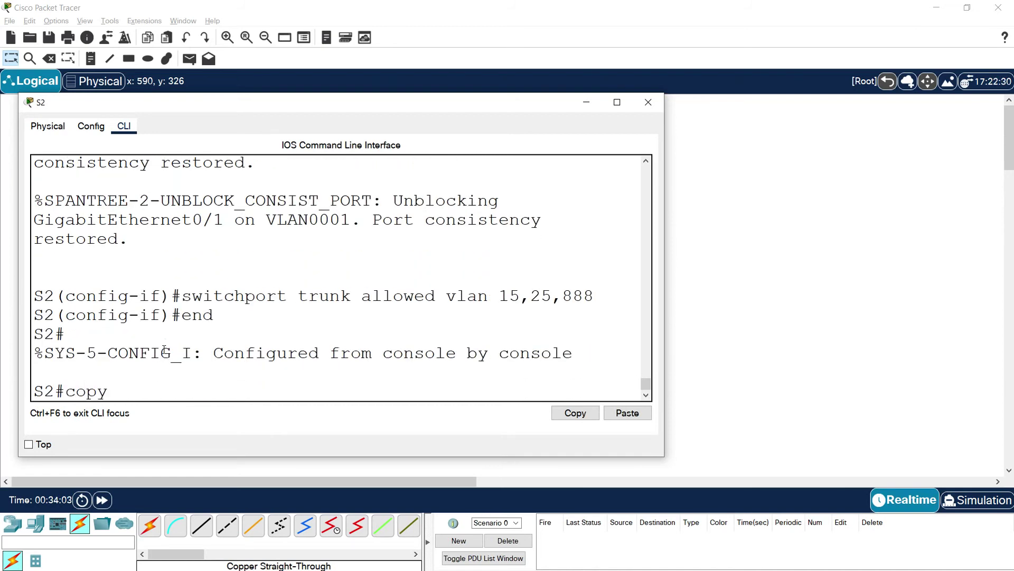
pyautogui.write(' run start')
pyautogui.press('Return')
pyautogui.press('Return')
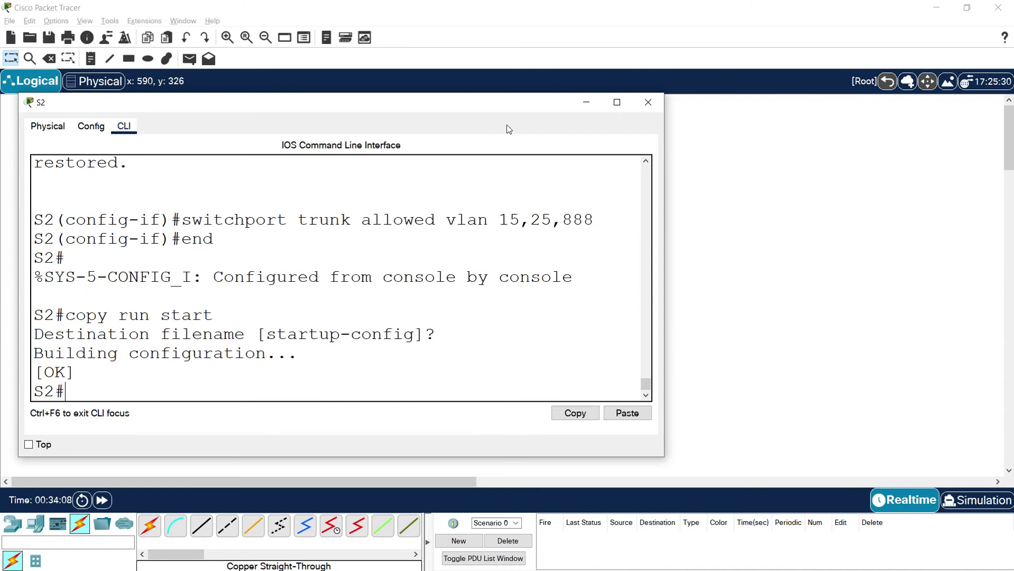
# Step: Run show interfaces trunk on S2 in a maximized window and examine G0/1's mode, status, native VLAN and allowed VLANs
pyautogui.click(617, 102)
pyautogui.write('show interfaces trunk')
pyautogui.press('Return')
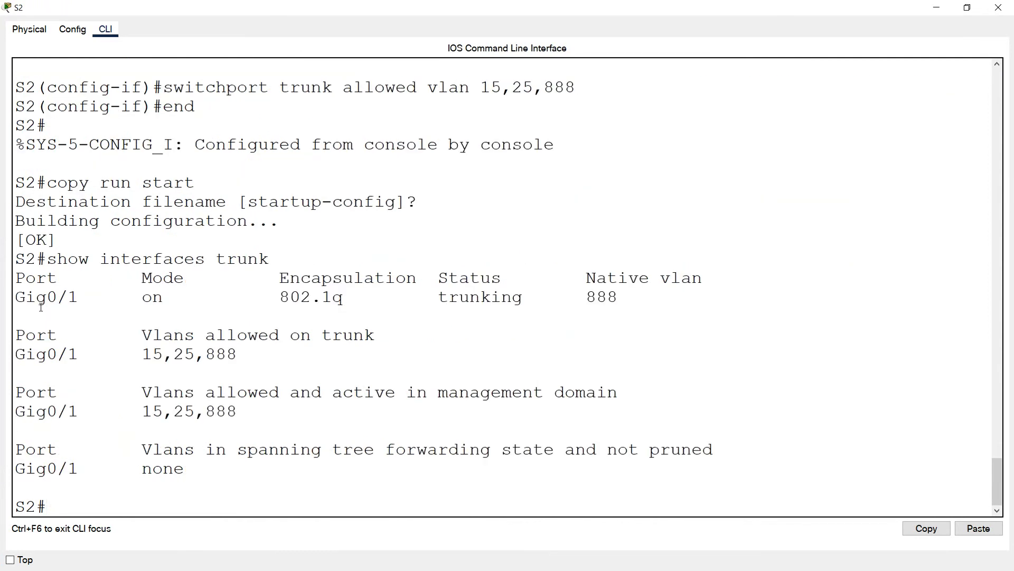
pyautogui.moveTo(19, 299); pyautogui.dragTo(79, 299)
pyautogui.moveTo(439, 297); pyautogui.dragTo(533, 304)
pyautogui.moveTo(193, 277); pyautogui.dragTo(141, 299)
pyautogui.moveTo(584, 280); pyautogui.dragTo(705, 275)
pyautogui.moveTo(587, 297); pyautogui.dragTo(632, 295)
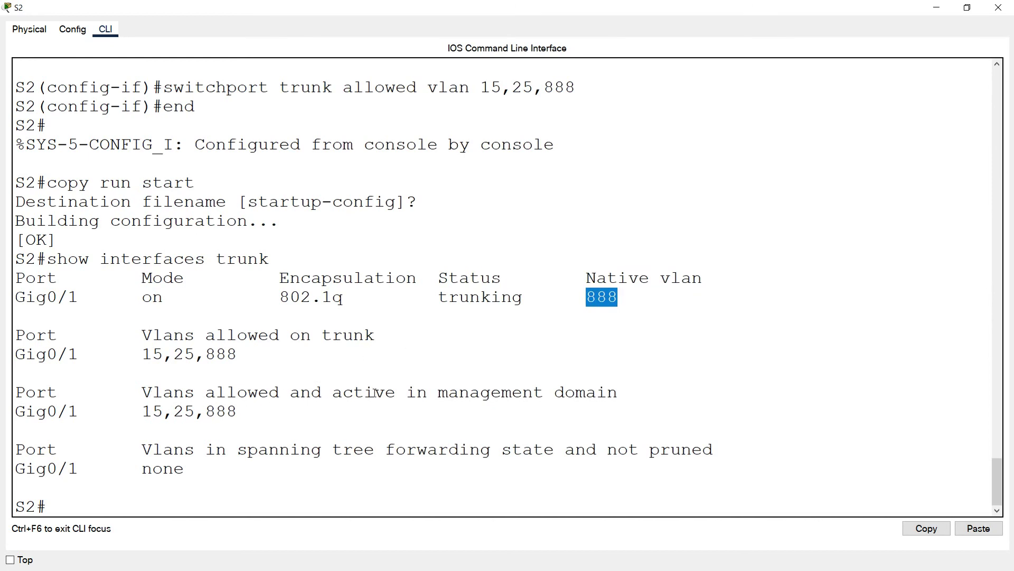
pyautogui.doubleClick(144, 411)
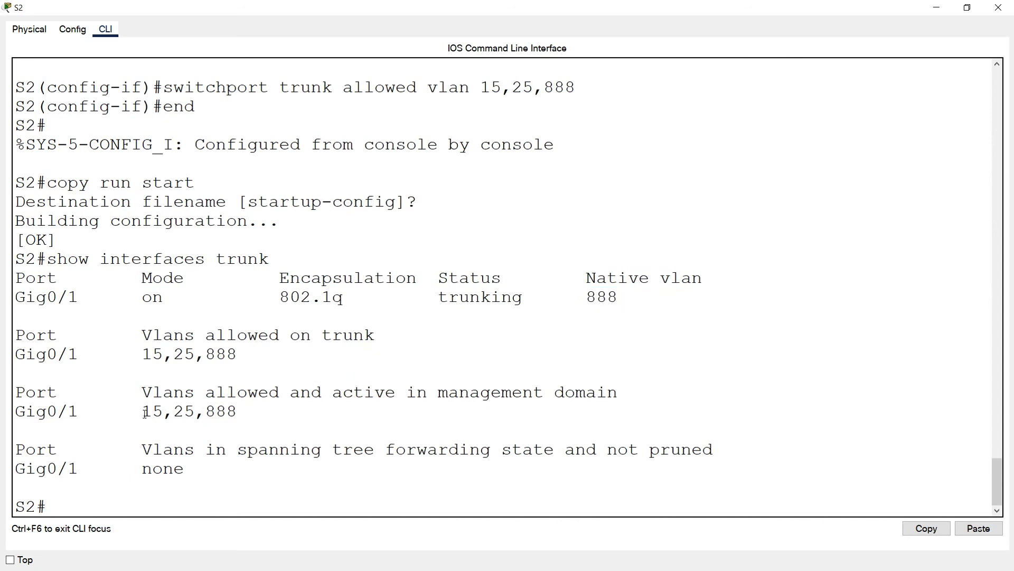
pyautogui.doubleClick(177, 412)
pyautogui.doubleClick(206, 412)
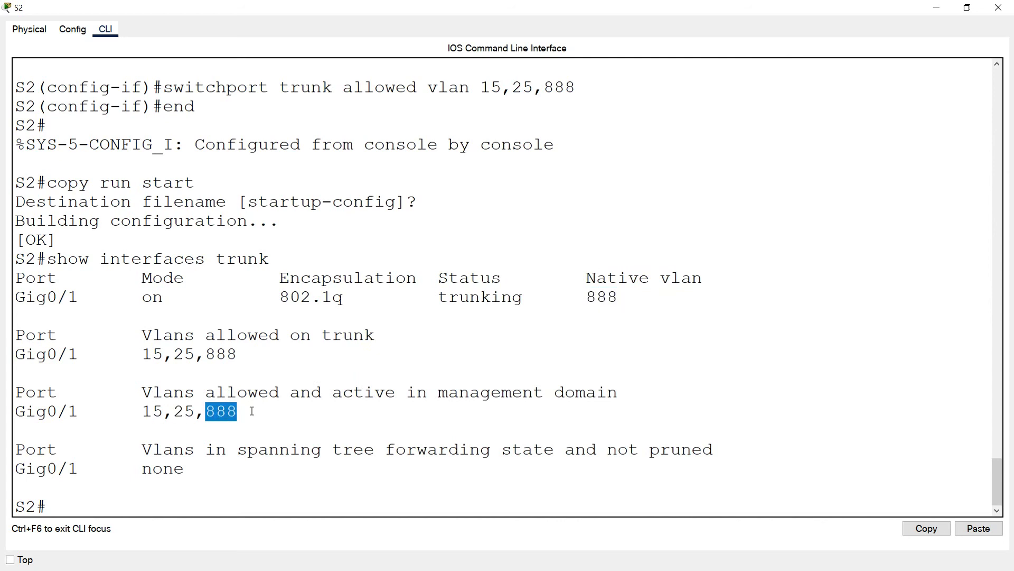
# Step: Run show interfaces trunk on S1 in a maximized window and examine G0/1's status, native VLAN and allowed VLANs
pyautogui.click(998, 7)
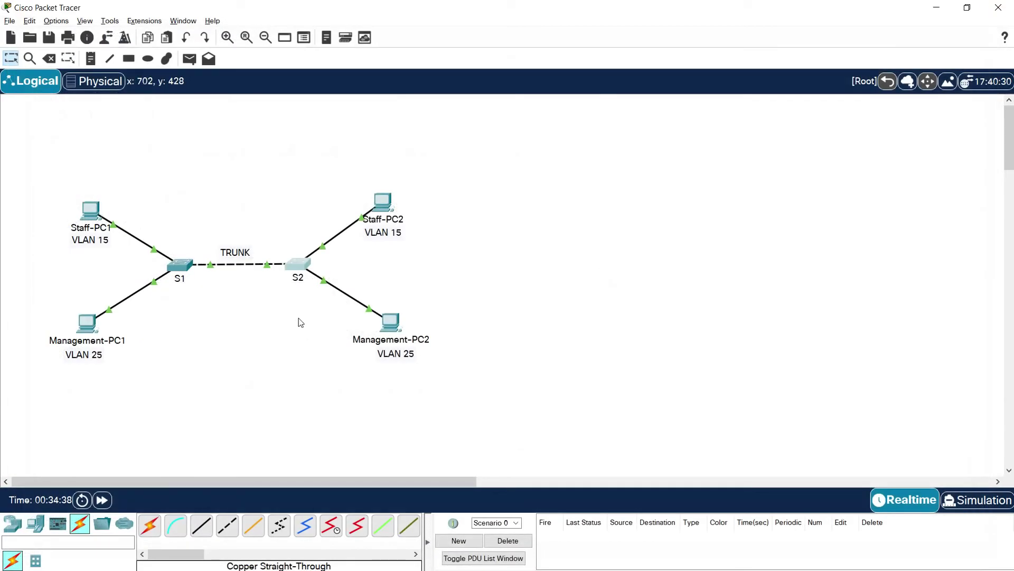
pyautogui.click(182, 266)
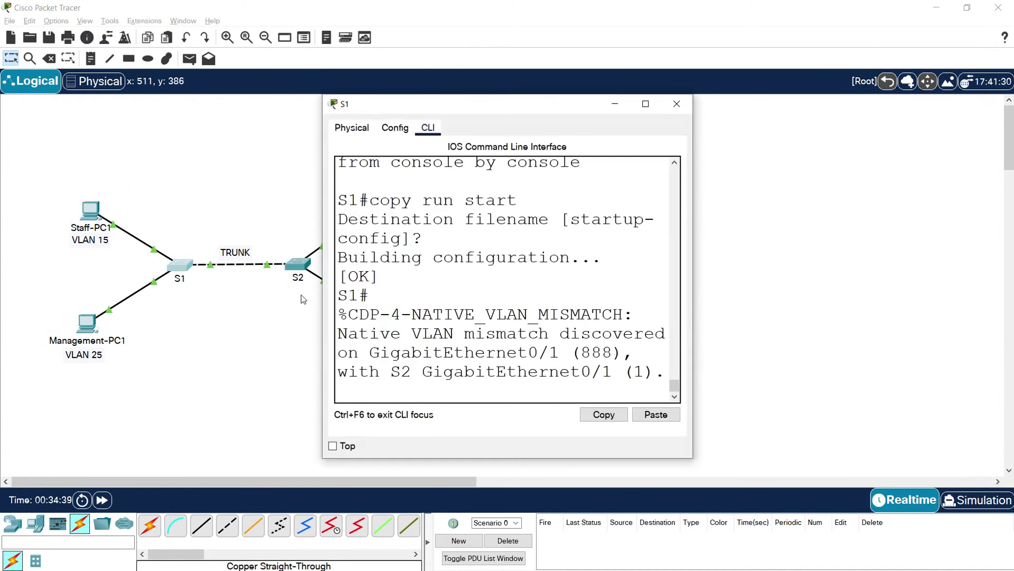
pyautogui.click(646, 104)
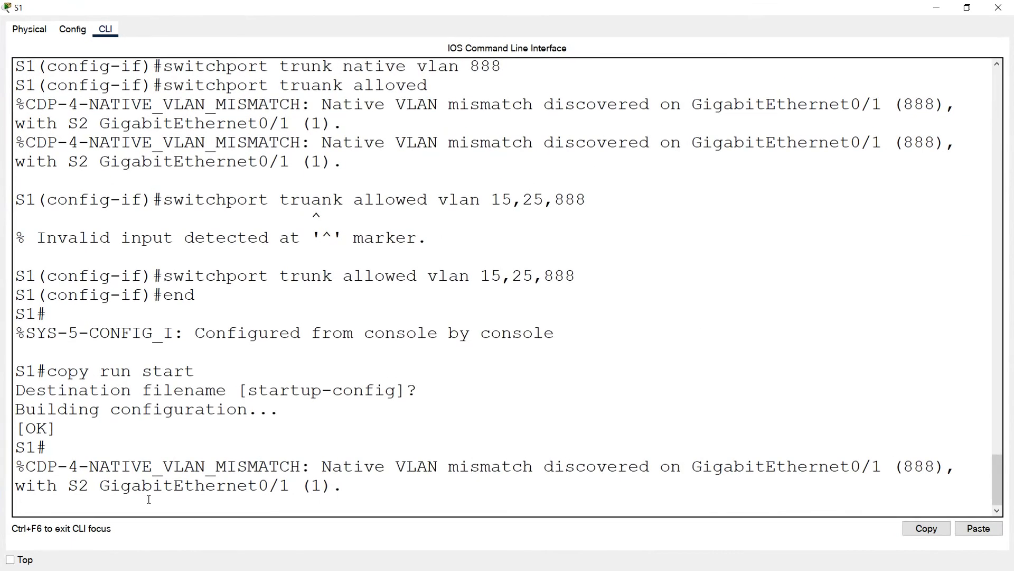
pyautogui.press('Return')
pyautogui.write('show interfaces trunk')
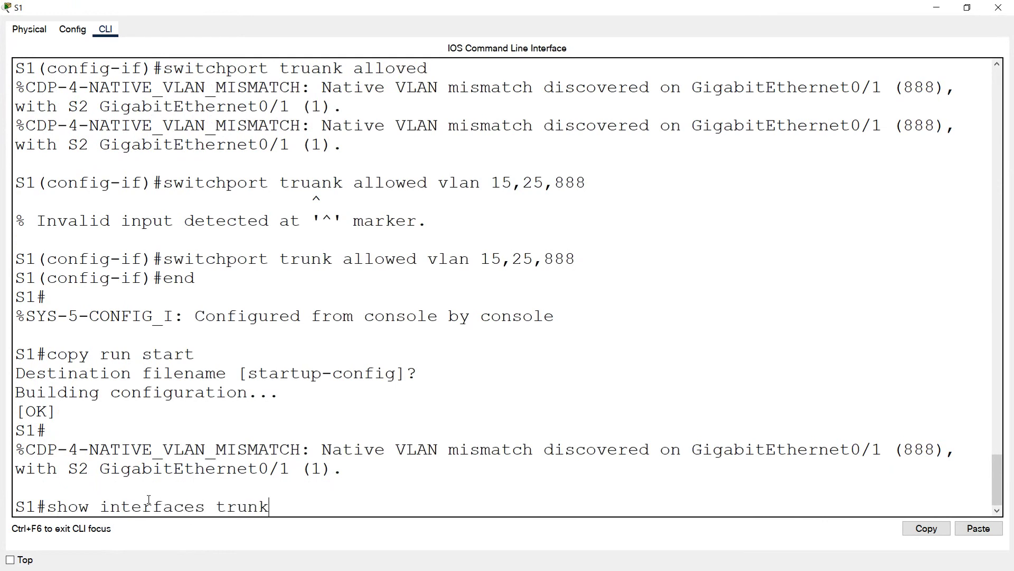
pyautogui.press('Return')
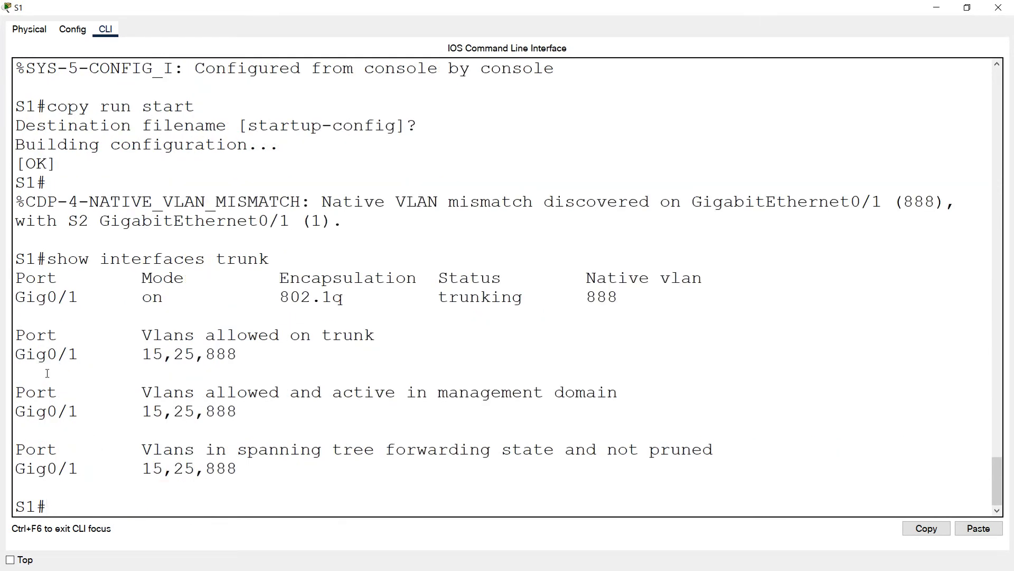
pyautogui.moveTo(20, 301); pyautogui.dragTo(91, 302)
pyautogui.moveTo(428, 299); pyautogui.dragTo(625, 299)
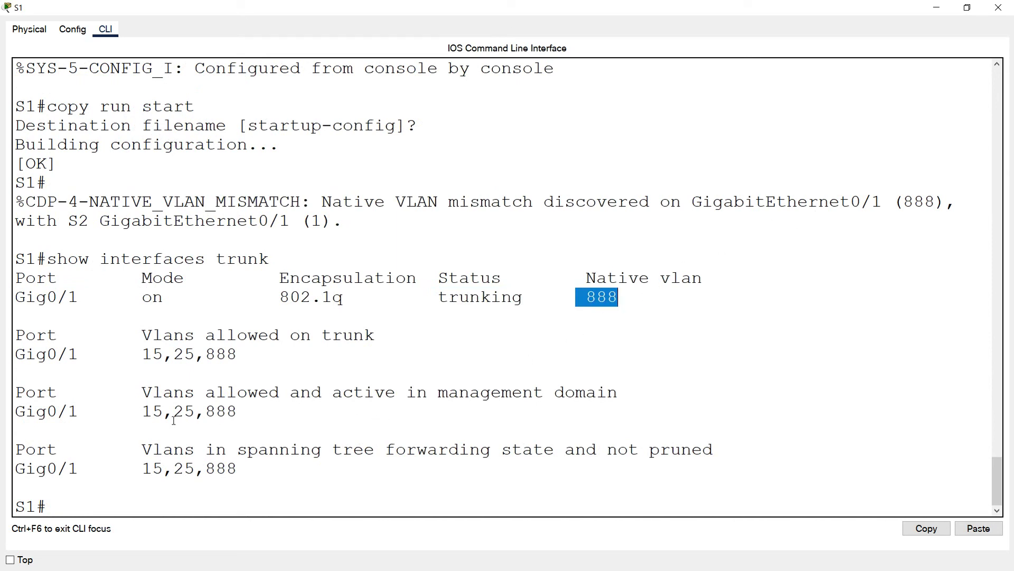
pyautogui.moveTo(148, 414); pyautogui.dragTo(266, 416)
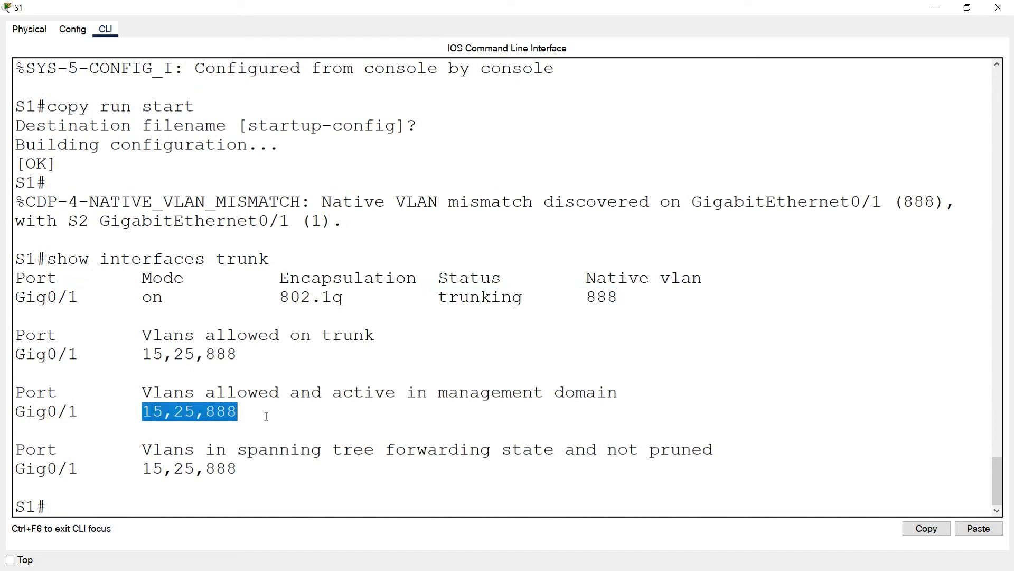
pyautogui.click(998, 7)
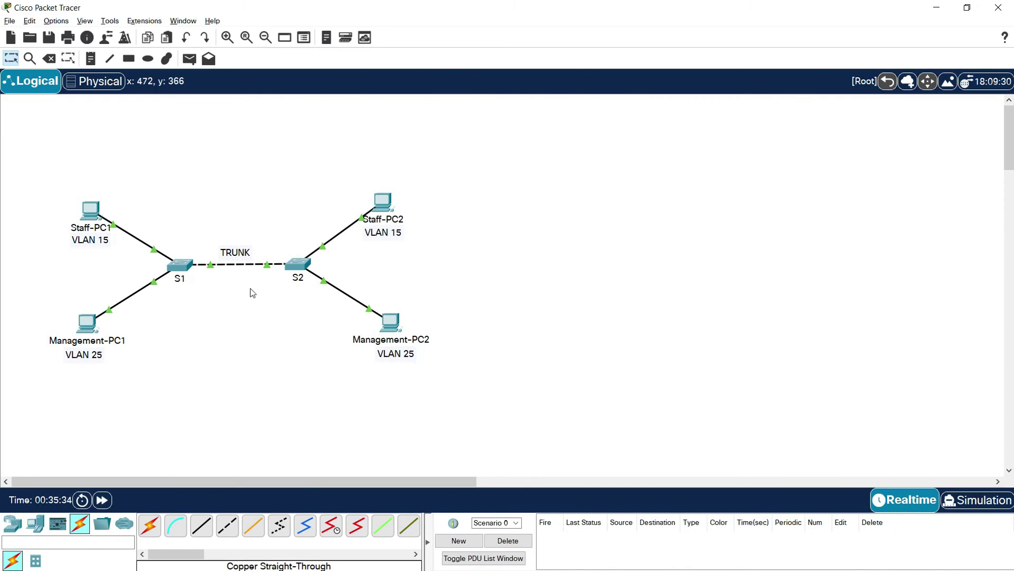
# Step: Enter global configuration mode on S1 in a widened CLI window and open interface vlan 25
pyautogui.click(180, 266)
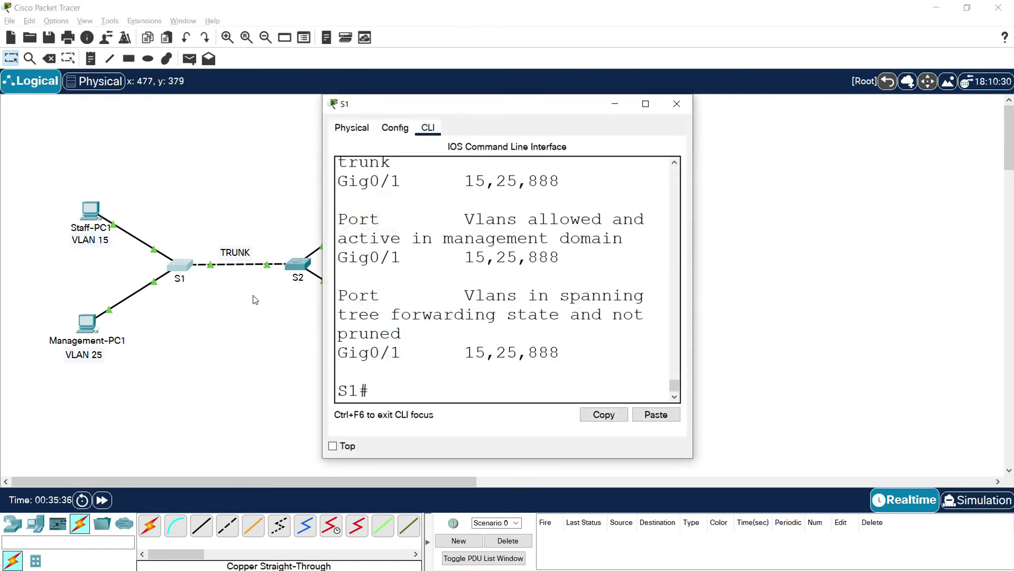
pyautogui.moveTo(560, 108); pyautogui.dragTo(249, 79)
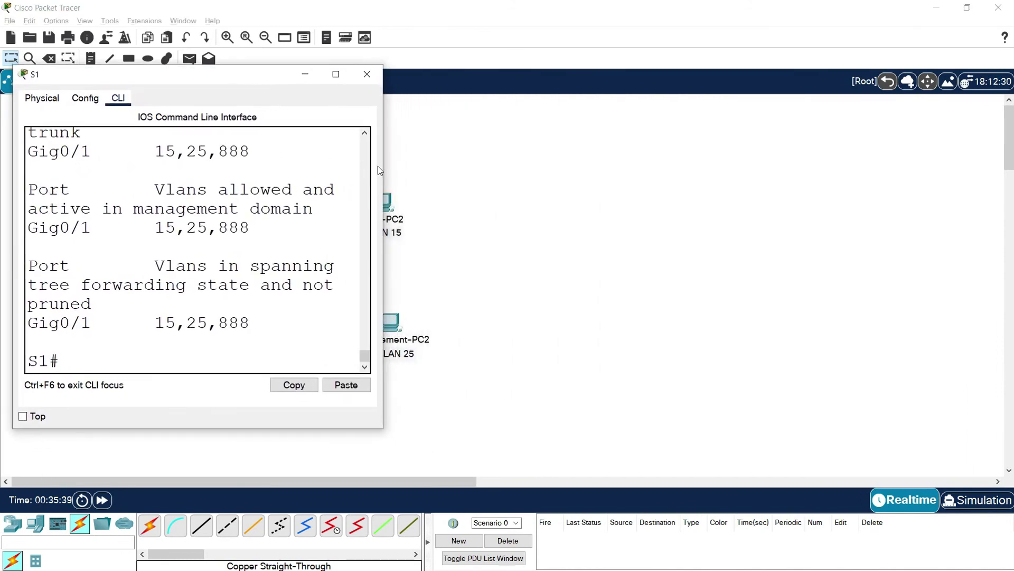
pyautogui.moveTo(383, 168); pyautogui.dragTo(617, 168)
pyautogui.write('conf t')
pyautogui.press('Return')
pyautogui.write('interface vlan ')
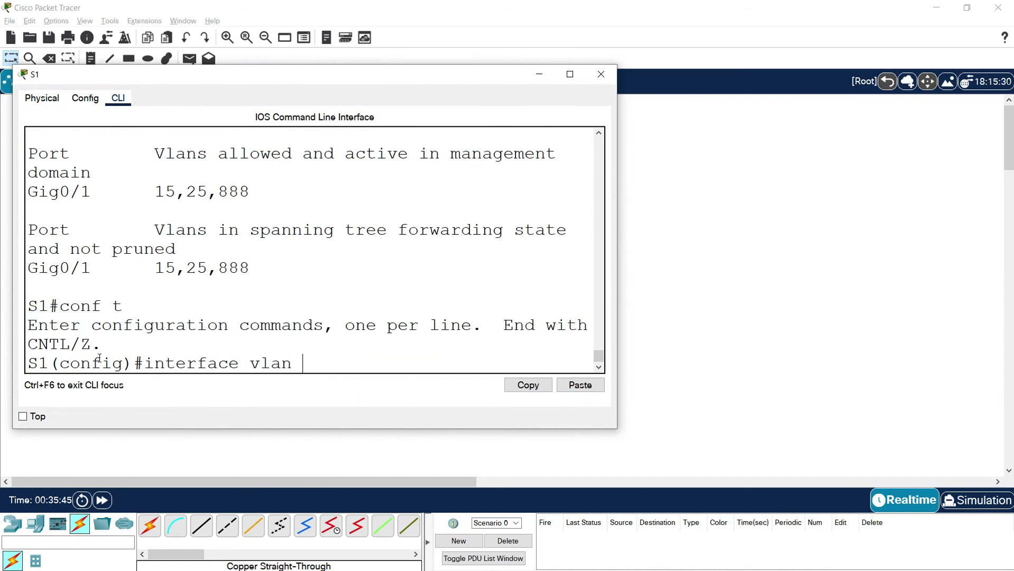
pyautogui.write('25')
pyautogui.press('Return')
pyautogui.press('Return')
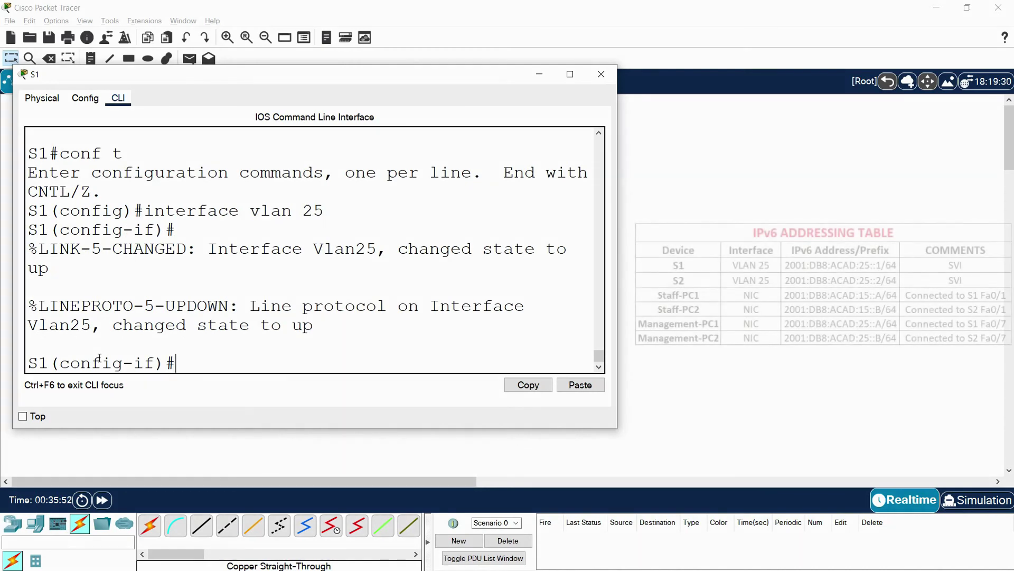
# Step: Assign IPv6 address 2001:DB8:ACAD:25::1/64 to S1's VLAN 25 interface
pyautogui.write('ipv')
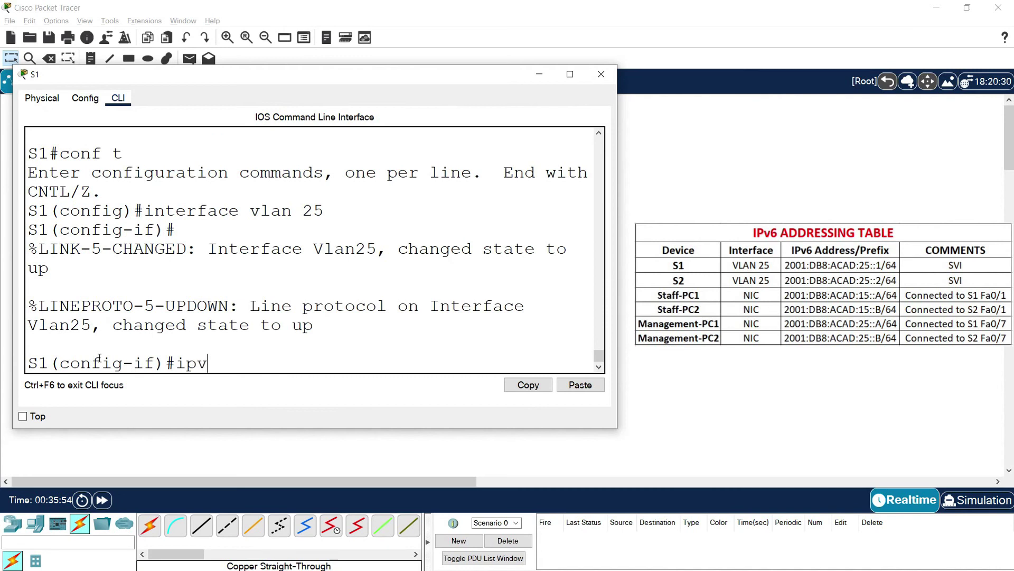
pyautogui.write('6 address ')
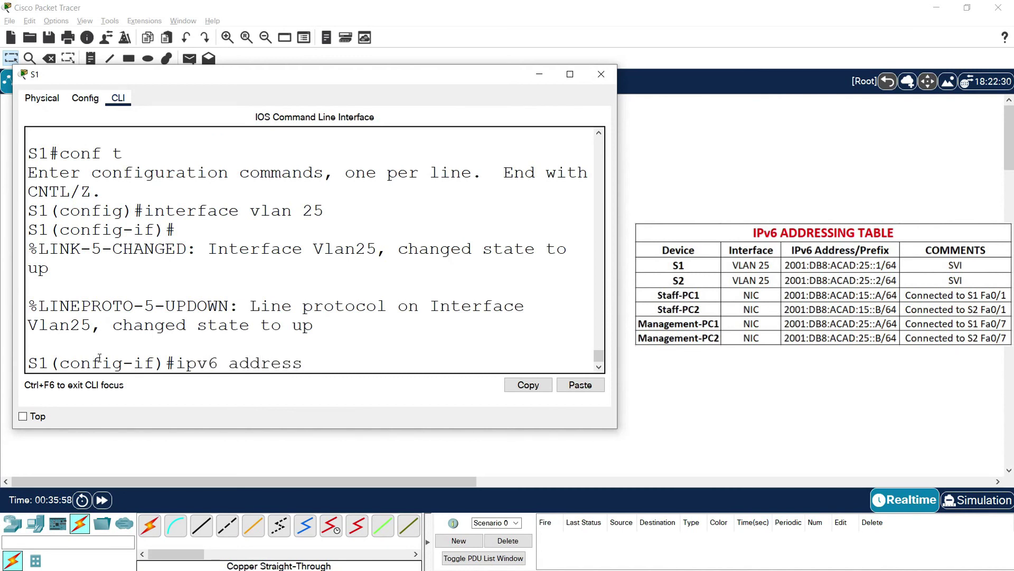
pyautogui.write('2001:DB8:ACAD')
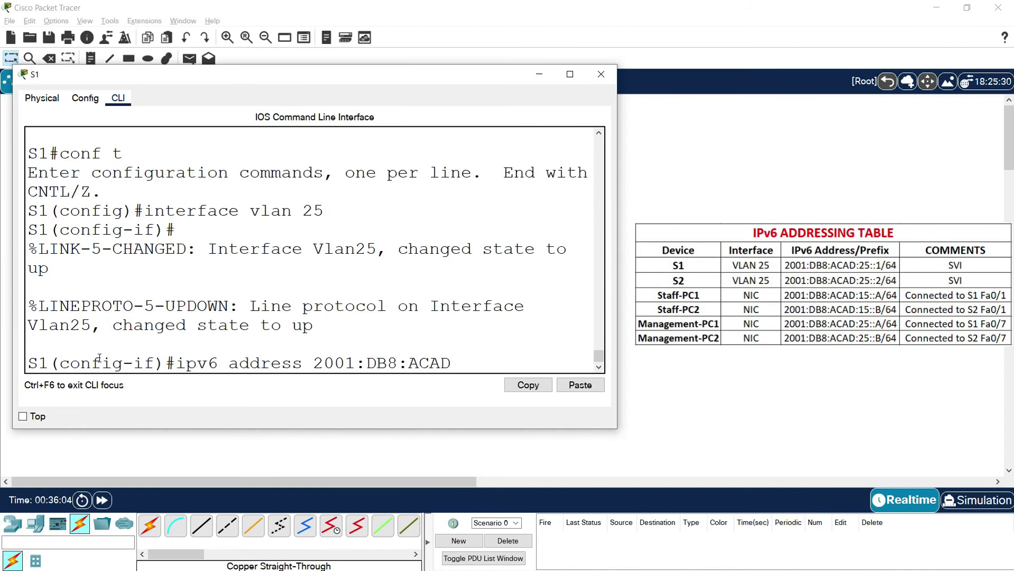
pyautogui.write(':25::1/64')
pyautogui.press('Return')
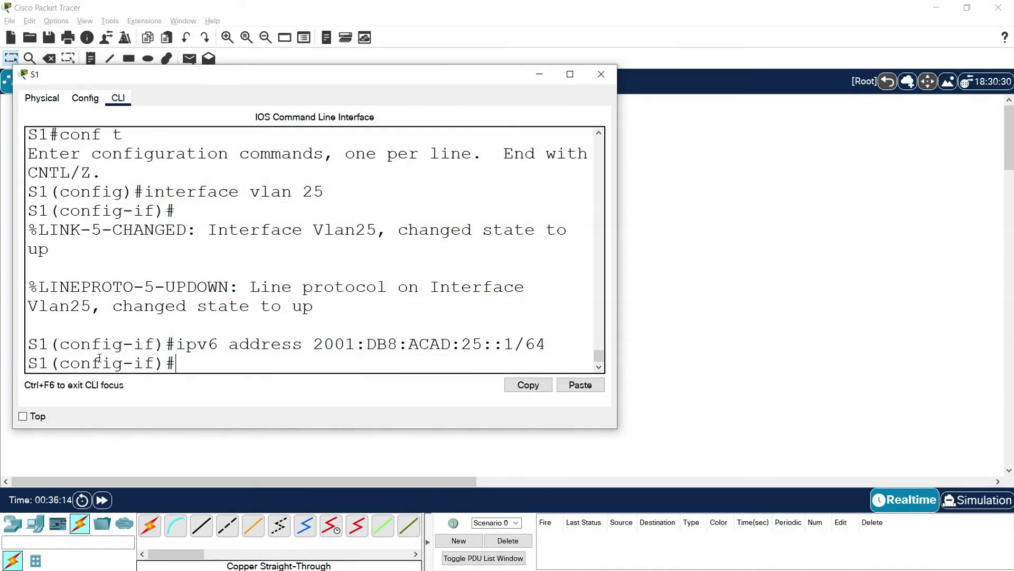
# Step: Exit configuration mode on S1, save the running configuration with copy run start, and close S1's window
pyautogui.write('END')
pyautogui.press('Return')
pyautogui.write('cop')
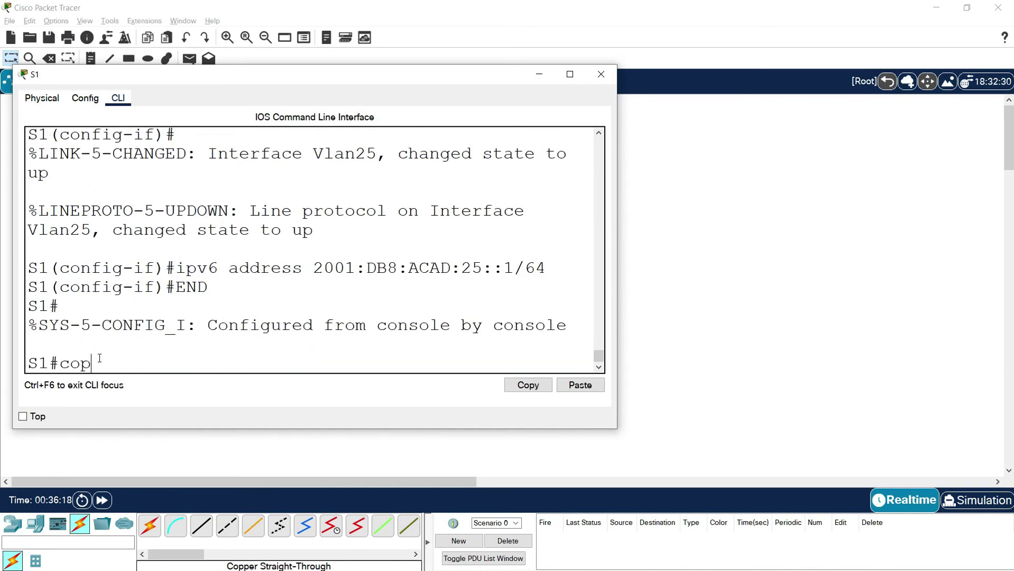
pyautogui.write('y run start')
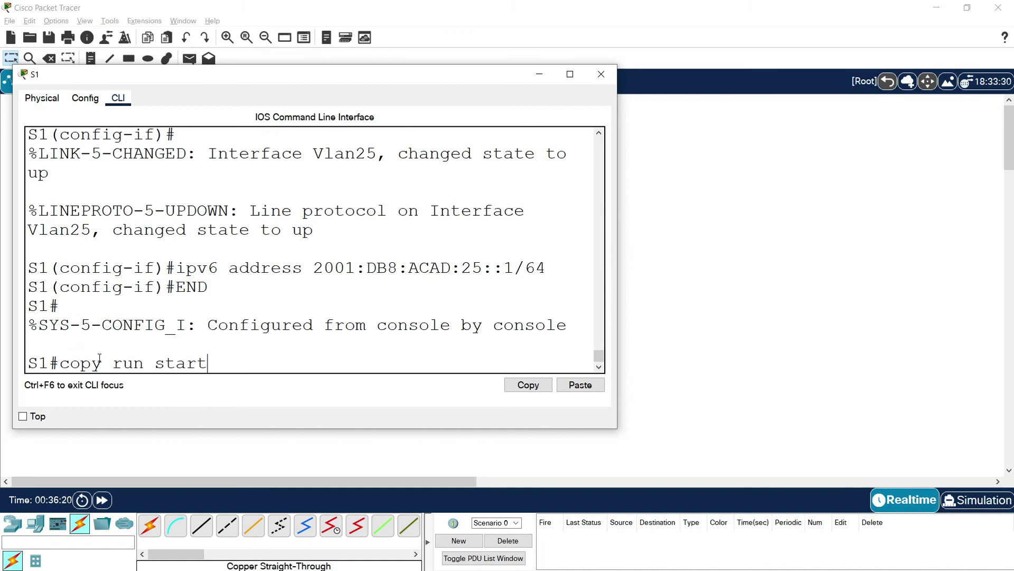
pyautogui.press('Return')
pyautogui.press('Return')
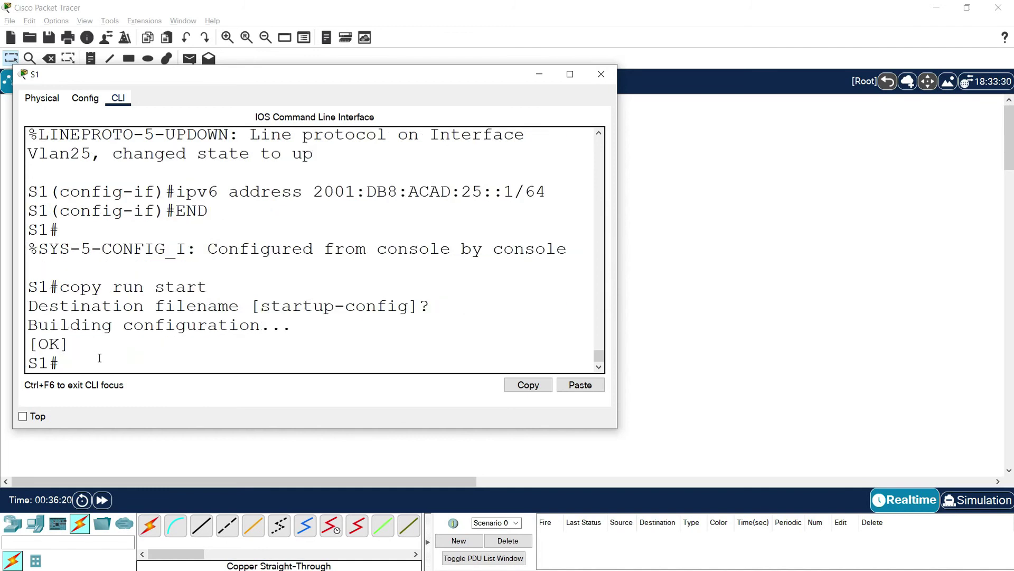
pyautogui.click(591, 79)
# Step: Enter global configuration mode on S2 in a widened CLI window and open interface vlan 25
pyautogui.click(296, 264)
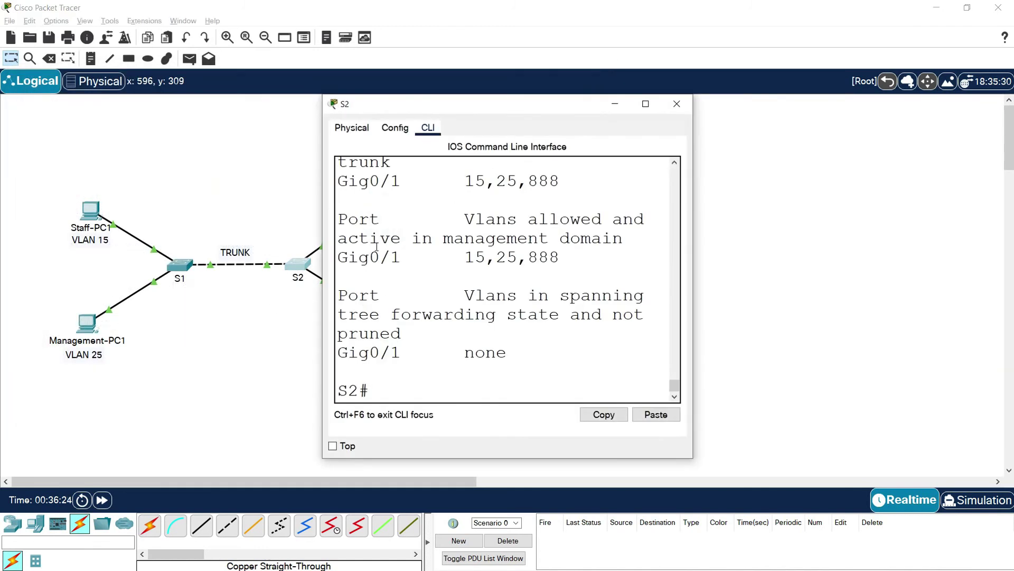
pyautogui.moveTo(432, 114); pyautogui.dragTo(131, 104)
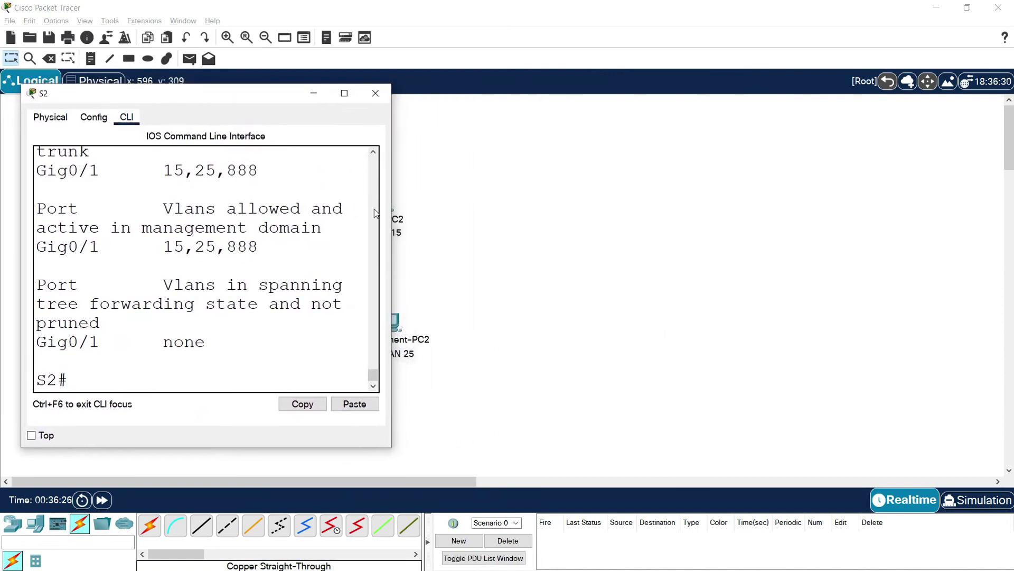
pyautogui.moveTo(392, 214); pyautogui.dragTo(559, 264)
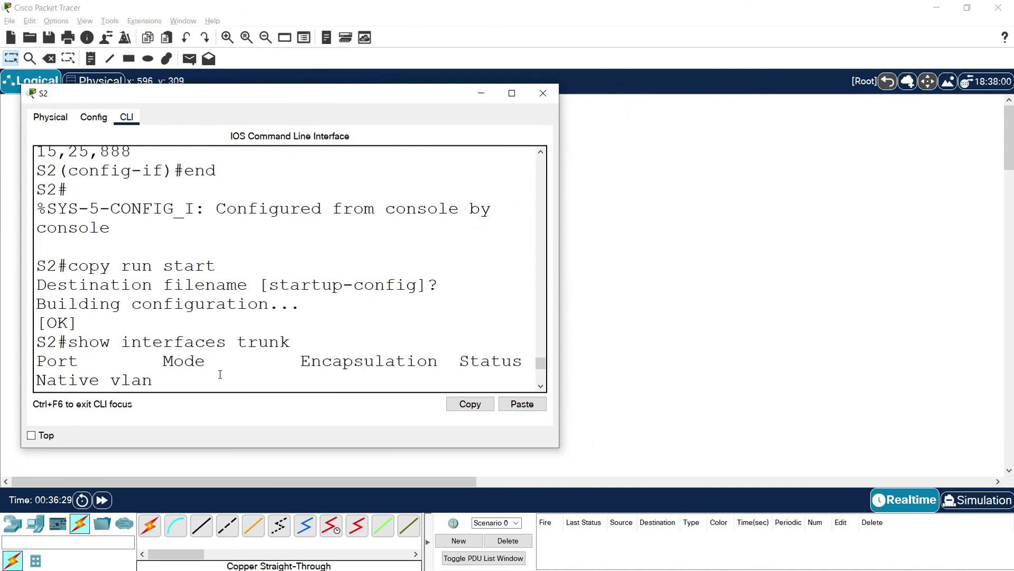
pyautogui.press('Return')
pyautogui.write('conf t')
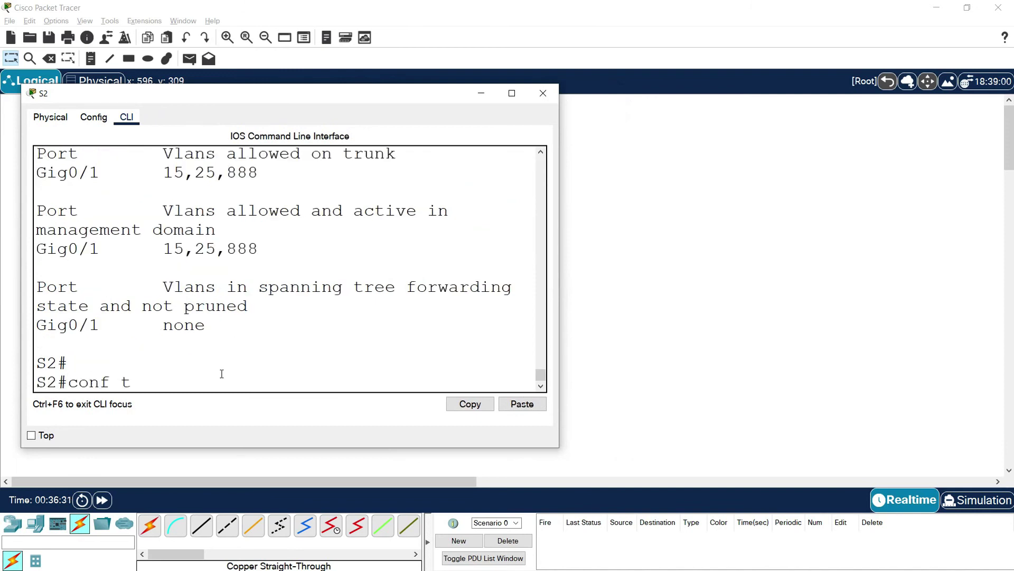
pyautogui.press('Return')
pyautogui.write('inte')
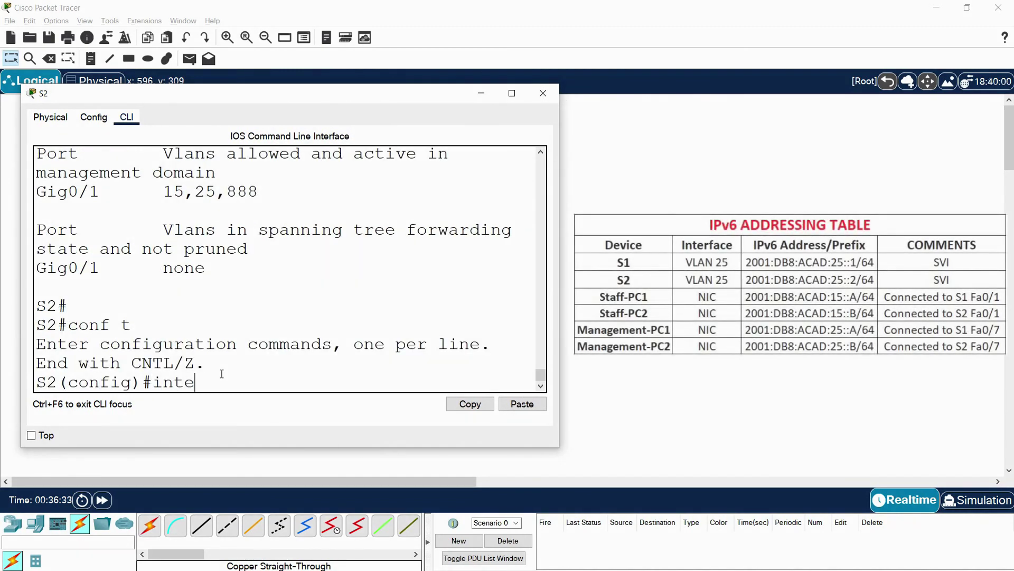
pyautogui.write('rface vlan 25')
pyautogui.press('Return')
pyautogui.press('Return')
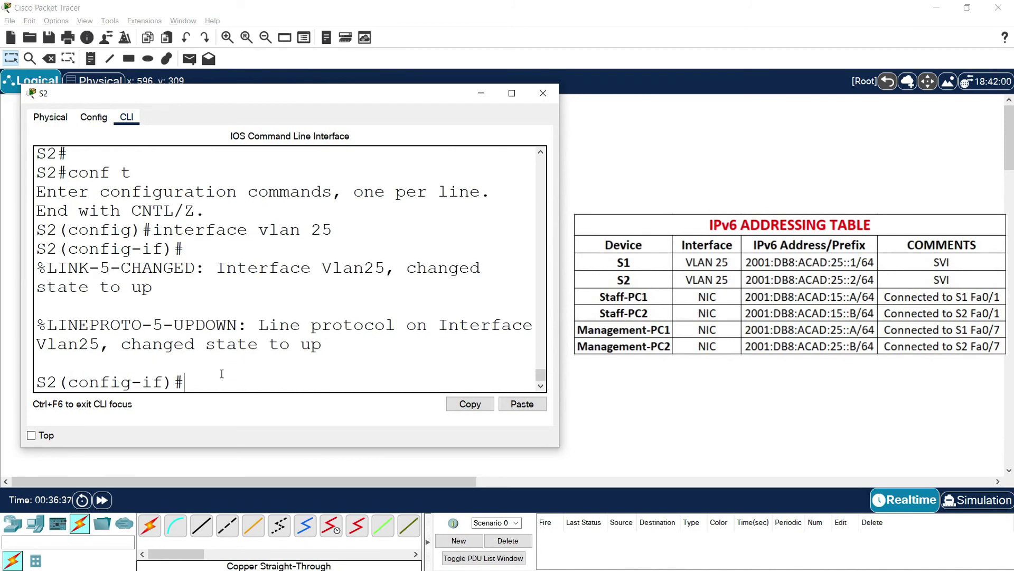
# Step: Assign IPv6 address 2001:DB8:ACAD:25::2/64 to S2's VLAN 25 interface
pyautogui.write('ipv6 addres')
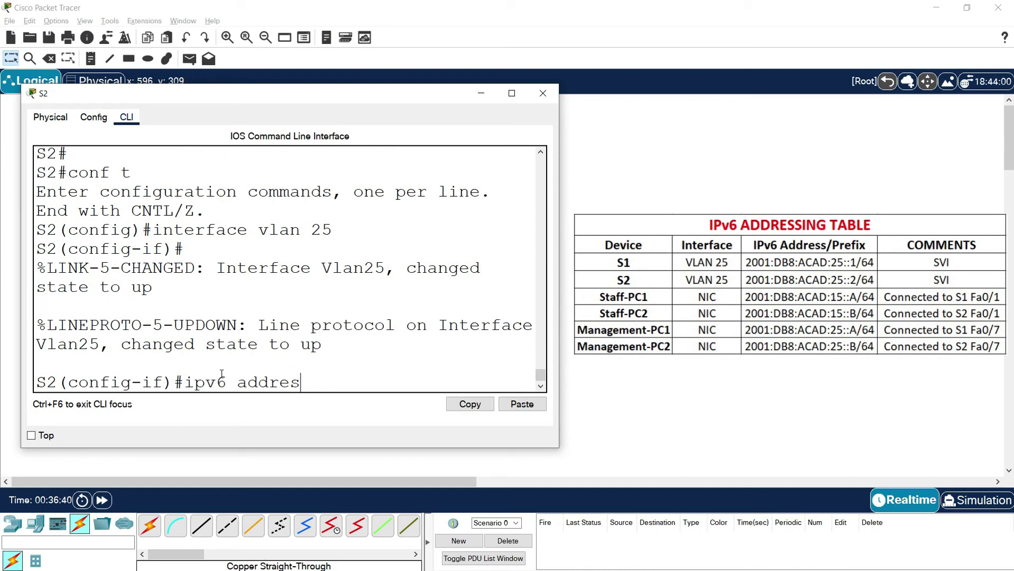
pyautogui.write('s 2001:DB8:ACAD:25::2/64')
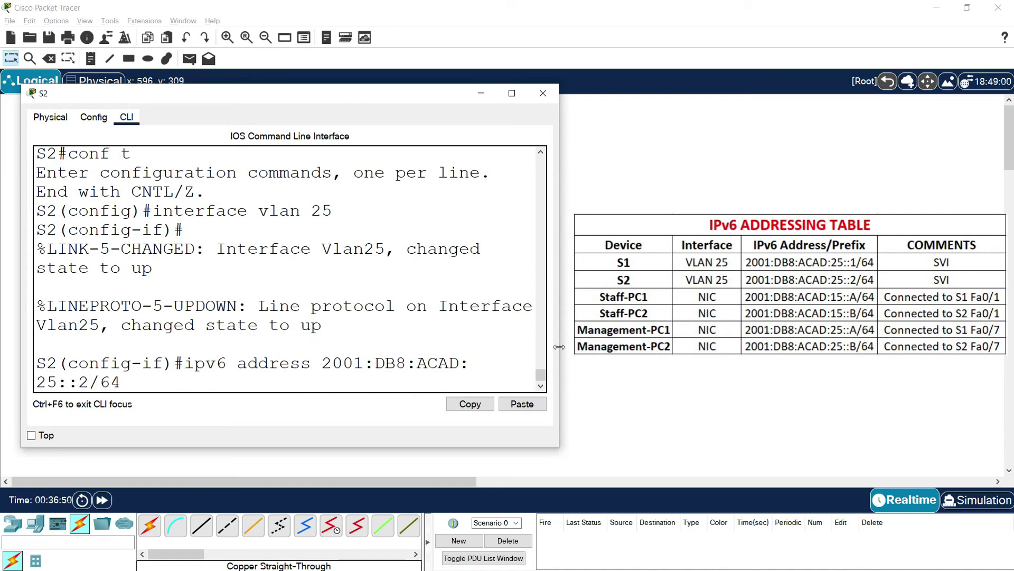
pyautogui.moveTo(560, 347); pyautogui.dragTo(621, 353)
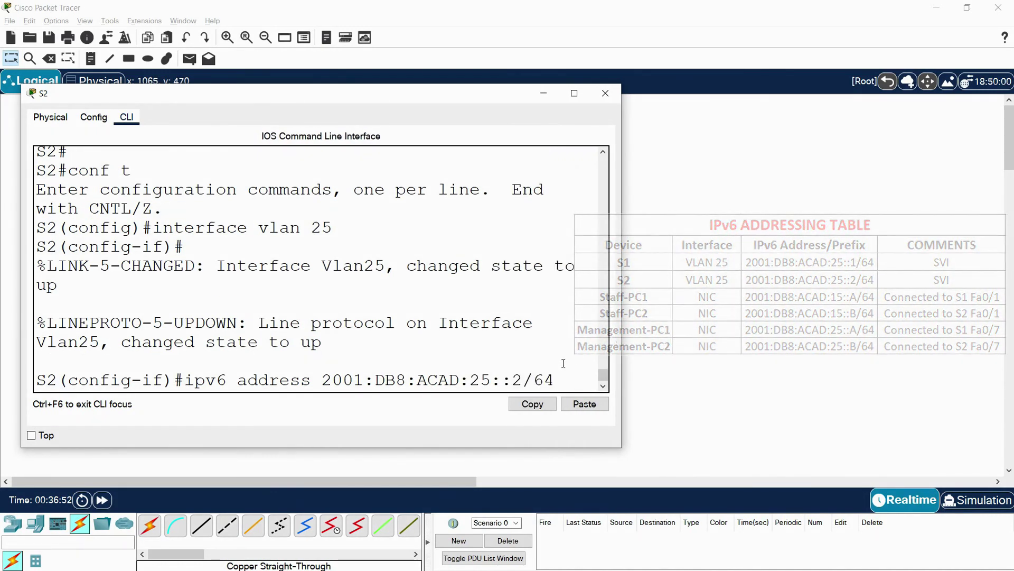
pyautogui.press('Return')
# Step: Exit configuration mode on S2, save the running configuration with copy run start, and close S2's window
pyautogui.write('END')
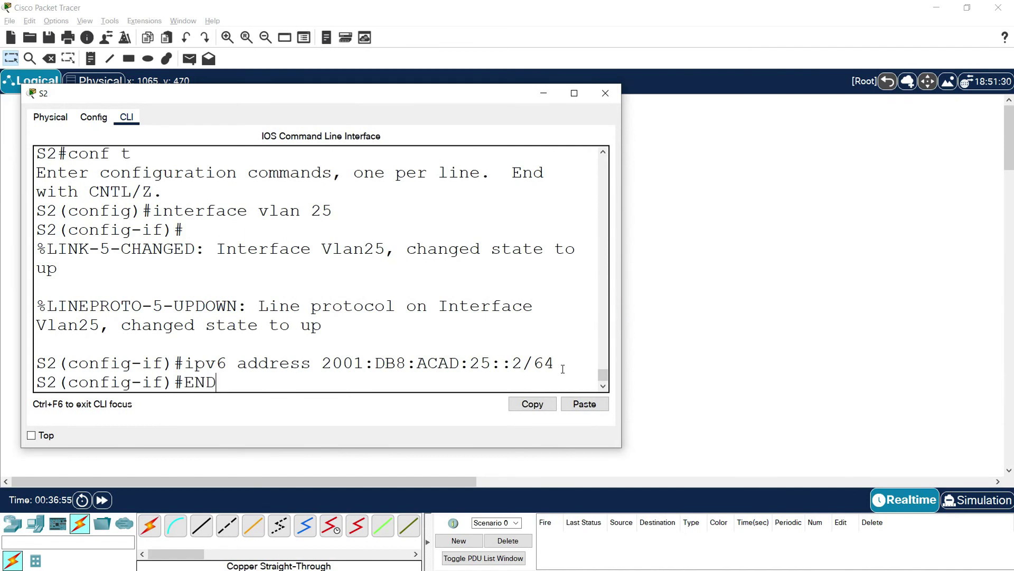
pyautogui.press('Return')
pyautogui.press('Return')
pyautogui.write('cop')
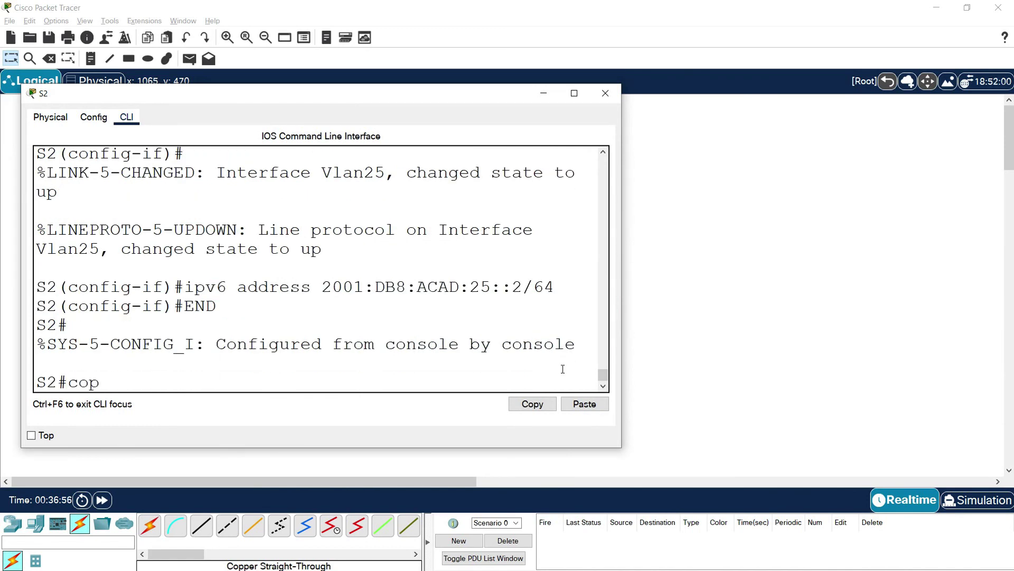
pyautogui.write('y run start')
pyautogui.press('Return')
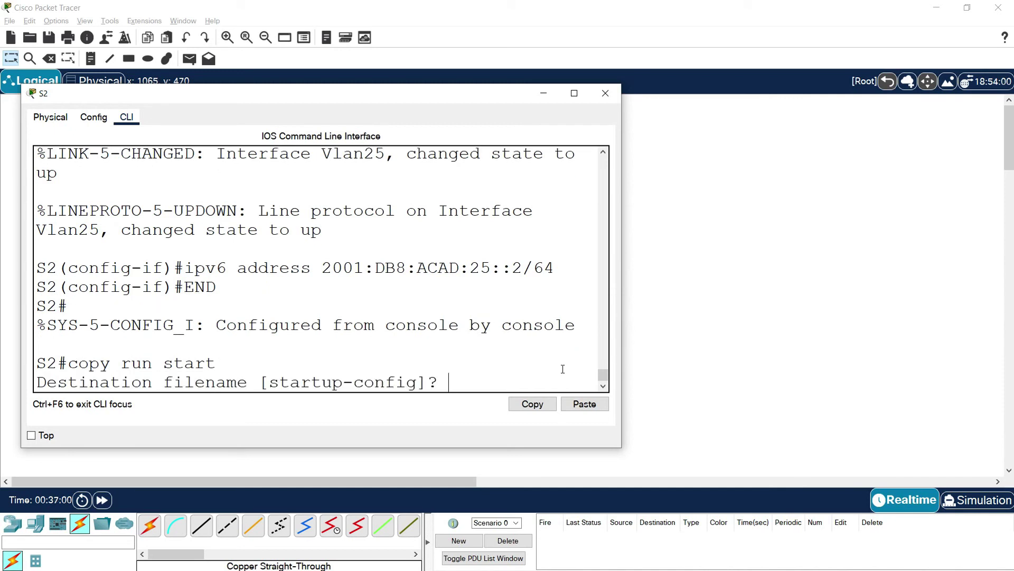
pyautogui.press('Return')
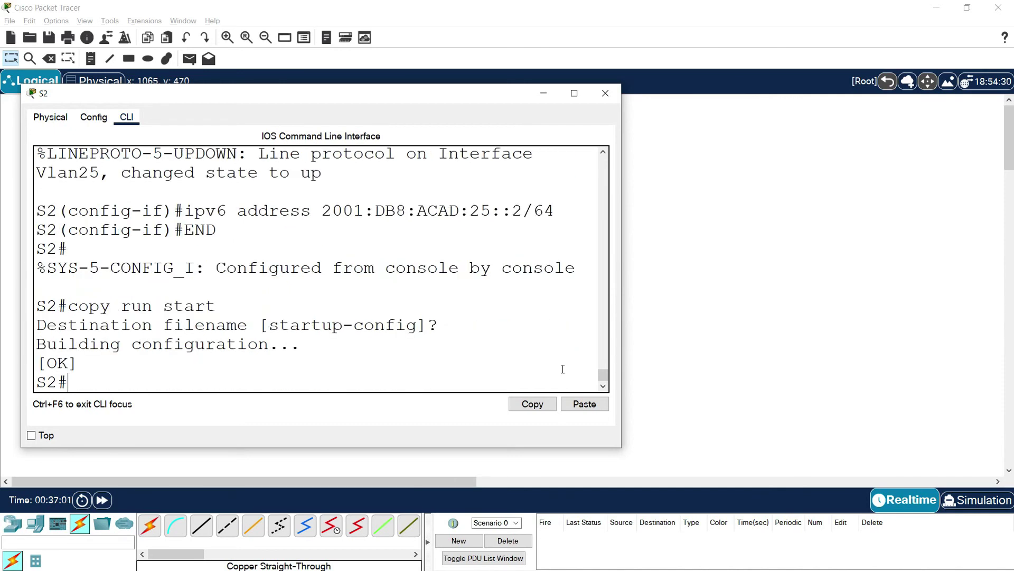
pyautogui.click(605, 93)
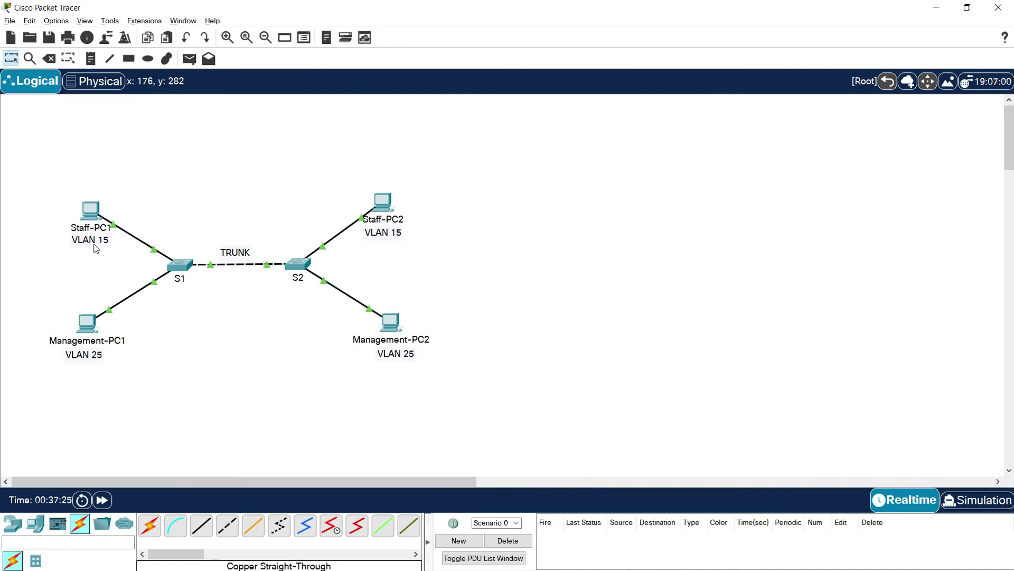
# Step: Enter the static IPv6 address 2001:DB8:ACAD:15::A in Staff-PC1's IP configuration and copy the address
pyautogui.click(90, 210)
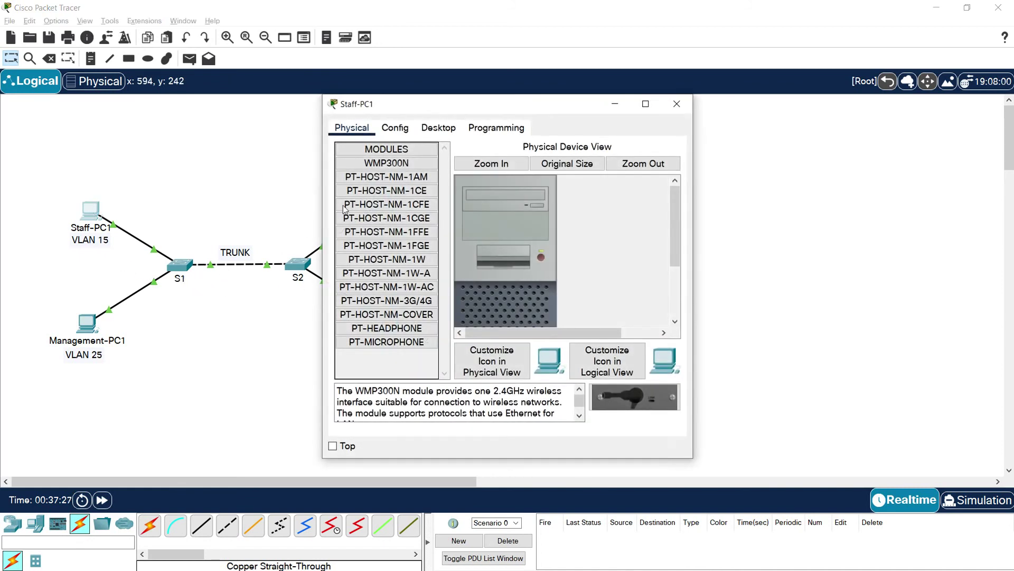
pyautogui.click(438, 129)
pyautogui.click(384, 194)
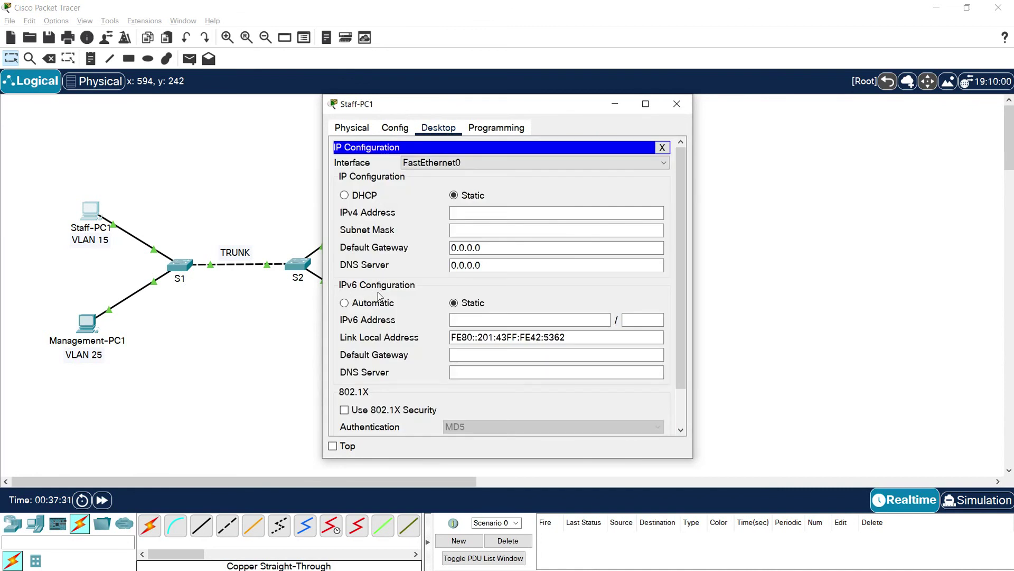
pyautogui.press('Tab')
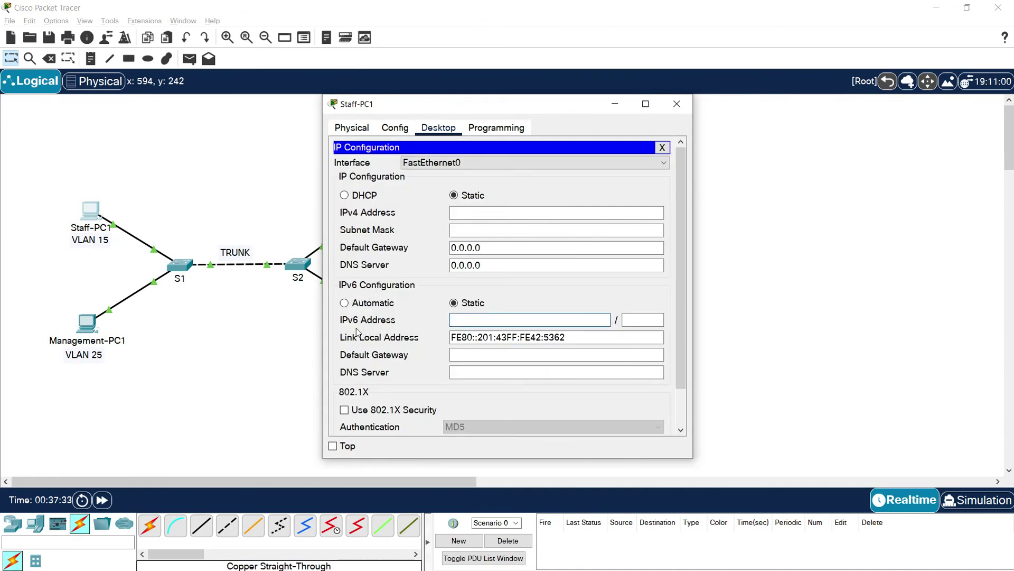
pyautogui.write('2001:DB8:AC')
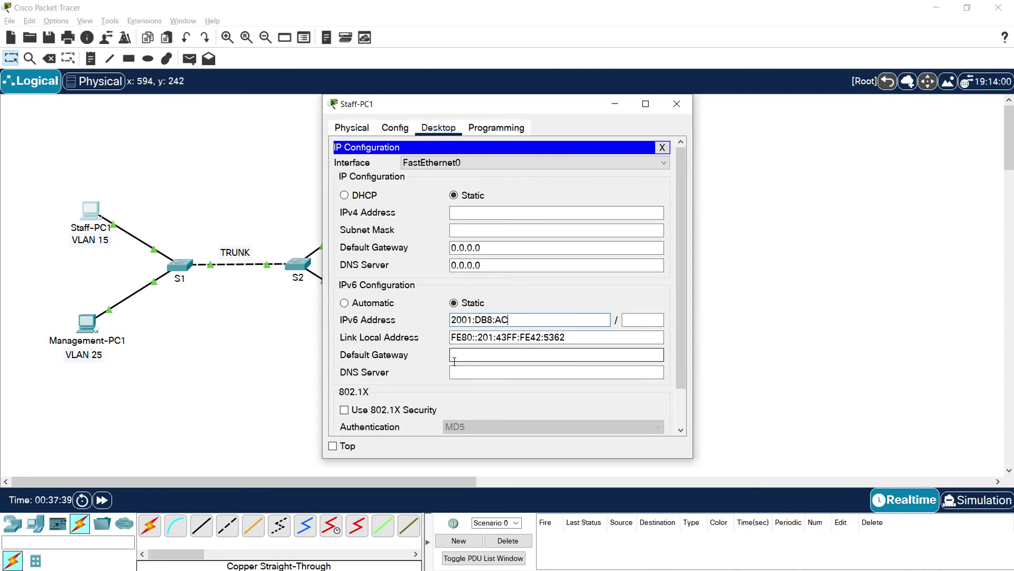
pyautogui.write('AD:15')
pyautogui.moveTo(549, 320); pyautogui.dragTo(431, 326)
pyautogui.hotkey('ctrl', 'c')
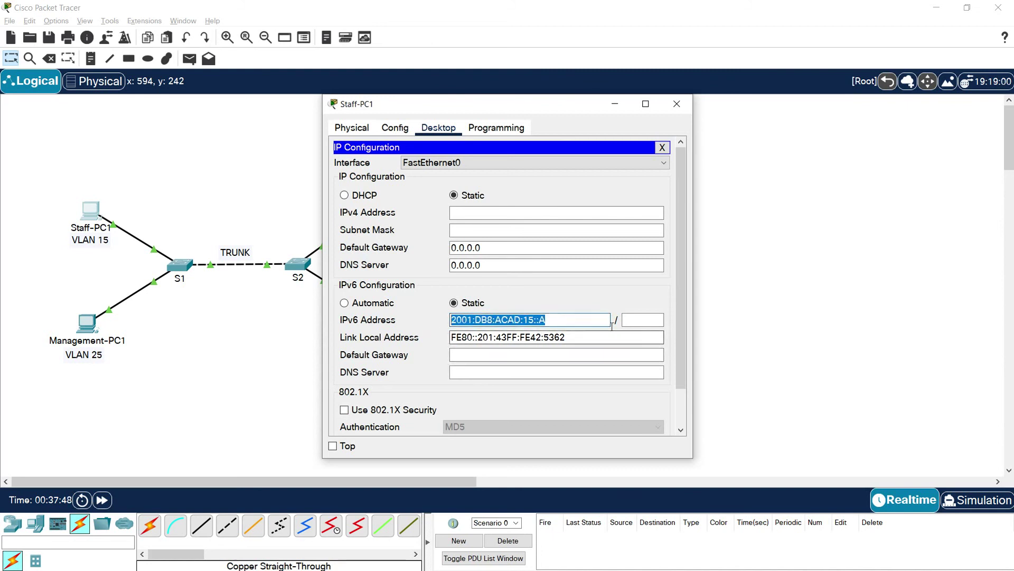
# Step: Set Staff-PC1's IPv6 prefix length to 64 and close its window, leaving the IPv6 default gateway empty
pyautogui.click(636, 321)
pyautogui.write('64')
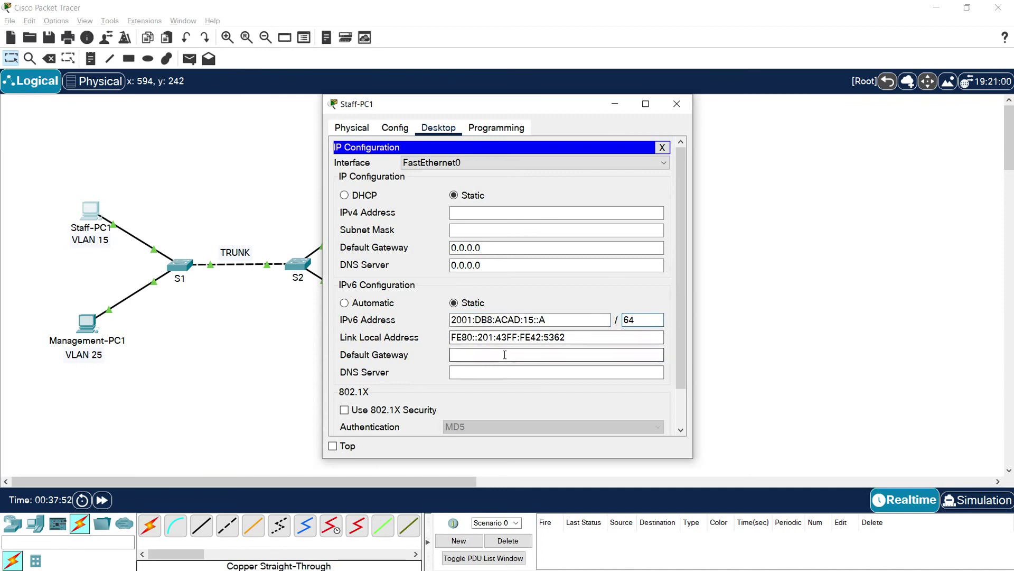
pyautogui.click(454, 356)
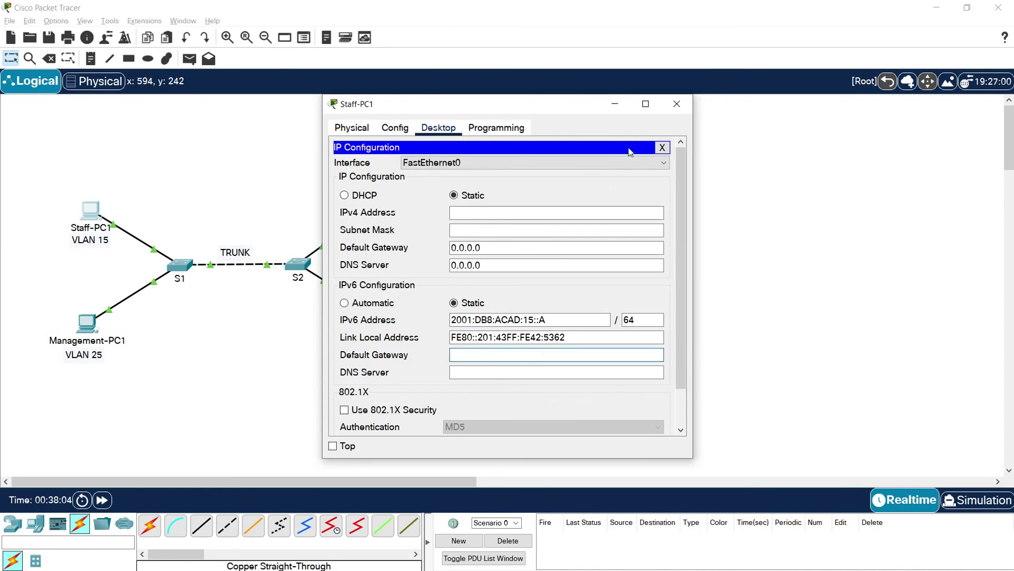
pyautogui.click(677, 104)
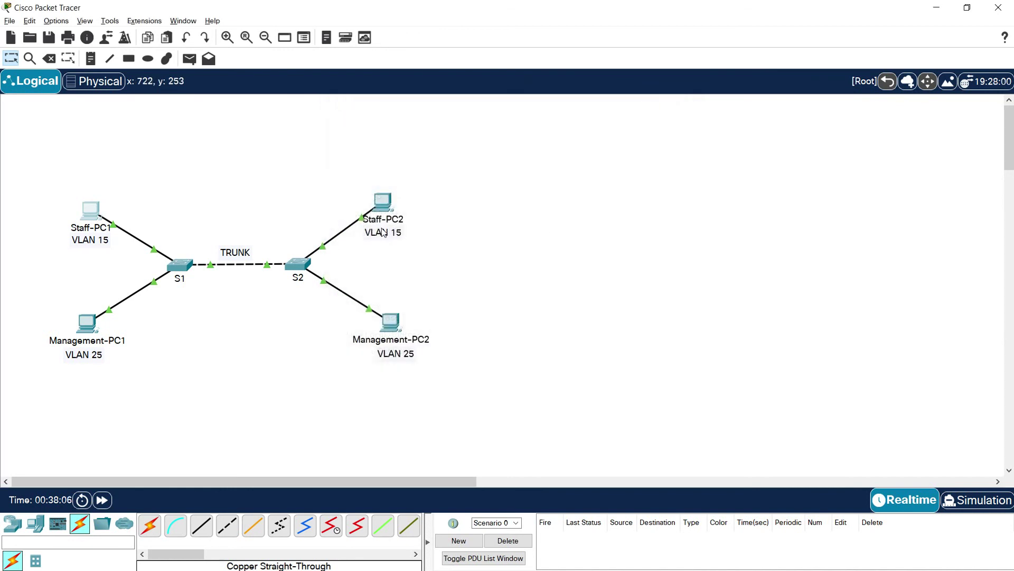
# Step: Configure Staff-PC2 with IPv6 address 2001:DB8:ACAD:15::B/64, adapting the copied address, and close its window
pyautogui.click(383, 202)
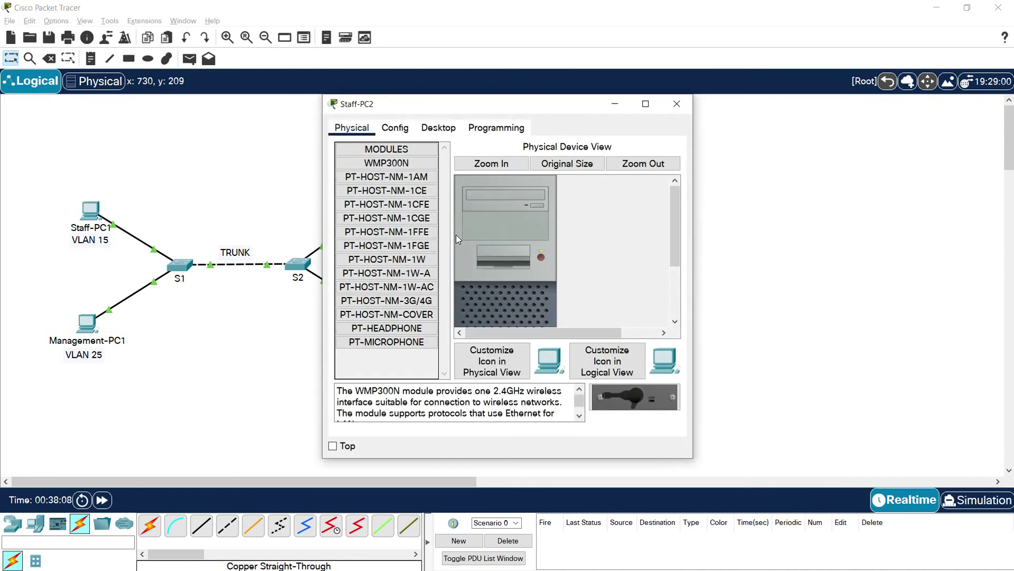
pyautogui.click(438, 127)
pyautogui.click(395, 181)
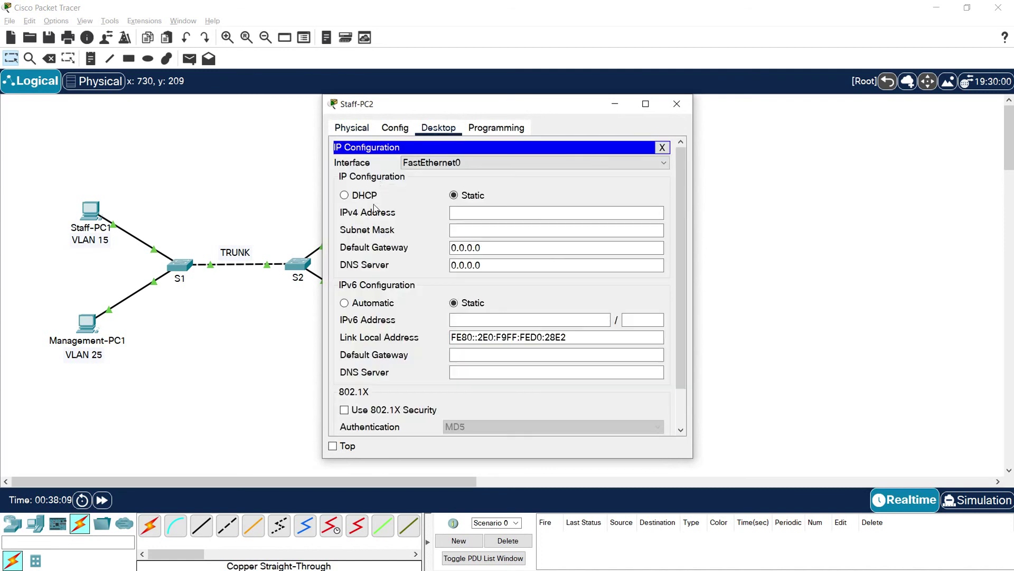
pyautogui.click(453, 322)
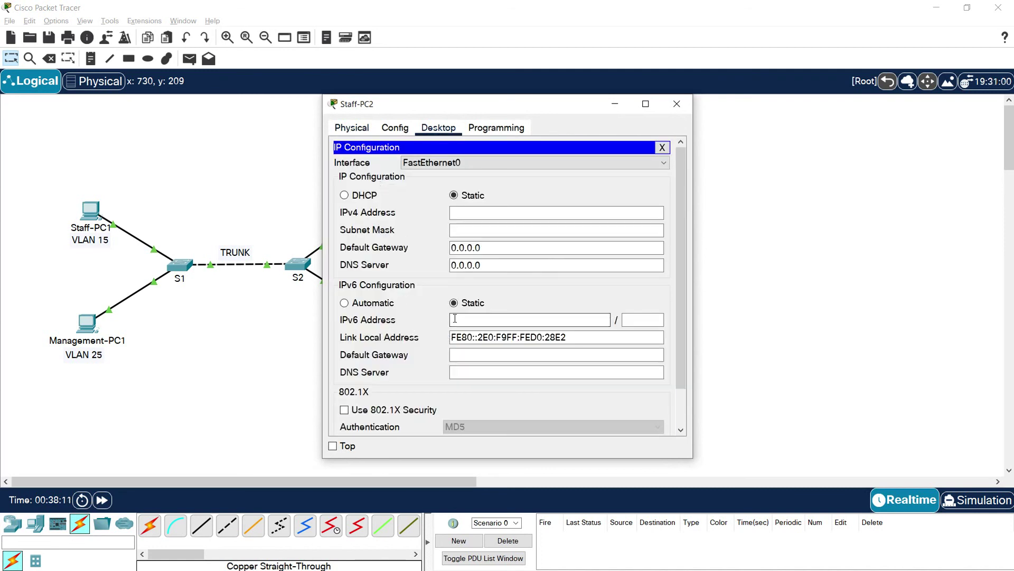
pyautogui.hotkey('ctrl', 'v')
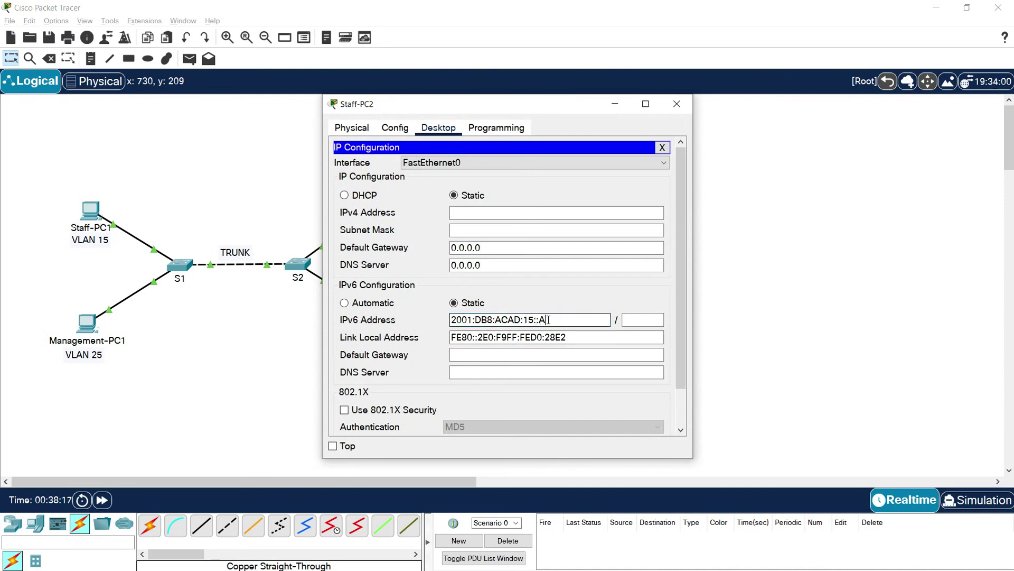
pyautogui.press('BackSpace')
pyautogui.click(633, 319)
pyautogui.write('64')
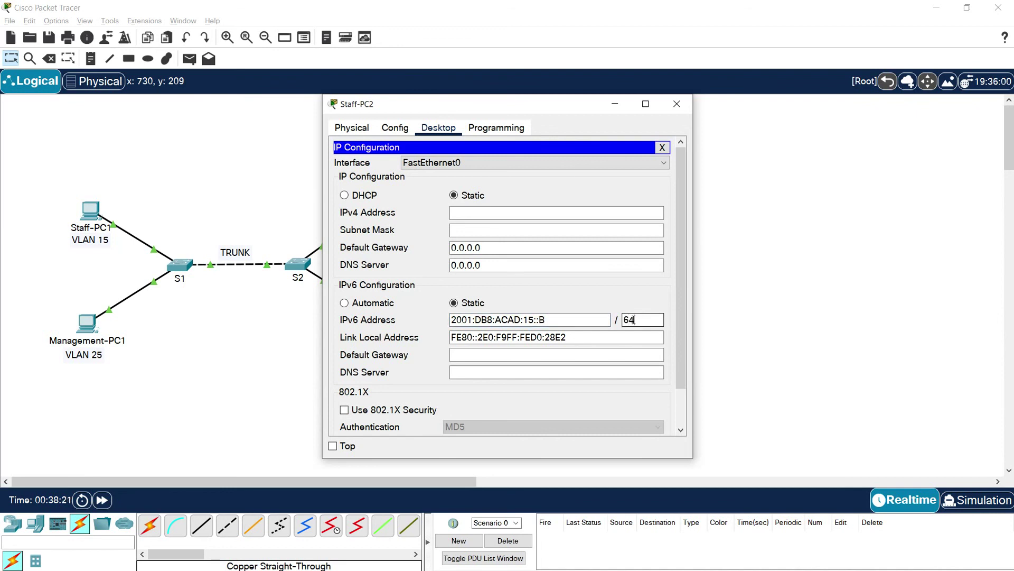
pyautogui.press('Tab')
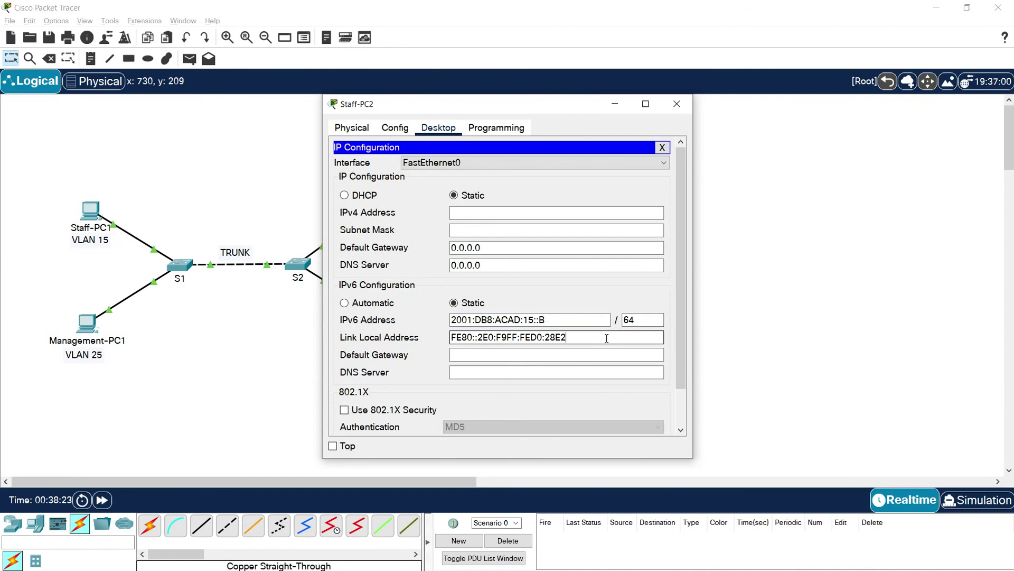
pyautogui.click(677, 104)
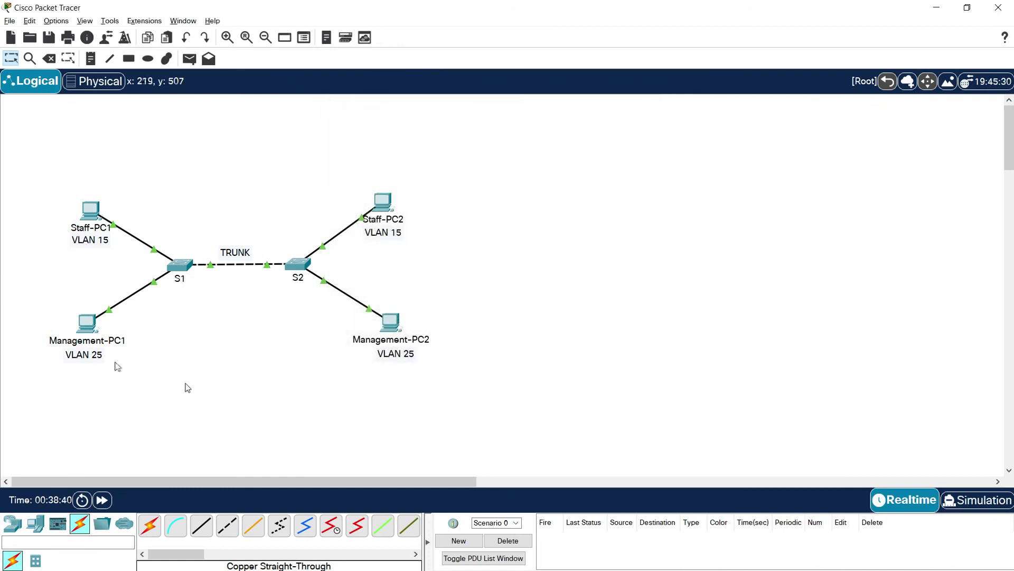
# Step: Enter the static IPv6 address 2001:DB8:ACAD:25::A in Management-PC1's IP configuration and copy the address
pyautogui.click(88, 325)
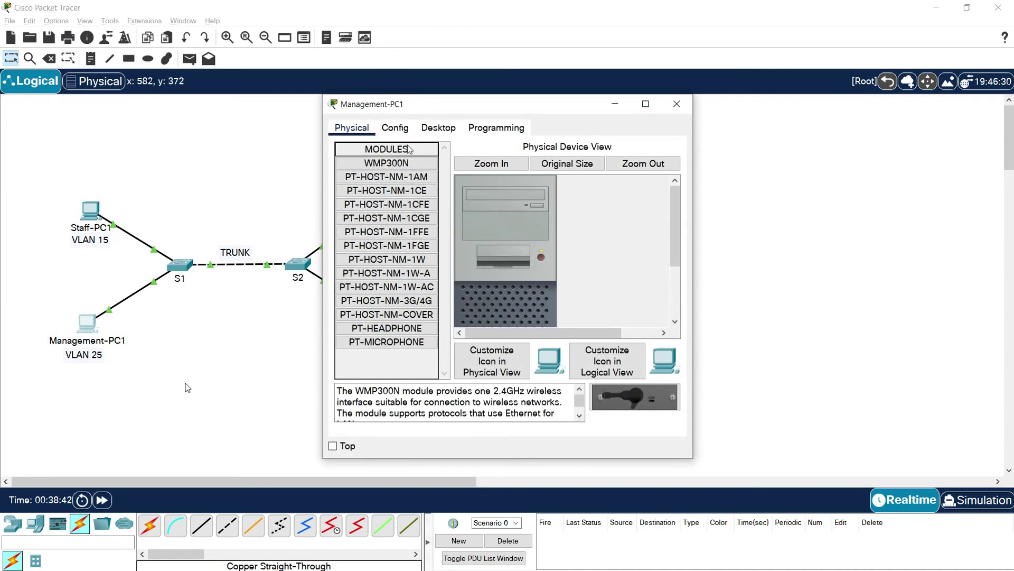
pyautogui.click(432, 132)
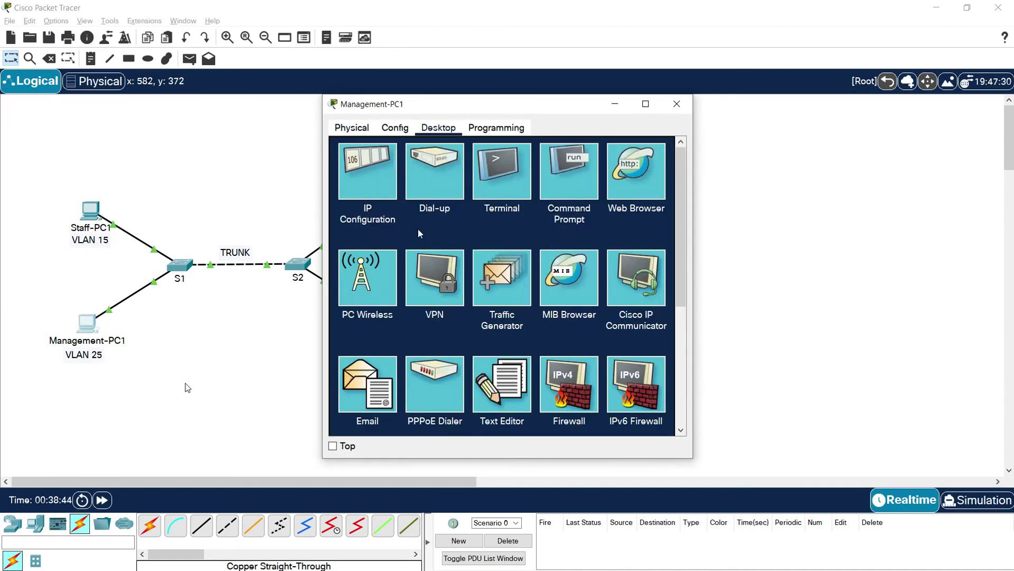
pyautogui.click(384, 182)
pyautogui.click(472, 320)
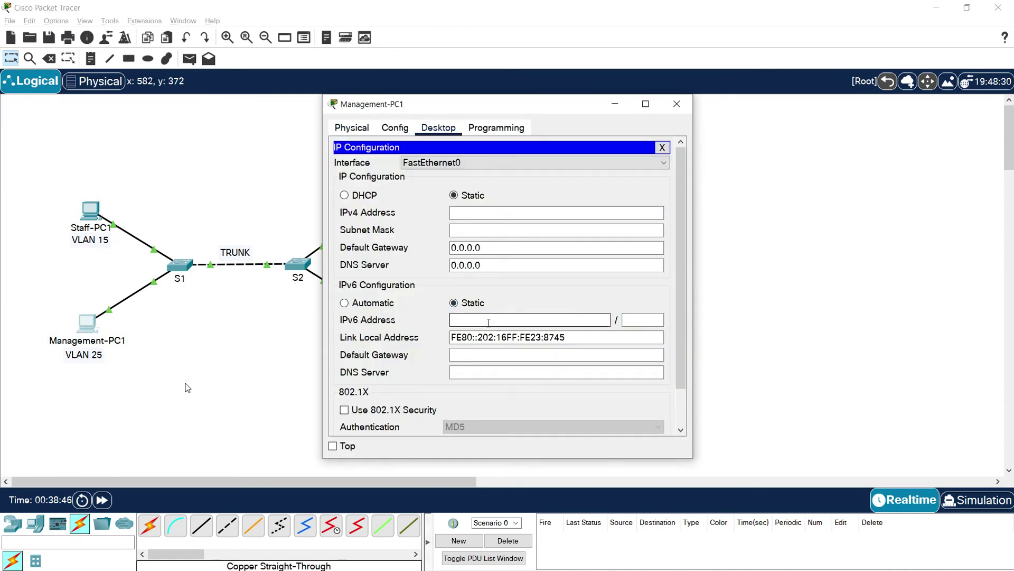
pyautogui.write('2001:')
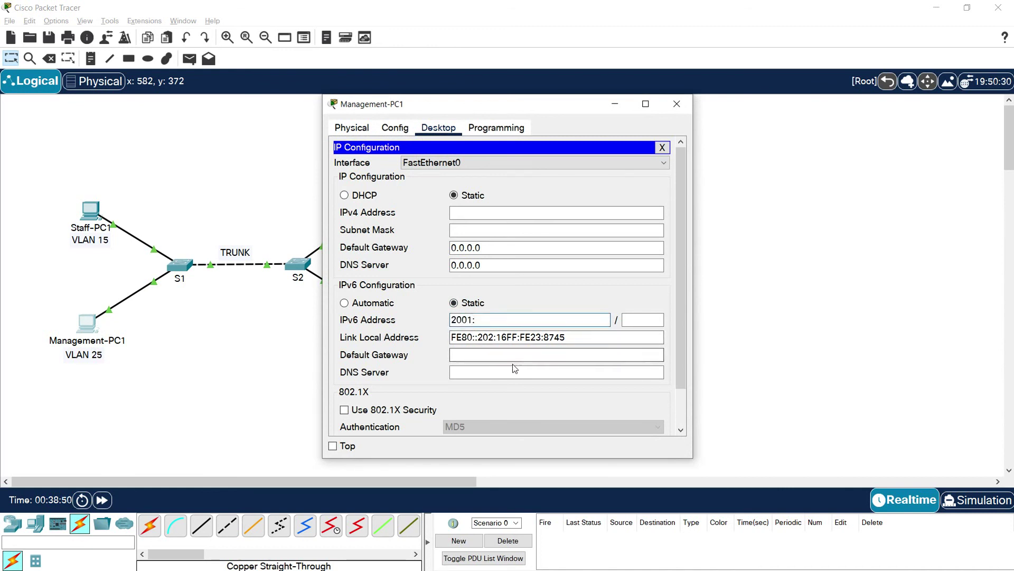
pyautogui.write('DB')
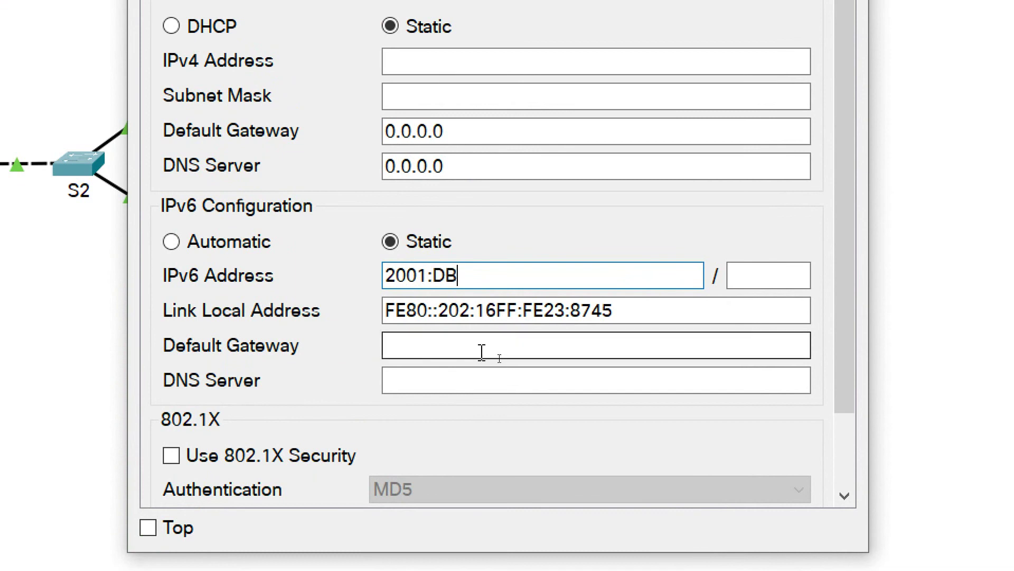
pyautogui.write('8:ACAD')
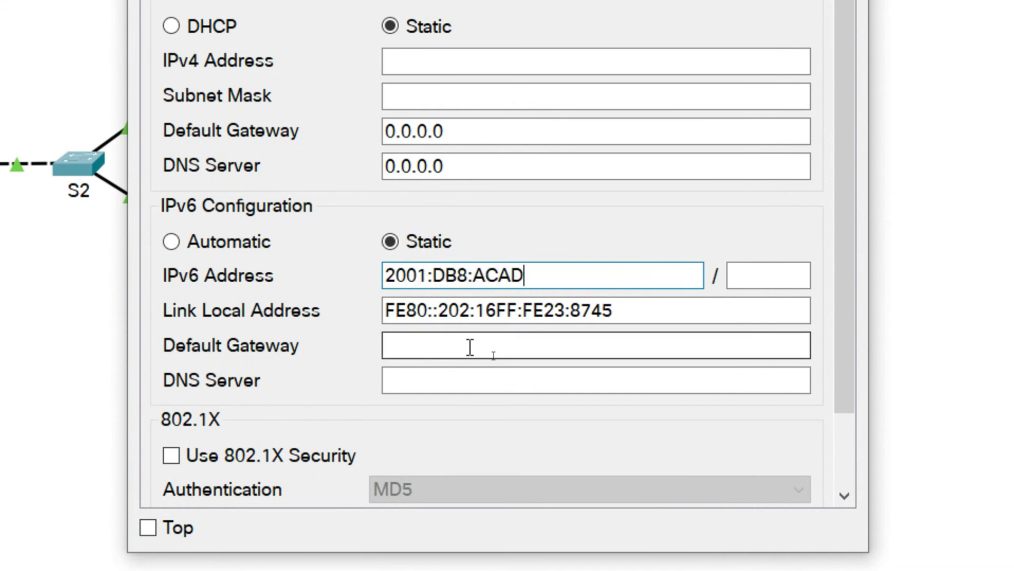
pyautogui.write(':25::A')
pyautogui.moveTo(583, 273); pyautogui.dragTo(380, 274)
pyautogui.hotkey('ctrl', 'c')
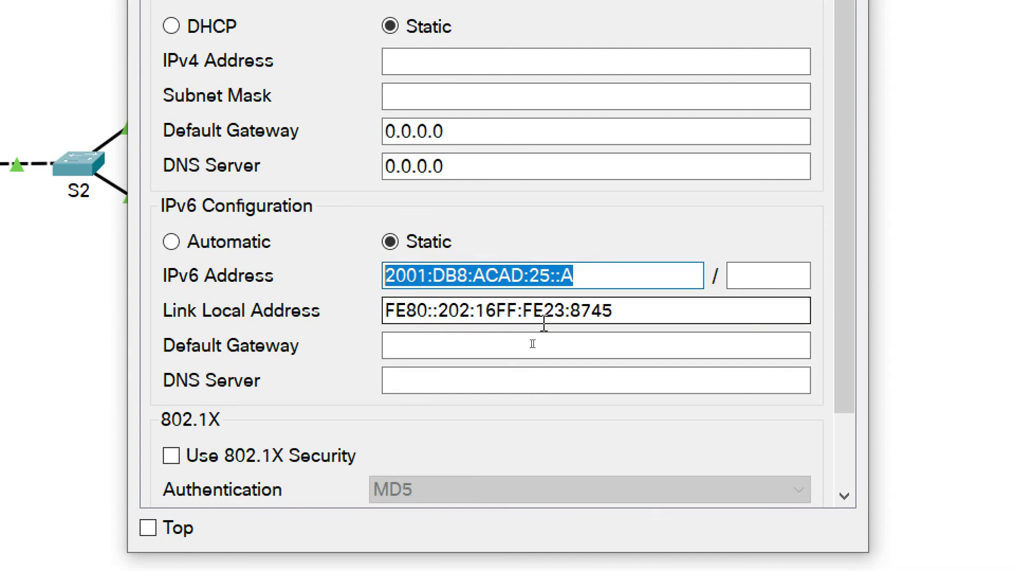
# Step: Set Management-PC1's IPv6 prefix length to 64 and close its window
pyautogui.click(747, 279)
pyautogui.write('64')
pyautogui.click(678, 105)
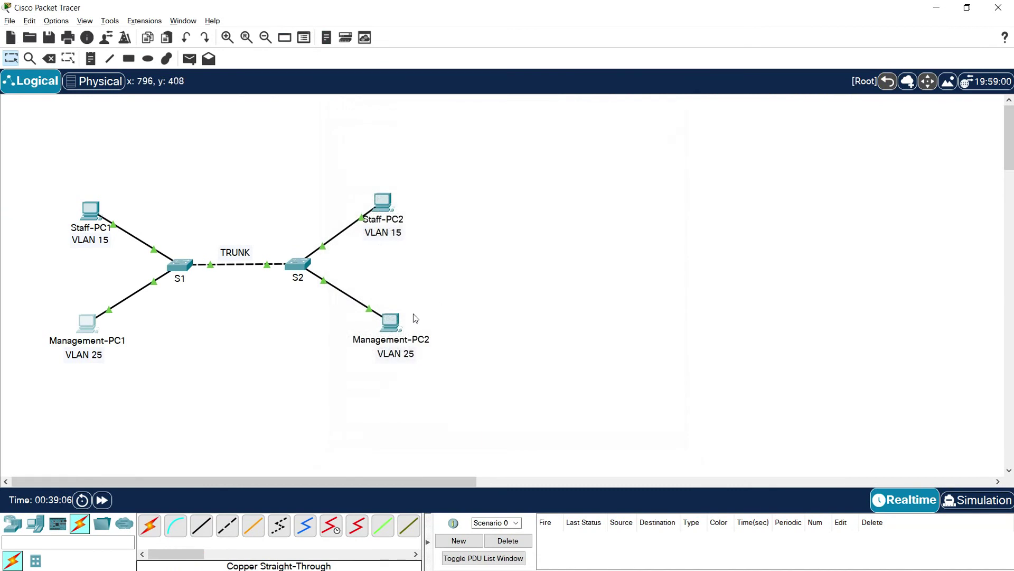
# Step: Configure Management-PC2 with IPv6 address 2001:DB8:ACAD:25::B/64, adapting the copied address
pyautogui.click(391, 321)
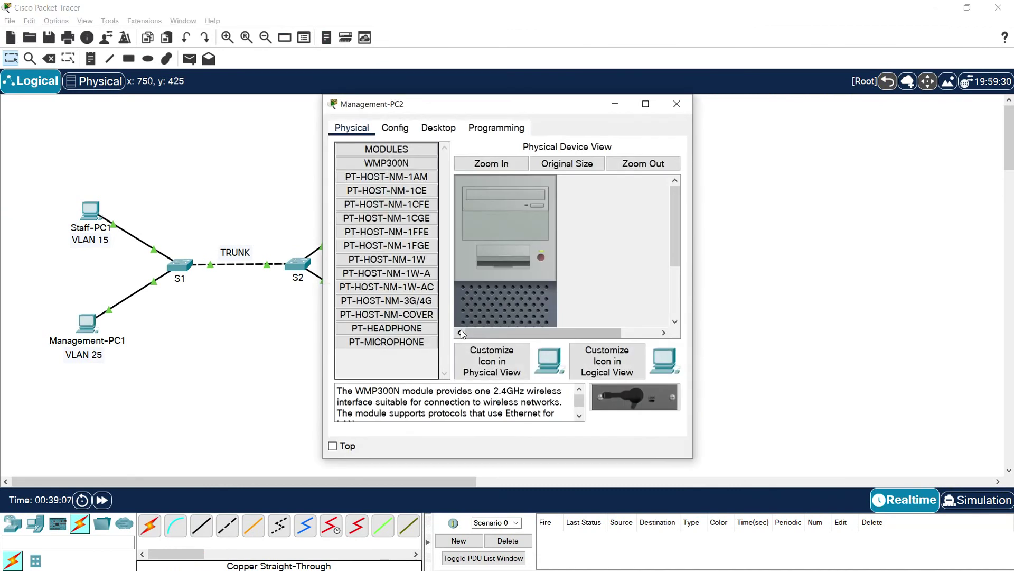
pyautogui.click(439, 128)
pyautogui.click(371, 178)
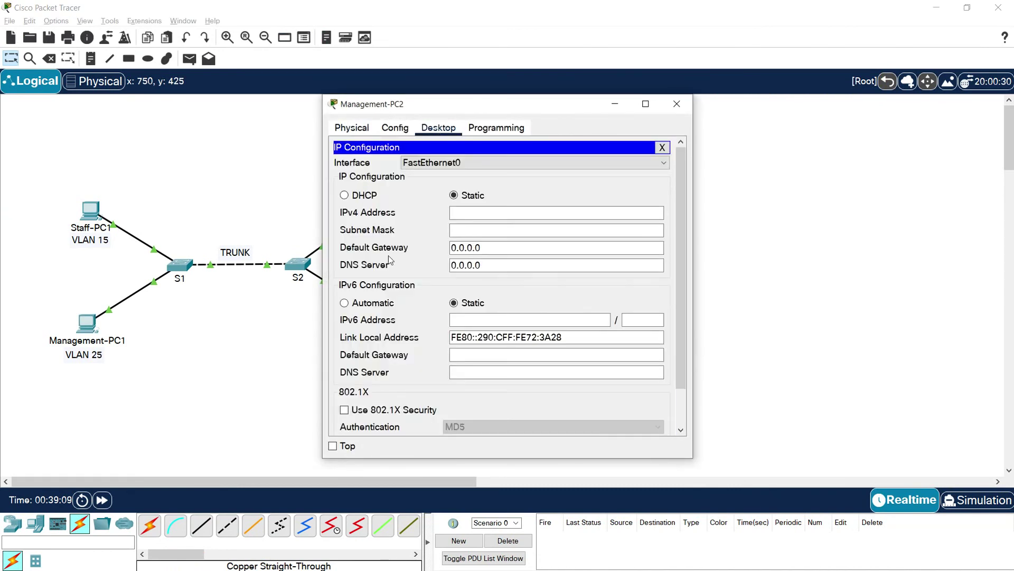
pyautogui.click(460, 320)
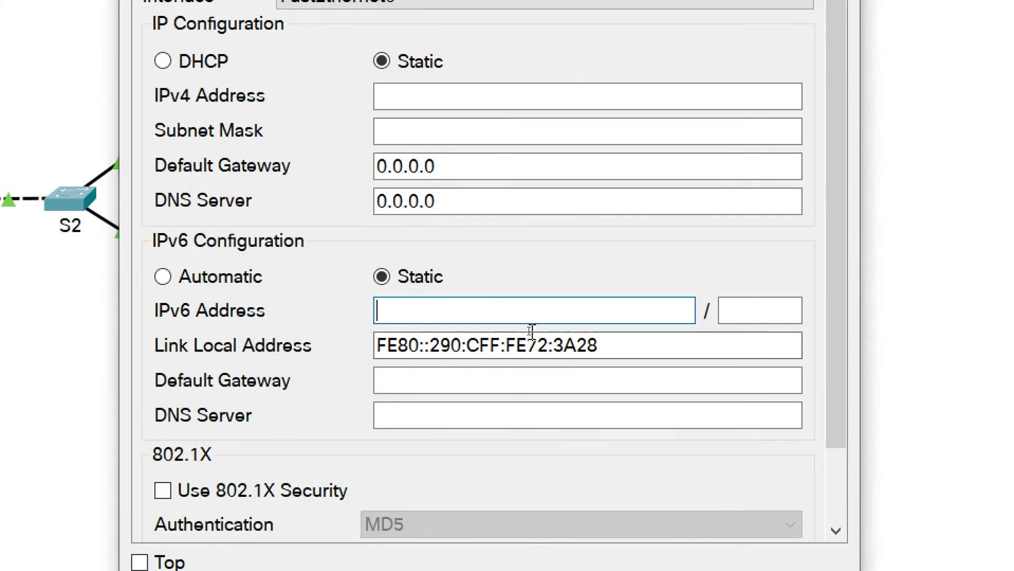
pyautogui.hotkey('ctrl', 'v')
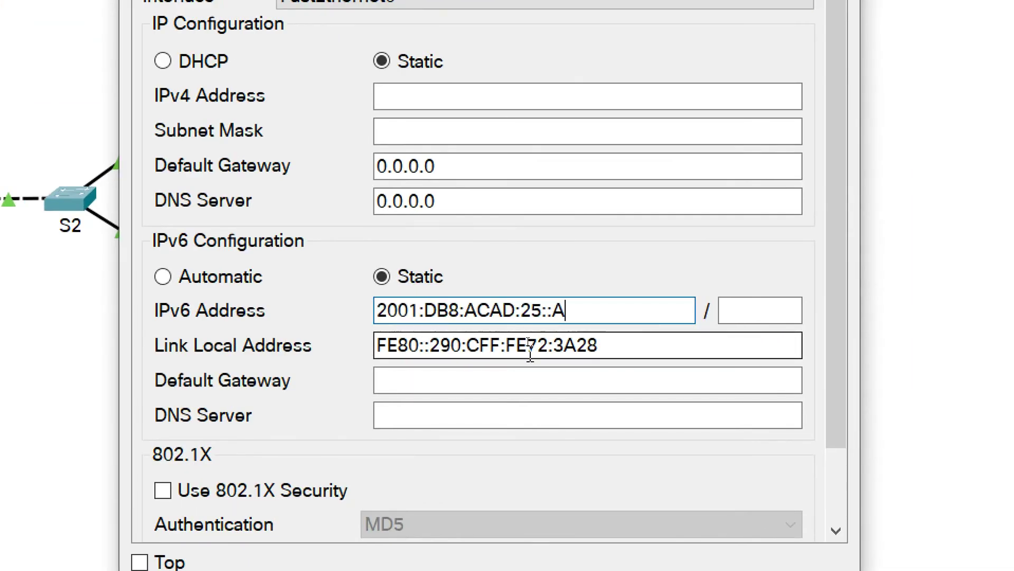
pyautogui.press('BackSpace')
pyautogui.write('B')
pyautogui.click(754, 310)
pyautogui.write('64')
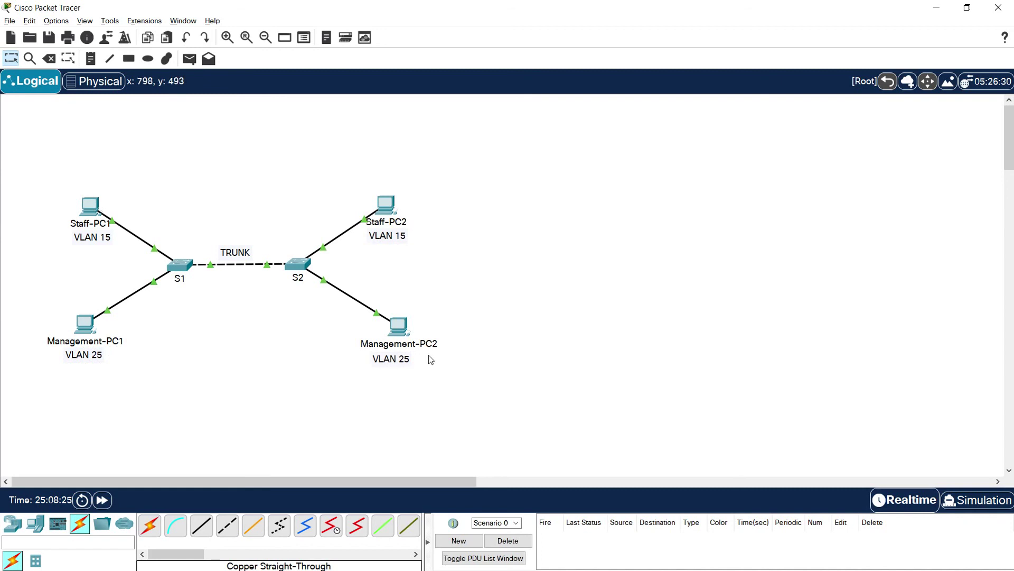
# Step: Open the Command Prompt on Staff-PC1, reposition its window and widen it
pyautogui.click(90, 209)
pyautogui.click(568, 169)
pyautogui.moveTo(498, 108); pyautogui.dragTo(224, 82)
pyautogui.moveTo(422, 183); pyautogui.dragTo(772, 211)
# Step: Ping Staff-PC2 at 2001:DB8:ACAD:15::B from Staff-PC1's Command Prompt
pyautogui.write('PING')
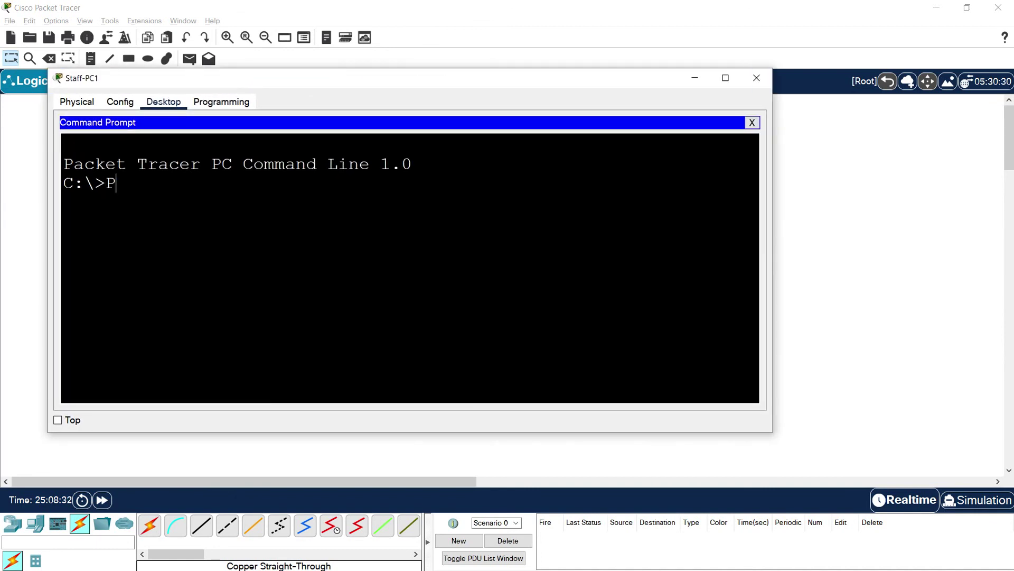
pyautogui.press('BackSpace')
pyautogui.press('BackSpace')
pyautogui.press('BackSpace')
pyautogui.press('BackSpace')
pyautogui.press('BackSpace')
pyautogui.write('ping 2001:DB')
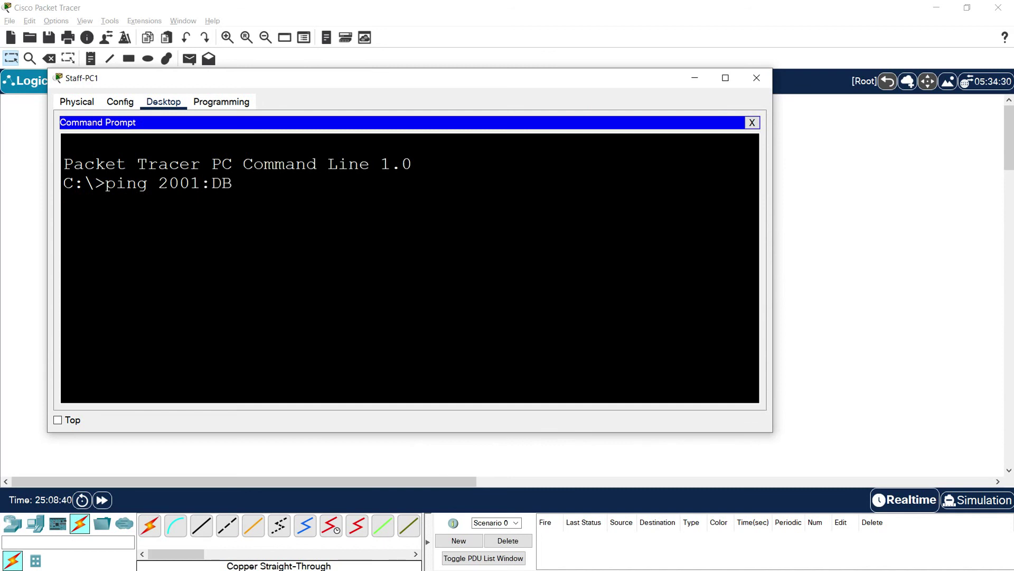
pyautogui.write('8:ACAD:15::B')
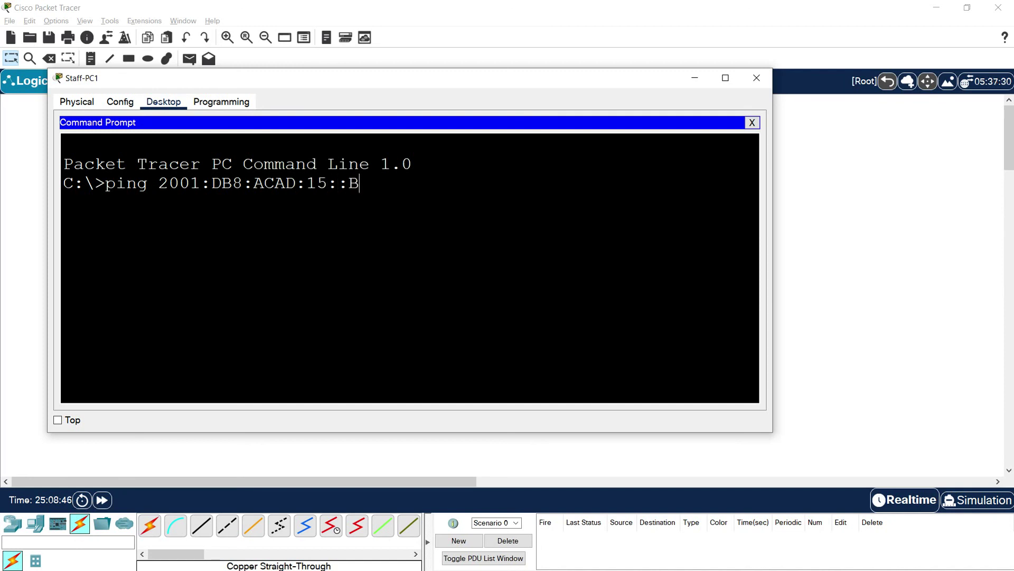
pyautogui.press('Return')
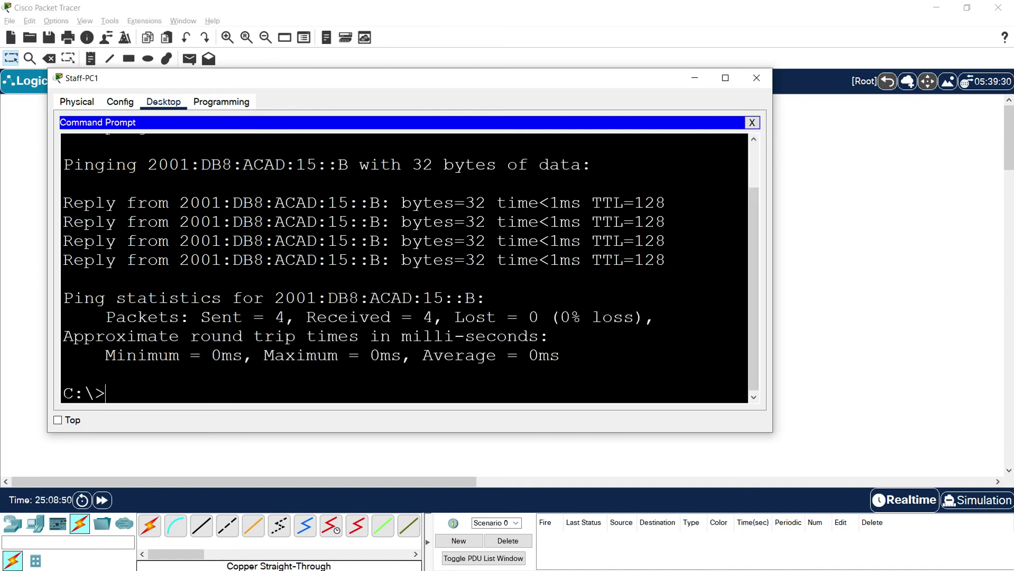
# Step: Copy the executed ping 2001:DB8:ACAD:15::B command from Staff-PC1's Command Prompt and close the PC's window
pyautogui.scroll(1, 410, 268)
pyautogui.moveTo(360, 183); pyautogui.dragTo(105, 183)
pyautogui.rightClick(116, 185)
pyautogui.click(146, 192)
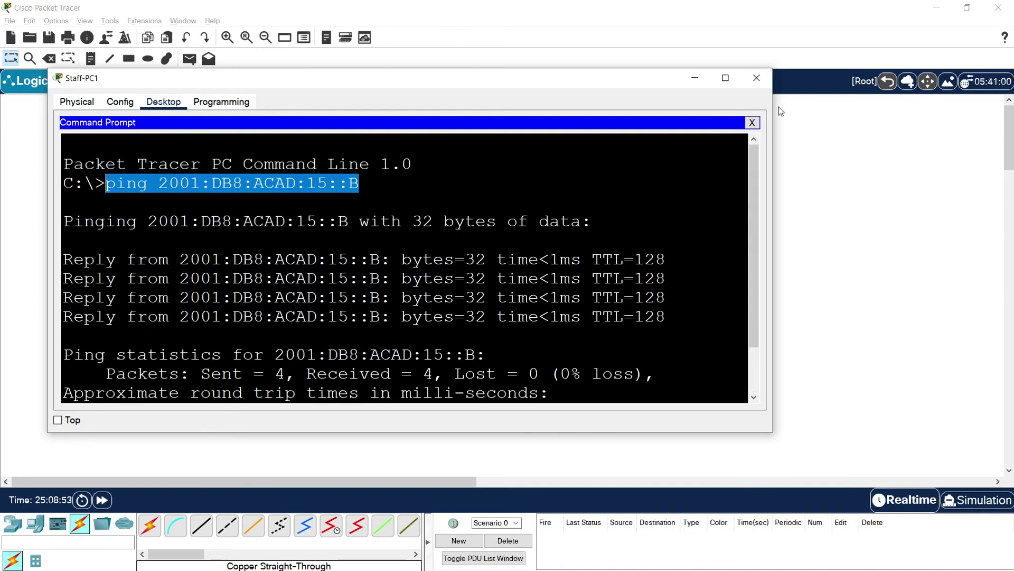
pyautogui.click(756, 78)
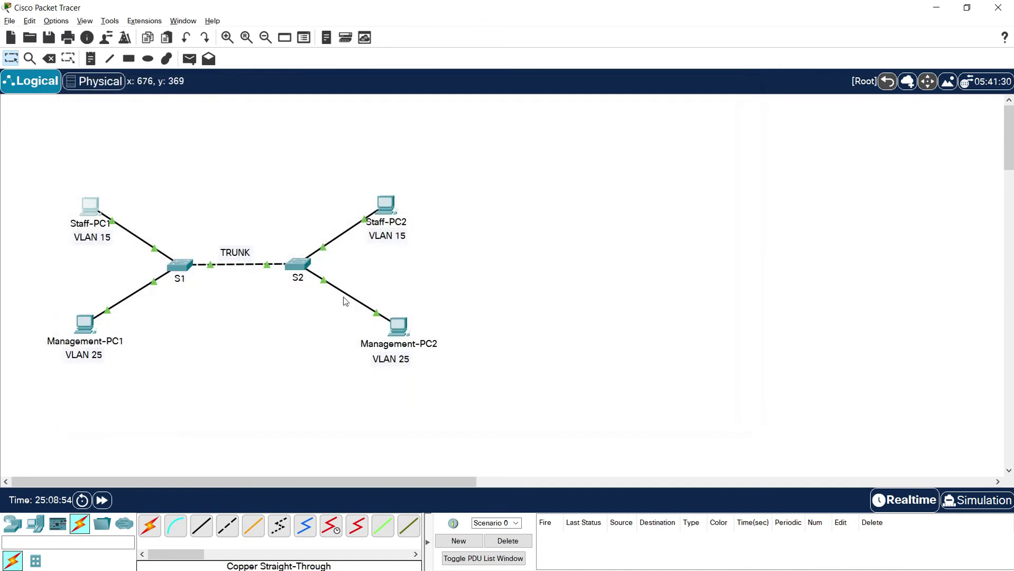
# Step: Open the Command Prompt on Management-PC1 and widen its window
pyautogui.click(89, 326)
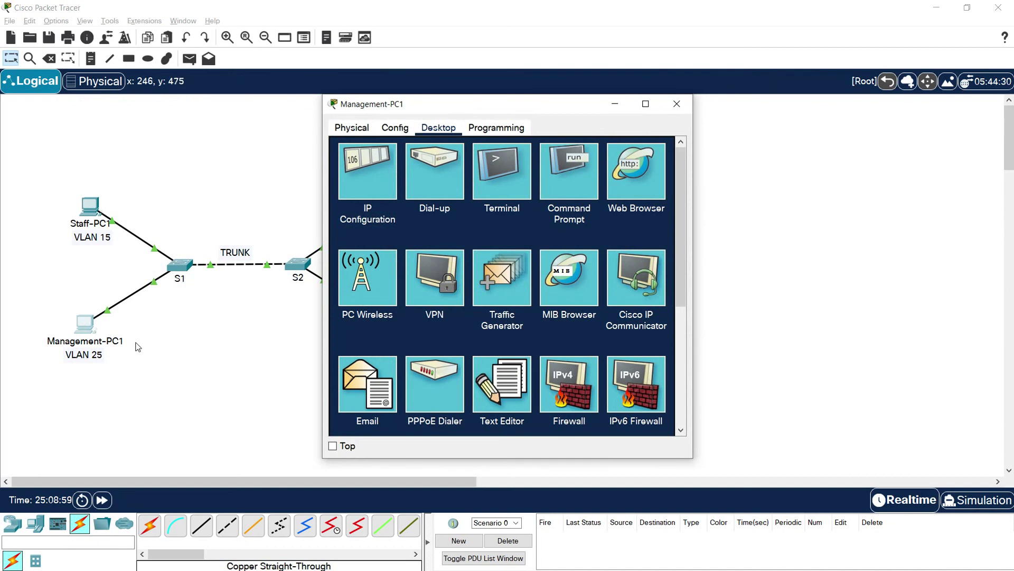
pyautogui.click(569, 175)
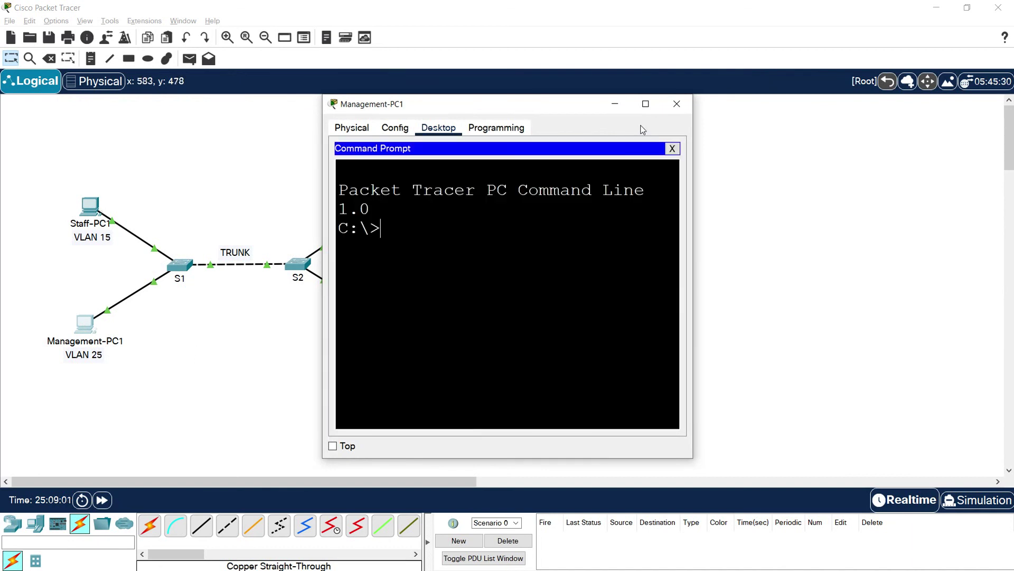
pyautogui.moveTo(692, 176); pyautogui.dragTo(934, 210)
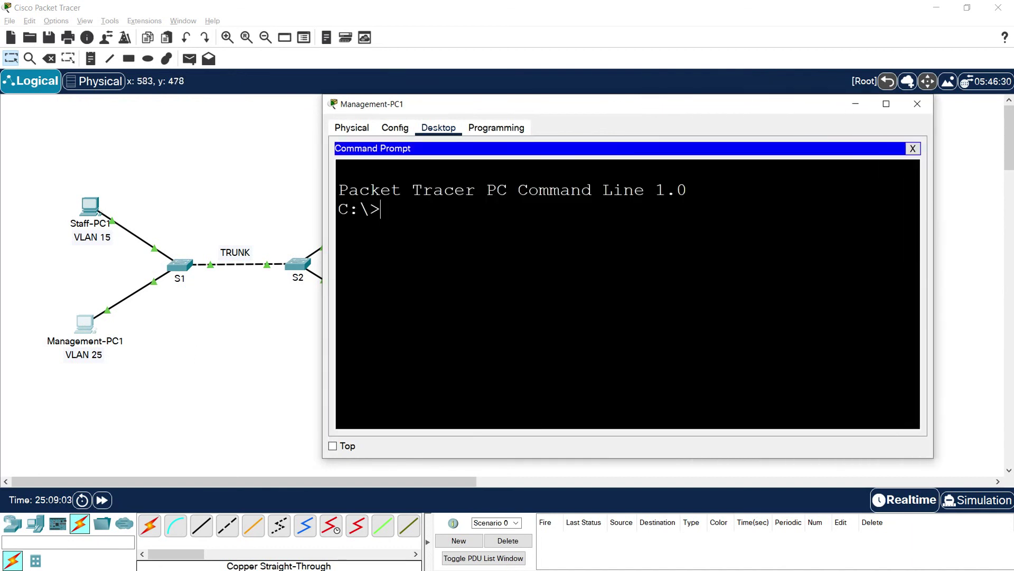
# Step: Ping Management-PC2 at 2001:DB8:ACAD:25::B from Management-PC1's Command Prompt, adapting the copied ping command
pyautogui.rightClick(415, 213)
pyautogui.click(443, 232)
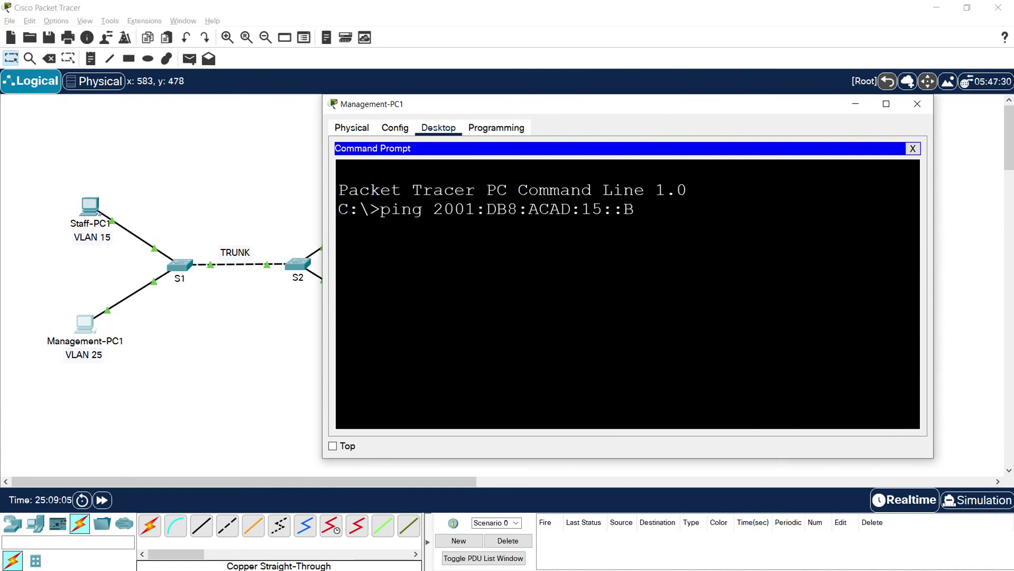
pyautogui.click(592, 209)
pyautogui.press('BackSpace')
pyautogui.write('2')
pyautogui.press('Return')
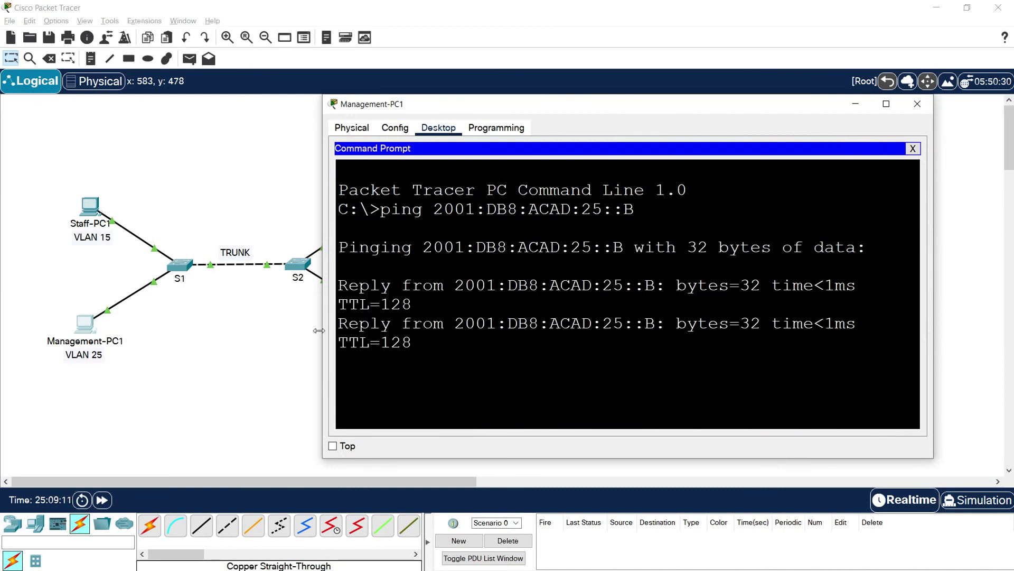
# Step: Widen Management-PC1's window further, review the ping output from its start, and close the PC's window
pyautogui.moveTo(319, 331); pyautogui.dragTo(207, 332)
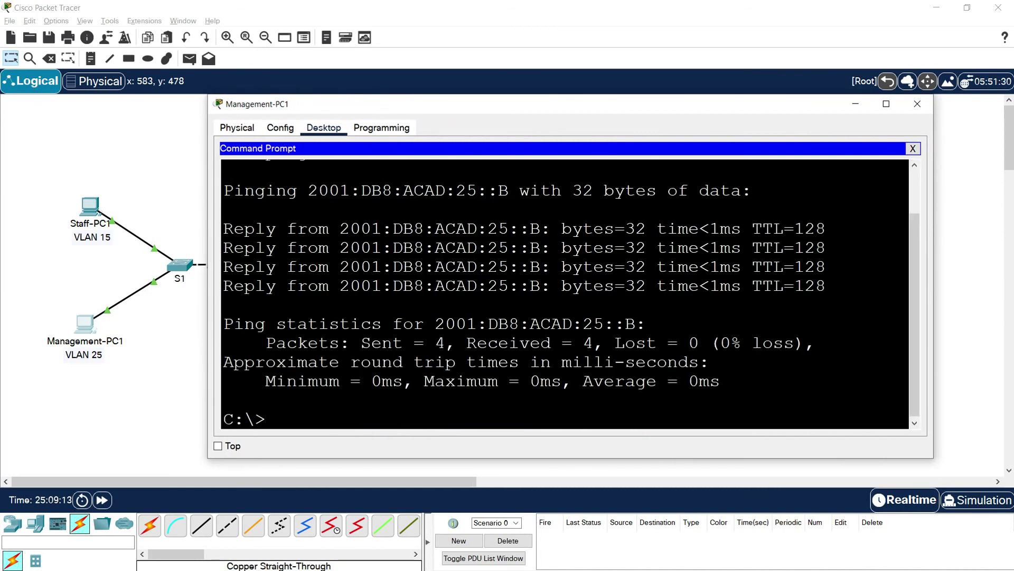
pyautogui.scroll(1, 570, 293)
pyautogui.moveTo(530, 260); pyautogui.dragTo(594, 317)
pyautogui.click(594, 317)
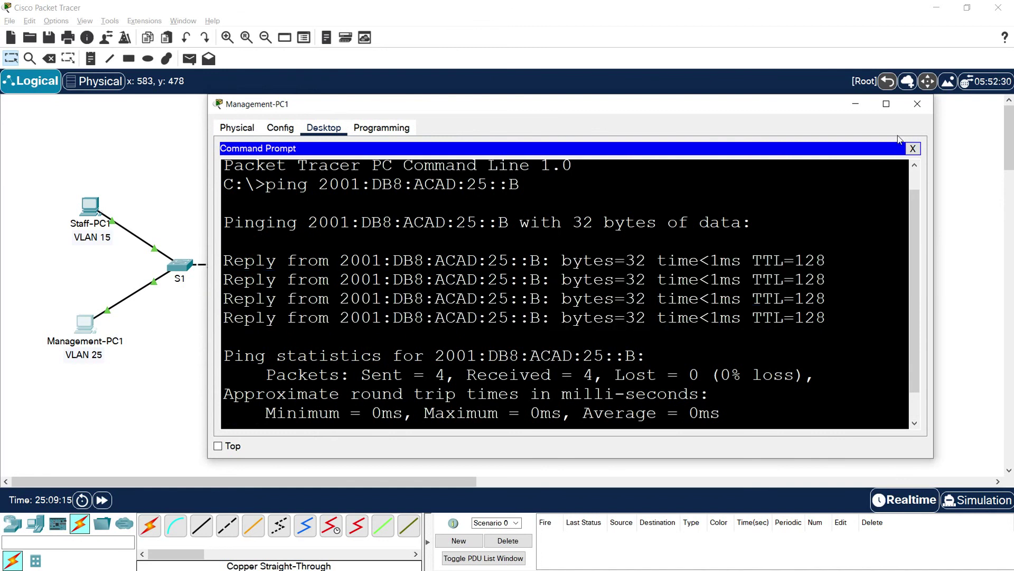
pyautogui.click(918, 103)
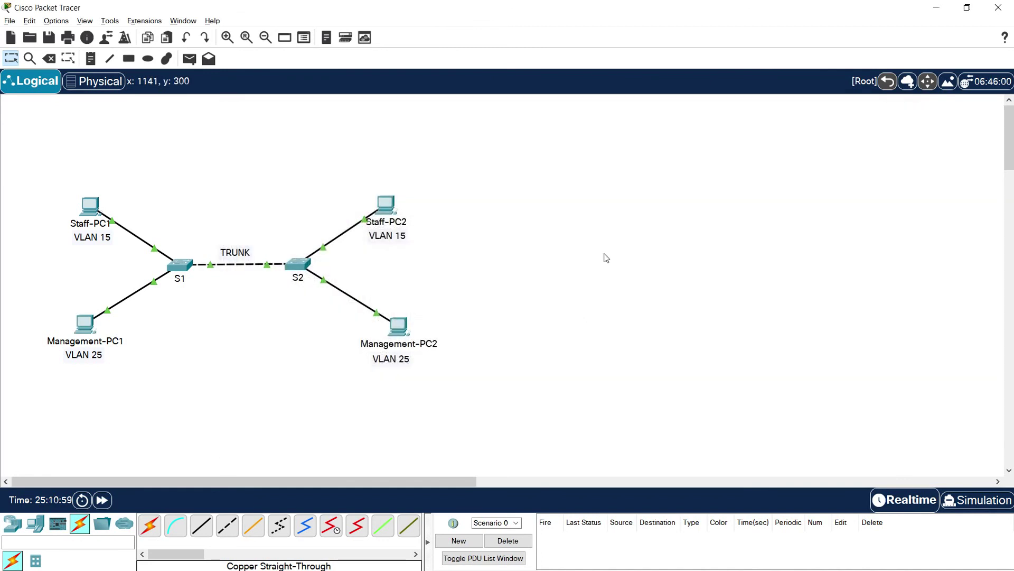